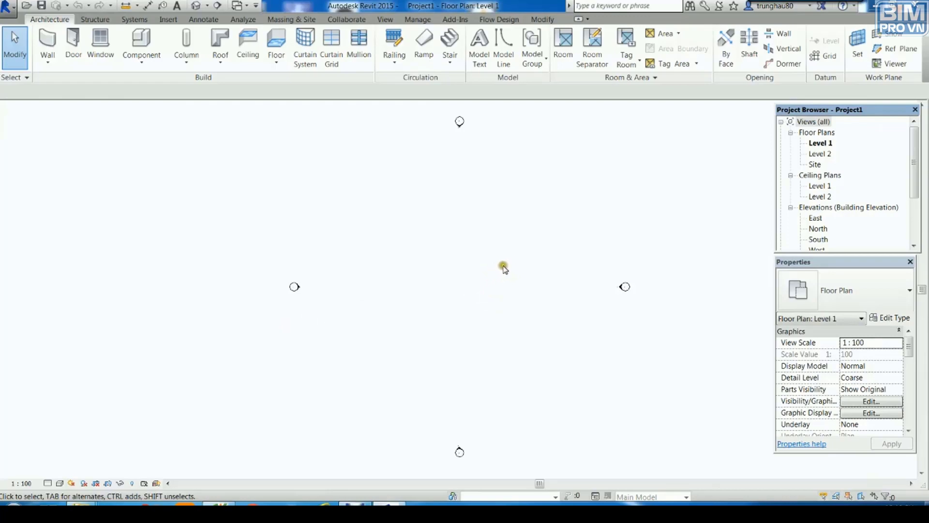
# - Turn on Project Base Point under Site in Level 1's Visibility/Graphic Overrides (VG)
pyautogui.moveTo(503, 267); pyautogui.dragTo(463, 277, button='middle')
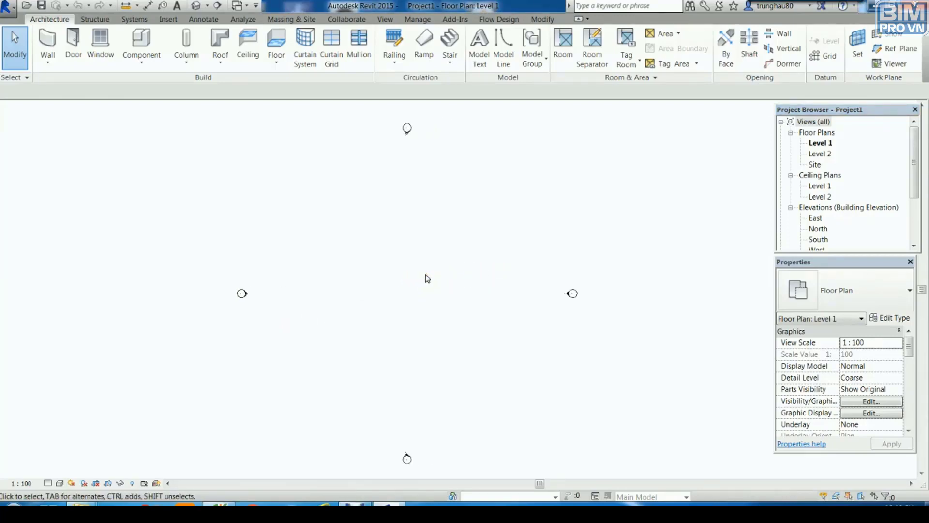
pyautogui.click(409, 297)
pyautogui.press('v')
pyautogui.press('v')
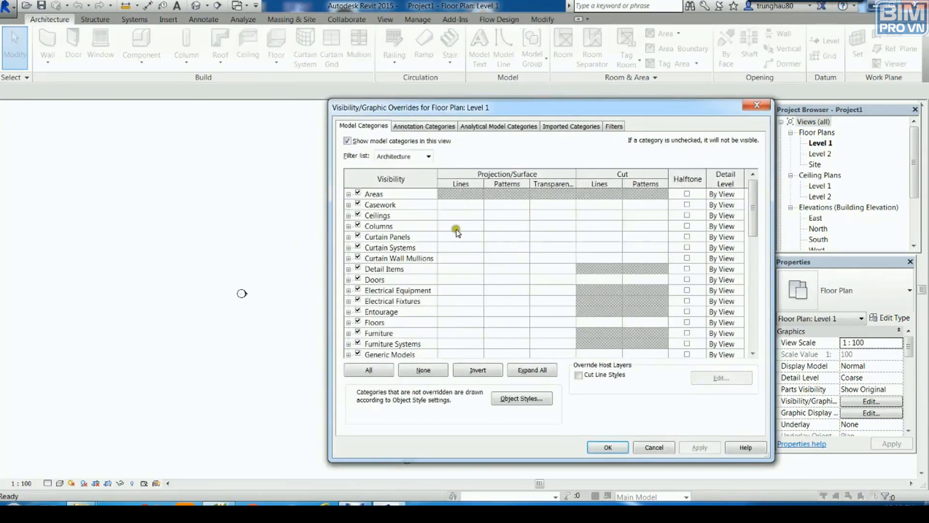
pyautogui.scroll(-1, 384, 293)
pyautogui.scroll(-1, 387, 298)
pyautogui.scroll(-2, 390, 310)
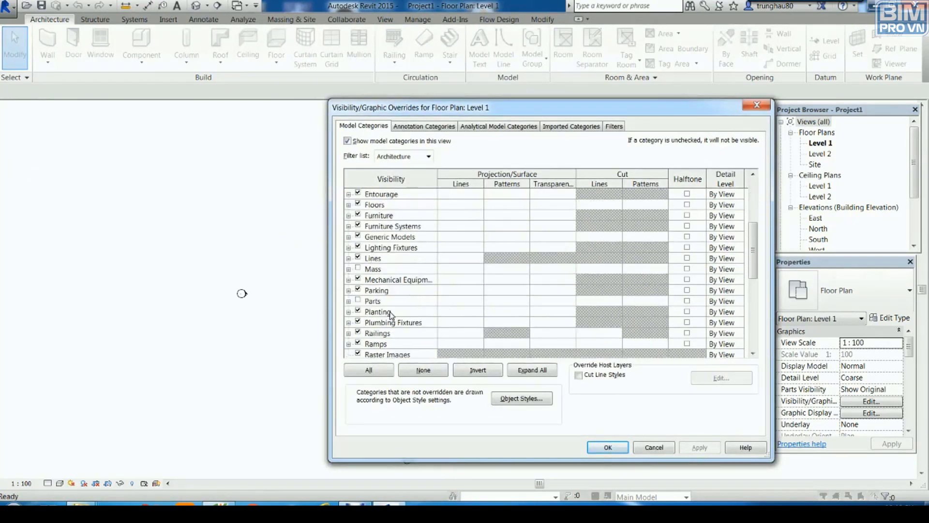
pyautogui.scroll(-2, 392, 316)
pyautogui.scroll(-1, 373, 322)
pyautogui.scroll(-2, 372, 305)
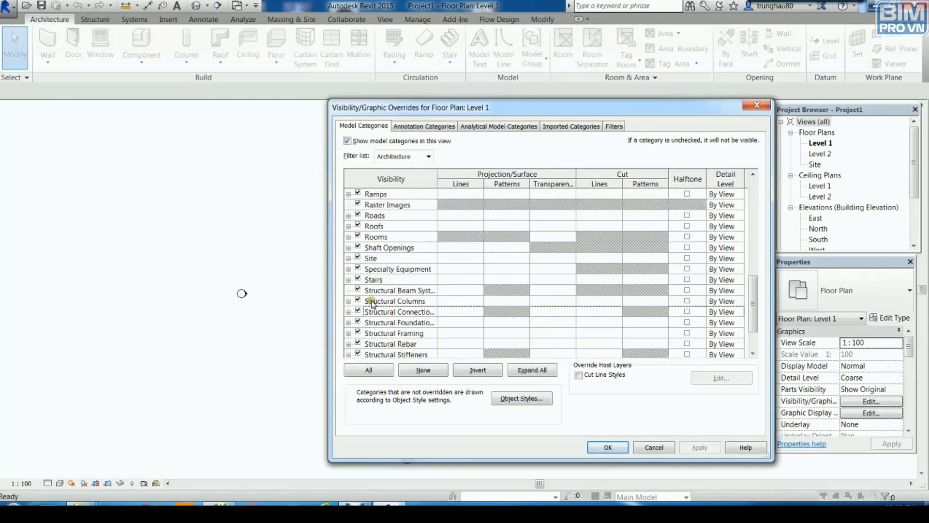
pyautogui.click(349, 258)
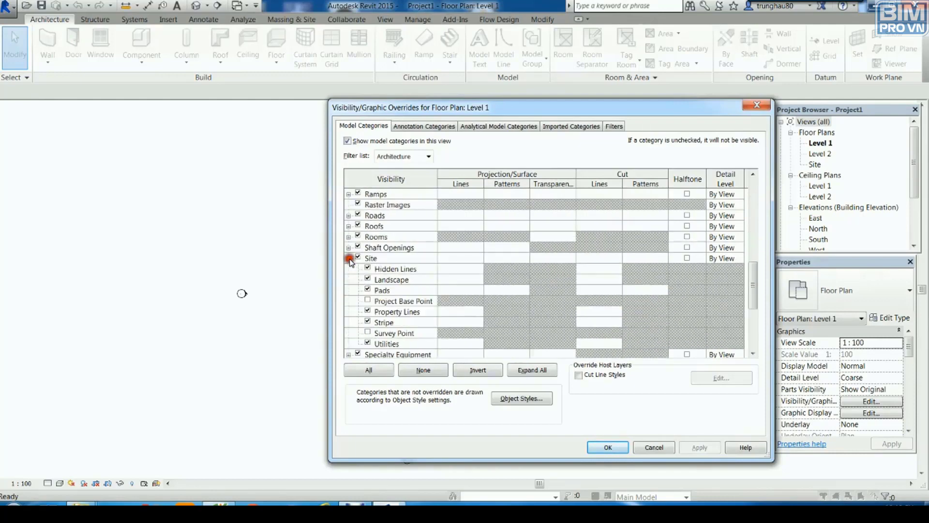
pyautogui.click(367, 300)
pyautogui.click(700, 448)
pyautogui.click(606, 447)
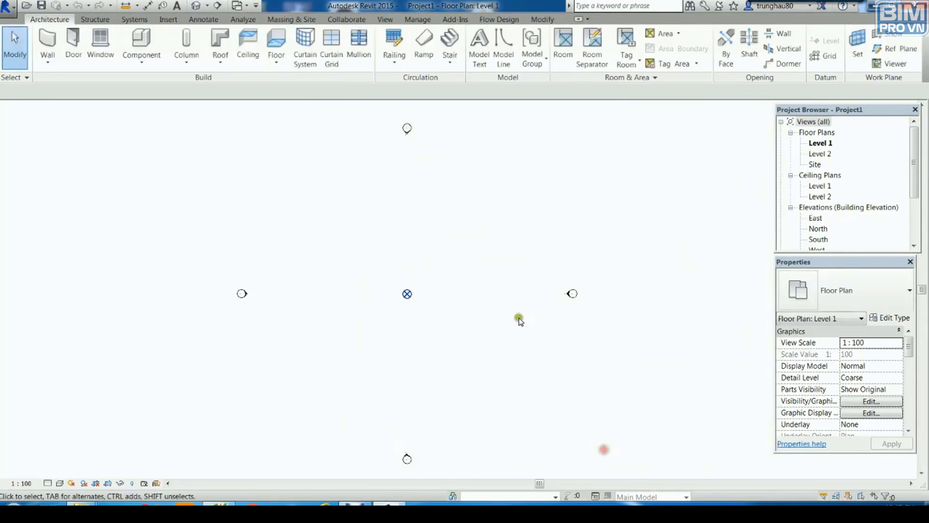
# - Choose mOfficeBuilding-FloorPlan-Level1.dwg from Desktop > BT RAC 1 > RAC for Link CAD
pyautogui.moveTo(321, 265); pyautogui.dragTo(331, 275, button='middle')
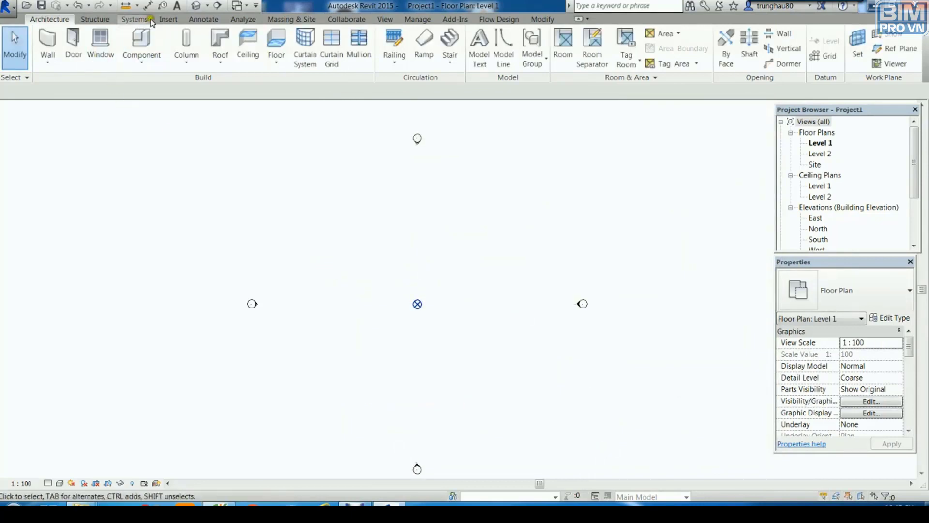
pyautogui.click(165, 19)
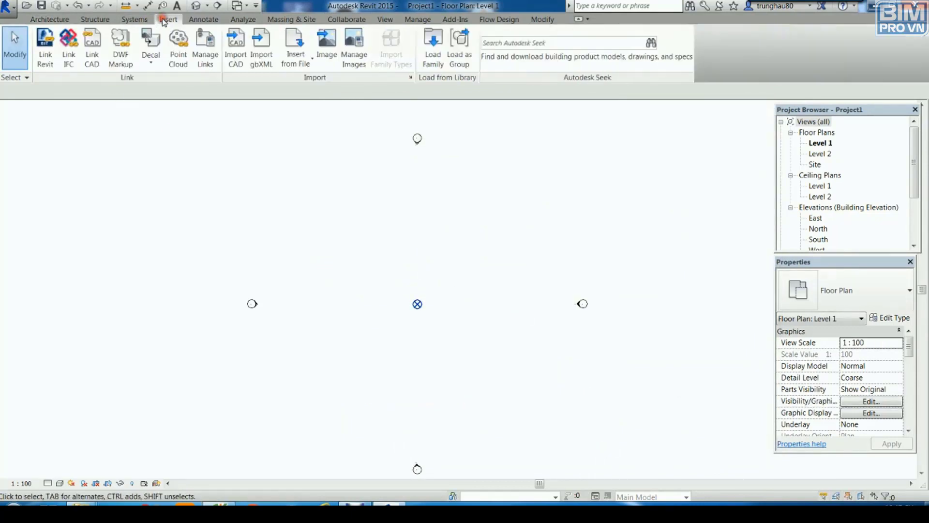
pyautogui.click(90, 40)
pyautogui.click(327, 268)
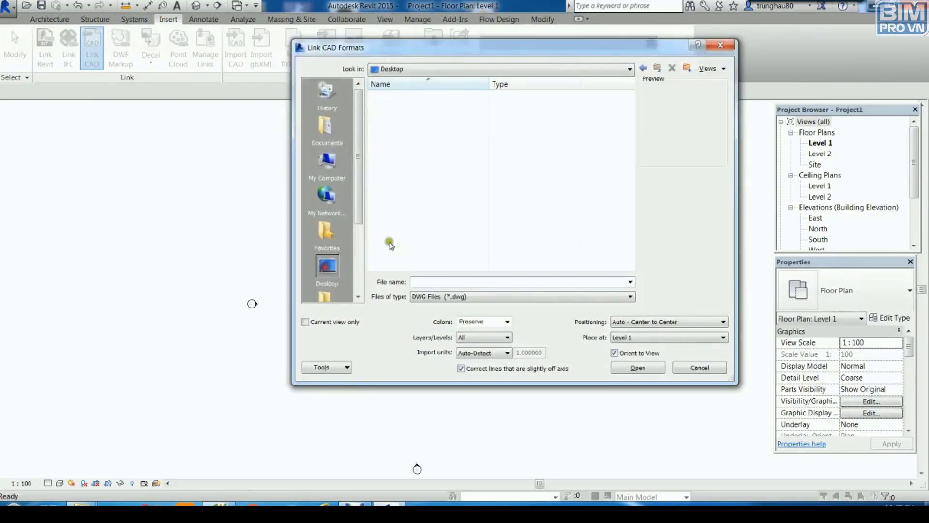
pyautogui.doubleClick(396, 213)
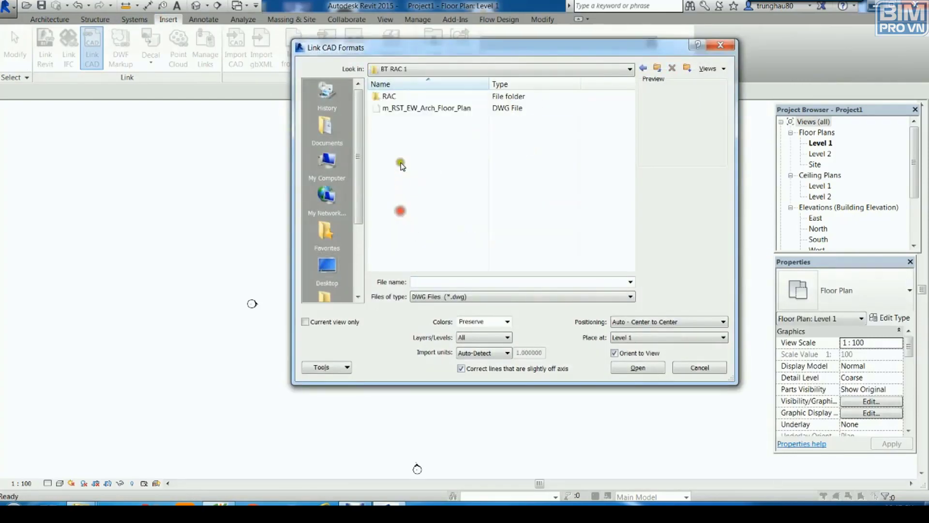
pyautogui.doubleClick(390, 96)
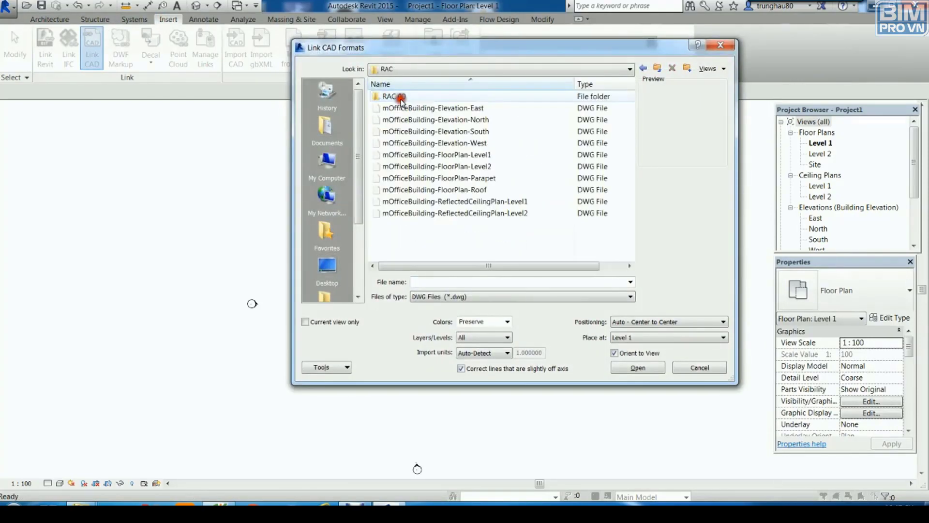
pyautogui.click(468, 155)
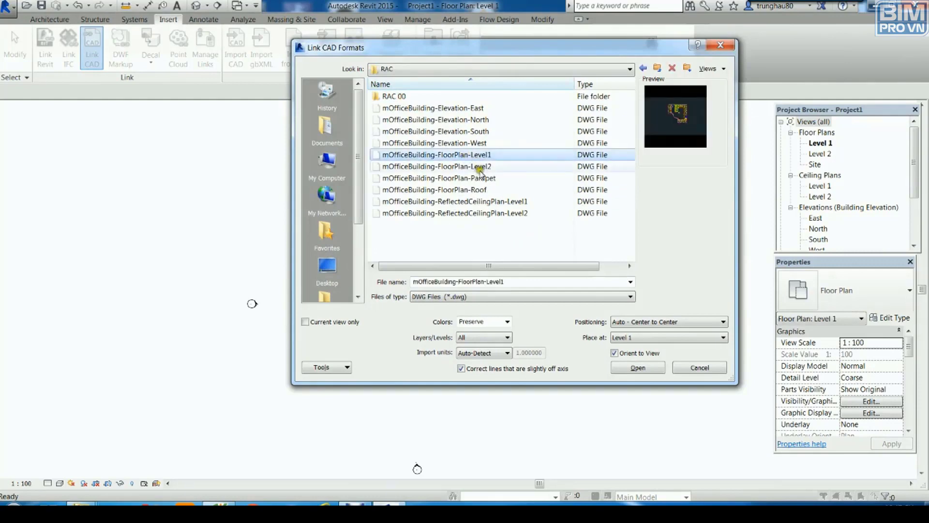
# - Link it in Black and White with Auto - Origin to Origin positioning, then zoom in
pyautogui.click(508, 322)
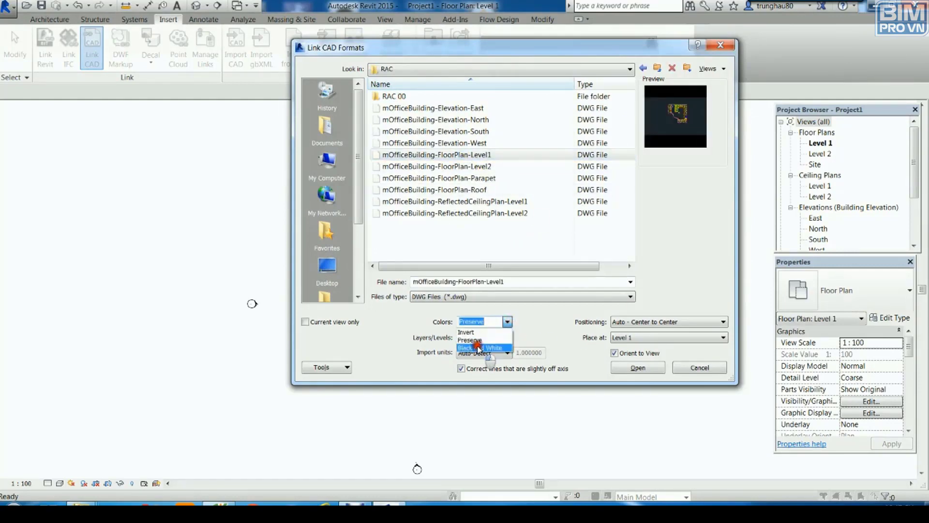
pyautogui.click(478, 345)
pyautogui.click(481, 339)
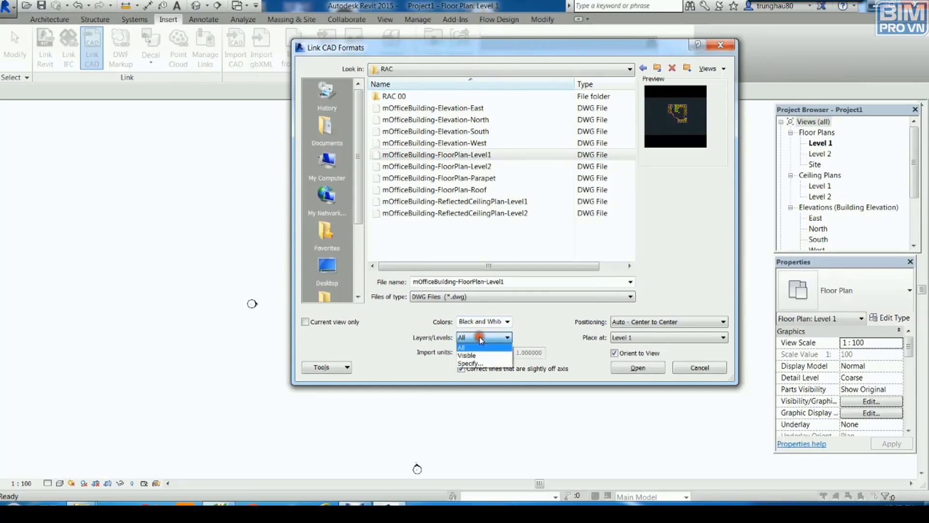
pyautogui.click(685, 322)
pyautogui.click(668, 331)
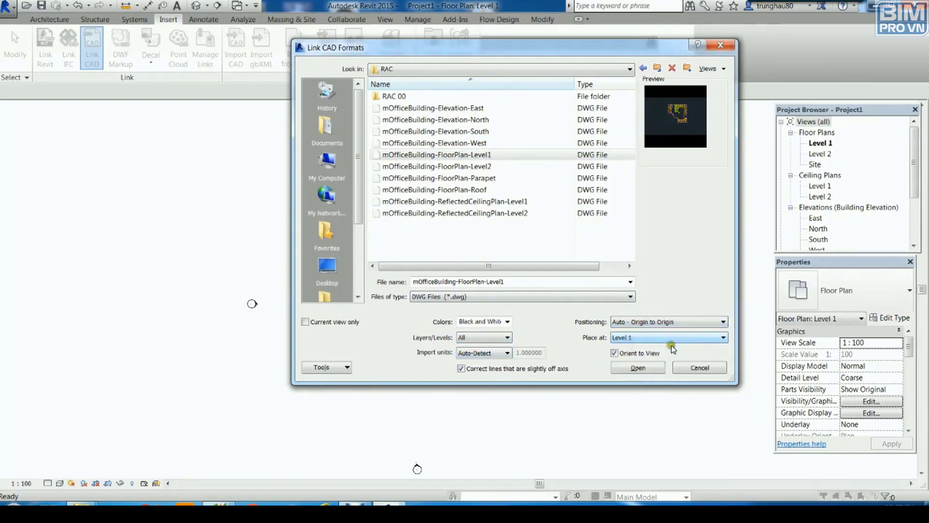
pyautogui.click(609, 367)
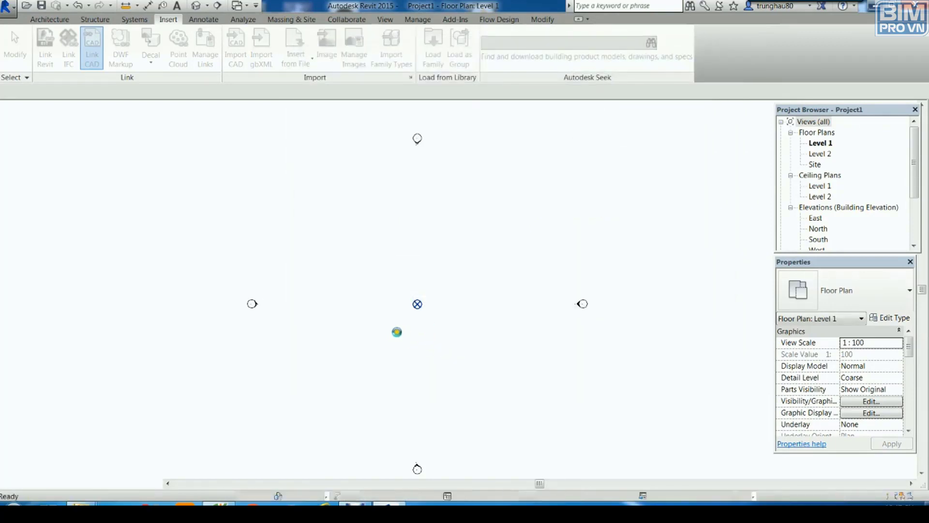
pyautogui.moveTo(514, 349); pyautogui.dragTo(622, 296, button='middle')
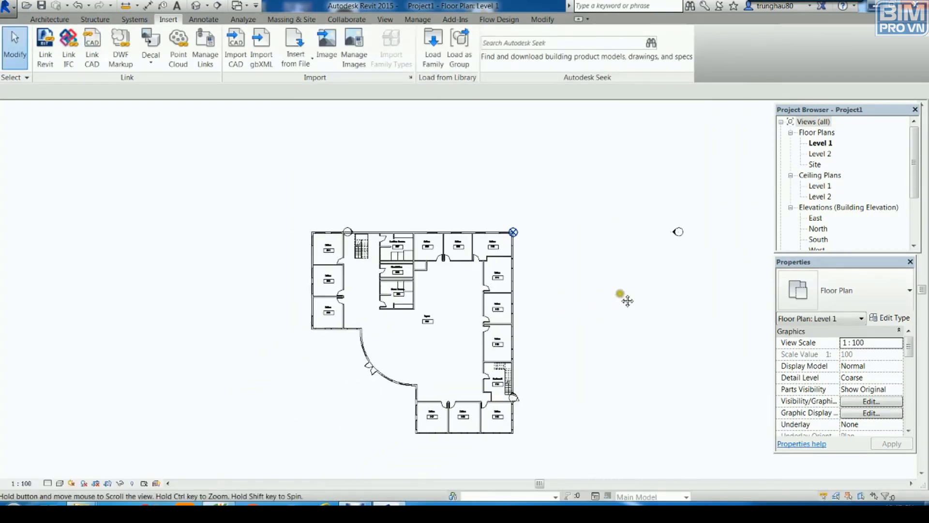
pyautogui.scroll(1, 442, 245)
pyautogui.scroll(2, 427, 301)
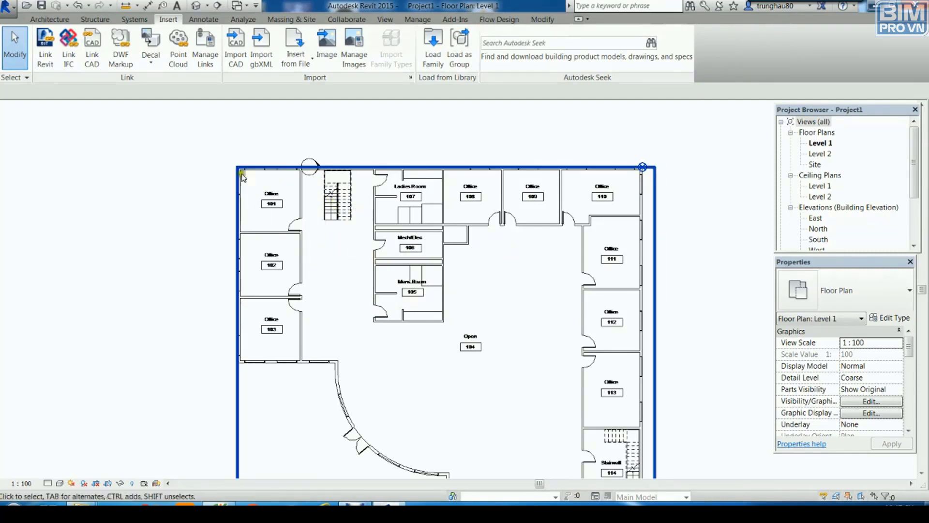
pyautogui.click(236, 142)
# - Start a Floor: Architectural sketch with Pick Lines boundary mode
pyautogui.click(49, 19)
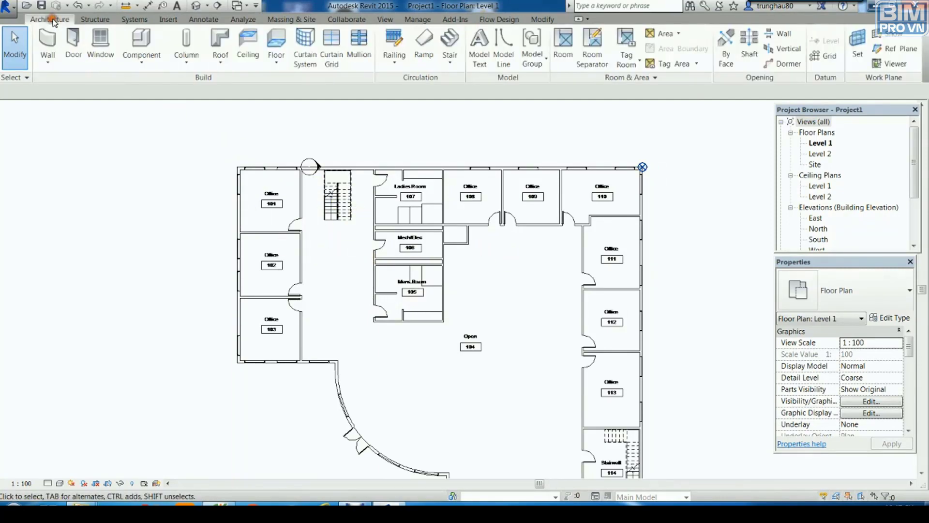
pyautogui.click(276, 61)
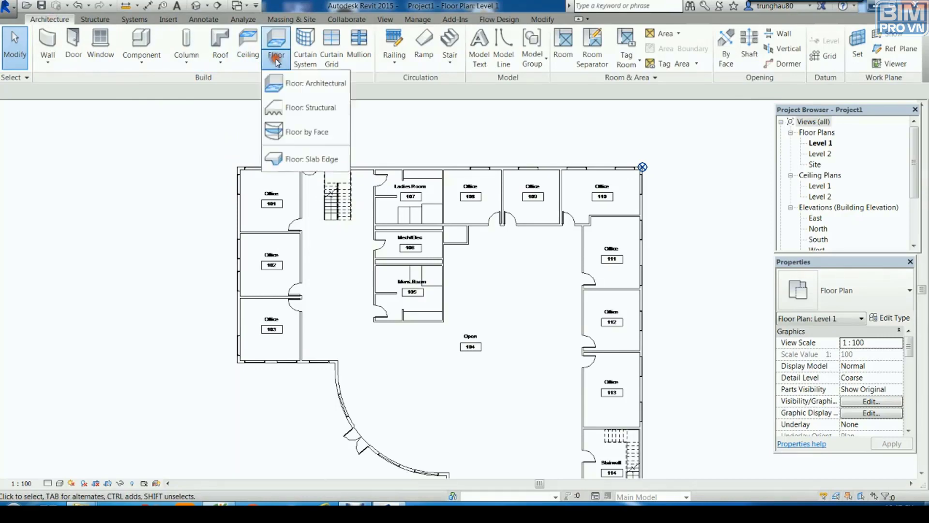
pyautogui.click(295, 79)
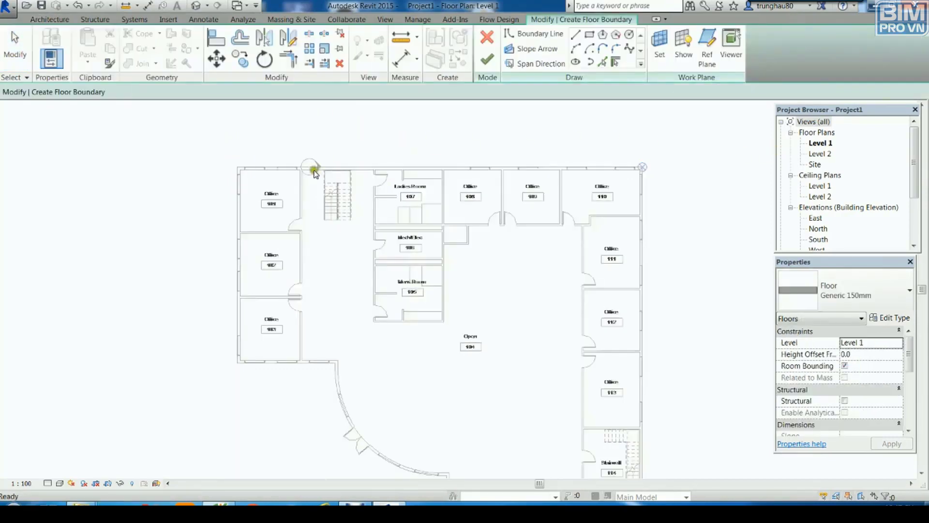
pyautogui.click(606, 63)
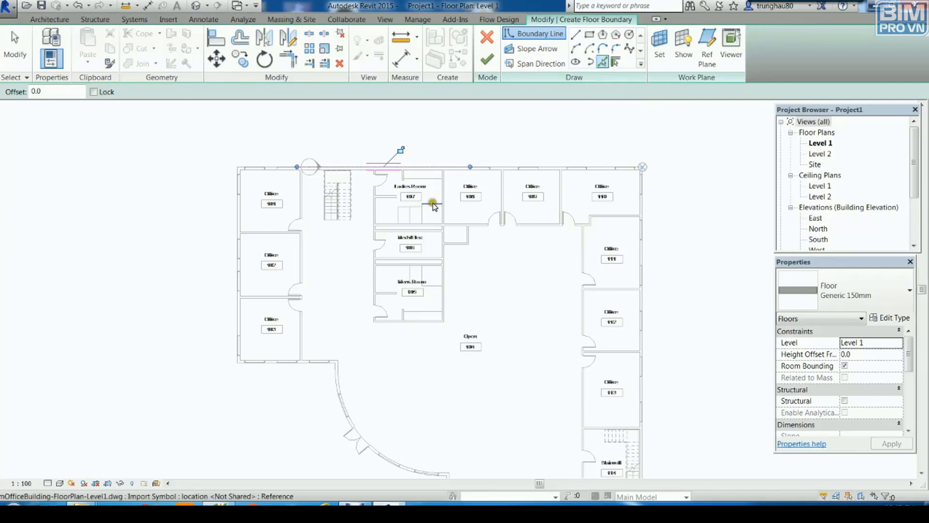
# - Cancel edit mode and confirm discarding the floor sketch
pyautogui.press('Escape')
pyautogui.click(485, 42)
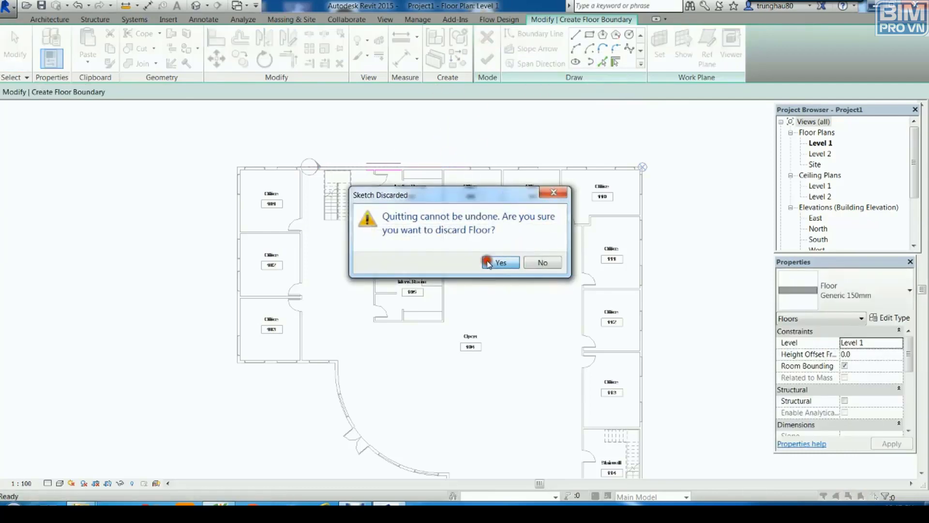
pyautogui.click(488, 262)
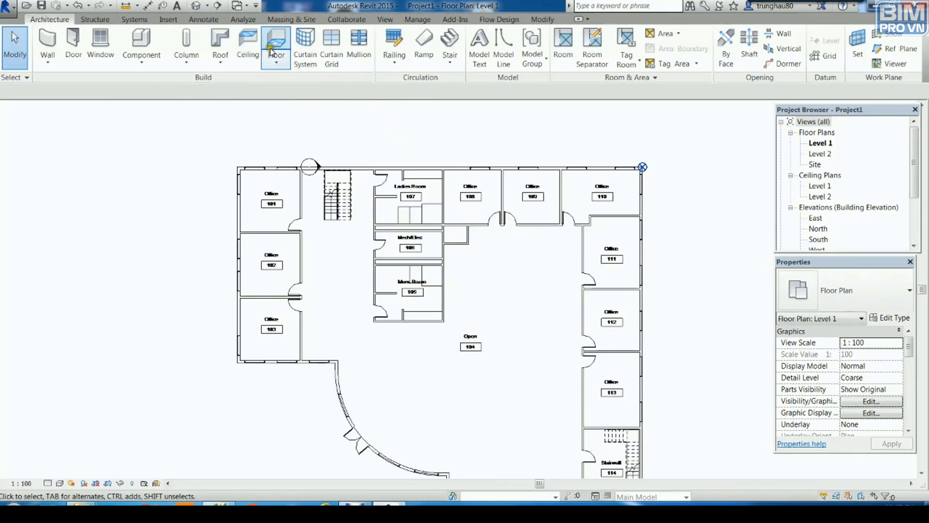
pyautogui.click(271, 52)
# - Start a new architectural floor and pick the top, left and short bottom wall edges
pyautogui.click(295, 87)
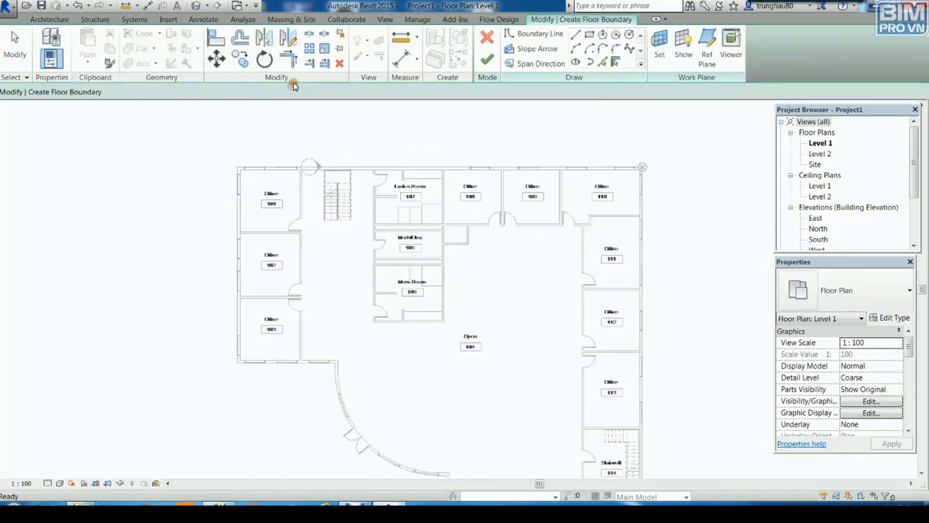
pyautogui.click(603, 62)
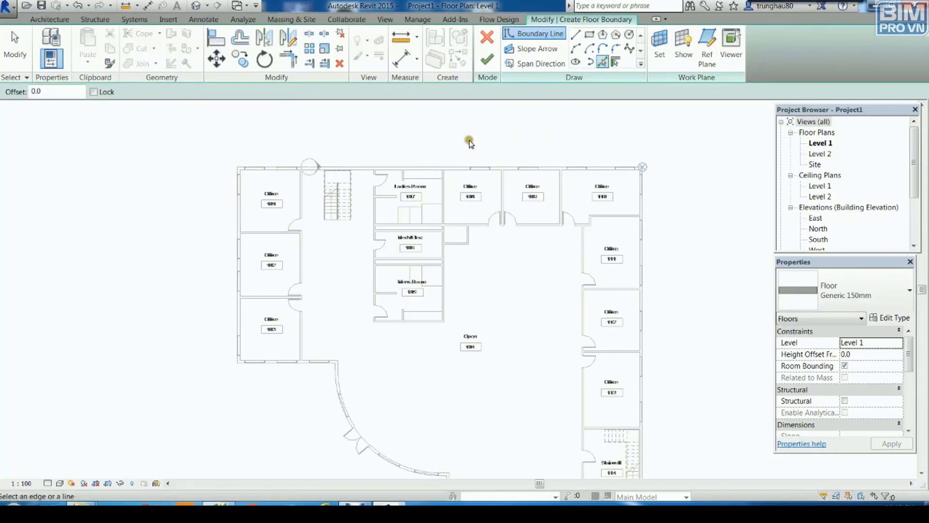
pyautogui.click(441, 166)
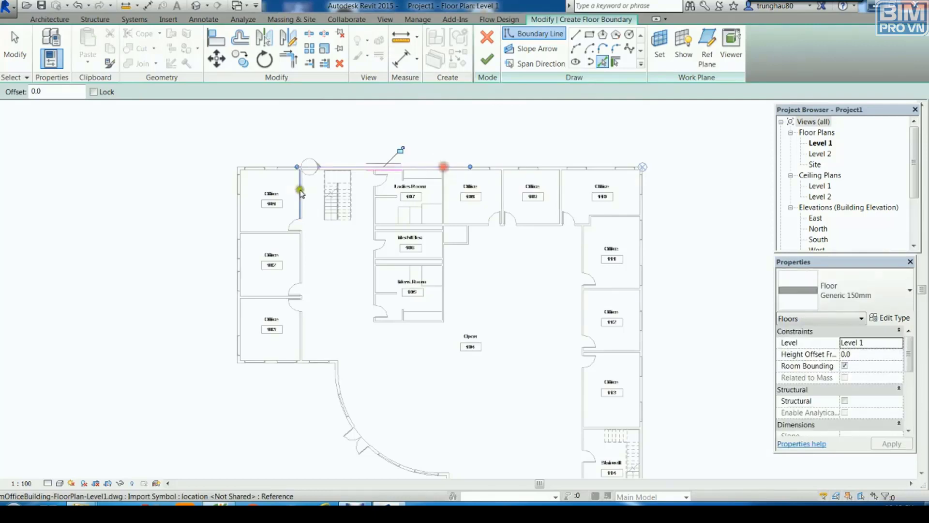
pyautogui.click(233, 214)
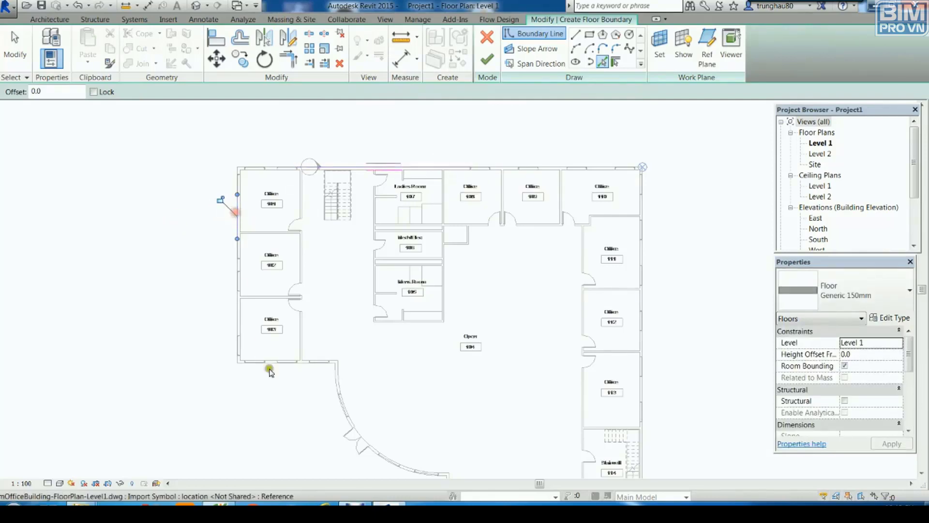
pyautogui.click(303, 364)
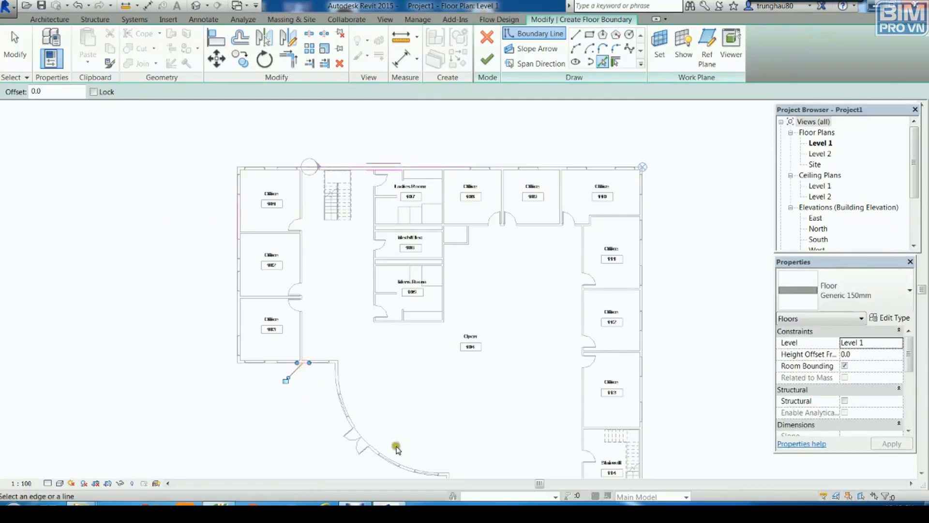
# - Pick the arc, short vertical, bottom and right wall edges as boundary lines
pyautogui.moveTo(396, 449); pyautogui.dragTo(425, 364, button='middle')
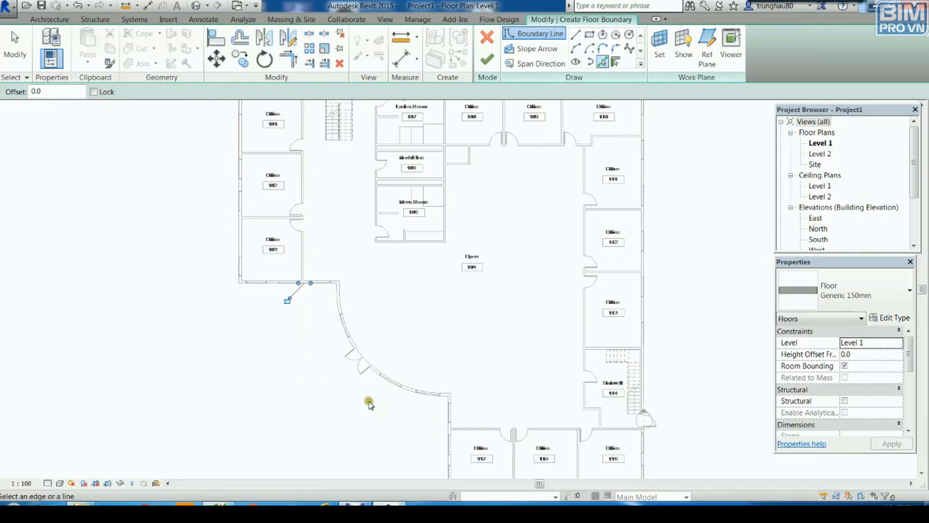
pyautogui.click(376, 380)
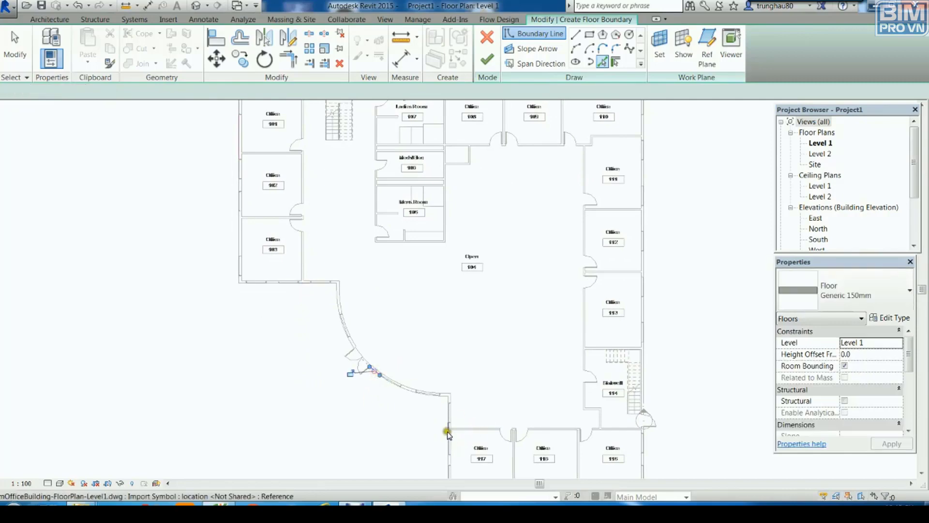
pyautogui.click(448, 432)
pyautogui.moveTo(448, 432); pyautogui.dragTo(452, 329, button='middle')
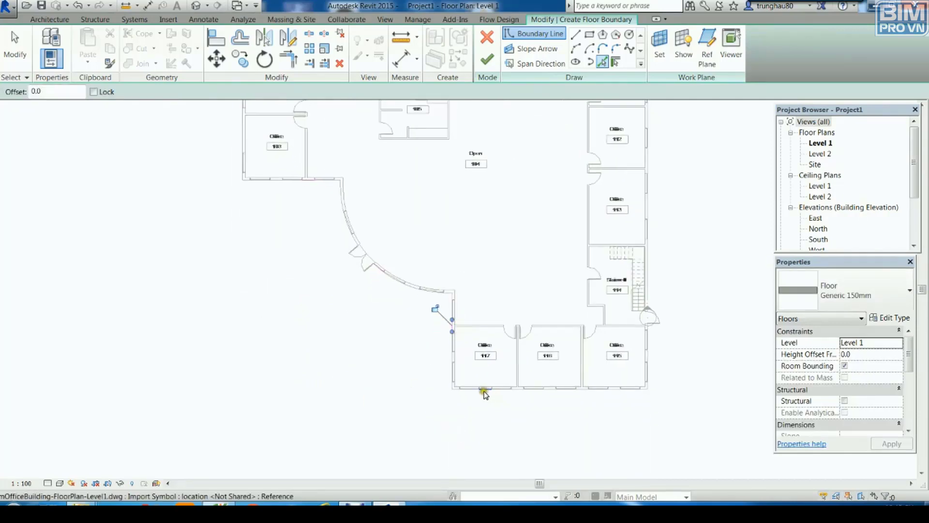
pyautogui.click(482, 389)
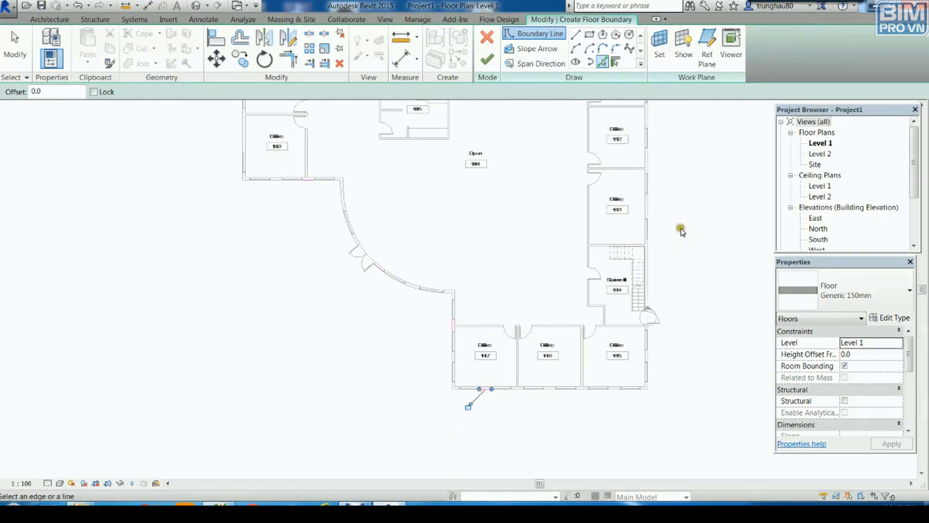
pyautogui.click(648, 210)
pyautogui.moveTo(674, 212); pyautogui.dragTo(647, 346, button='middle')
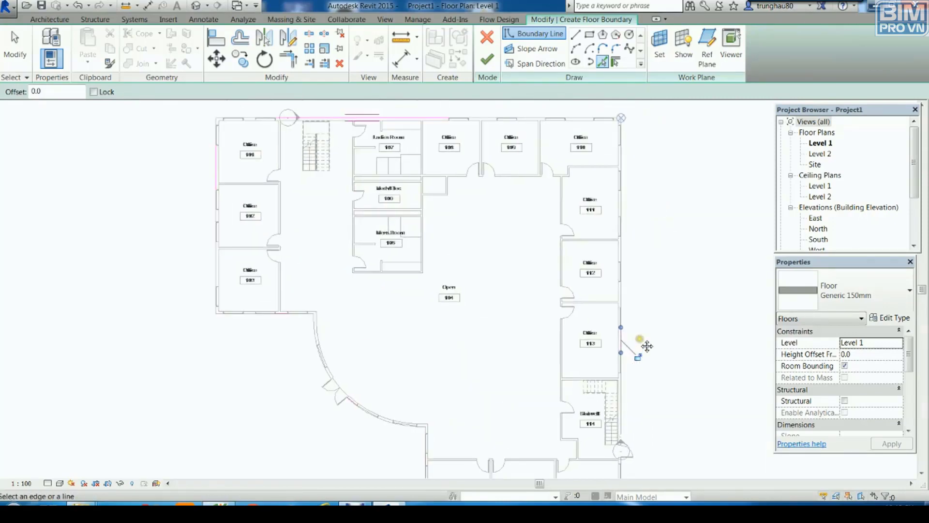
pyautogui.press('Escape')
# - Trim/Extend to Corner (TR) the top-left, bottom-left and arc boundary corners
pyautogui.press('t')
pyautogui.press('r')
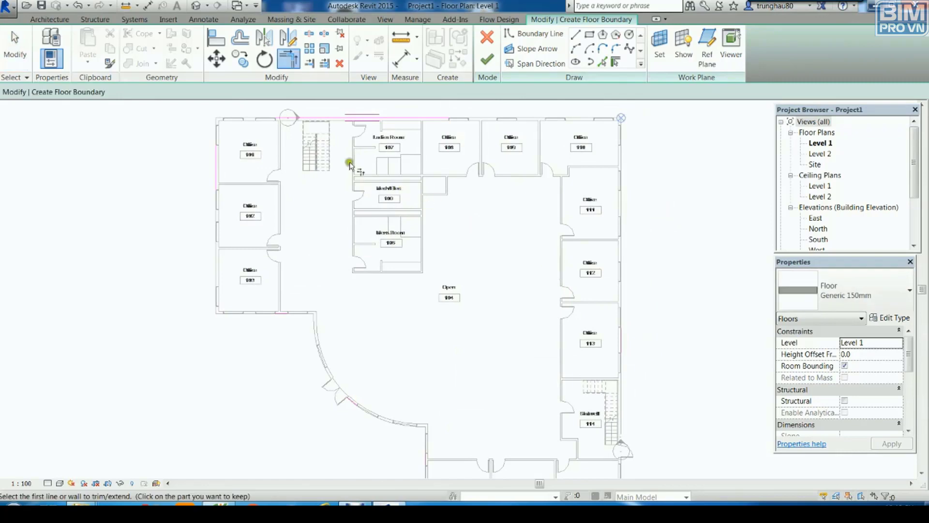
pyautogui.click(317, 119)
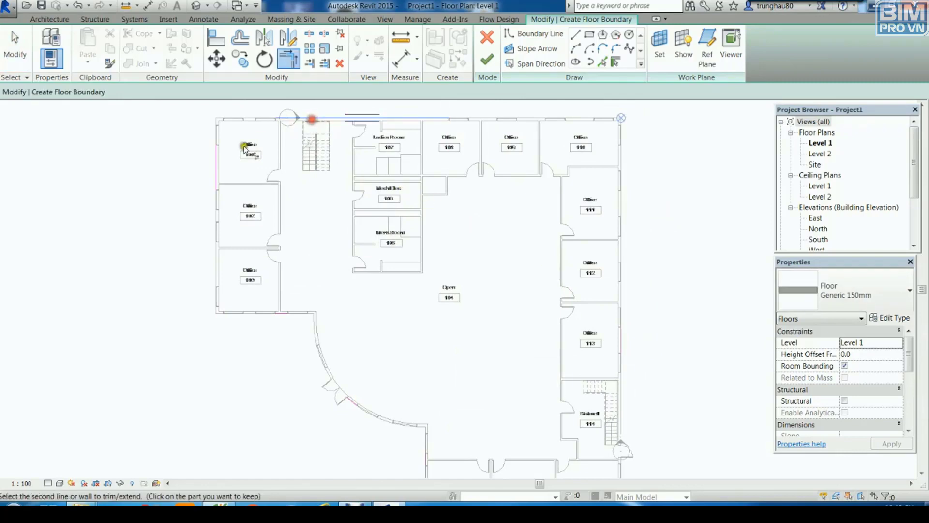
pyautogui.click(213, 174)
pyautogui.click(282, 315)
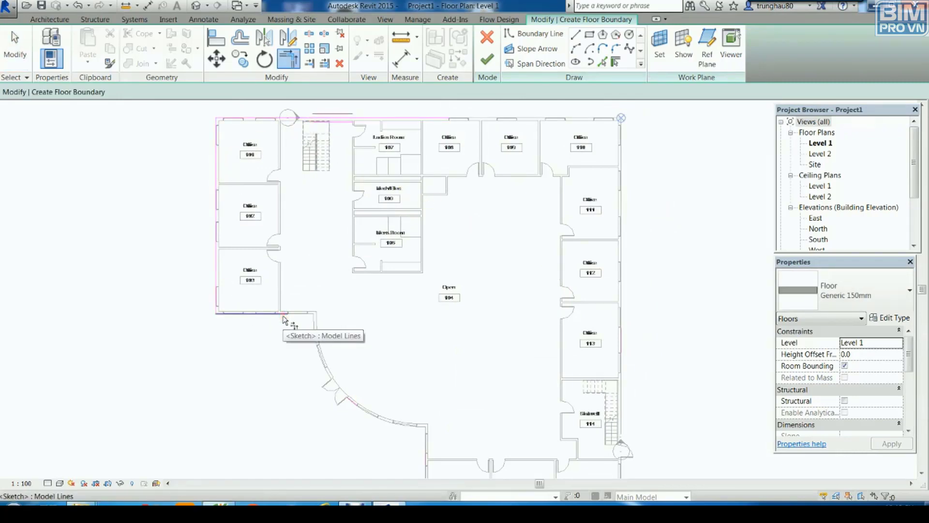
pyautogui.click(284, 317)
pyautogui.click(354, 404)
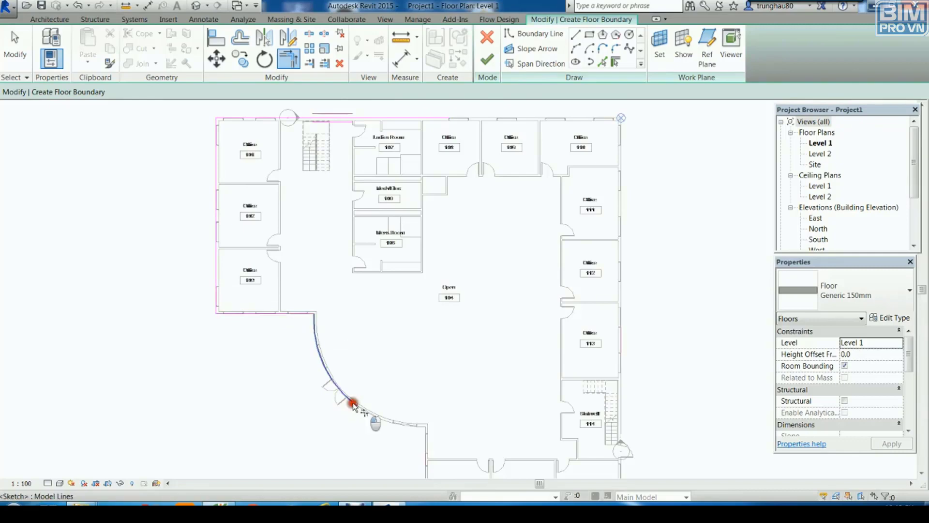
pyautogui.click(426, 458)
# - Close the remaining bottom, bottom-right and top-right boundary corners
pyautogui.moveTo(471, 448); pyautogui.dragTo(460, 309, button='middle')
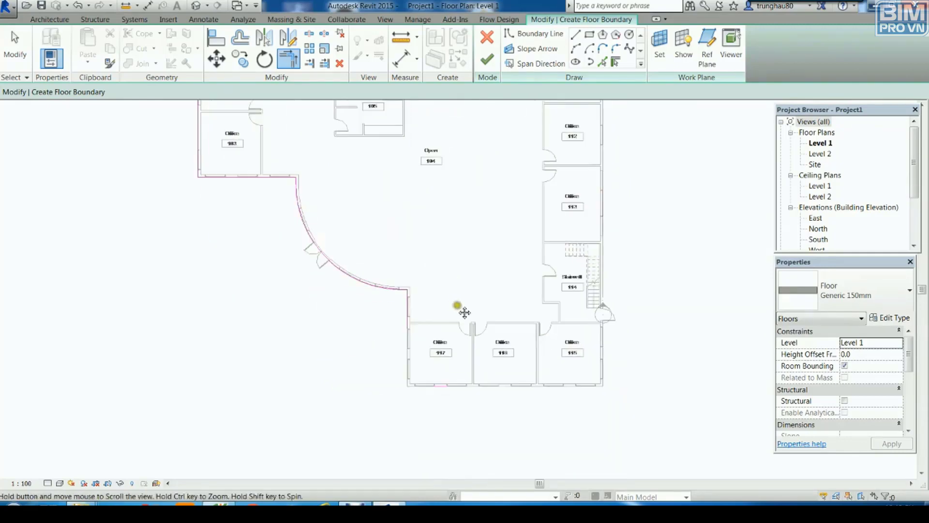
pyautogui.click(404, 318)
pyautogui.click(440, 386)
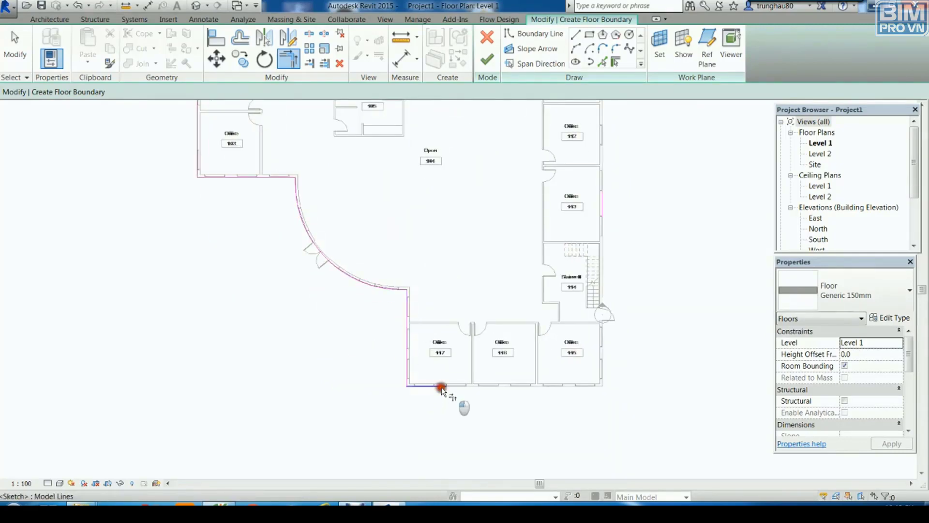
pyautogui.click(603, 207)
pyautogui.moveTo(603, 207); pyautogui.dragTo(652, 253, button='middle')
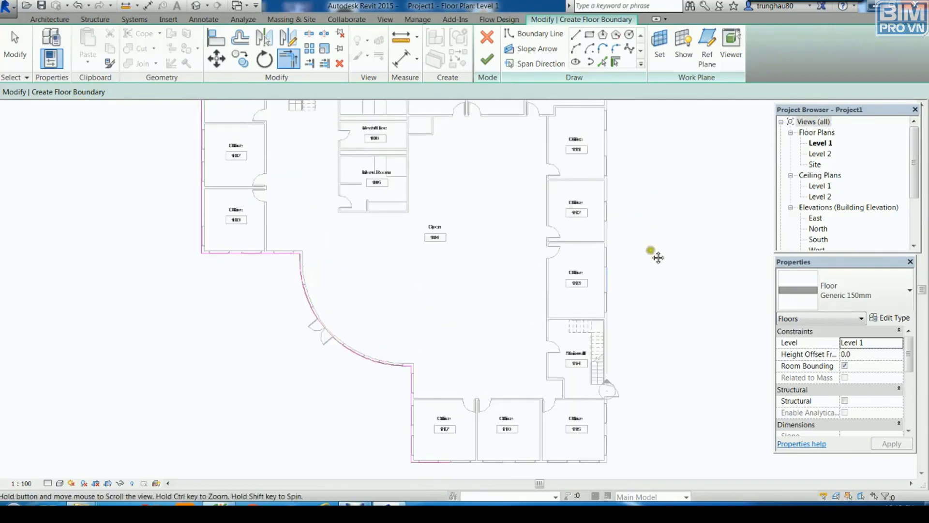
pyautogui.click(441, 464)
pyautogui.click(608, 281)
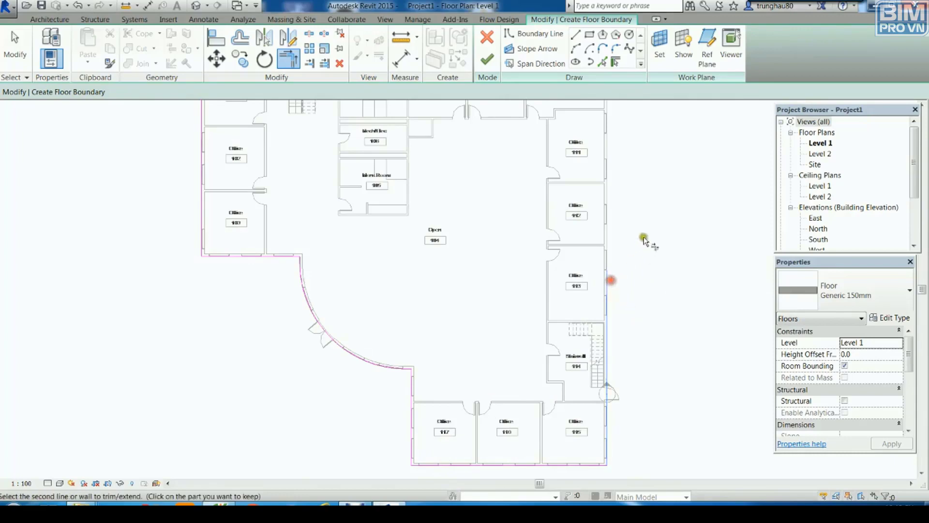
pyautogui.moveTo(647, 243); pyautogui.dragTo(655, 303, button='middle')
pyautogui.click(433, 121)
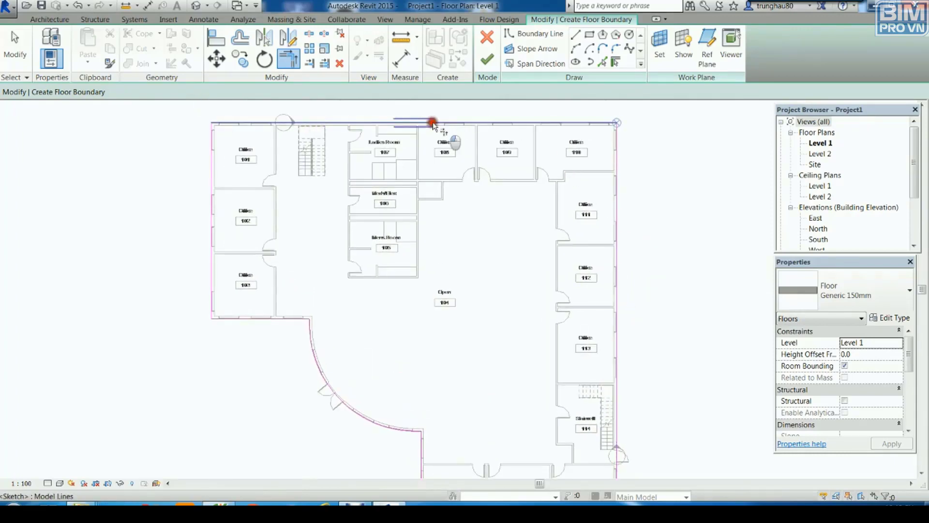
# - Finish the floor and view it in 3D with Shaded visual style, orbiting slightly
pyautogui.click(486, 60)
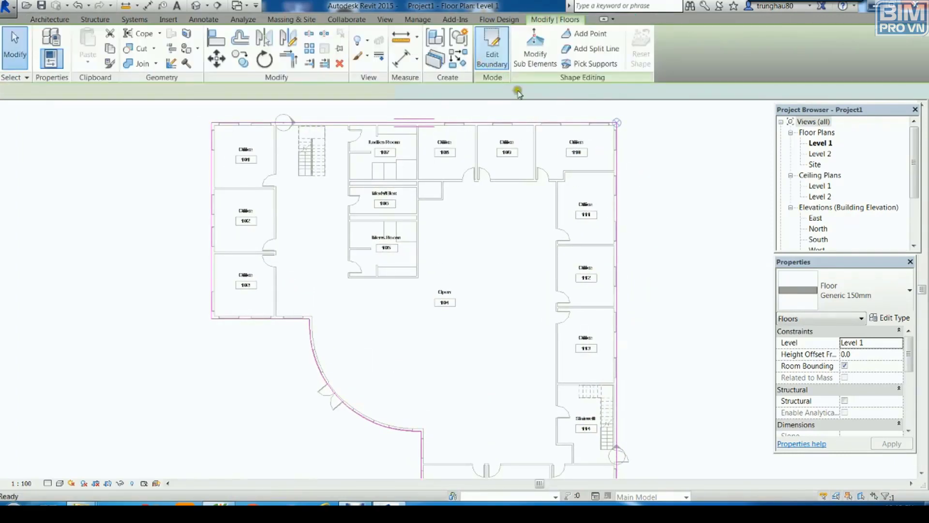
pyautogui.click(196, 6)
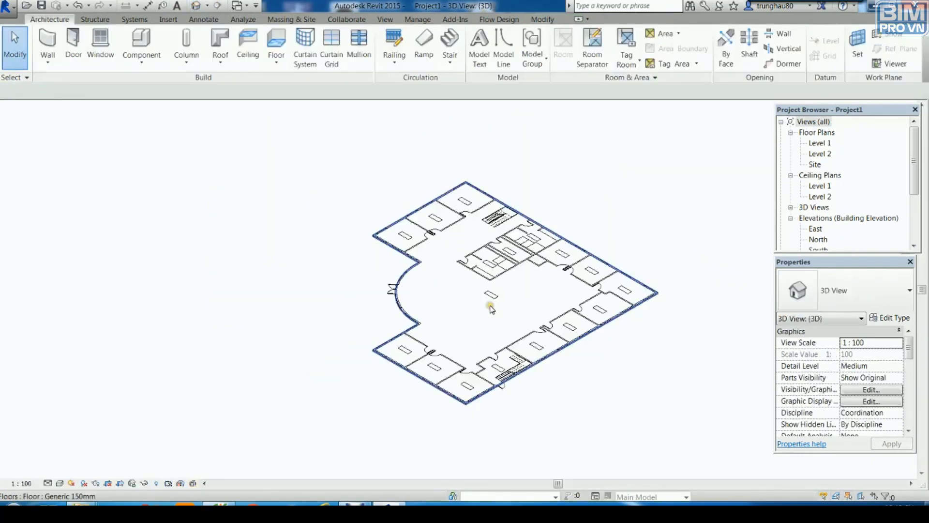
pyautogui.click(61, 484)
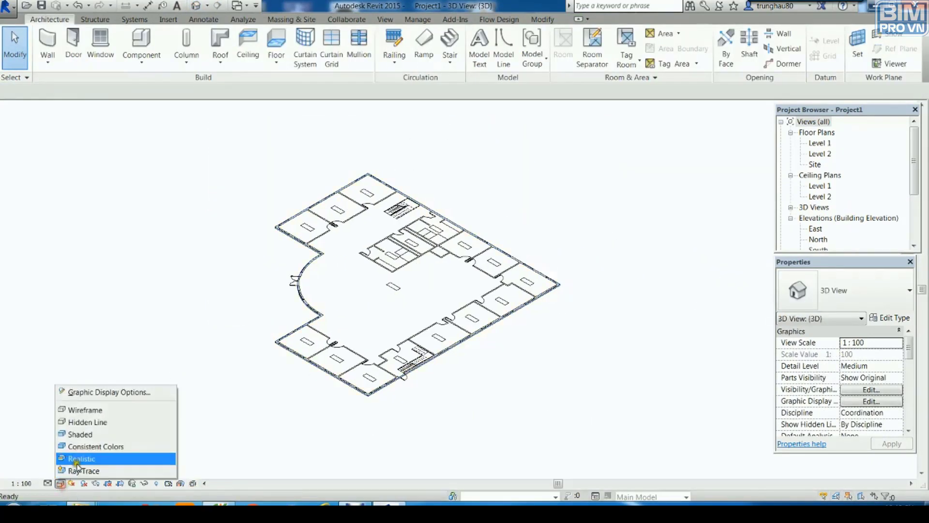
pyautogui.click(92, 436)
pyautogui.keyDown('shift'); pyautogui.moveTo(298, 429); pyautogui.dragTo(348, 431, button='middle'); pyautogui.keyUp('shift')
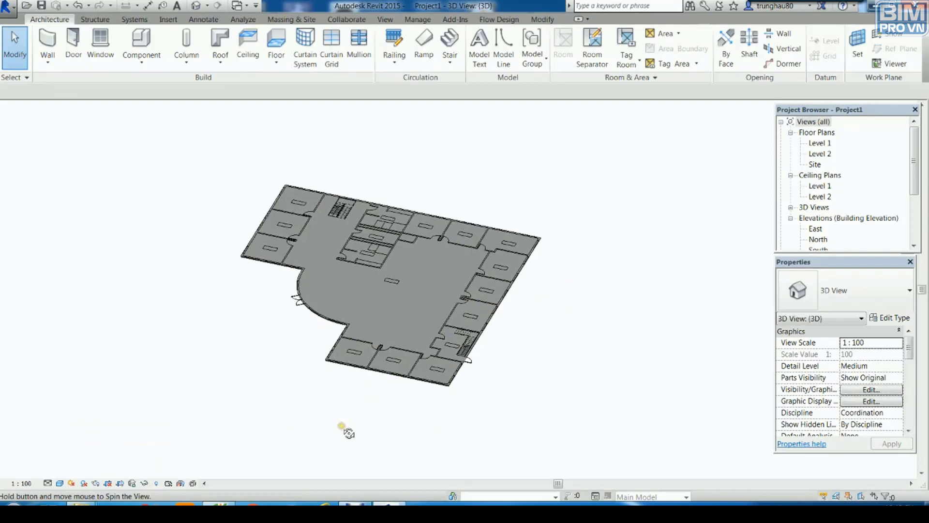
# - Open the Level 2 plan and start an architectural floor using Pick Lines
pyautogui.doubleClick(819, 153)
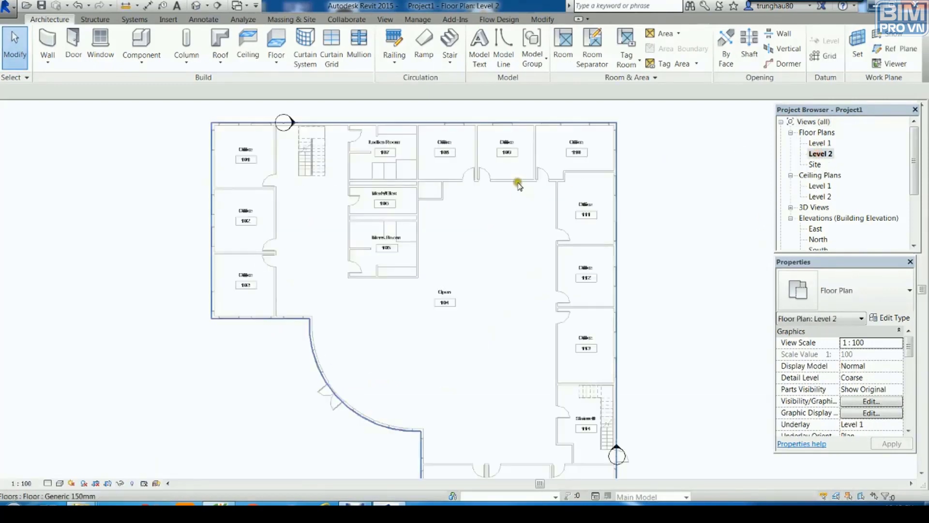
pyautogui.scroll(-2, 484, 274)
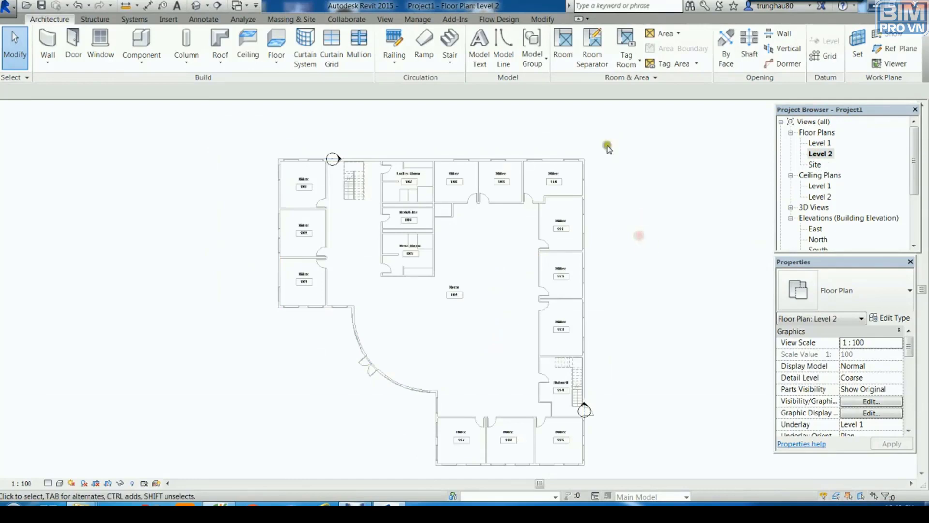
pyautogui.click(276, 62)
pyautogui.click(300, 79)
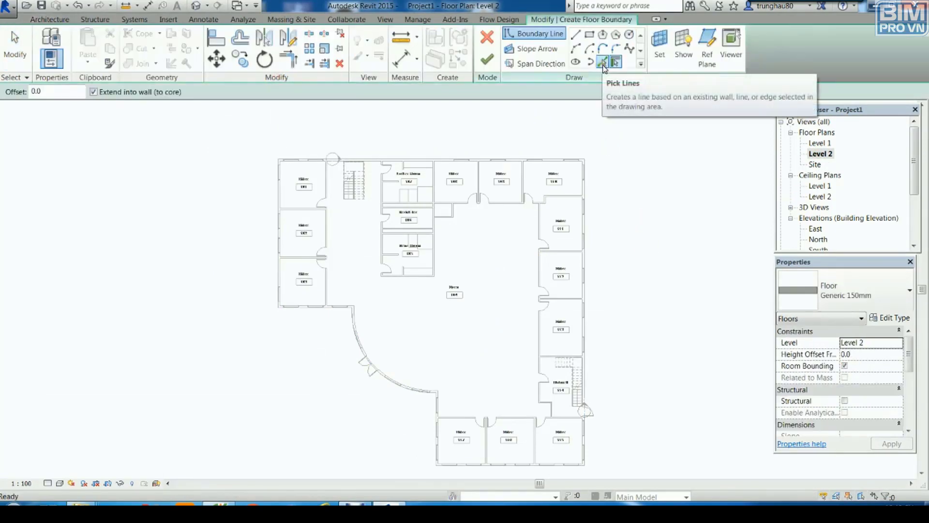
pyautogui.click(615, 62)
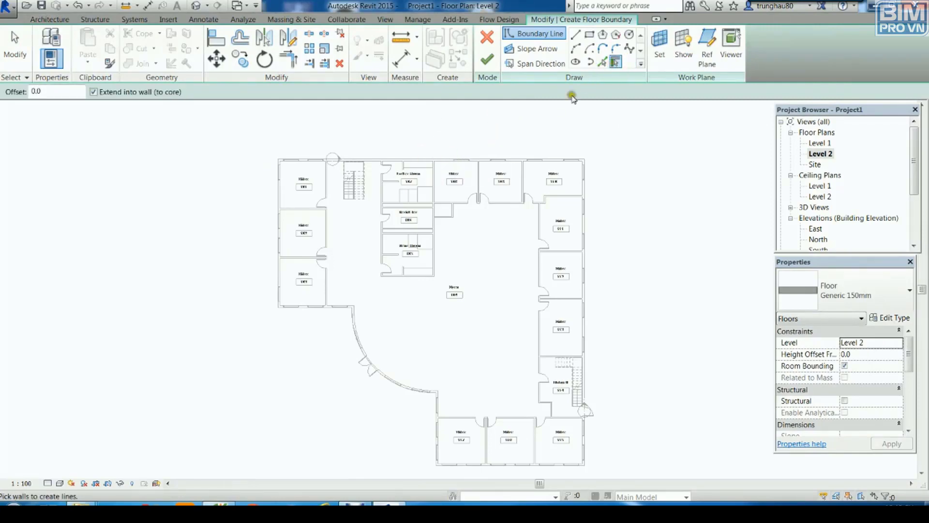
pyautogui.click(603, 62)
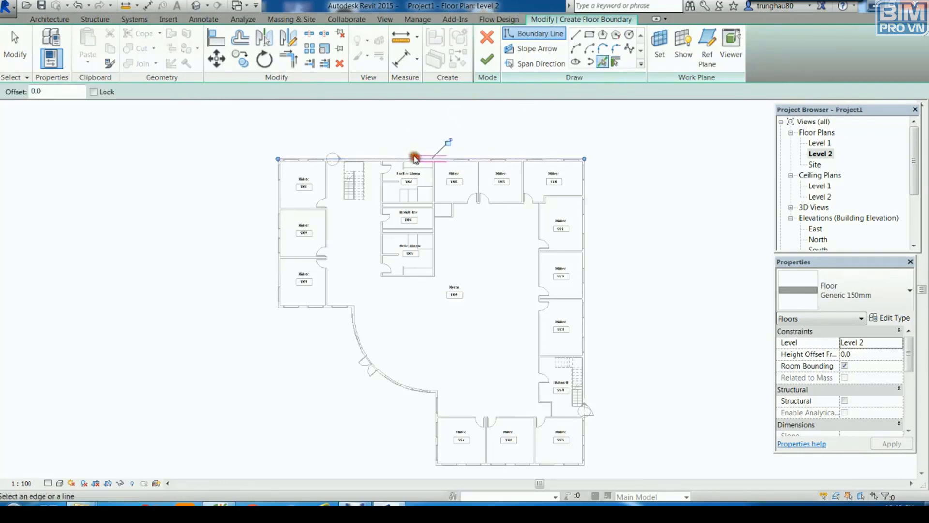
# - Pick the top, left, arc, short vertical, bottom and right outer wall edges
pyautogui.click(276, 197)
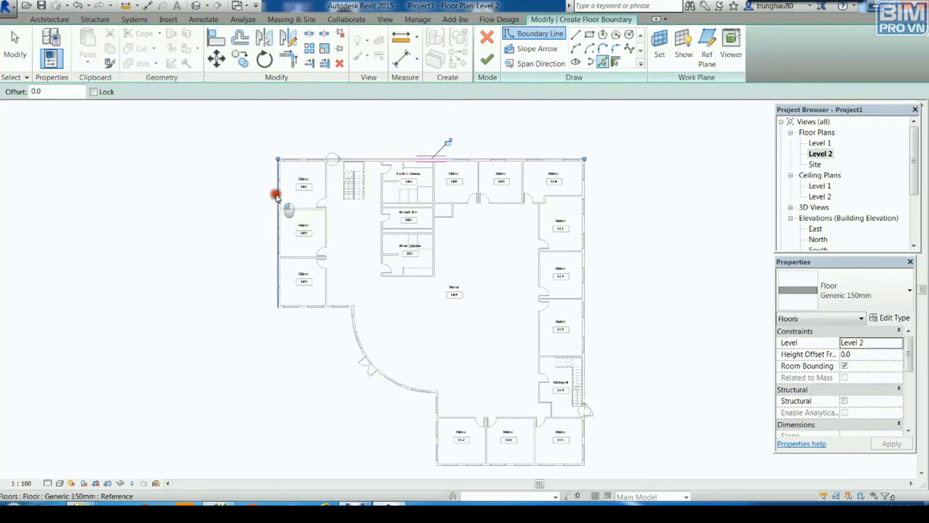
pyautogui.click(328, 307)
pyautogui.click(345, 327)
pyautogui.moveTo(431, 331); pyautogui.dragTo(394, 242, button='middle')
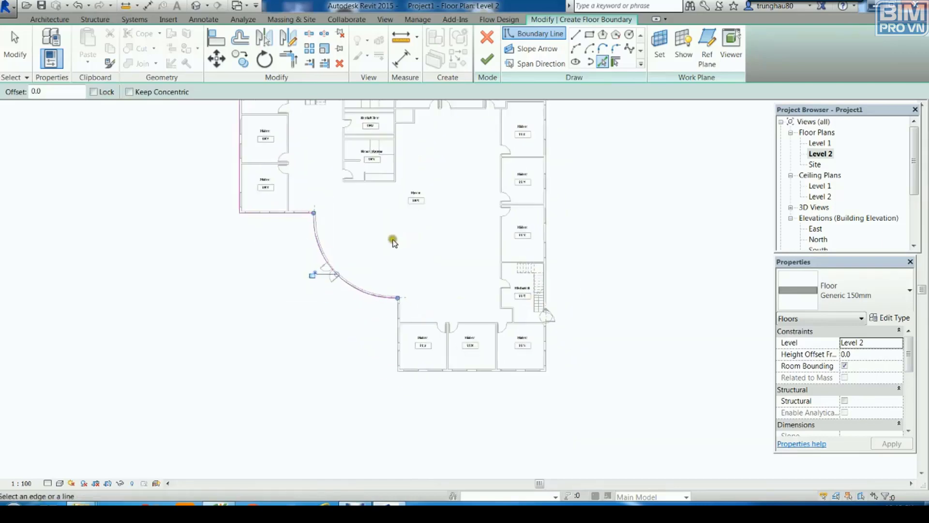
pyautogui.click(398, 329)
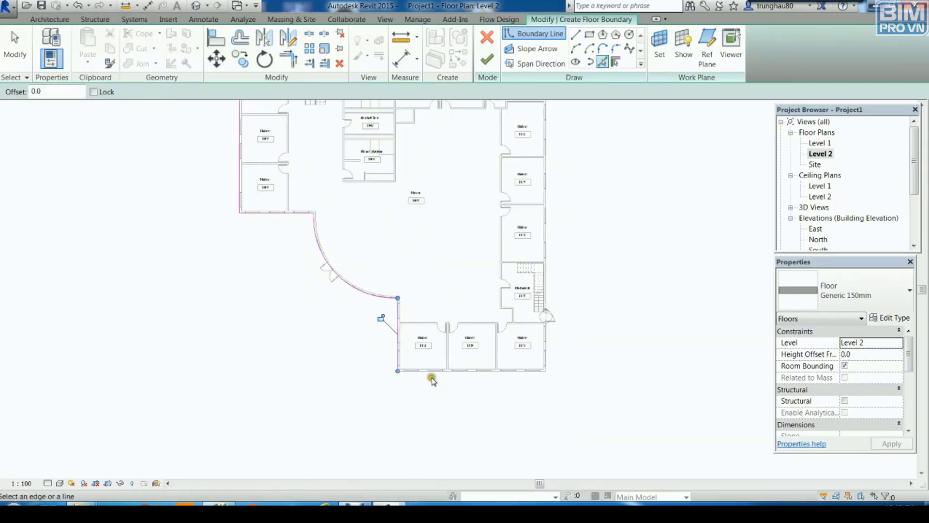
pyautogui.click(432, 372)
pyautogui.click(547, 226)
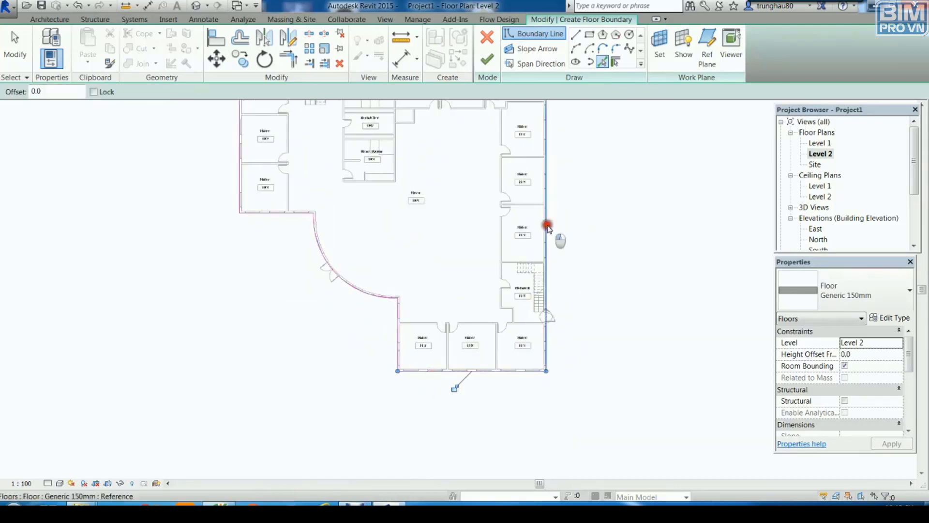
pyautogui.moveTo(603, 204); pyautogui.dragTo(592, 184, button='middle')
# - Finish the Level 2 floor and orbit the 3D view to see both floors
pyautogui.click(487, 59)
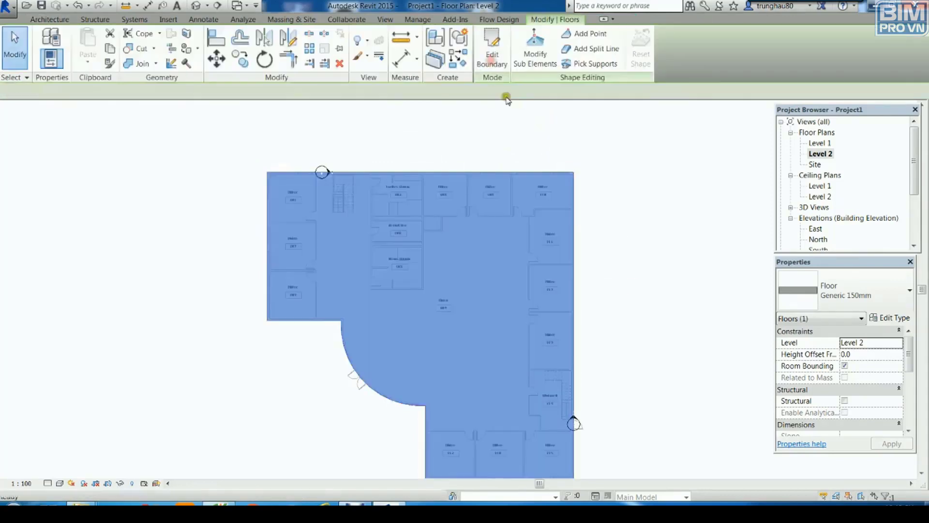
pyautogui.click(196, 6)
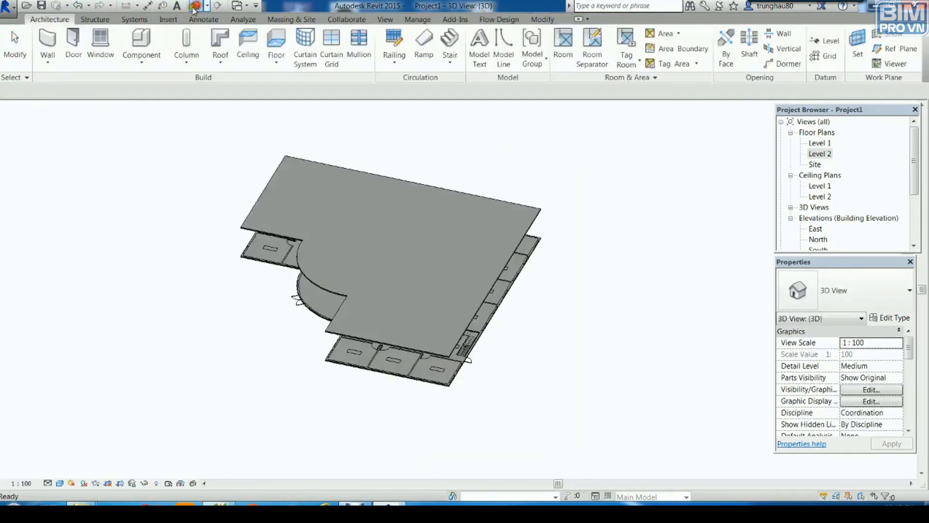
pyautogui.moveTo(191, 305)
pyautogui.keyDown('shift'); pyautogui.mouseDown(button='middle')
pyautogui.moveTo(266, 261)
pyautogui.moveTo(216, 203)
pyautogui.moveTo(288, 189)
pyautogui.mouseUp(button='middle'); pyautogui.keyUp('shift')
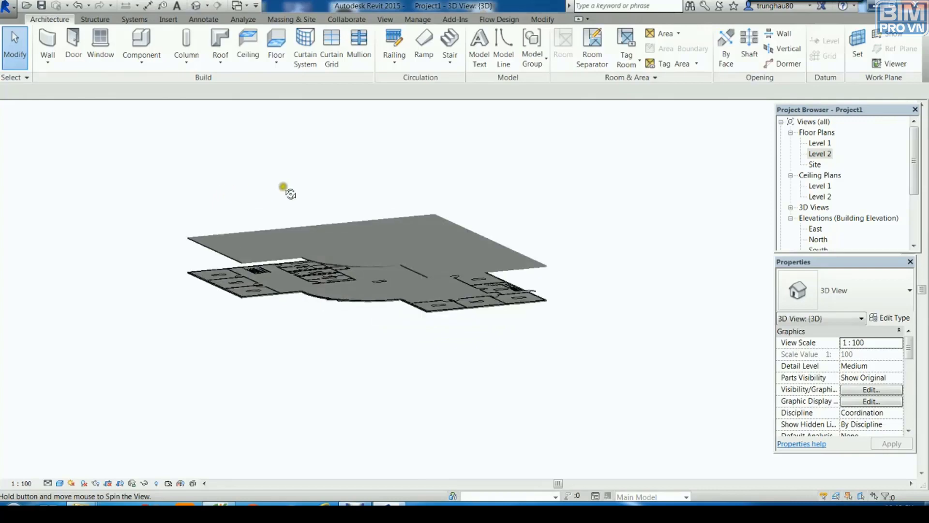
# - Tile the open windows, closing the Level 2 plan view
pyautogui.click(399, 19)
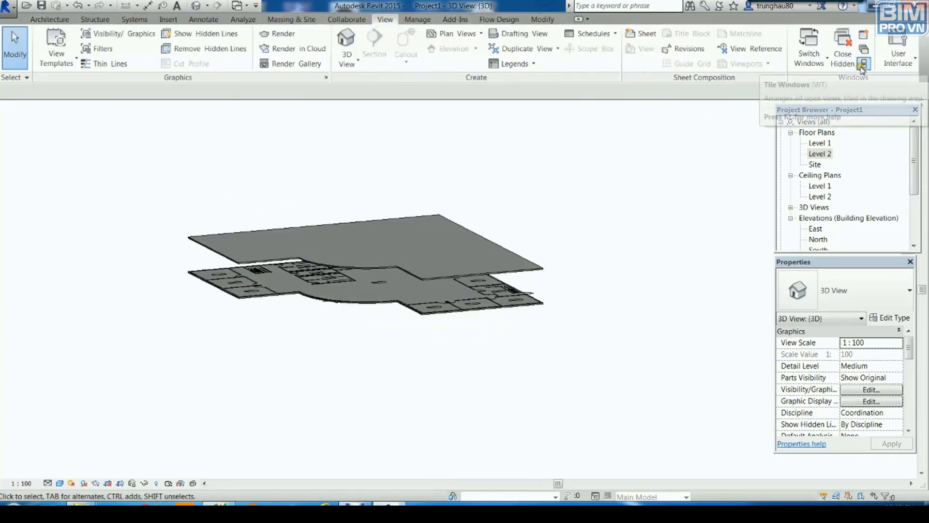
pyautogui.click(862, 66)
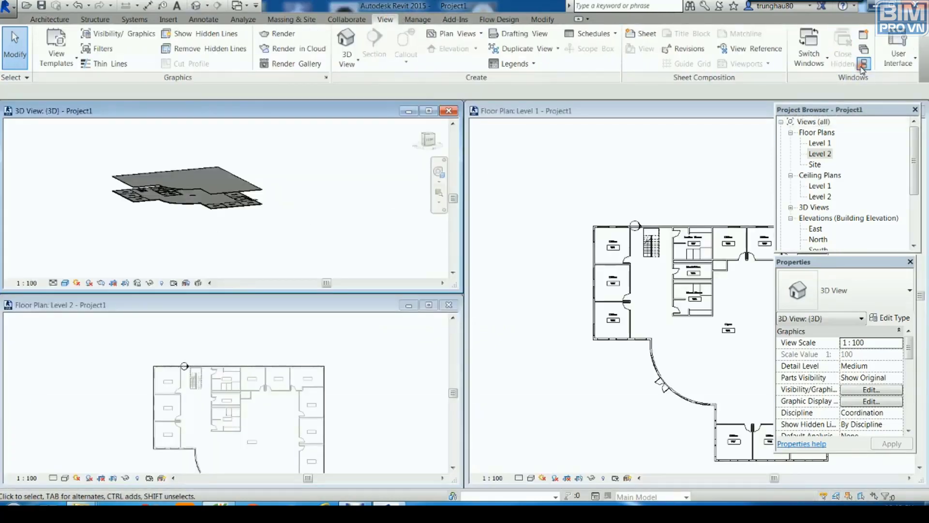
pyautogui.click(331, 310)
pyautogui.click(448, 306)
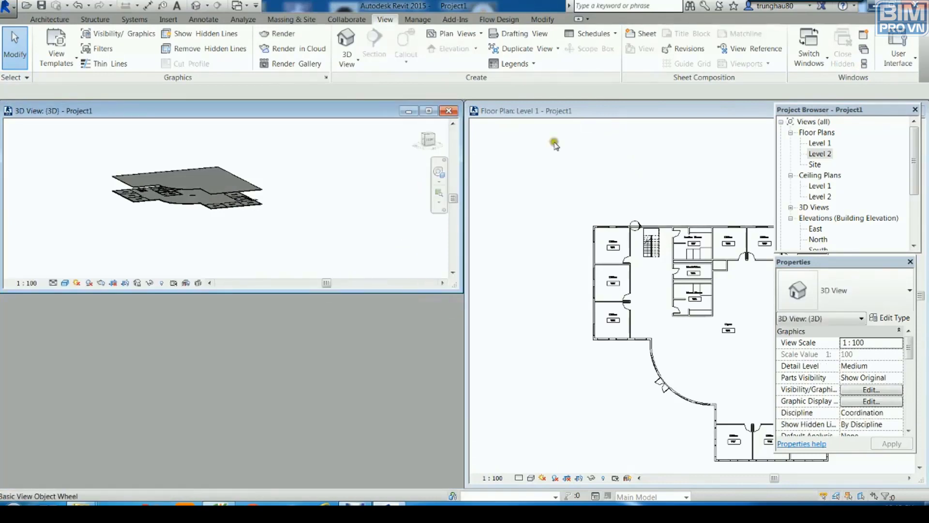
pyautogui.click(864, 66)
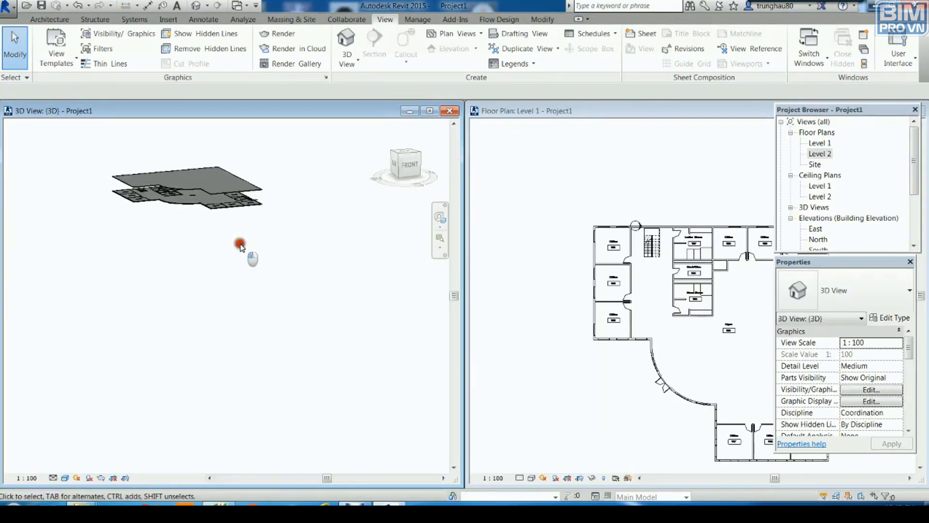
pyautogui.moveTo(241, 249)
pyautogui.mouseDown(button='middle')
pyautogui.moveTo(267, 352)
pyautogui.moveTo(211, 345)
pyautogui.moveTo(129, 369)
pyautogui.moveTo(129, 386)
pyautogui.moveTo(193, 394)
pyautogui.moveTo(134, 338)
pyautogui.mouseUp(button='middle')
# - Zoom and pan the Level 1 plan to centre on the stair
pyautogui.scroll(2, 146, 359)
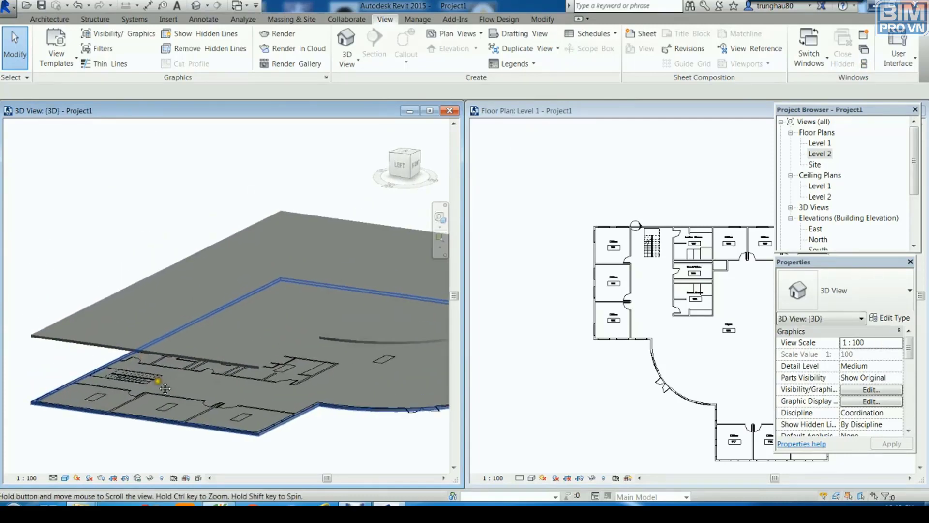
pyautogui.scroll(-1, 554, 336)
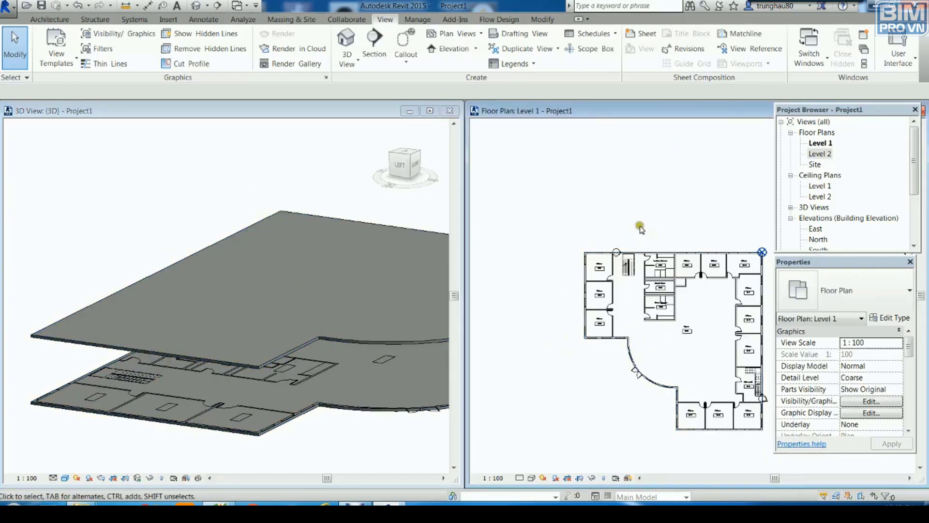
pyautogui.scroll(1, 643, 259)
pyautogui.scroll(1, 644, 259)
pyautogui.scroll(1, 643, 259)
pyautogui.scroll(1, 607, 318)
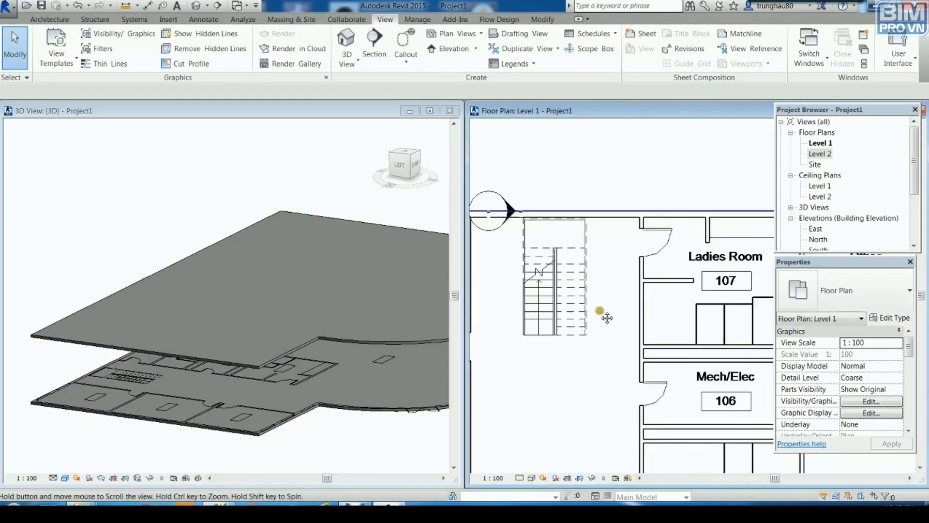
pyautogui.moveTo(607, 317); pyautogui.dragTo(583, 365, button='middle')
pyautogui.click(48, 19)
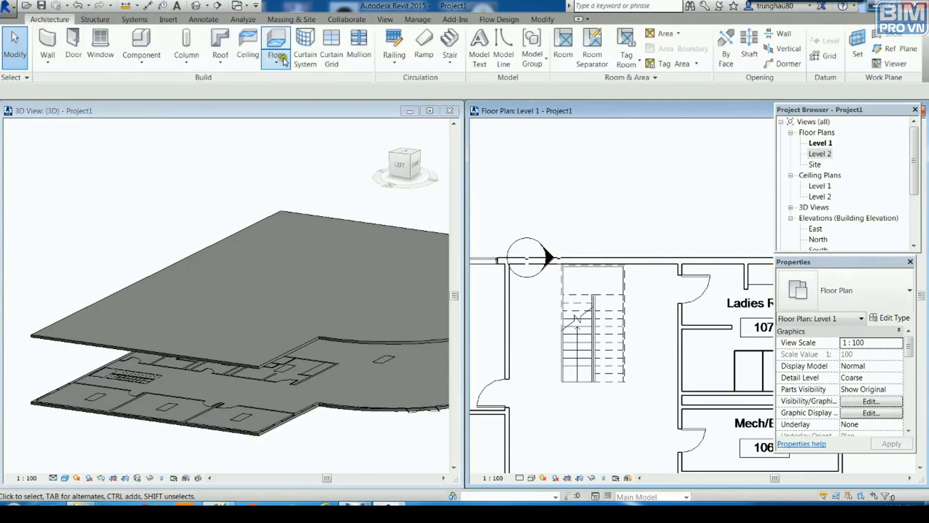
# - Start a Stair by Sketch, cancelling the unfinished run
pyautogui.click(448, 58)
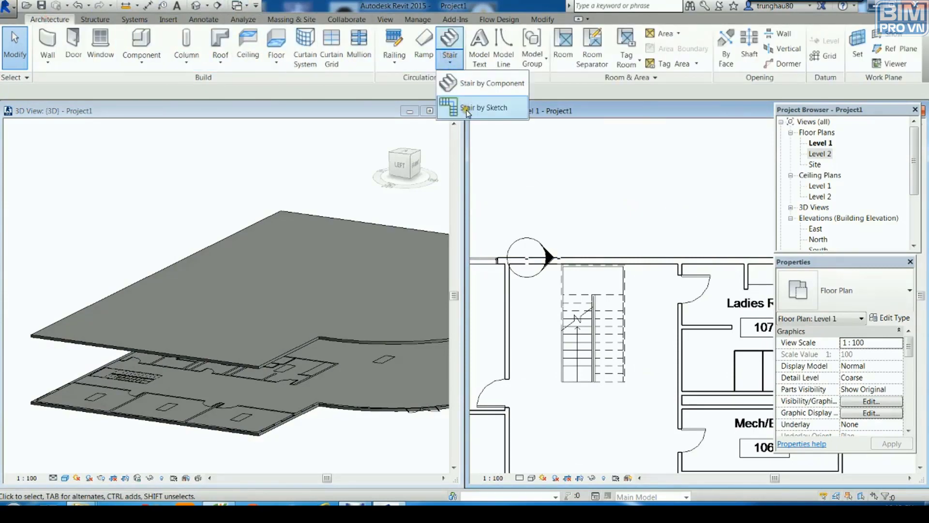
pyautogui.click(472, 104)
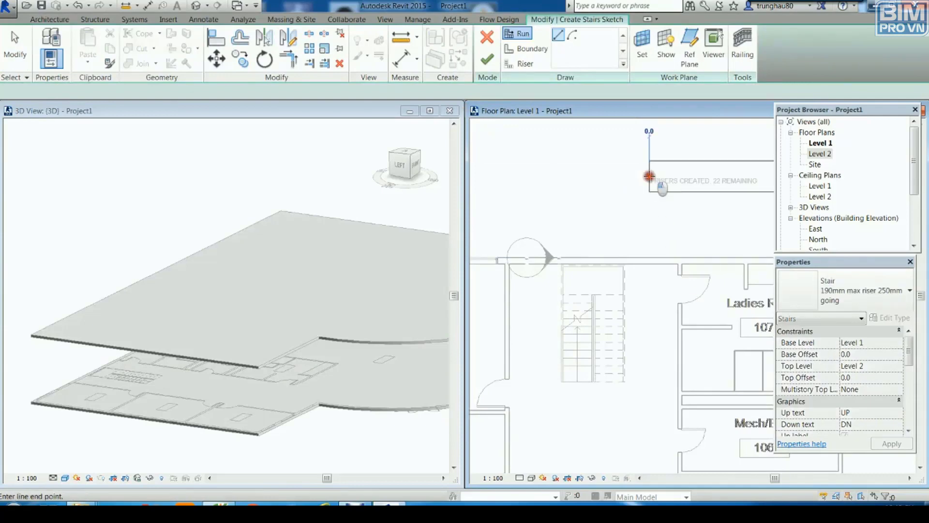
pyautogui.click(651, 173)
pyautogui.press('Escape')
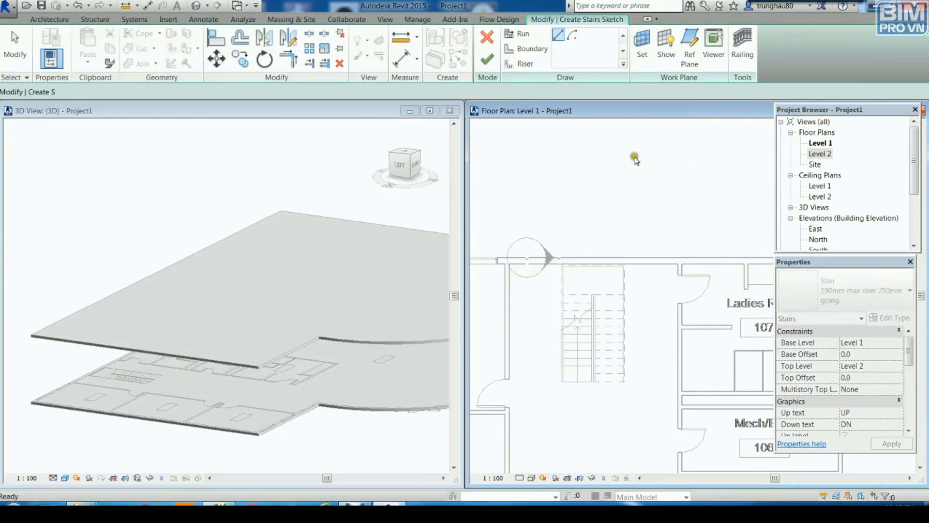
# - Trace the stair's left, top and lower-left edges as Boundary lines with Pick Lines
pyautogui.click(526, 48)
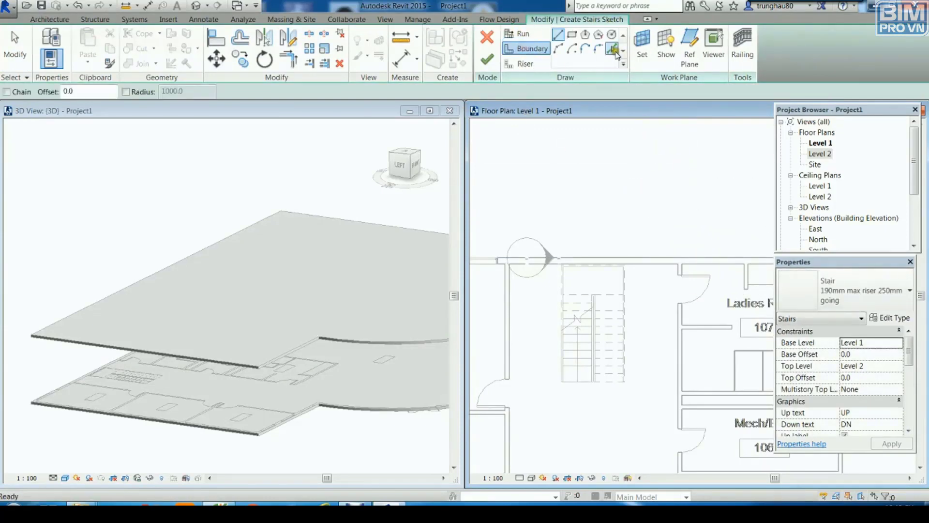
pyautogui.click(610, 49)
pyautogui.scroll(2, 635, 301)
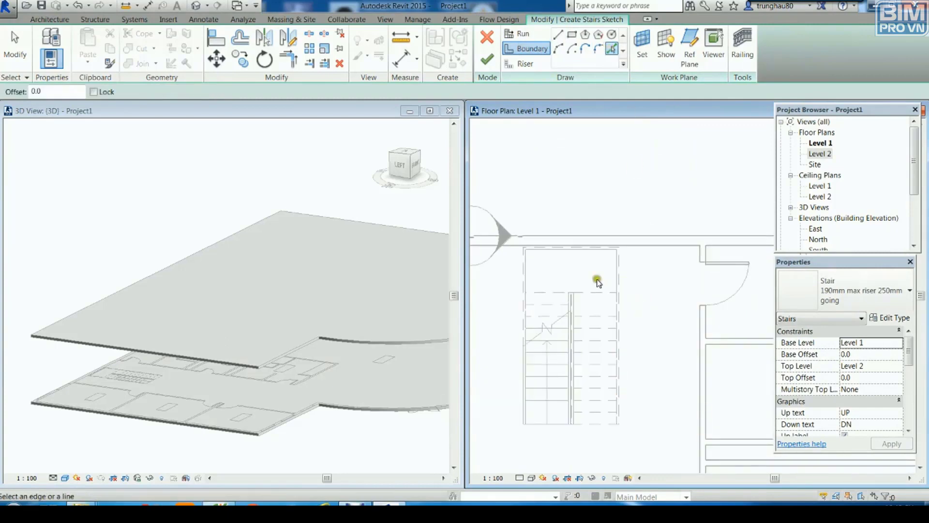
pyautogui.scroll(2, 530, 270)
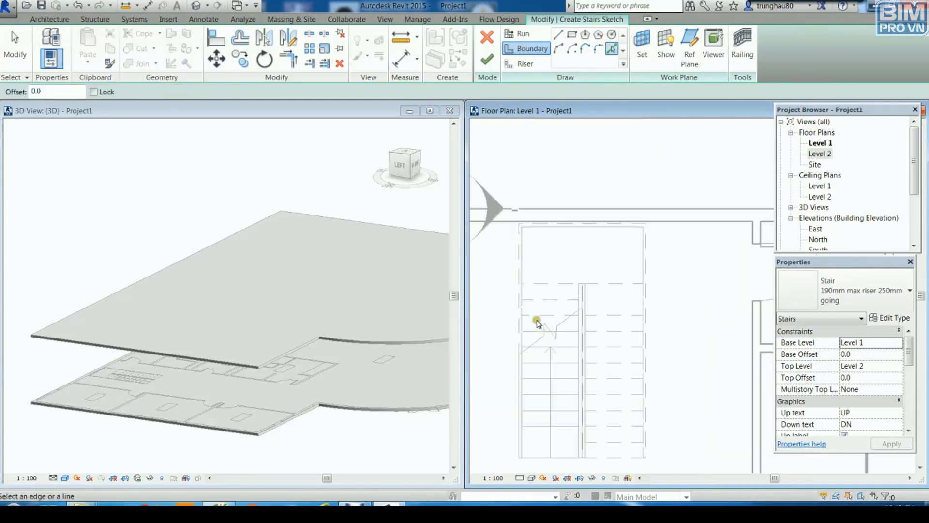
pyautogui.click(521, 250)
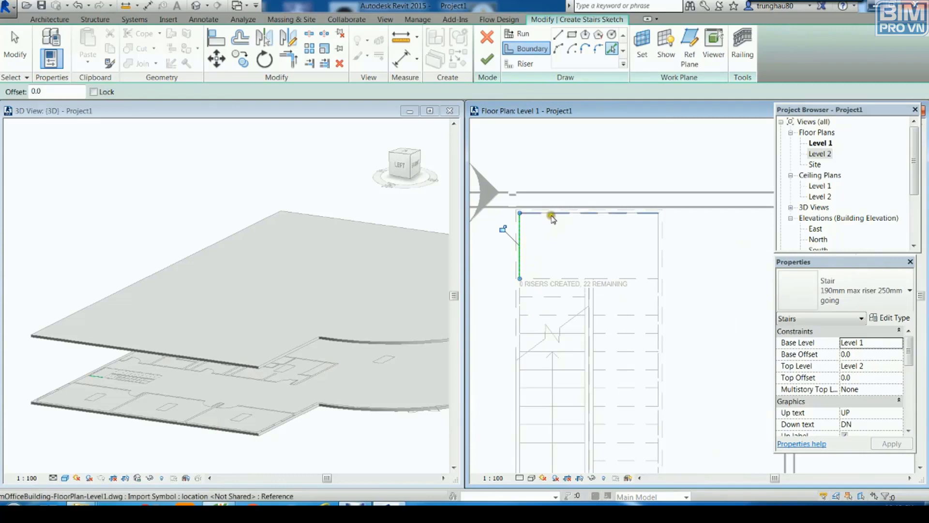
pyautogui.click(550, 213)
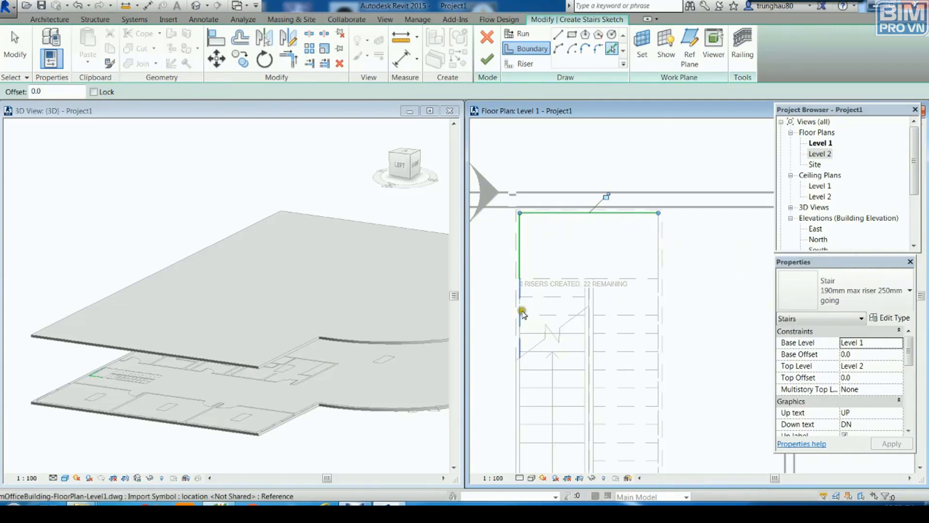
pyautogui.click(518, 391)
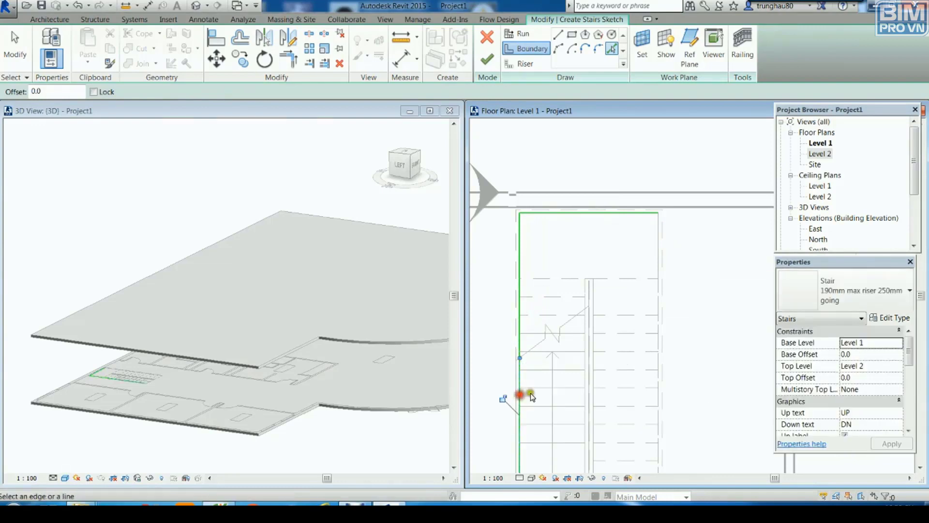
# - Trace the stair's inner edges and right edge as further boundary lines
pyautogui.moveTo(664, 370)
pyautogui.mouseDown(button='middle')
pyautogui.moveTo(669, 345)
pyautogui.moveTo(595, 334)
pyautogui.mouseUp(button='middle')
pyautogui.click(579, 289)
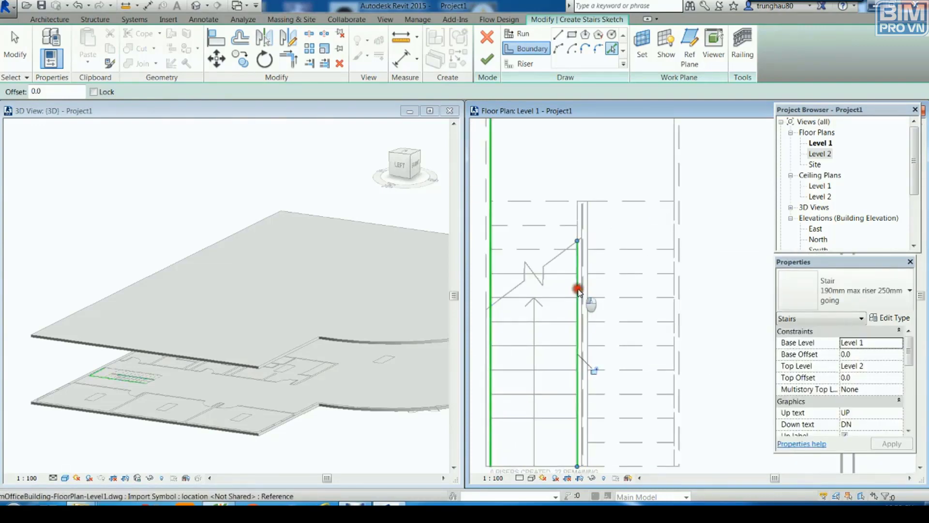
pyautogui.click(586, 286)
pyautogui.click(579, 217)
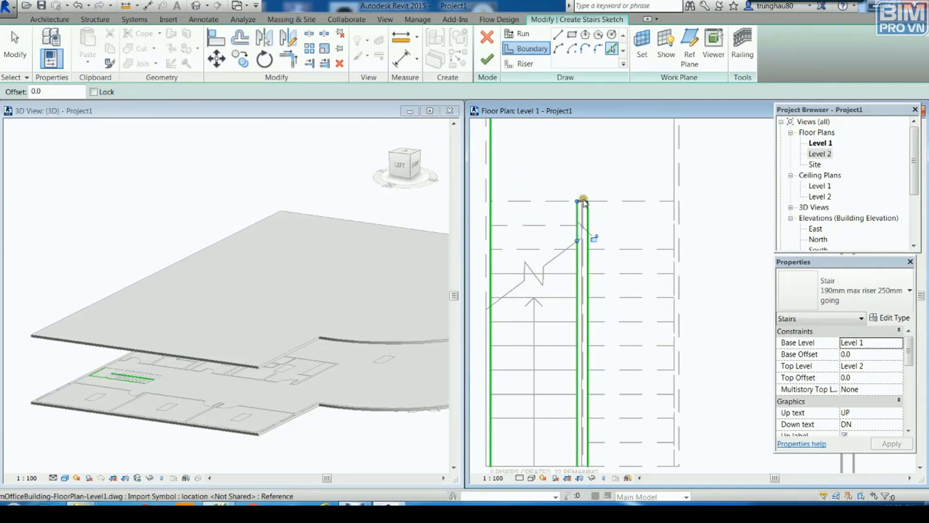
pyautogui.scroll(-2, 675, 310)
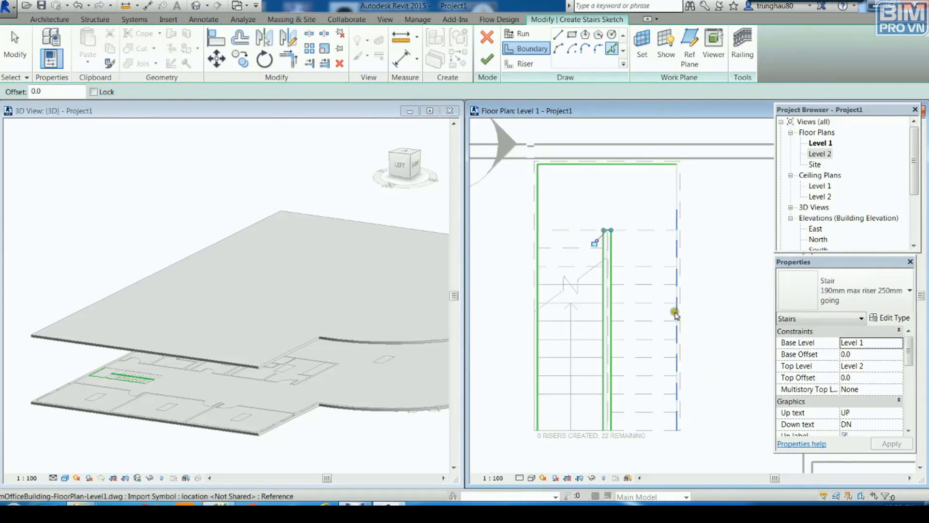
pyautogui.click(676, 315)
# - Trim/Extend the top and right stair boundary lines into a clean corner
pyautogui.press('Escape')
pyautogui.press('Escape')
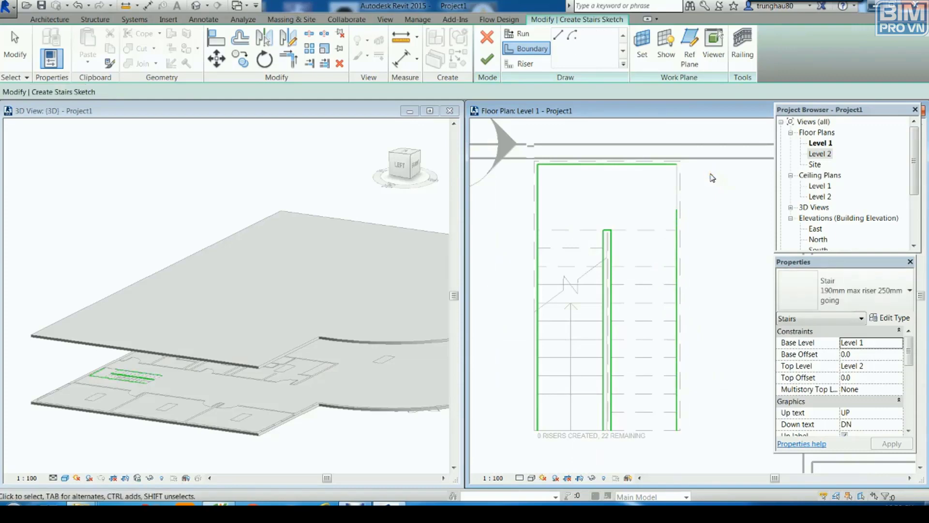
pyautogui.click(652, 166)
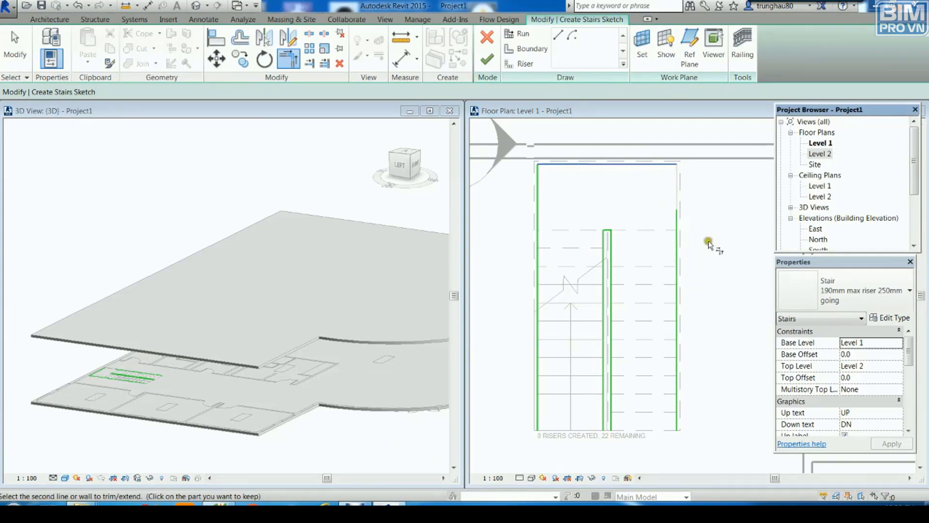
pyautogui.click(676, 232)
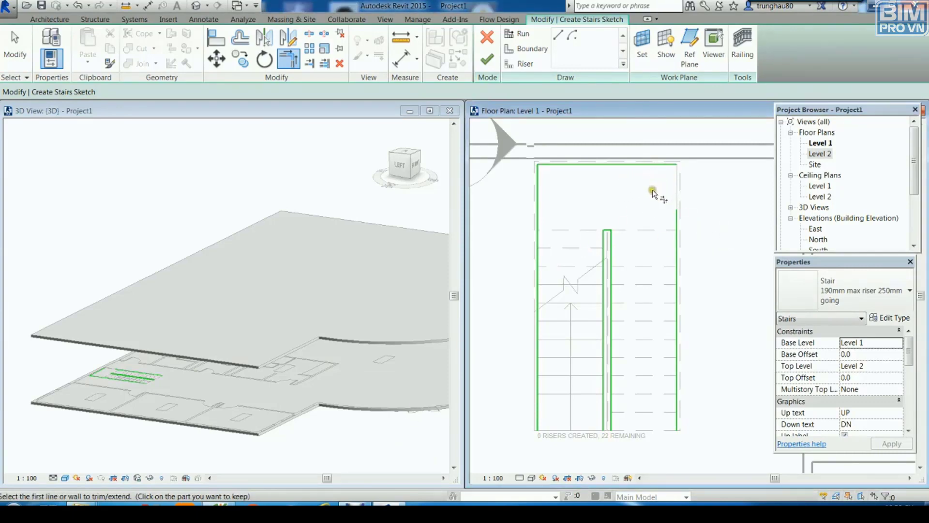
pyautogui.click(675, 208)
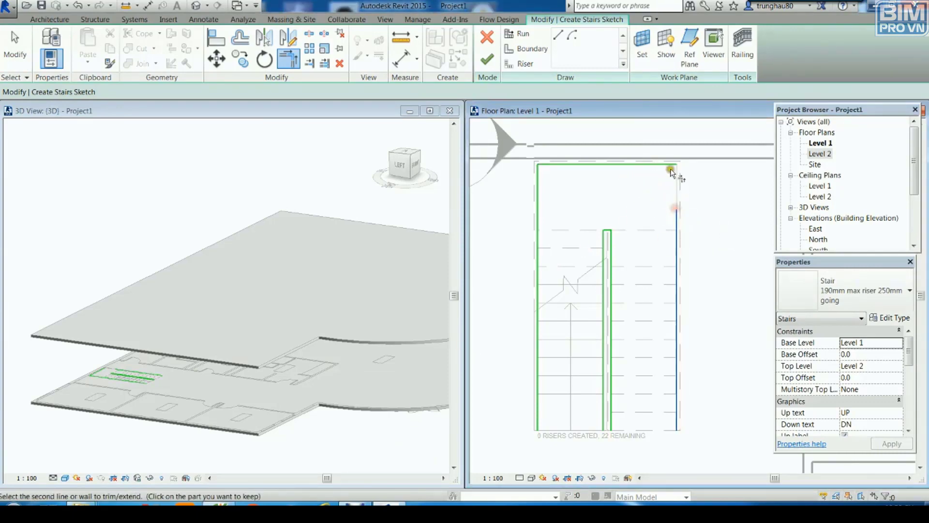
pyautogui.click(671, 168)
pyautogui.press('Escape')
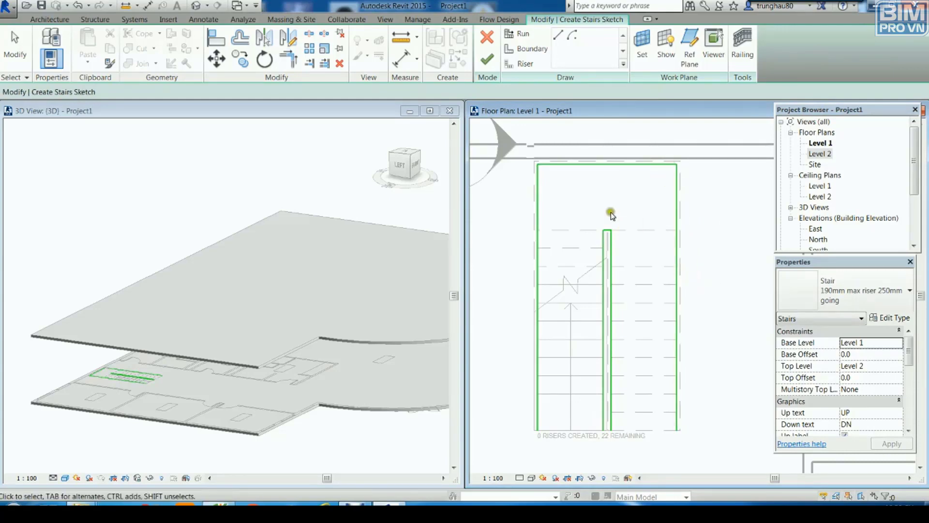
pyautogui.scroll(1, 611, 214)
pyautogui.scroll(1, 610, 206)
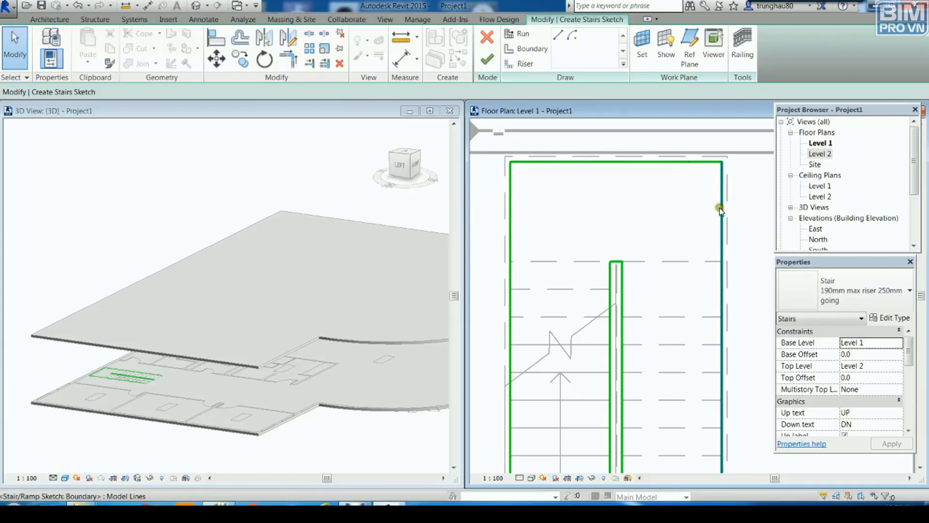
# - Split the right boundary line partway down with Split Element
pyautogui.click(311, 35)
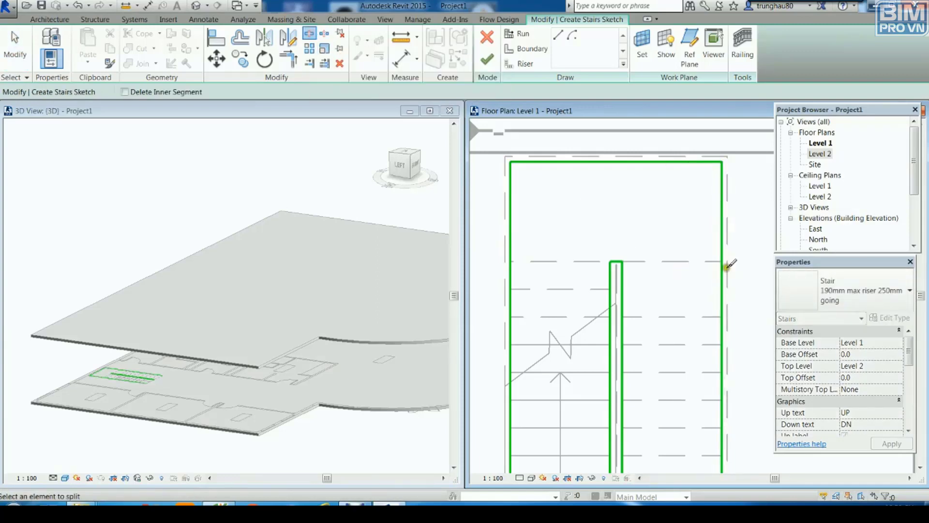
pyautogui.click(723, 262)
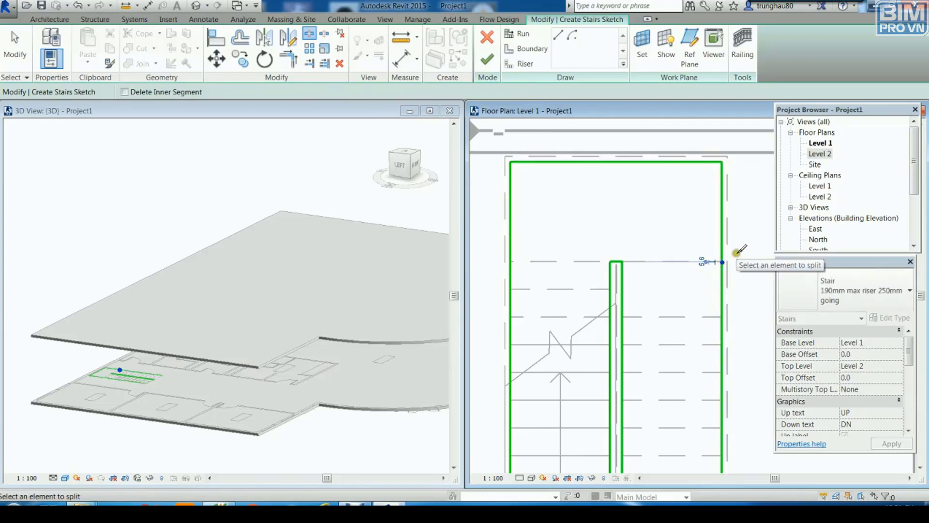
pyautogui.press('Escape')
pyautogui.scroll(-2, 715, 265)
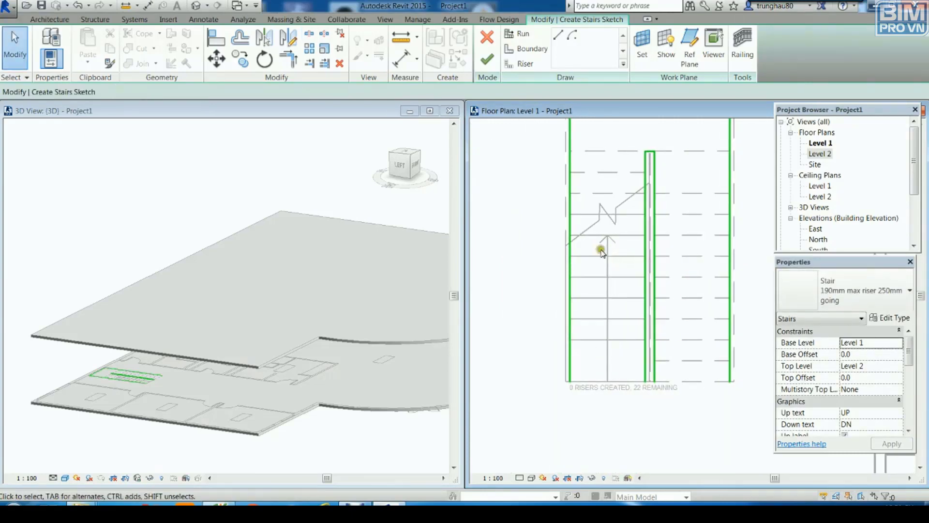
# - Pick the CAD tread lines of the left run as stair risers
pyautogui.click(522, 65)
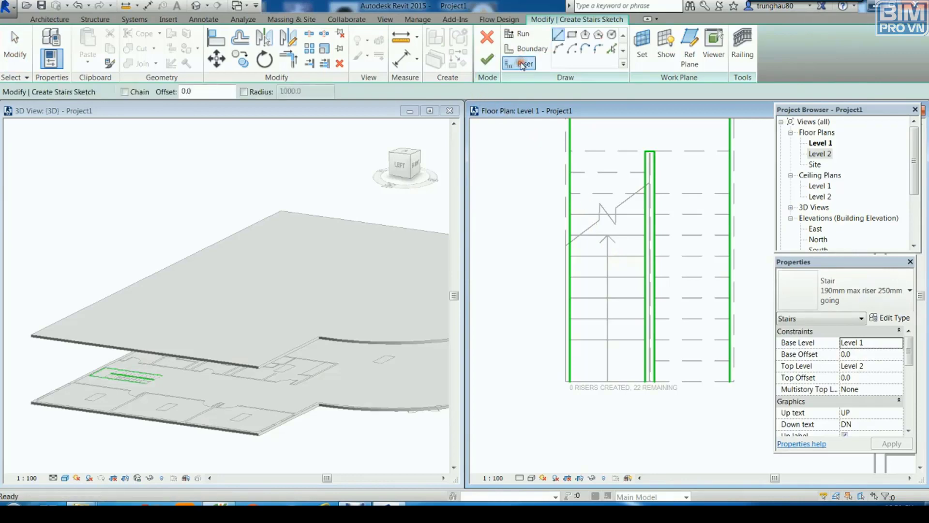
pyautogui.click(612, 49)
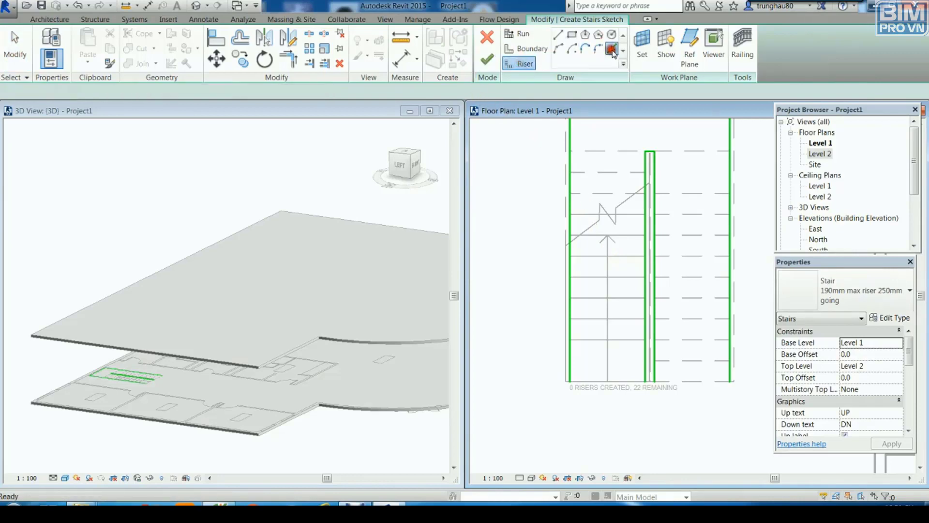
pyautogui.click(609, 173)
pyautogui.click(613, 152)
pyautogui.click(591, 193)
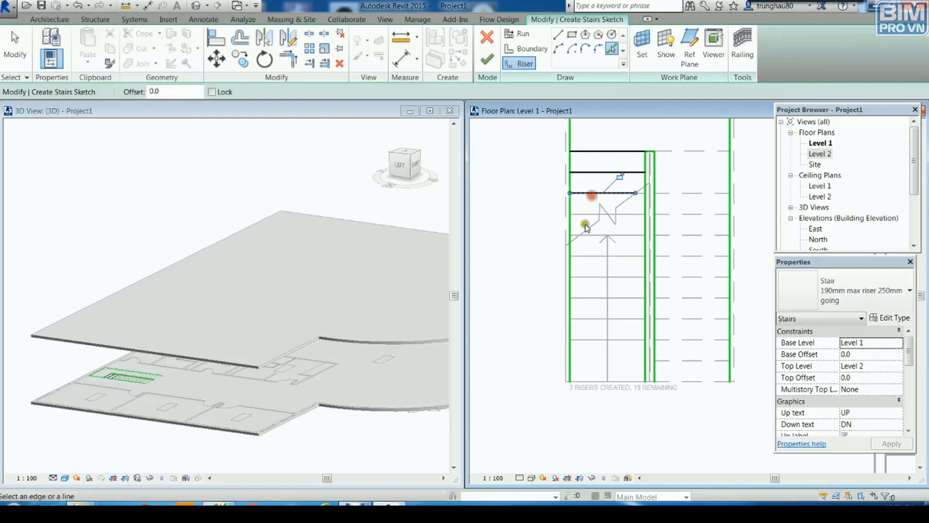
pyautogui.click(587, 214)
pyautogui.click(593, 235)
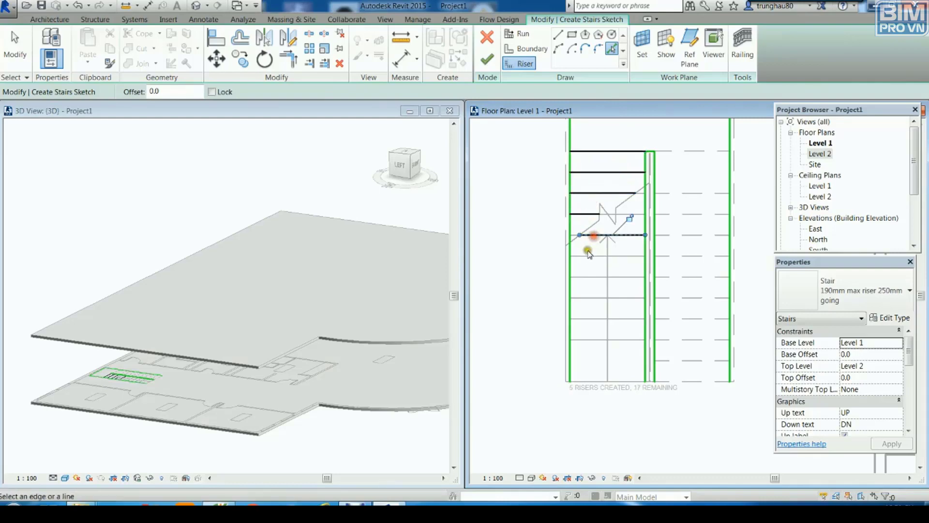
pyautogui.click(587, 255)
pyautogui.click(589, 276)
pyautogui.click(587, 298)
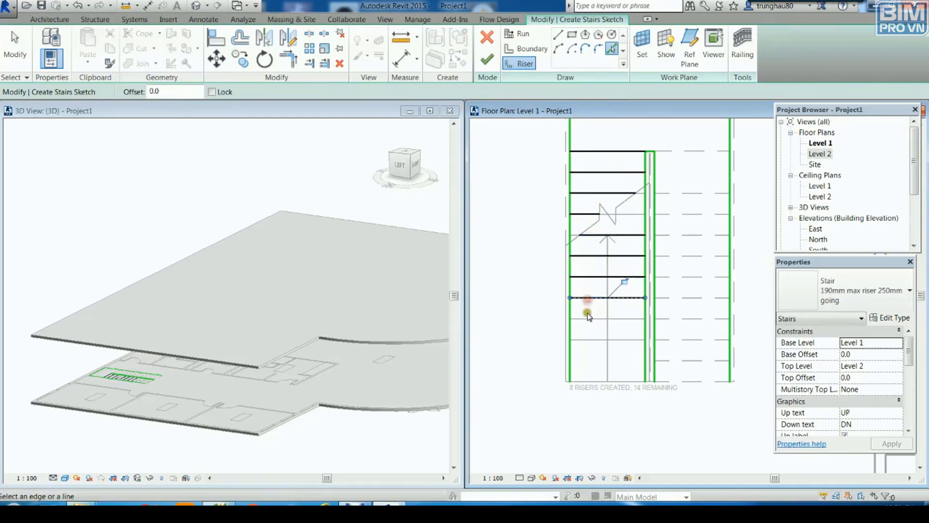
pyautogui.click(587, 318)
pyautogui.click(588, 339)
pyautogui.click(589, 360)
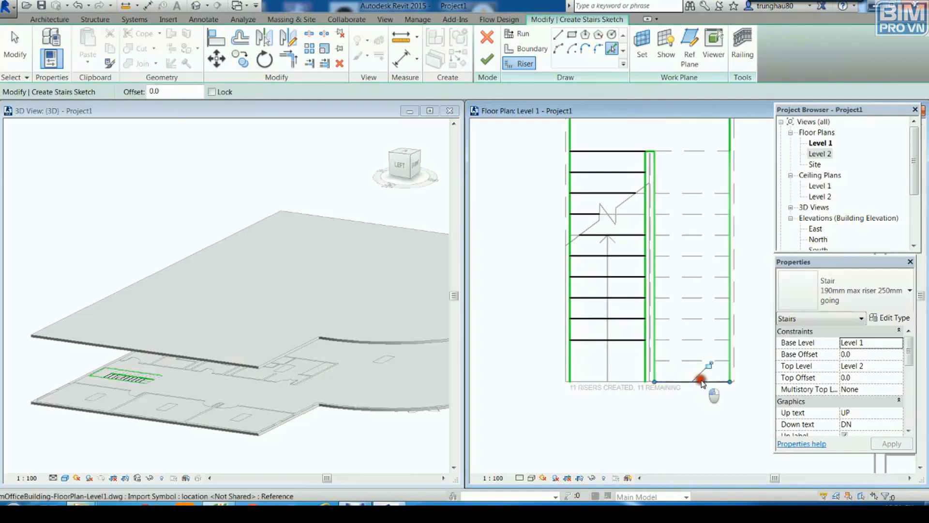
# - Pick the right run's tread lines as risers, completing all 22 risers
pyautogui.click(621, 380)
pyautogui.click(672, 361)
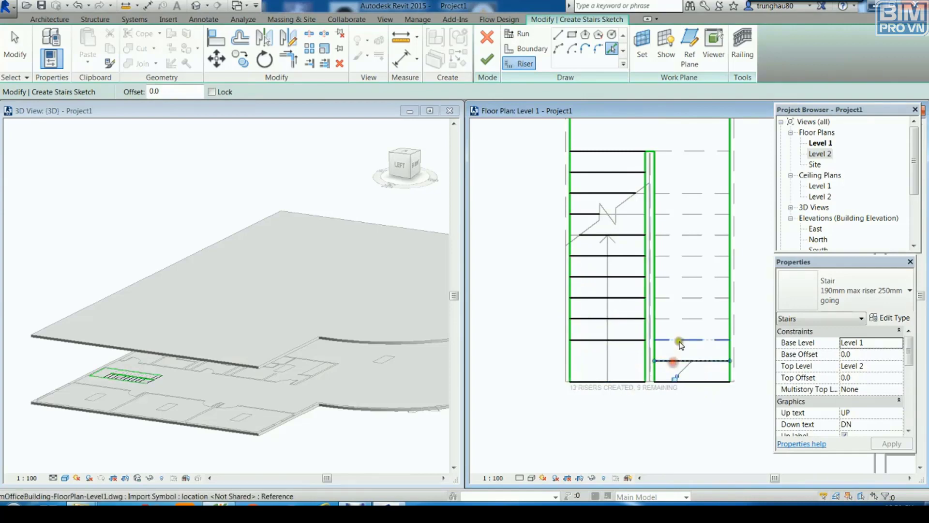
pyautogui.click(680, 340)
pyautogui.click(687, 319)
pyautogui.click(691, 298)
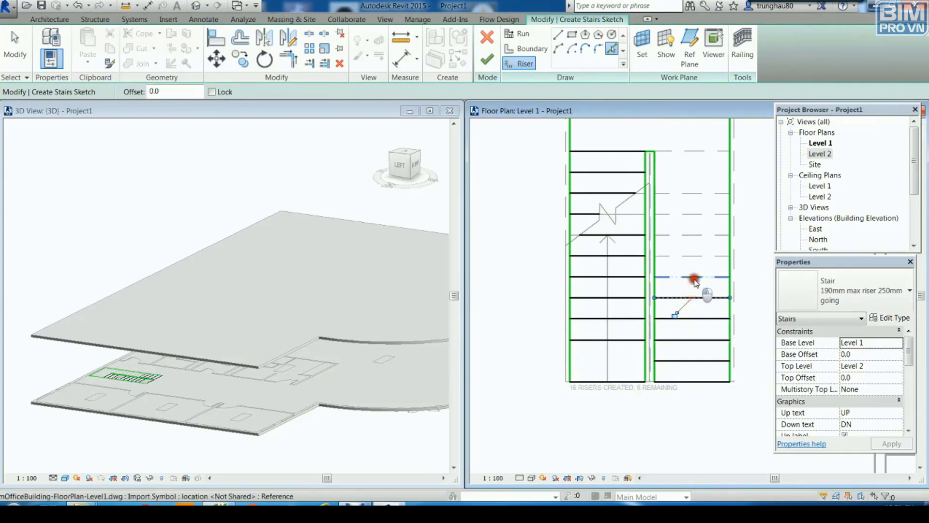
pyautogui.click(694, 276)
pyautogui.click(695, 256)
pyautogui.click(695, 234)
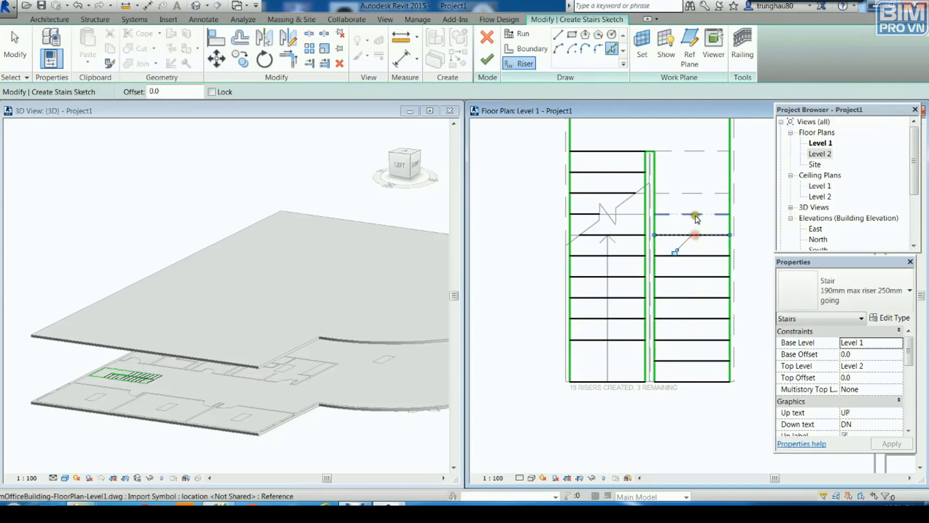
pyautogui.click(695, 214)
pyautogui.click(697, 193)
pyautogui.click(698, 150)
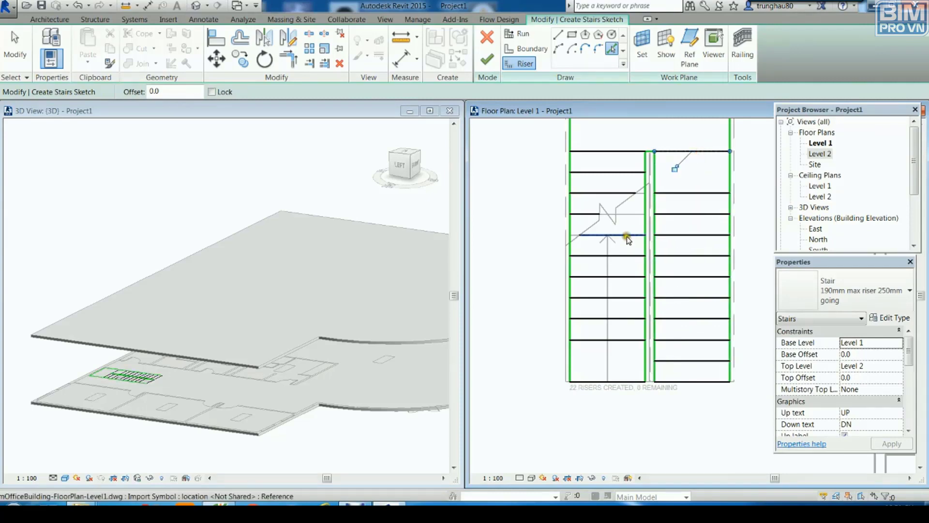
pyautogui.press('Escape')
pyautogui.scroll(3, 627, 237)
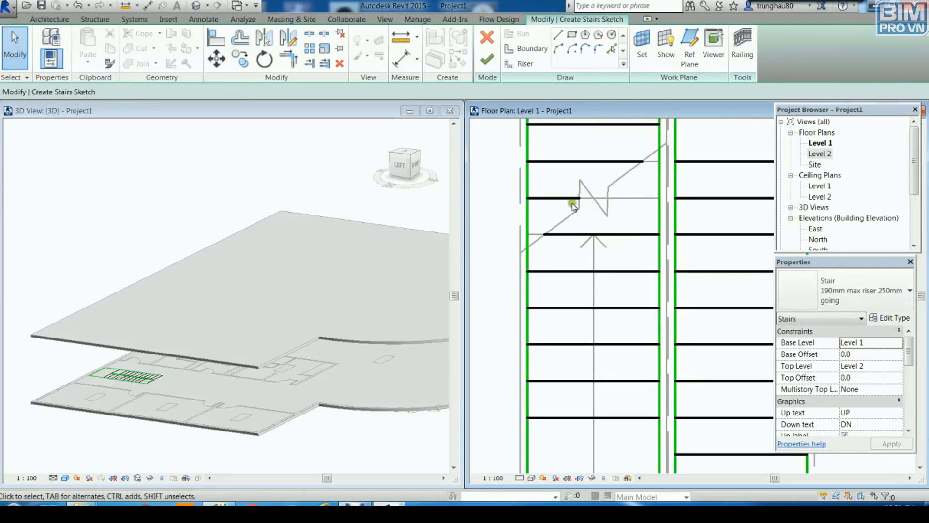
# - Extend the short risers to the right and left stair boundary lines
pyautogui.click(311, 64)
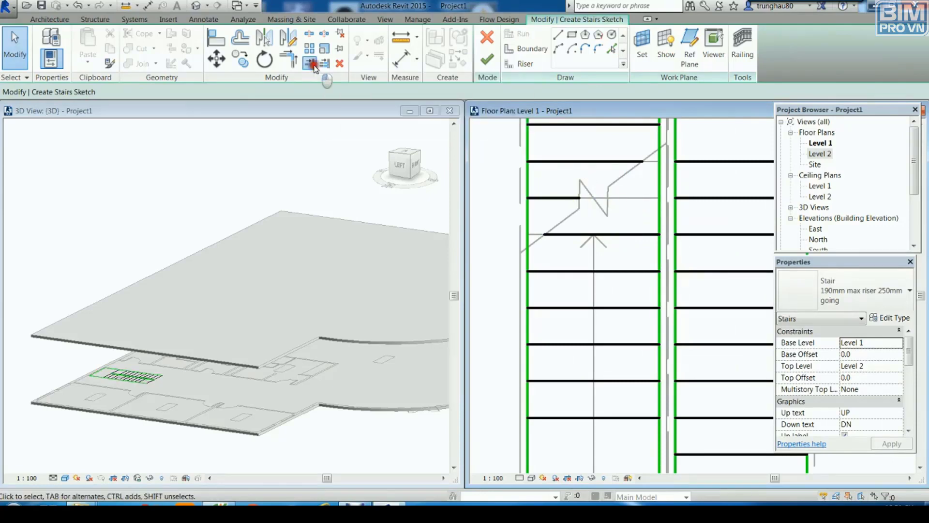
pyautogui.click(659, 208)
pyautogui.click(572, 197)
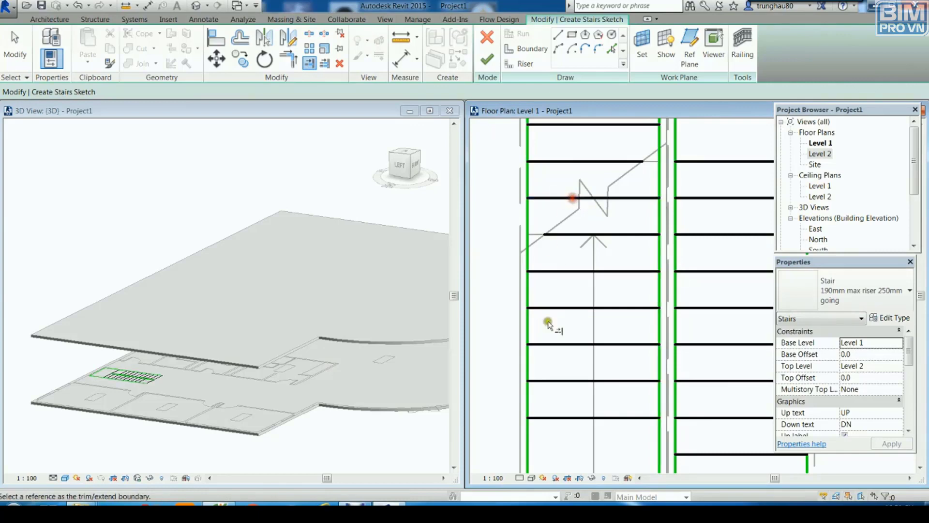
pyautogui.click(527, 239)
pyautogui.click(556, 239)
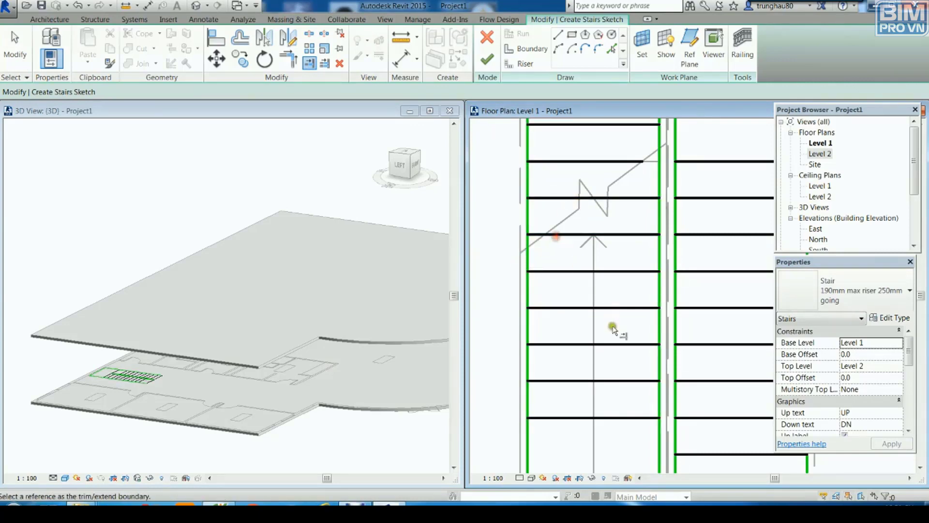
pyautogui.scroll(-2, 613, 328)
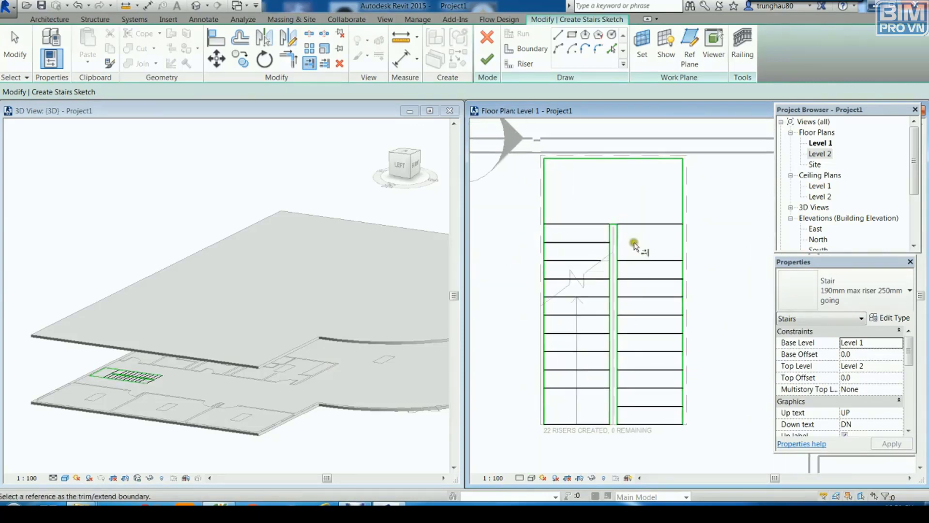
# - Draw two new riser lines, one across the middle and one at the stair bottom
pyautogui.click(559, 35)
pyautogui.scroll(3, 629, 242)
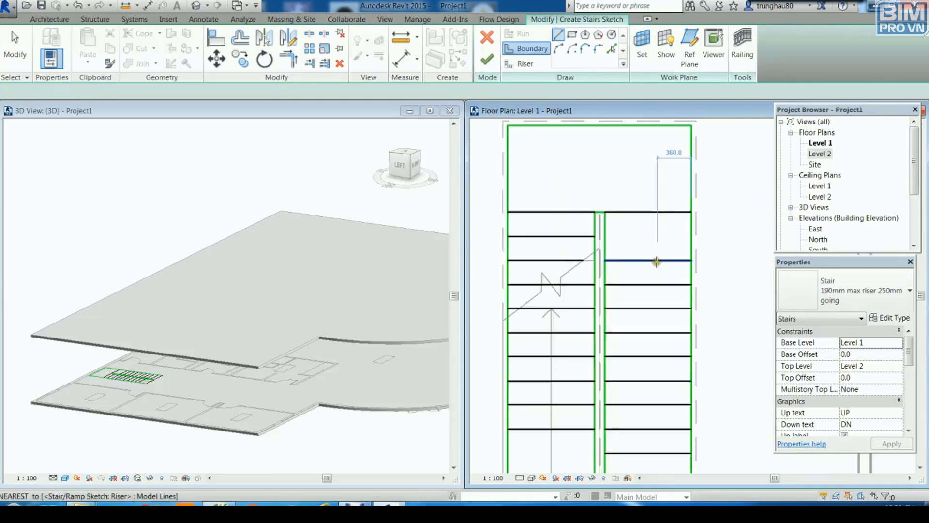
pyautogui.click(598, 233)
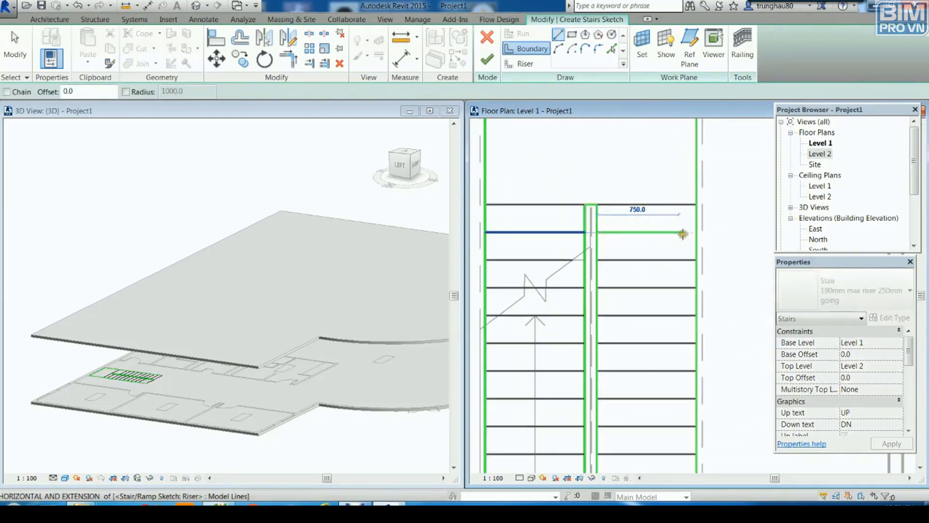
pyautogui.click(520, 65)
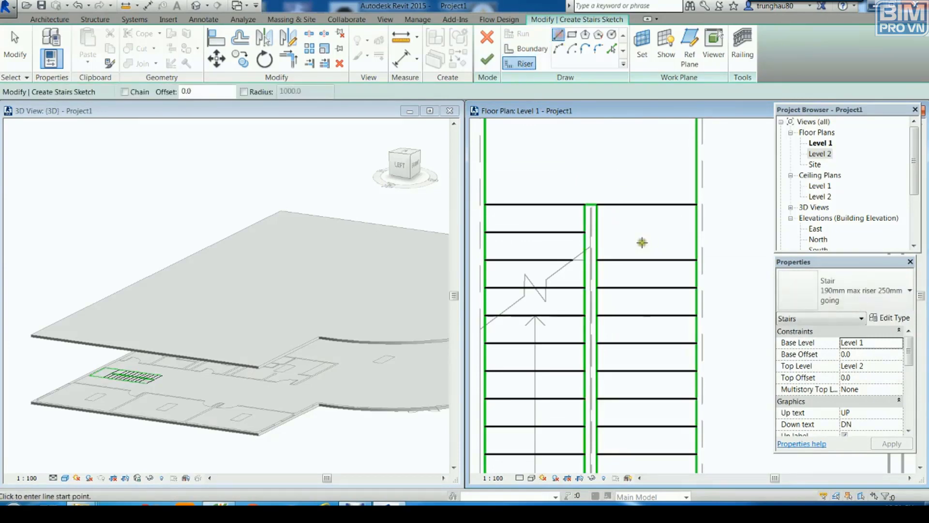
pyautogui.click(598, 233)
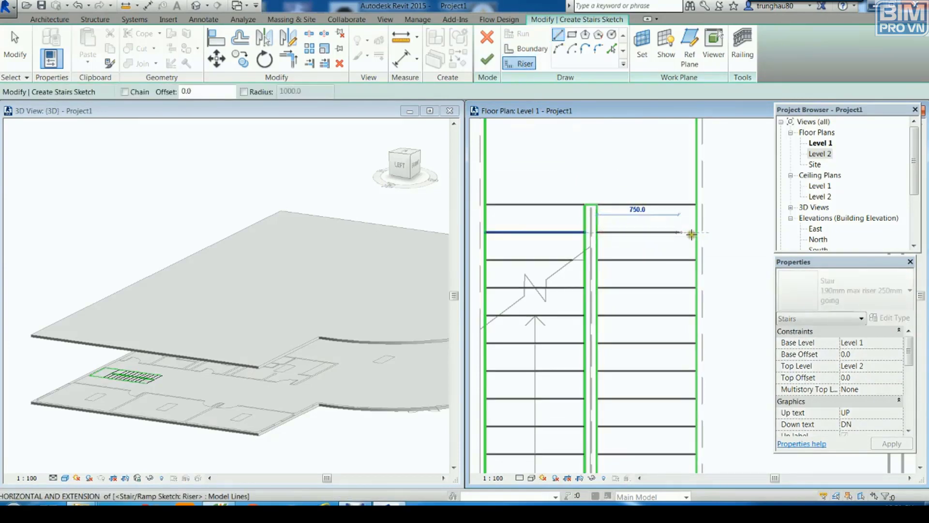
pyautogui.click(695, 233)
pyautogui.scroll(-3, 648, 339)
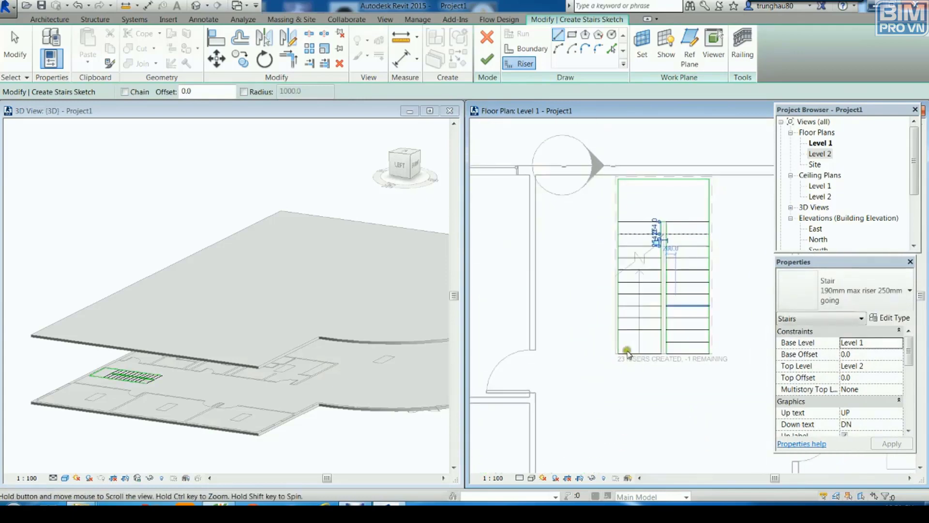
pyautogui.scroll(3, 579, 380)
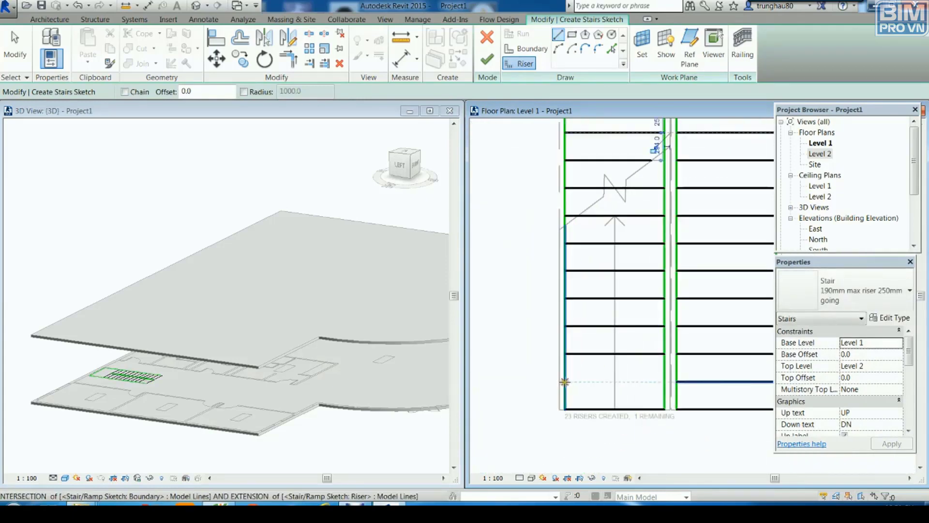
pyautogui.click(564, 382)
pyautogui.click(664, 381)
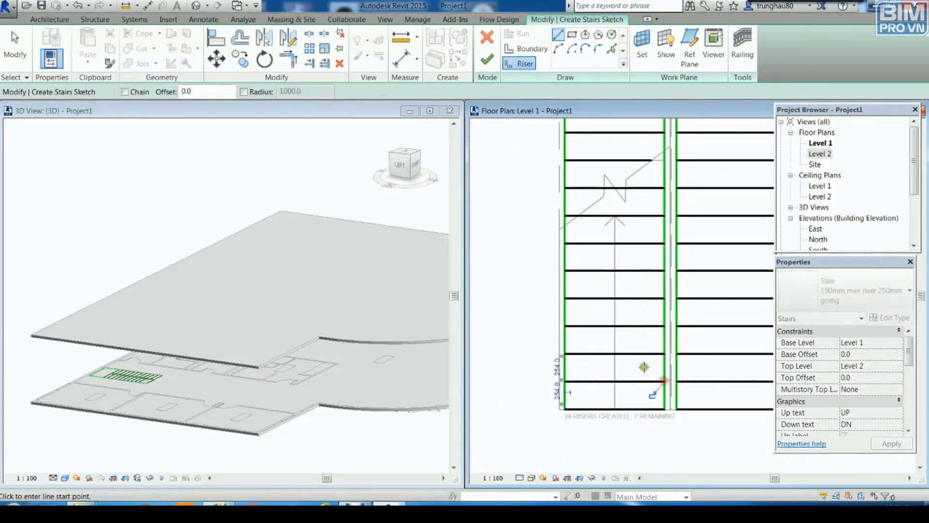
pyautogui.scroll(-3, 644, 367)
pyautogui.press('Escape')
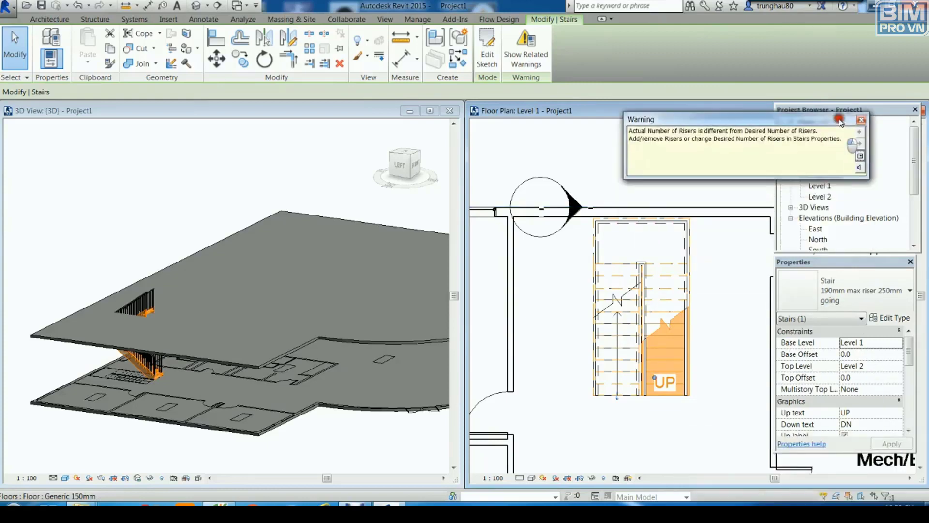
# - Set the stair's Desired Number of Risers to 24 and apply it
pyautogui.moveTo(902, 445); pyautogui.dragTo(843, 99)
pyautogui.moveTo(911, 347); pyautogui.dragTo(909, 387)
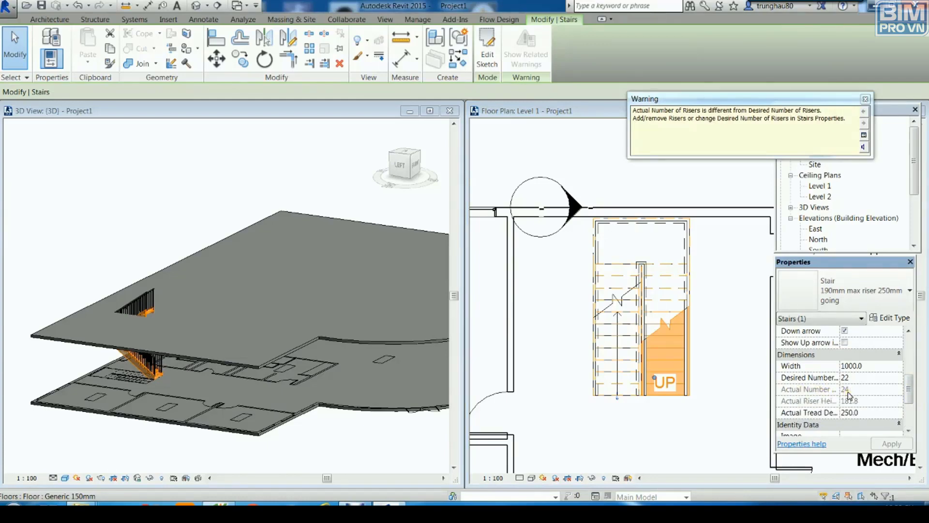
pyautogui.click(855, 378)
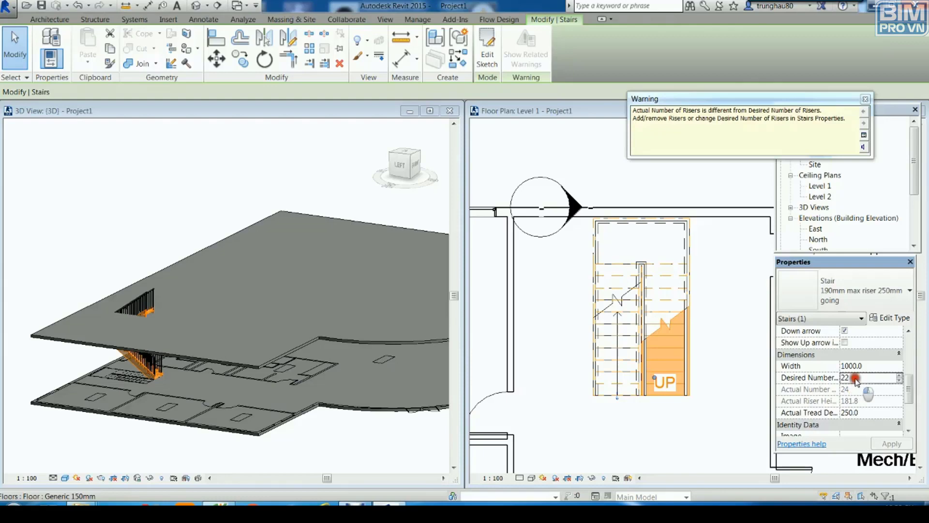
pyautogui.write('24')
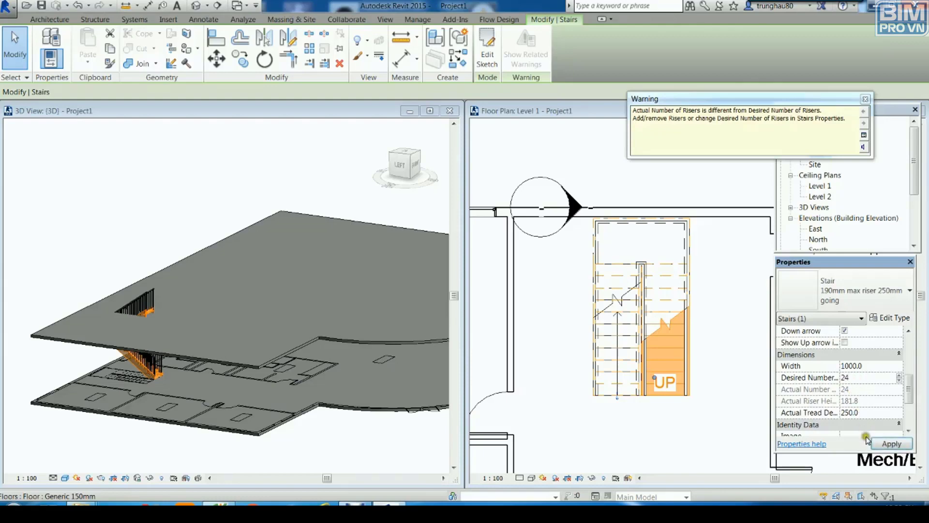
pyautogui.click(882, 443)
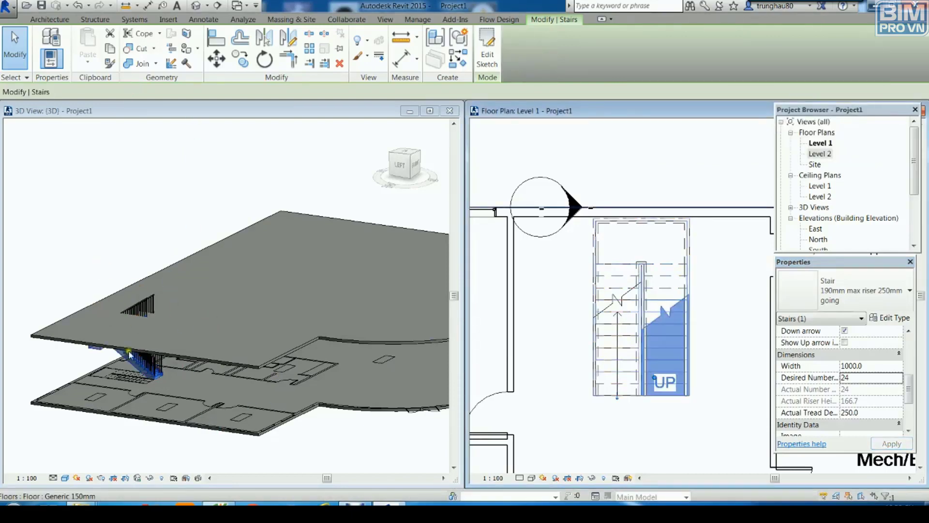
# - Inspect the finished stair in 3D, then make the Level 1 plan active
pyautogui.click(88, 262)
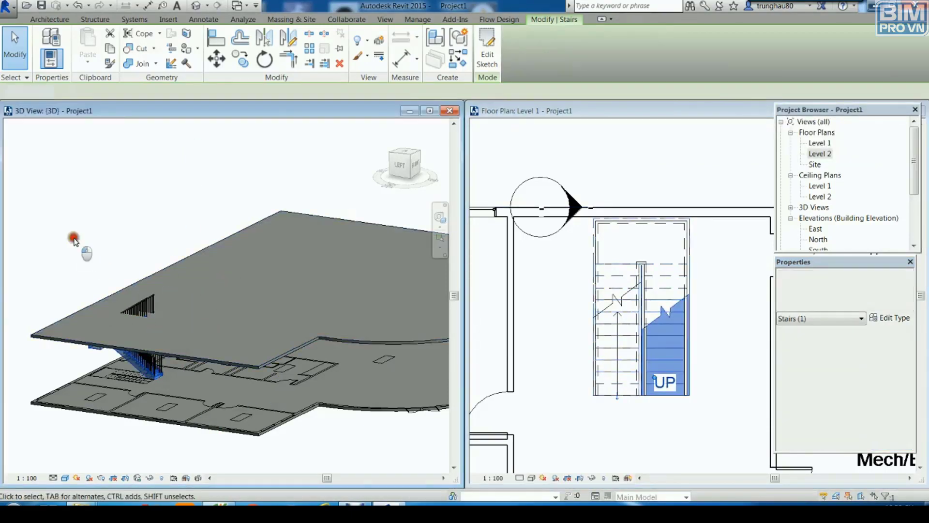
pyautogui.keyDown('shift'); pyautogui.moveTo(94, 300); pyautogui.dragTo(128, 303, button='middle'); pyautogui.keyUp('shift')
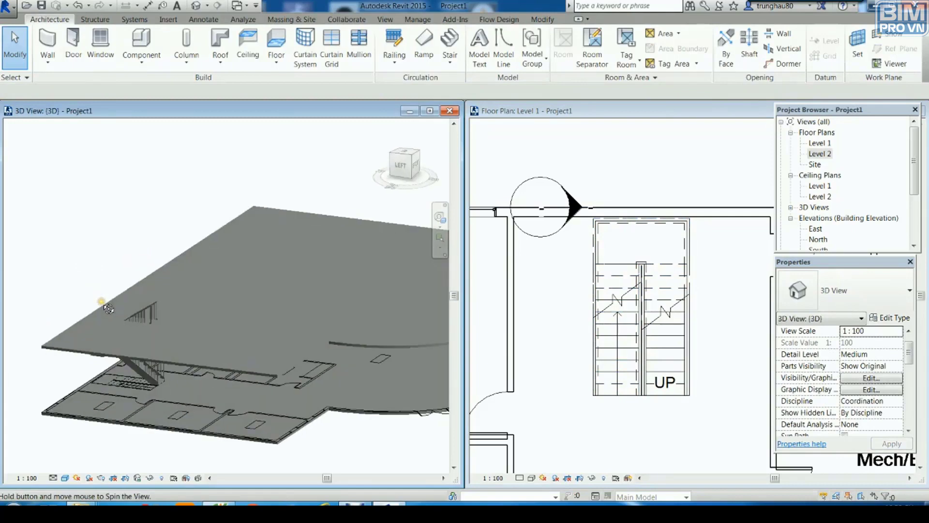
pyautogui.click(583, 404)
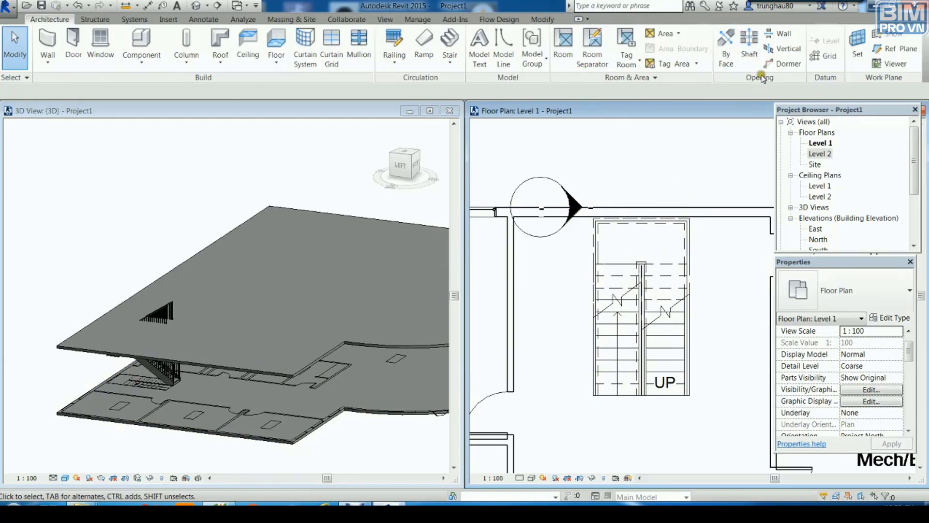
# - Sketch a rectangular shaft opening boundary around the stair
pyautogui.click(752, 38)
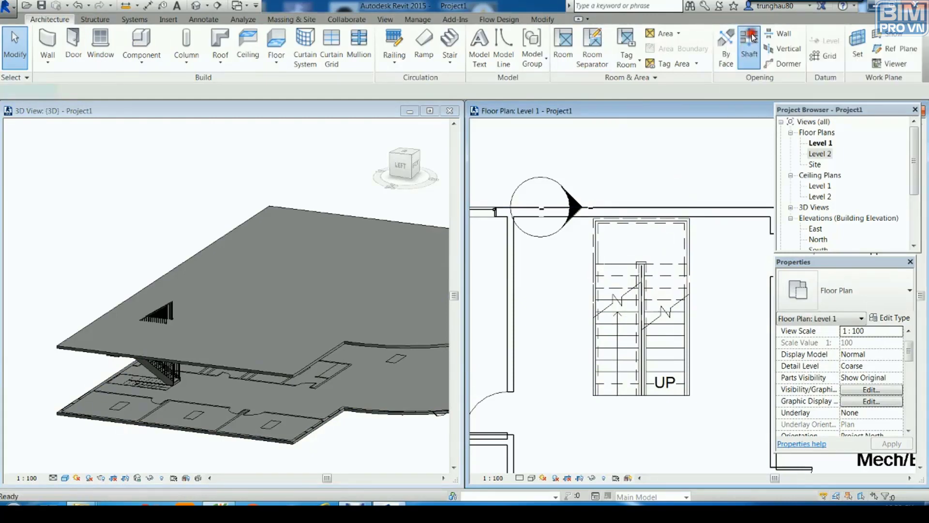
pyautogui.click(586, 35)
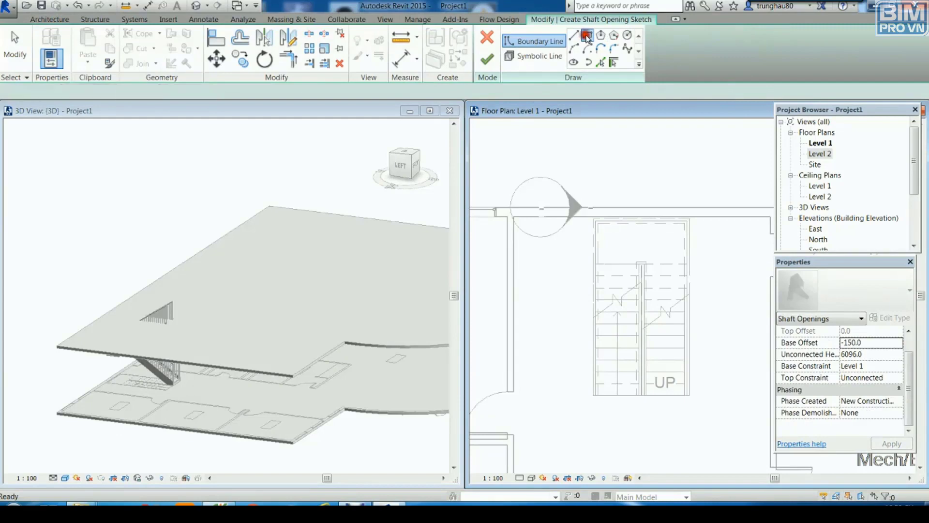
pyautogui.click(593, 218)
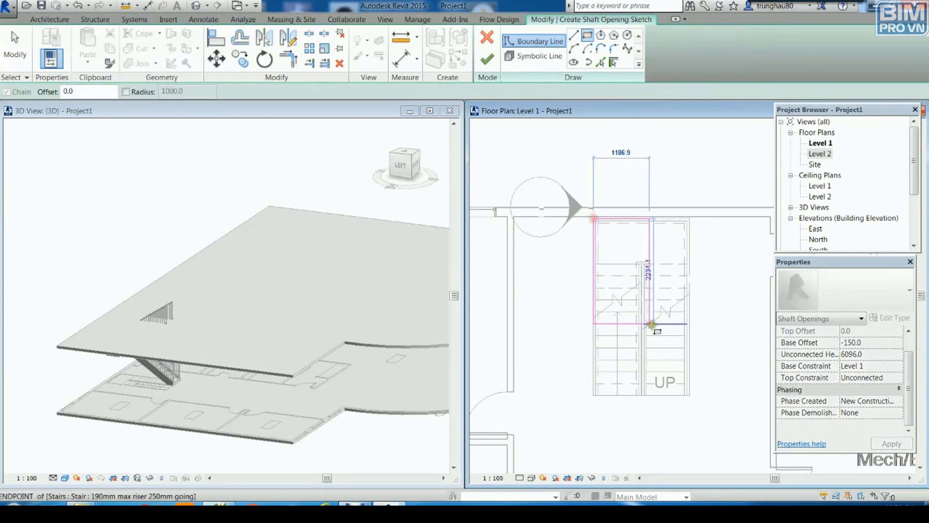
pyautogui.click(689, 394)
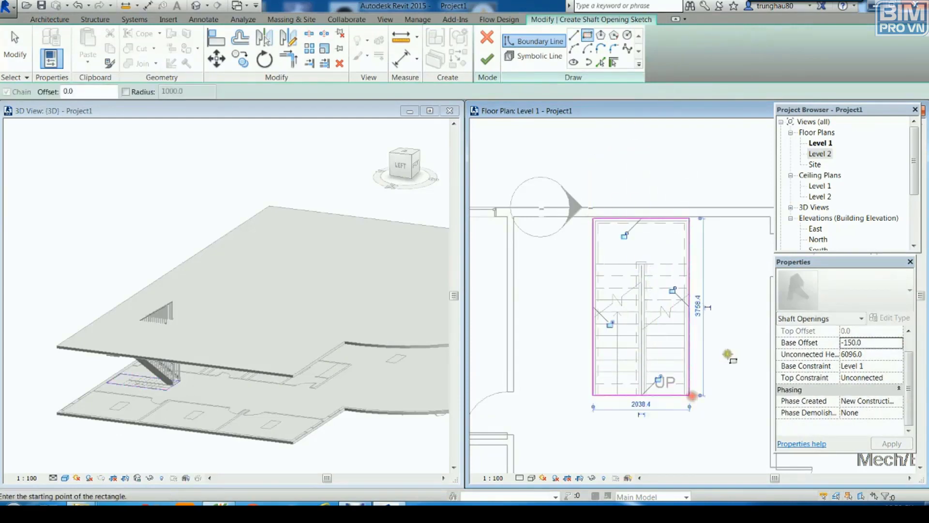
pyautogui.press('Escape')
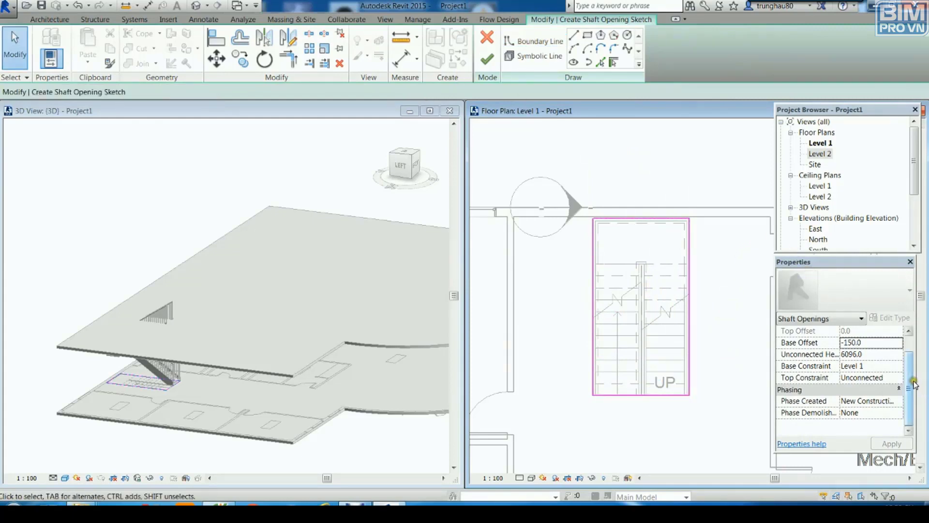
# - Give the opening Base Offset 0 and Top Constraint 'Up to level: Level 2', then finish
pyautogui.moveTo(912, 386); pyautogui.dragTo(904, 363)
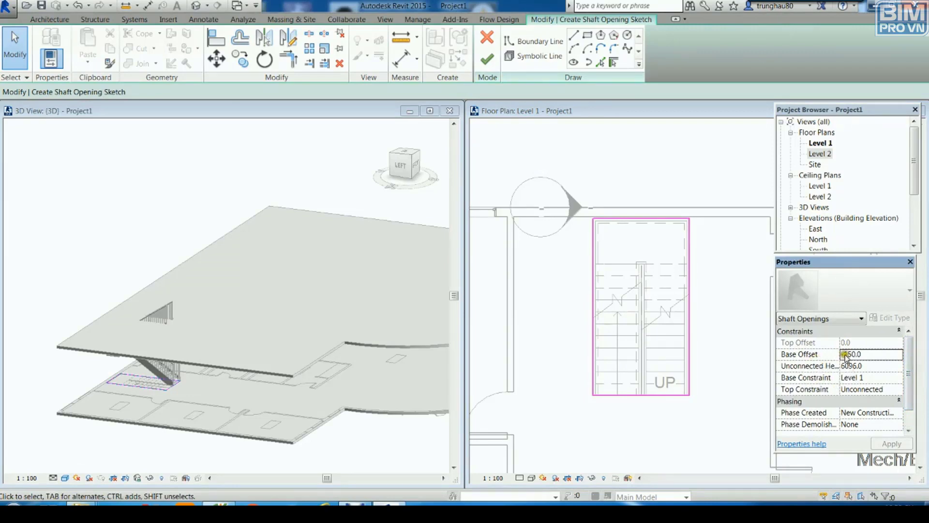
pyautogui.moveTo(869, 353); pyautogui.dragTo(833, 354)
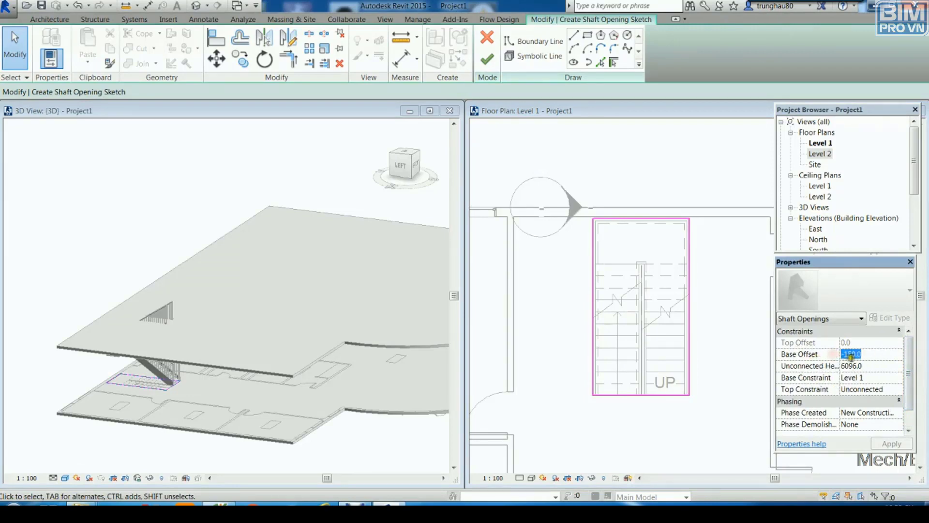
pyautogui.write('0')
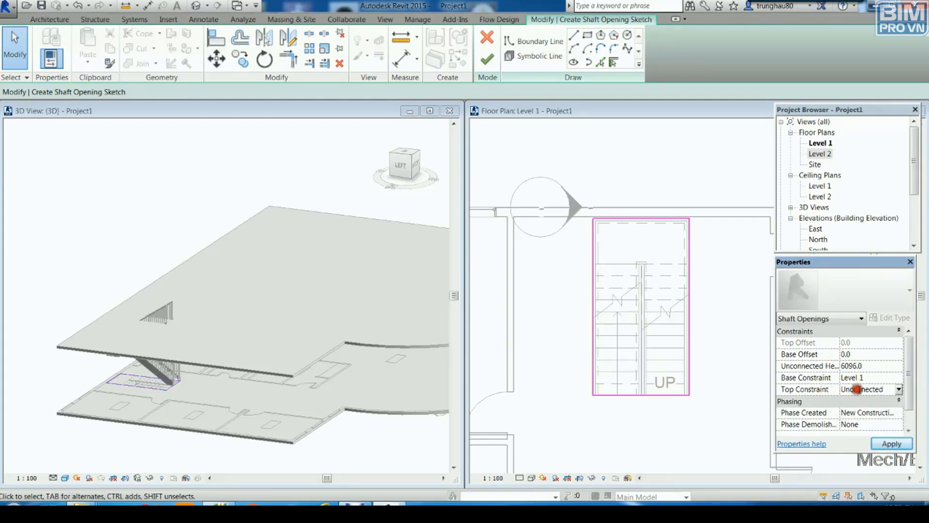
pyautogui.click(898, 389)
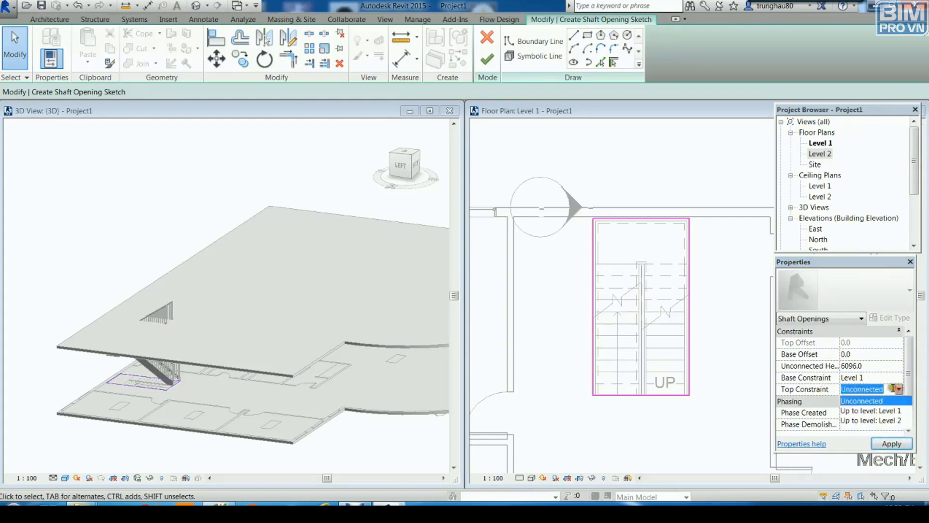
pyautogui.click(876, 420)
pyautogui.click(897, 443)
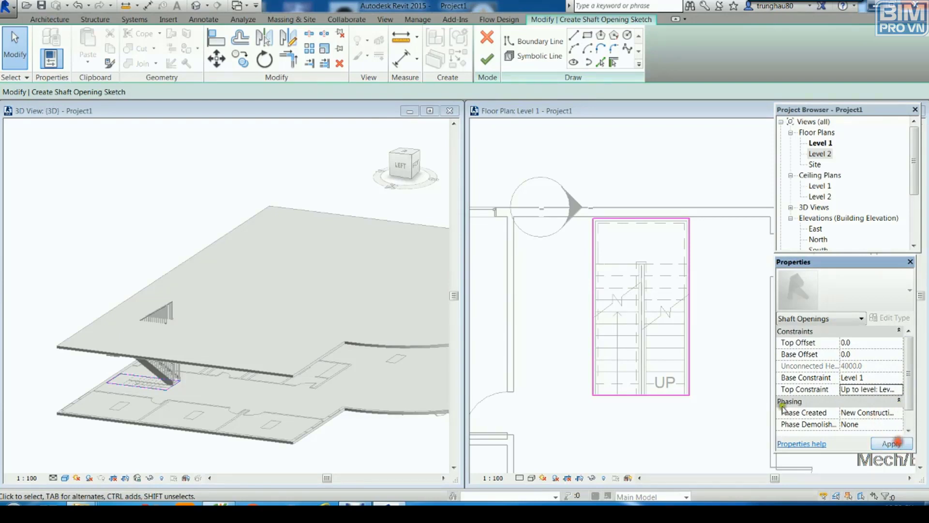
pyautogui.click(487, 59)
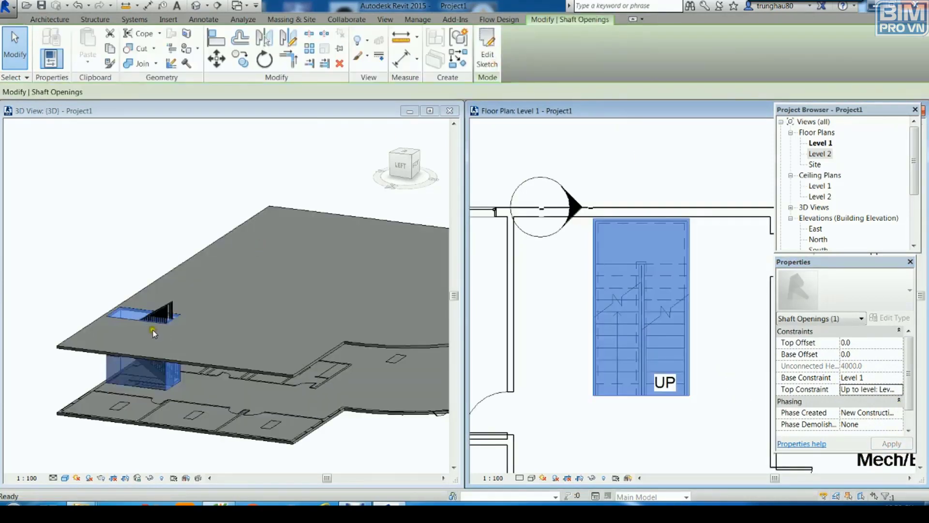
# - Orbit the 3D view to inspect the new shaft opening around the stair
pyautogui.click(108, 267)
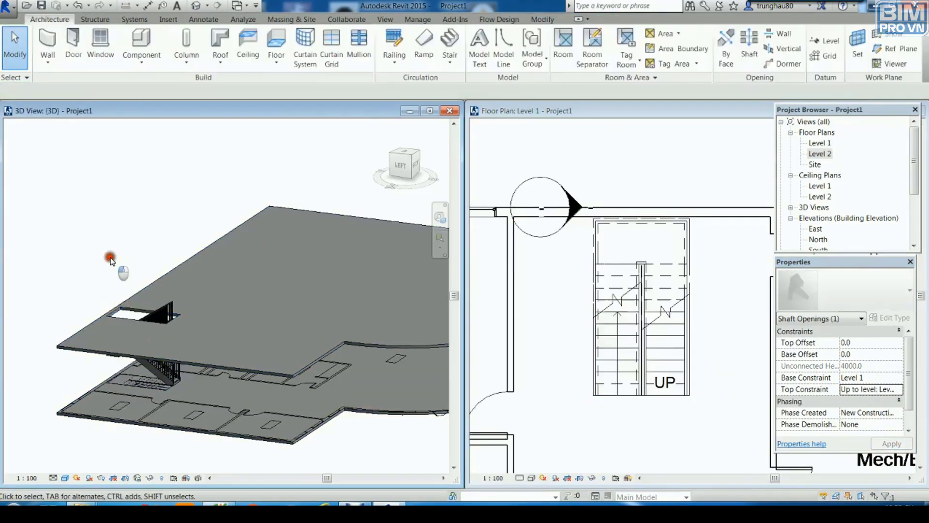
pyautogui.moveTo(108, 269)
pyautogui.keyDown('shift'); pyautogui.mouseDown(button='middle')
pyautogui.moveTo(203, 378)
pyautogui.moveTo(158, 307)
pyautogui.moveTo(256, 237)
pyautogui.moveTo(261, 216)
pyautogui.moveTo(100, 245)
pyautogui.moveTo(278, 385)
pyautogui.mouseUp(button='middle'); pyautogui.keyUp('shift')
pyautogui.moveTo(256, 402)
pyautogui.keyDown('shift'); pyautogui.mouseDown(button='middle')
pyautogui.moveTo(269, 411)
pyautogui.moveTo(323, 386)
pyautogui.mouseUp(button='middle'); pyautogui.keyUp('shift')
pyautogui.scroll(3, 87, 334)
pyautogui.scroll(3, 101, 351)
pyautogui.moveTo(100, 352)
pyautogui.keyDown('shift'); pyautogui.mouseDown(button='middle')
pyautogui.moveTo(161, 379)
pyautogui.moveTo(146, 398)
pyautogui.mouseUp(button='middle'); pyautogui.keyUp('shift')
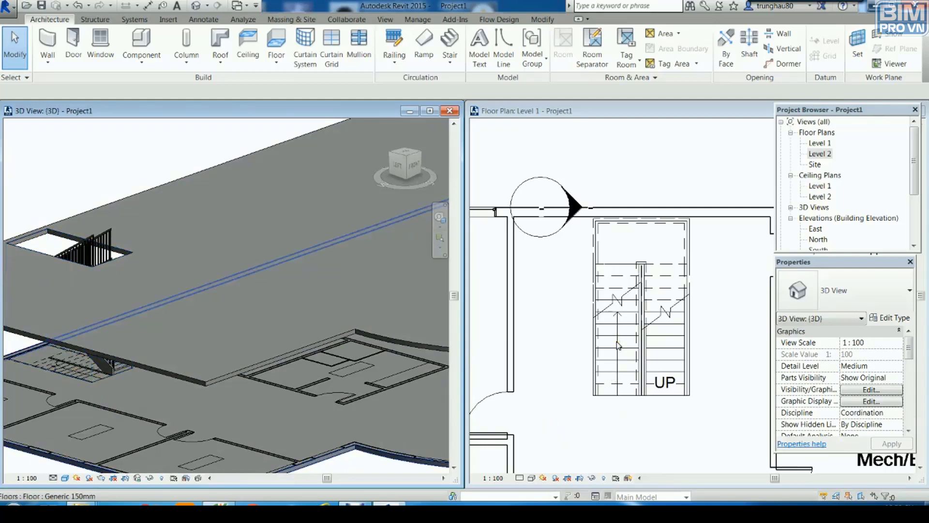
# - In the Level 1 plan, select the shaft opening, floor and stair railing to check them
pyautogui.click(552, 349)
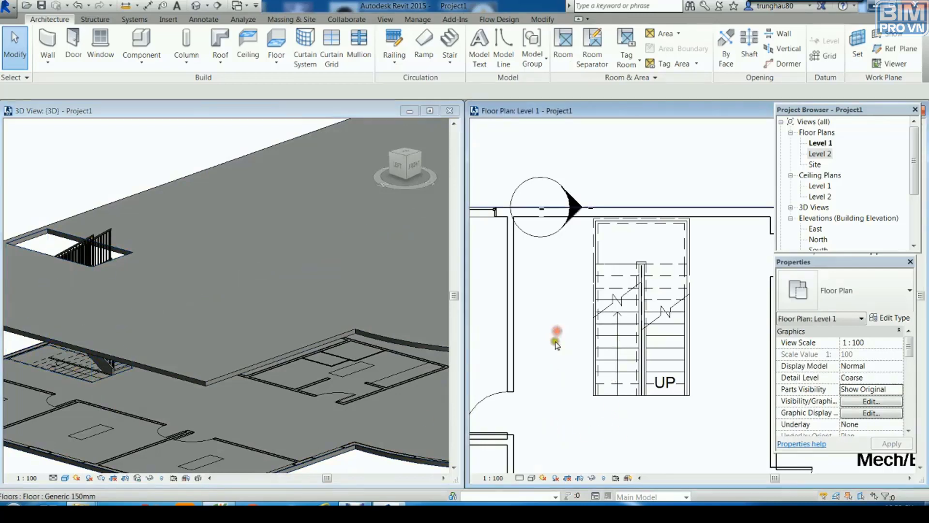
pyautogui.click(593, 340)
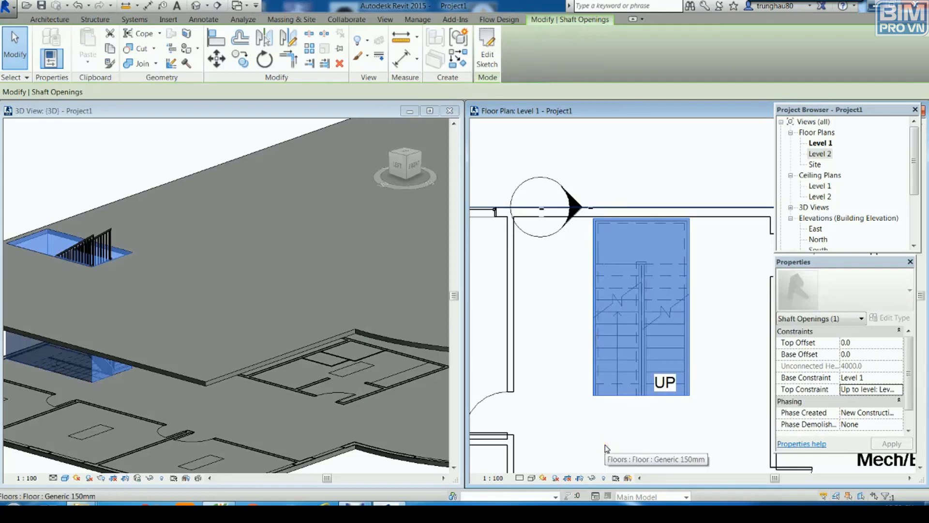
pyautogui.click(736, 389)
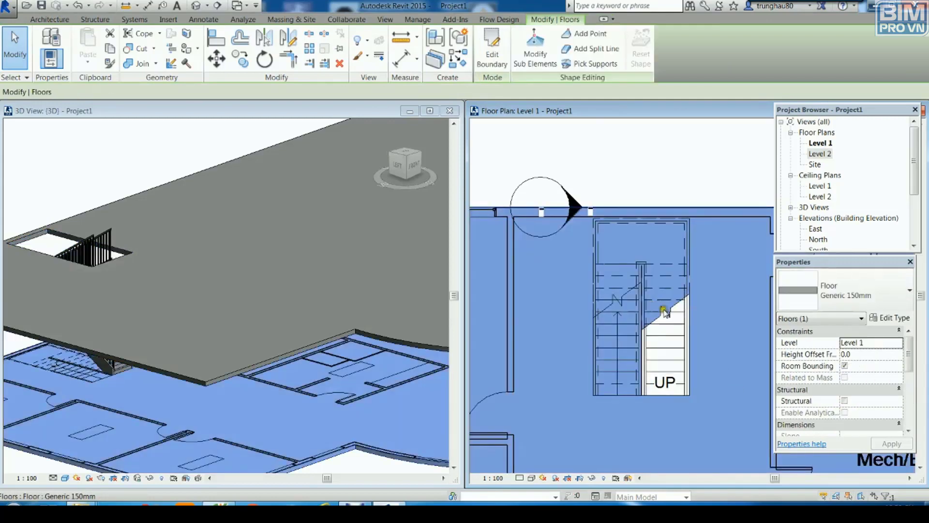
pyautogui.click(659, 118)
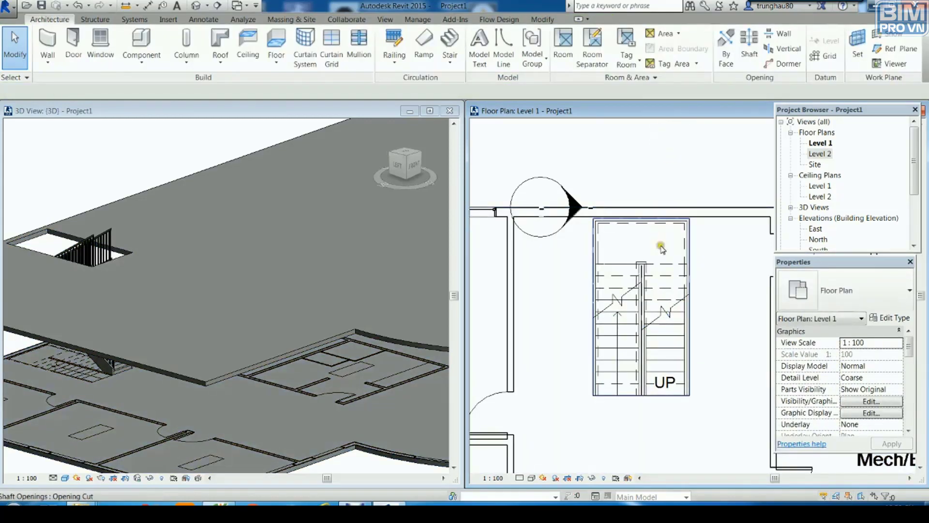
pyautogui.click(666, 225)
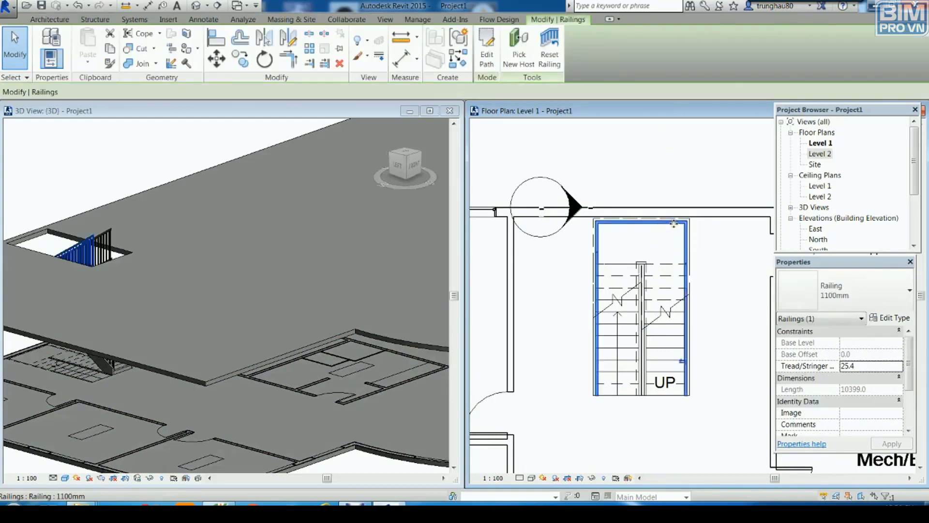
pyautogui.click(670, 240)
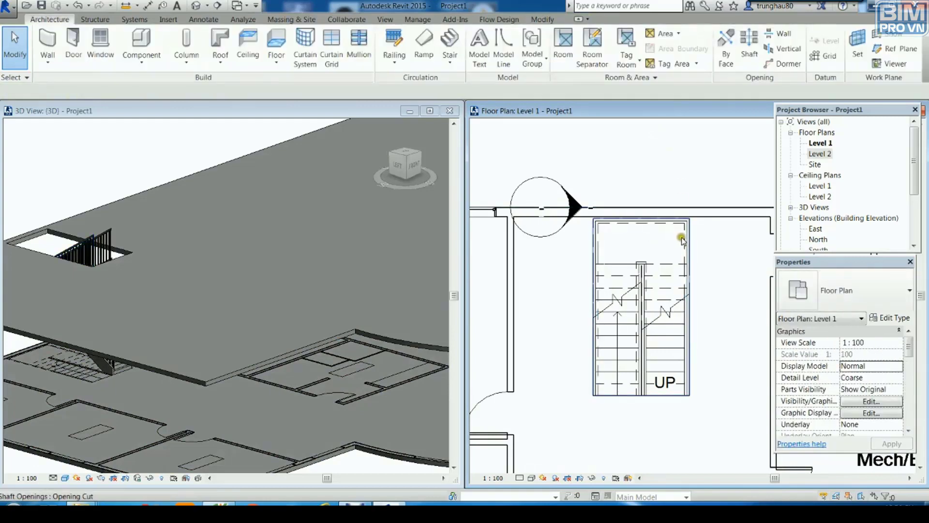
pyautogui.click(682, 241)
pyautogui.rightClick(111, 146)
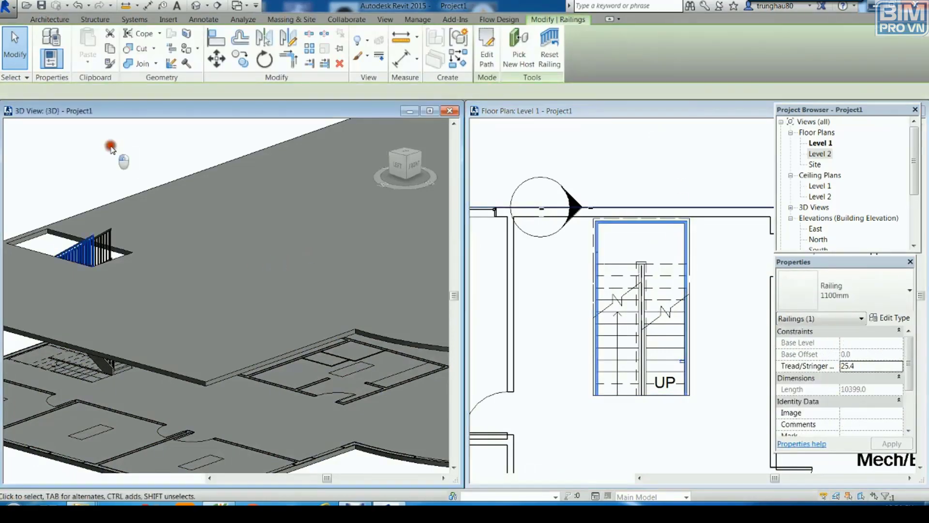
pyautogui.keyDown('shift'); pyautogui.moveTo(238, 378); pyautogui.dragTo(238, 338, button='middle'); pyautogui.keyUp('shift')
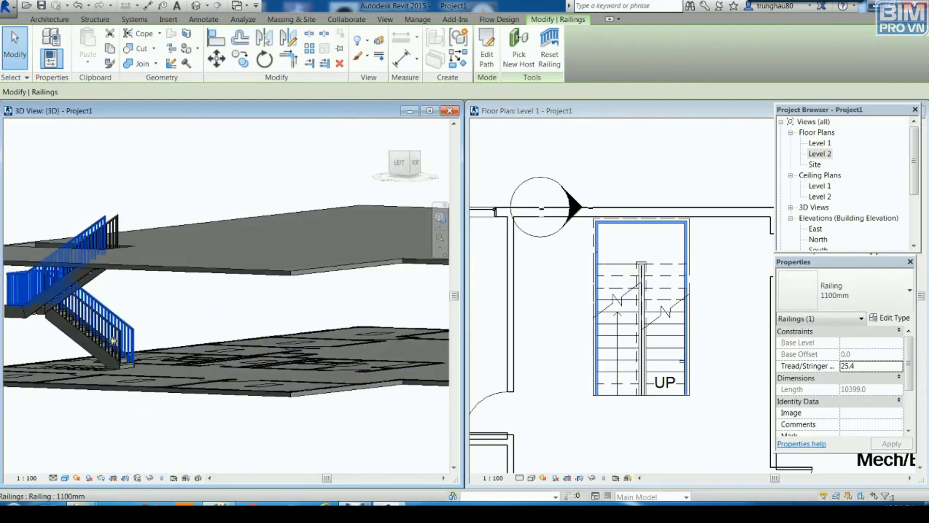
pyautogui.click(93, 199)
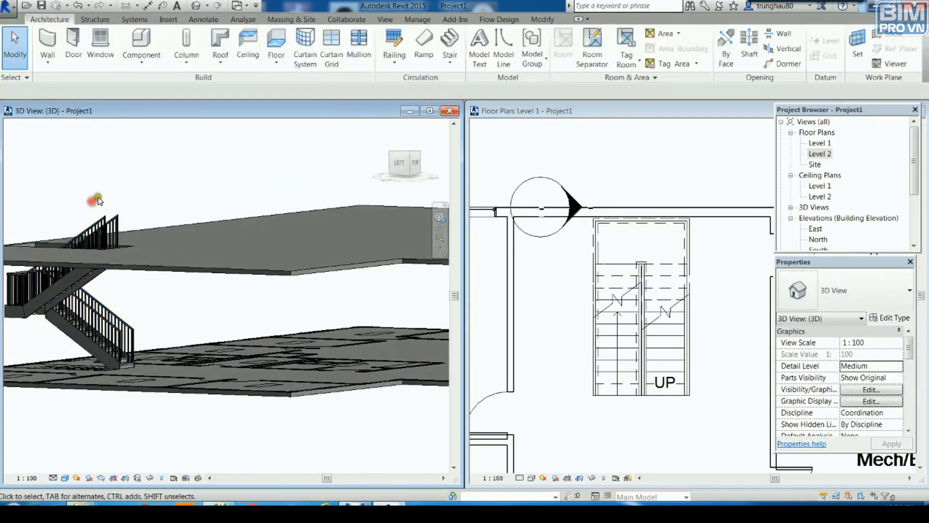
# - Select the stair and flip its up direction
pyautogui.click(66, 323)
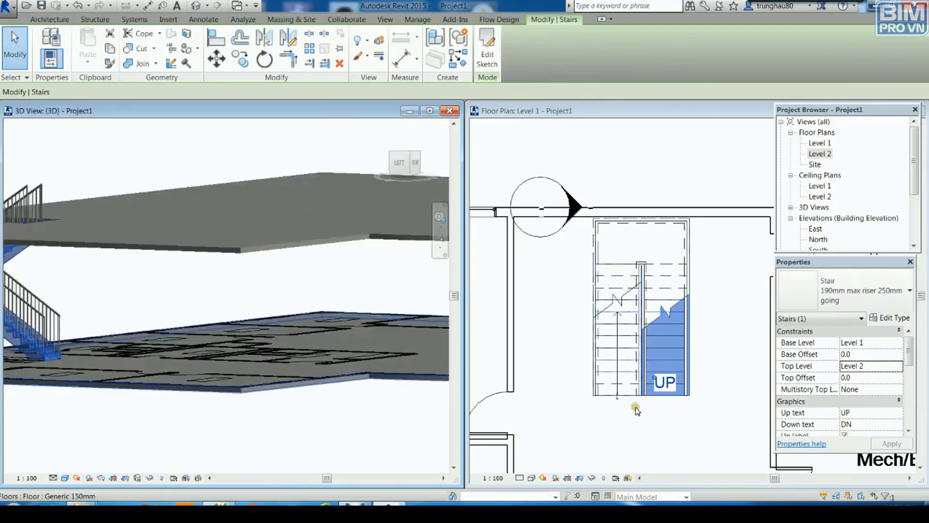
pyautogui.middleClick(659, 414)
pyautogui.scroll(1, 635, 415)
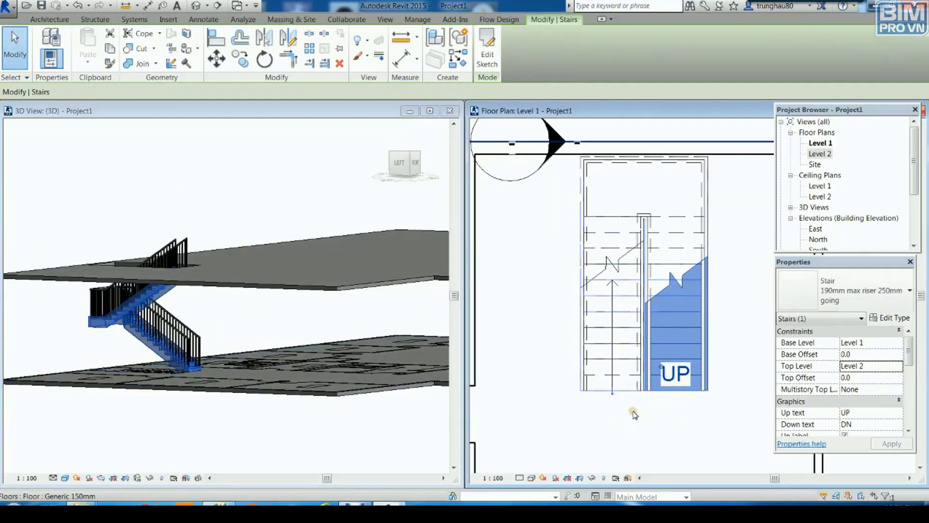
pyautogui.click(613, 393)
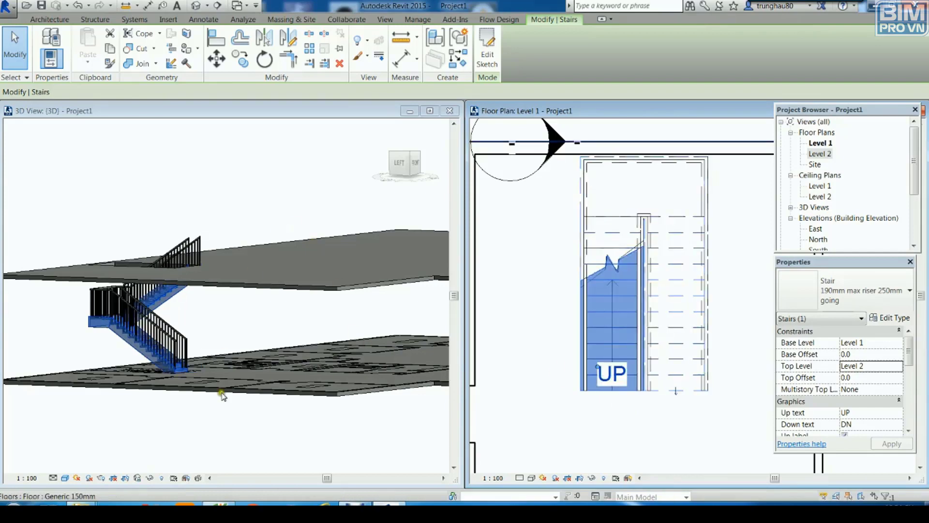
pyautogui.click(209, 417)
pyautogui.moveTo(208, 416)
pyautogui.keyDown('shift'); pyautogui.mouseDown(button='middle')
pyautogui.moveTo(159, 440)
pyautogui.moveTo(203, 424)
pyautogui.mouseUp(button='middle'); pyautogui.keyUp('shift')
pyautogui.click(629, 407)
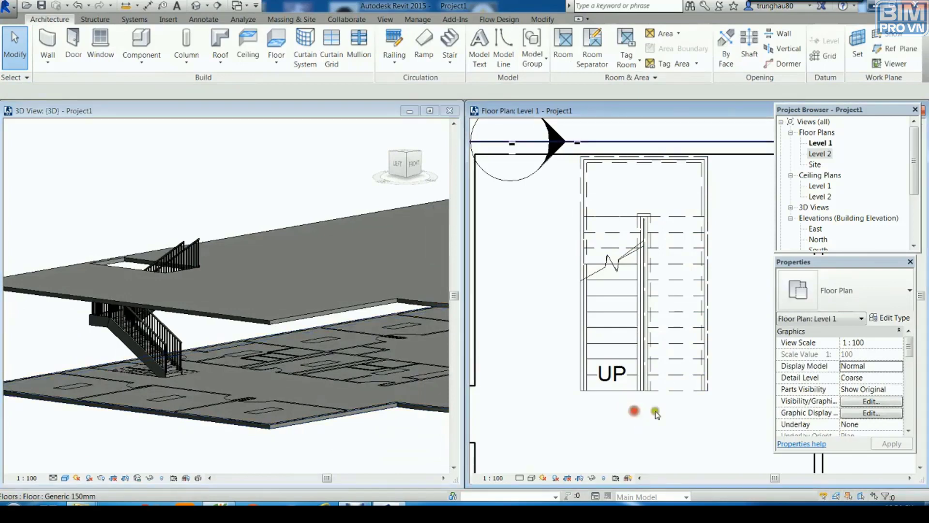
pyautogui.scroll(-3, 680, 410)
pyautogui.scroll(-2, 681, 410)
pyautogui.scroll(-2, 622, 260)
pyautogui.scroll(-2, 581, 251)
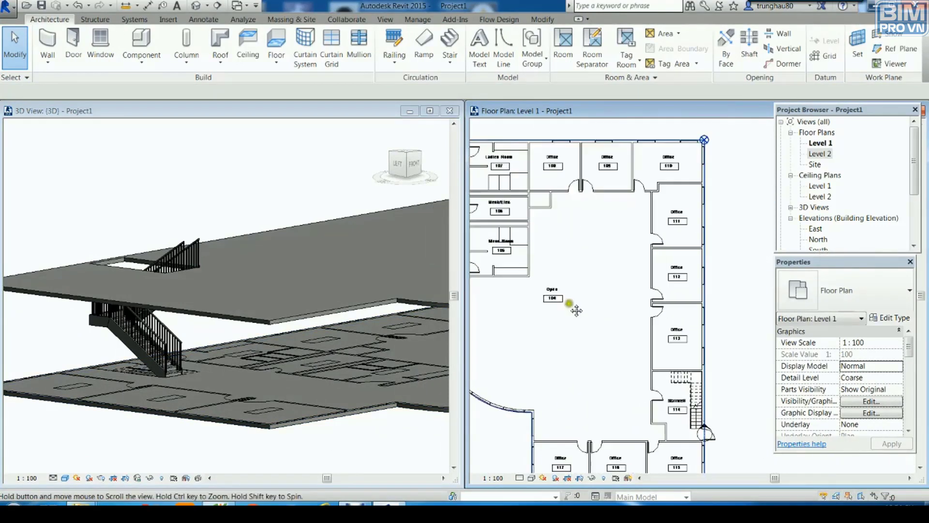
pyautogui.moveTo(562, 245)
pyautogui.mouseDown(button='middle')
pyautogui.moveTo(626, 340)
pyautogui.moveTo(623, 333)
pyautogui.mouseUp(button='middle')
pyautogui.click(379, 307)
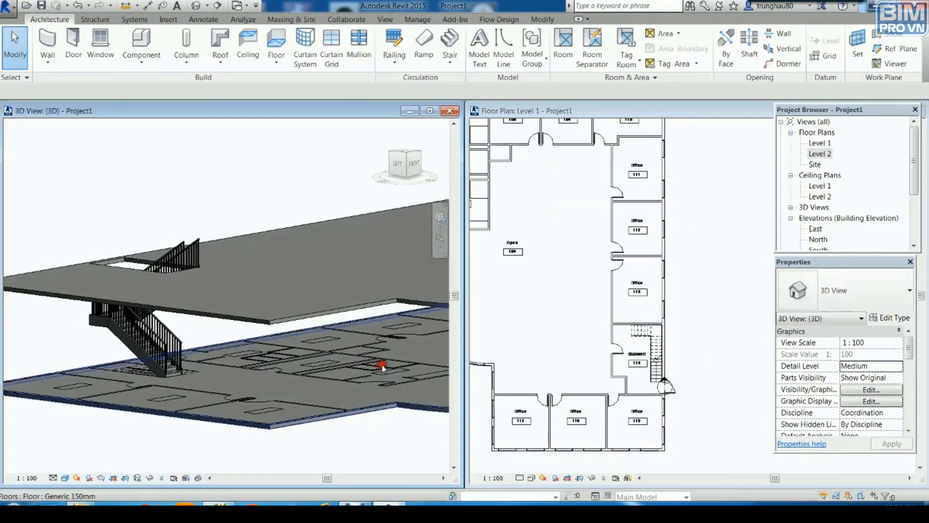
pyautogui.scroll(-3, 379, 307)
pyautogui.moveTo(353, 407)
pyautogui.keyDown('shift'); pyautogui.mouseDown(button='middle')
pyautogui.moveTo(225, 386)
pyautogui.moveTo(331, 444)
pyautogui.moveTo(155, 392)
pyautogui.moveTo(293, 397)
pyautogui.mouseUp(button='middle'); pyautogui.keyUp('shift')
pyautogui.scroll(3, 293, 398)
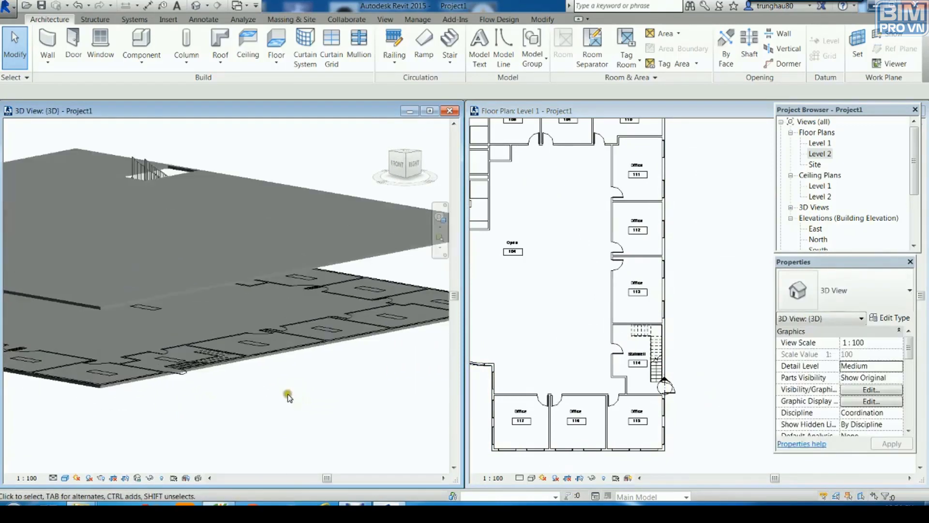
pyautogui.scroll(2, 296, 399)
pyautogui.click(621, 348)
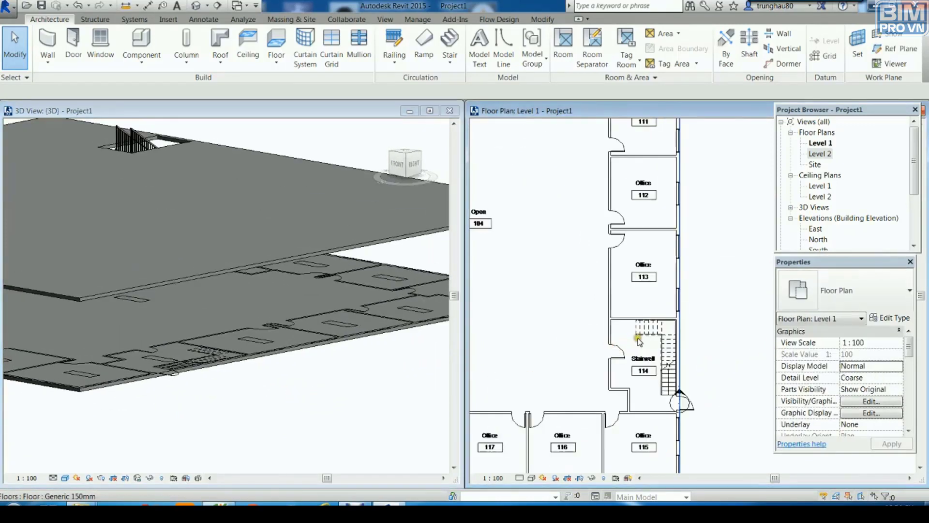
pyautogui.scroll(2, 624, 347)
pyautogui.scroll(1, 701, 343)
pyautogui.scroll(1, 731, 337)
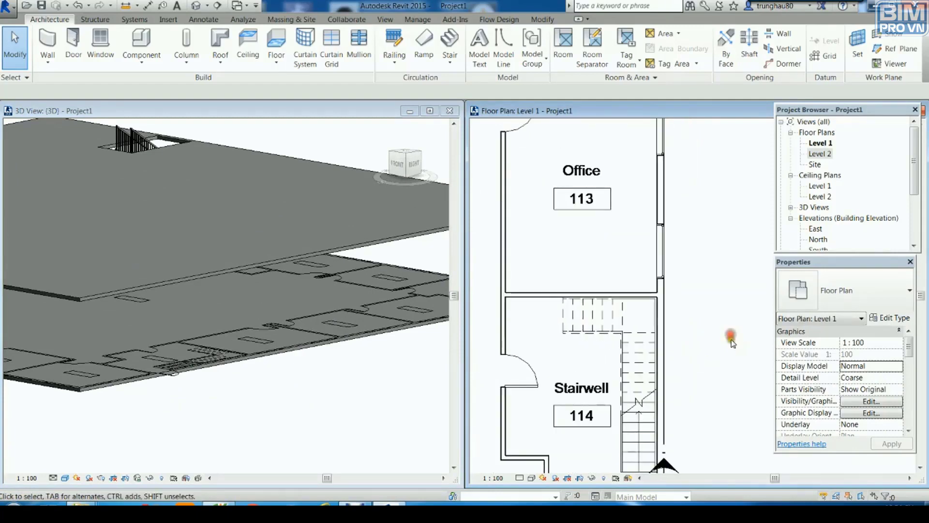
pyautogui.scroll(-1, 687, 278)
pyautogui.scroll(-1, 699, 272)
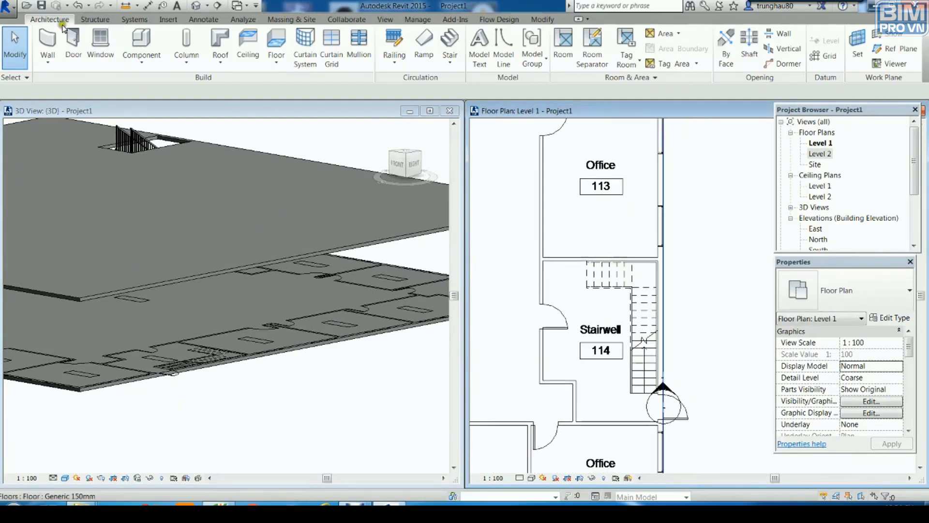
# - Start a Stair by Sketch using Boundary with Pick Lines
pyautogui.click(450, 59)
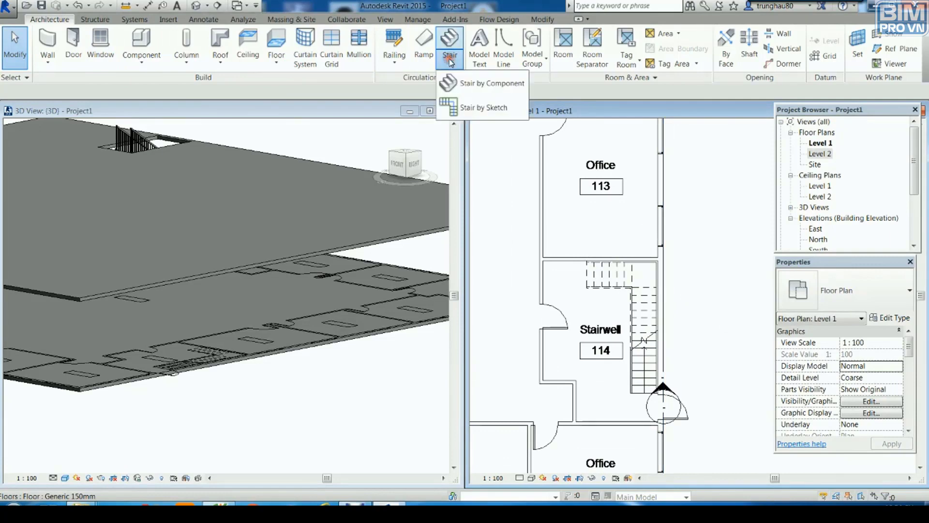
pyautogui.click(476, 106)
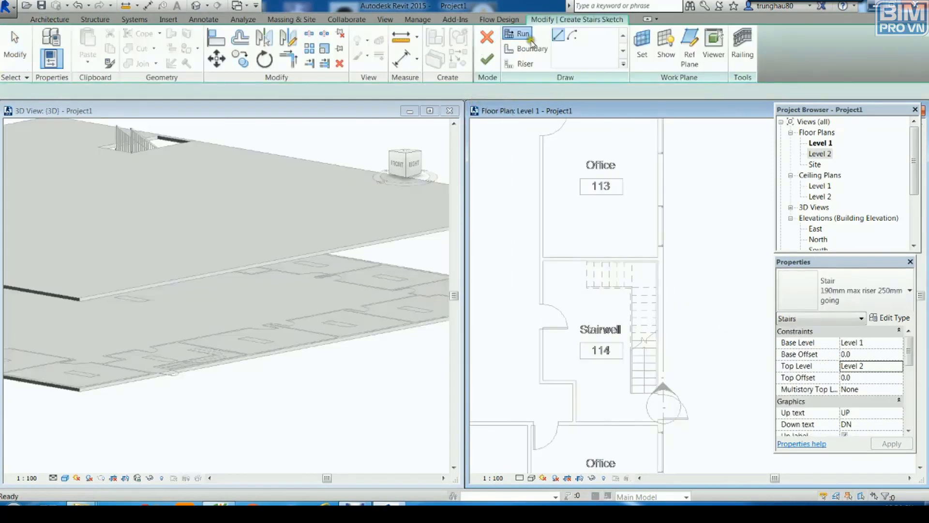
pyautogui.click(536, 50)
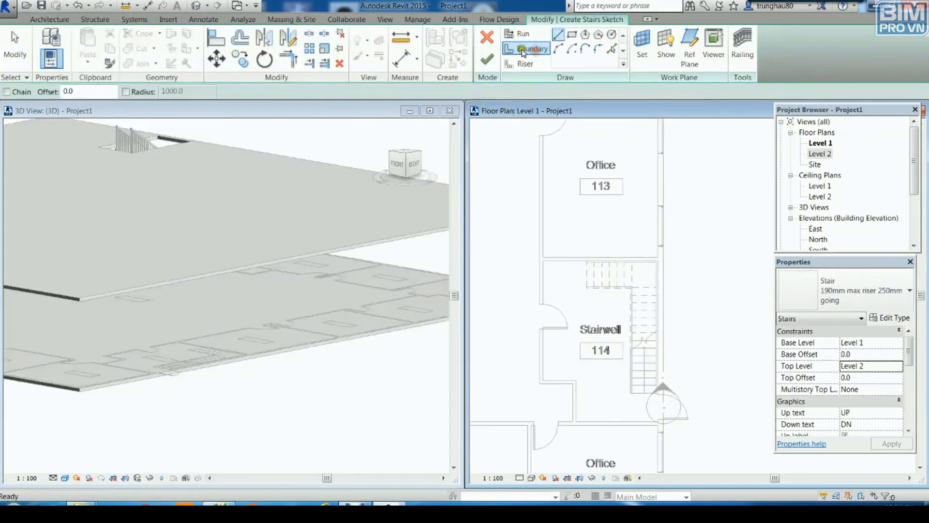
pyautogui.click(609, 50)
pyautogui.scroll(3, 605, 270)
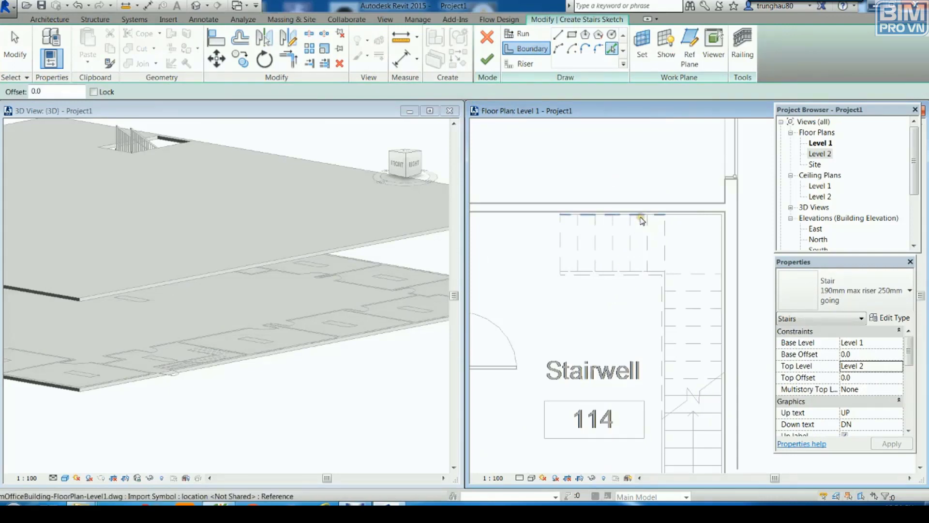
# - Pick the CAD stair's top, right, left and landing edges as boundary lines
pyautogui.click(640, 216)
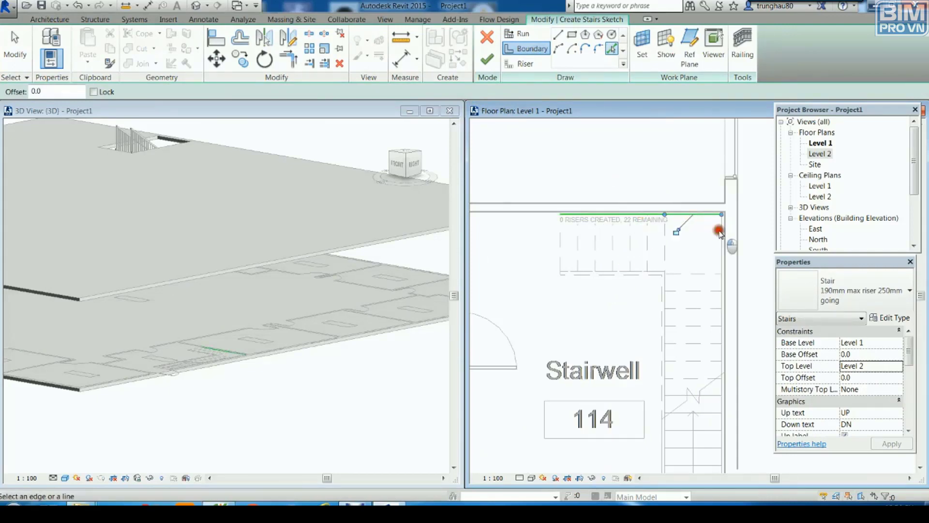
pyautogui.click(720, 296)
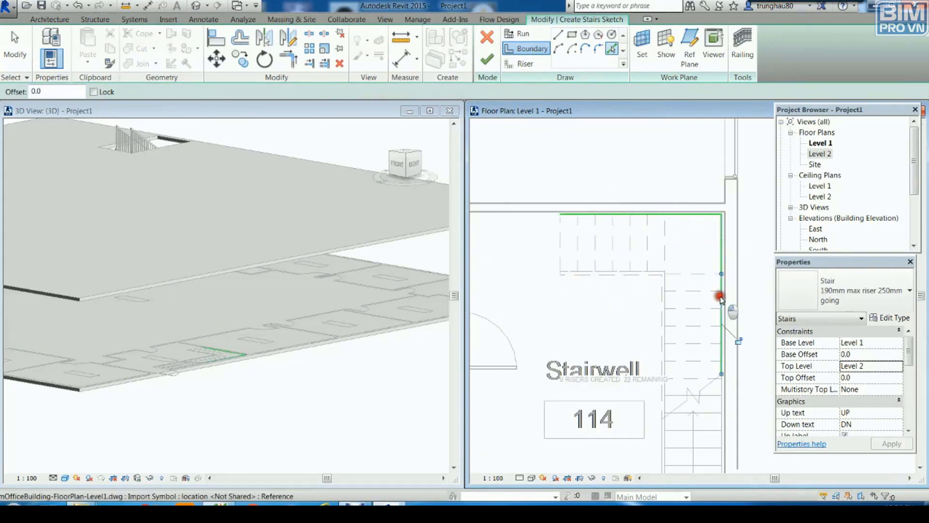
pyautogui.click(721, 385)
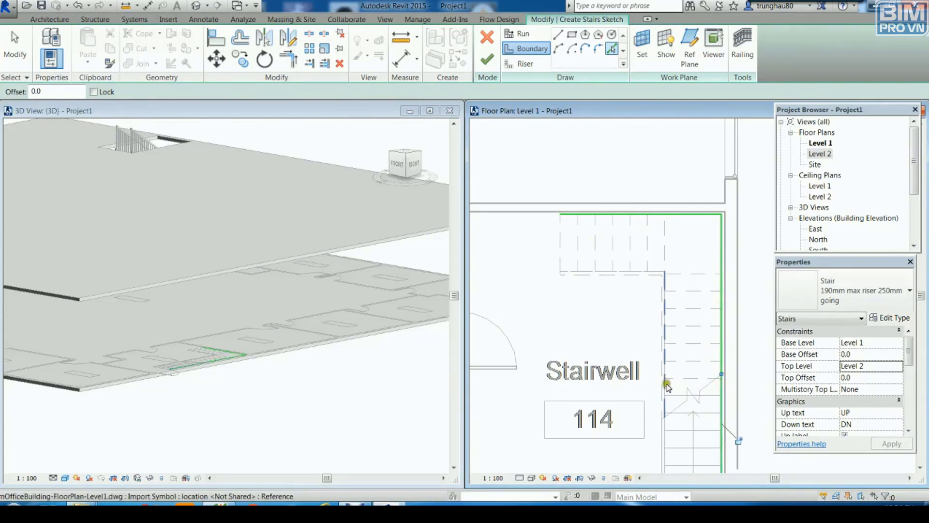
pyautogui.click(666, 389)
pyautogui.scroll(-3, 667, 443)
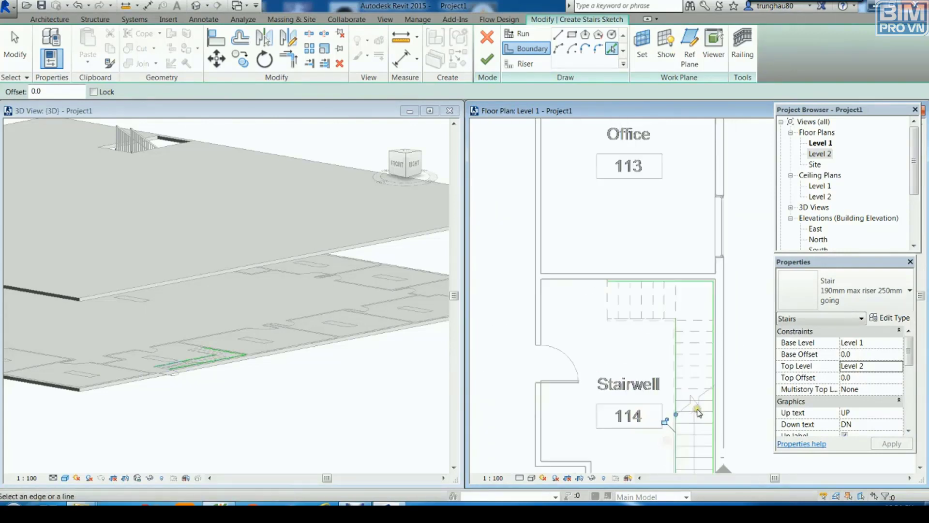
pyautogui.scroll(-1, 699, 411)
pyautogui.moveTo(703, 373); pyautogui.dragTo(697, 400, button='middle')
pyautogui.scroll(2, 659, 339)
pyautogui.scroll(2, 659, 338)
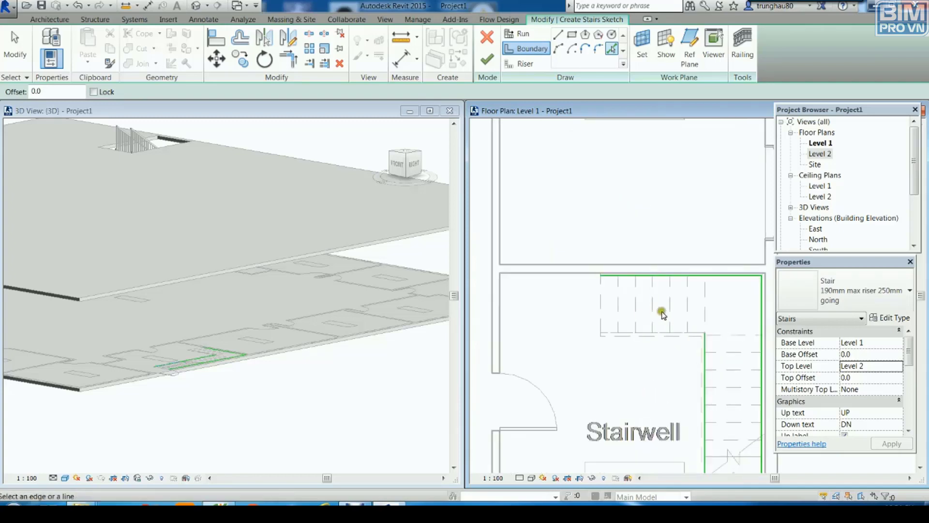
pyautogui.click(678, 332)
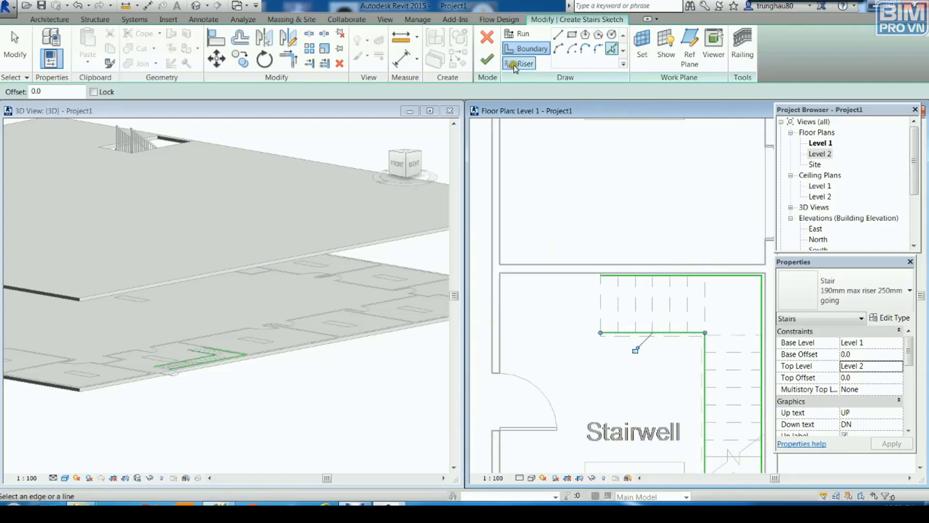
# - Pick the upper flight's CAD tread lines and the landing edge as risers
pyautogui.click(519, 63)
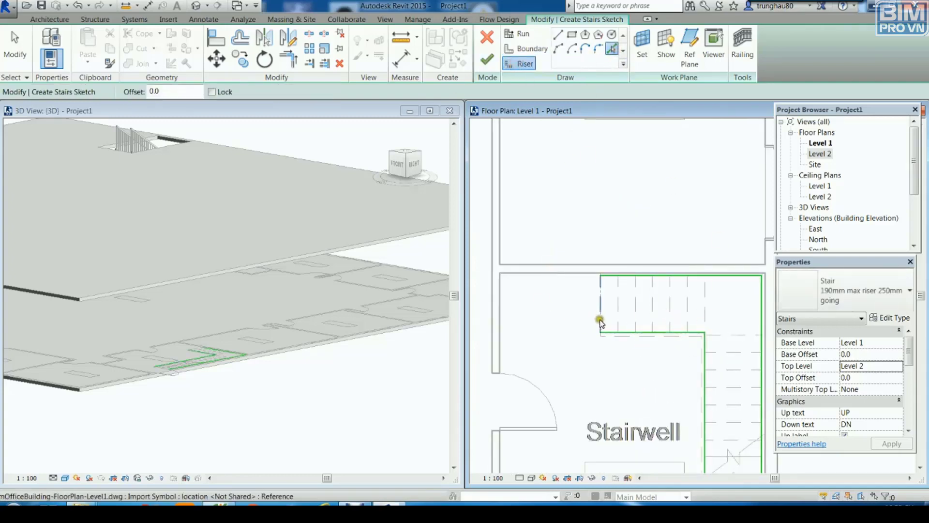
pyautogui.click(602, 317)
pyautogui.click(618, 302)
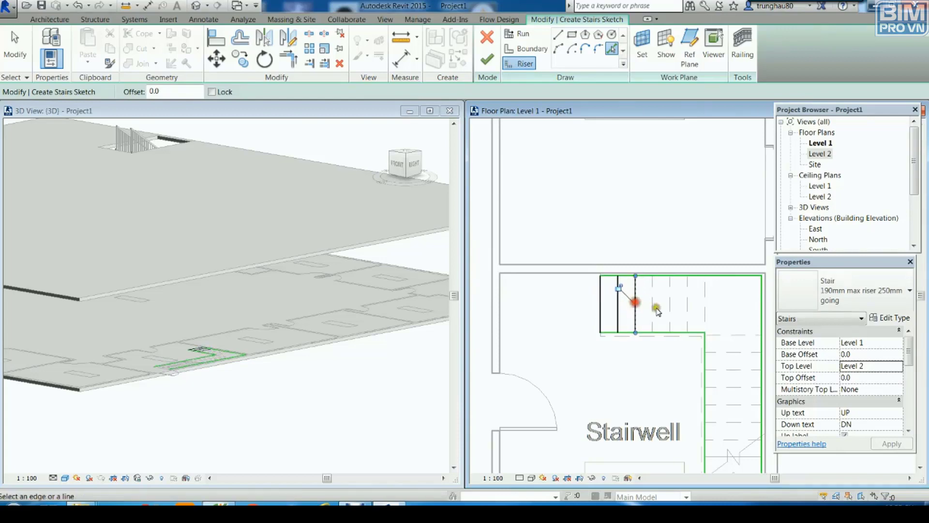
pyautogui.click(688, 312)
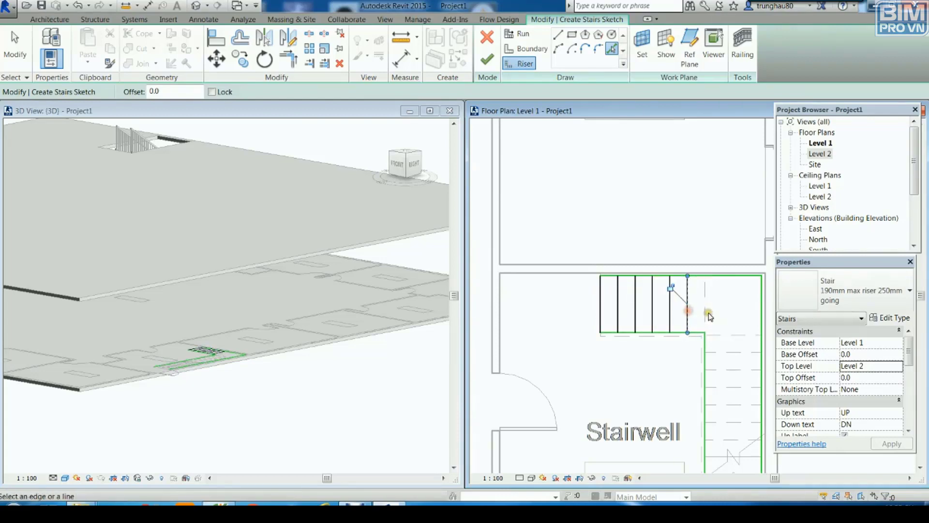
pyautogui.click(705, 314)
pyautogui.click(723, 334)
pyautogui.click(723, 352)
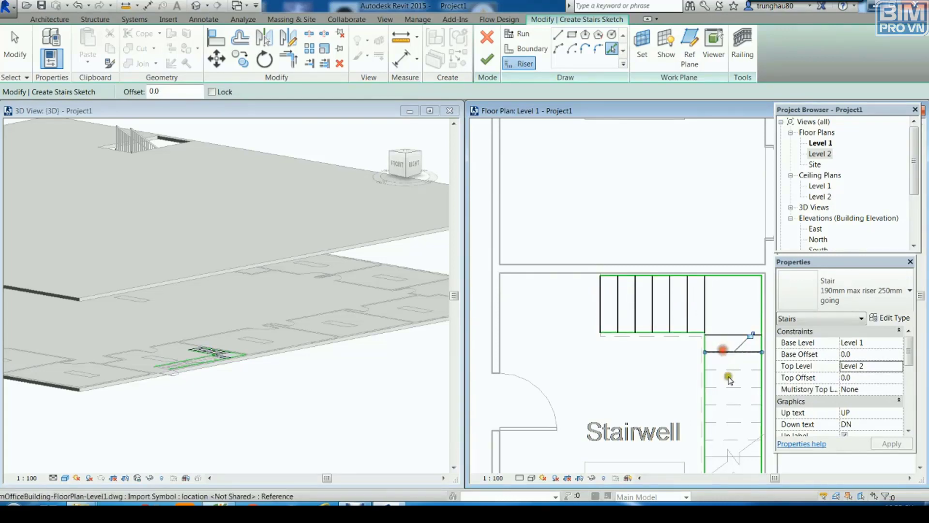
pyautogui.moveTo(726, 350); pyautogui.dragTo(603, 285, button='middle')
# - Pick the remaining tread lines down the lower flight, completing all 22 risers
pyautogui.click(608, 276)
pyautogui.click(603, 293)
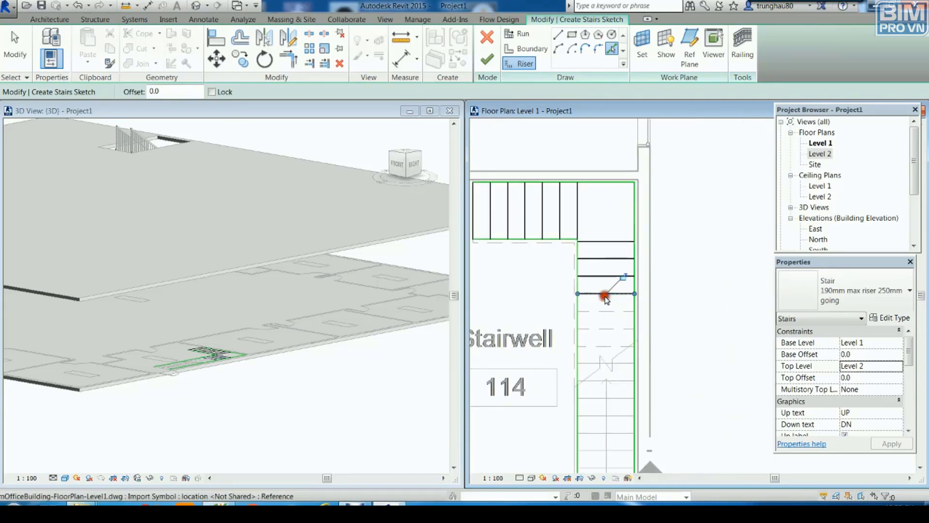
pyautogui.click(596, 311)
pyautogui.click(593, 328)
pyautogui.click(589, 346)
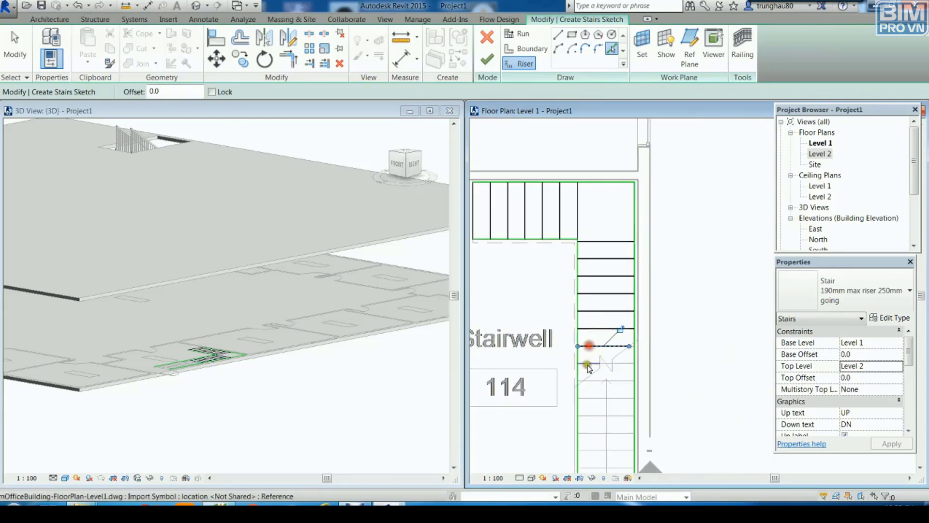
pyautogui.moveTo(587, 369); pyautogui.dragTo(598, 281, button='middle')
pyautogui.click(604, 293)
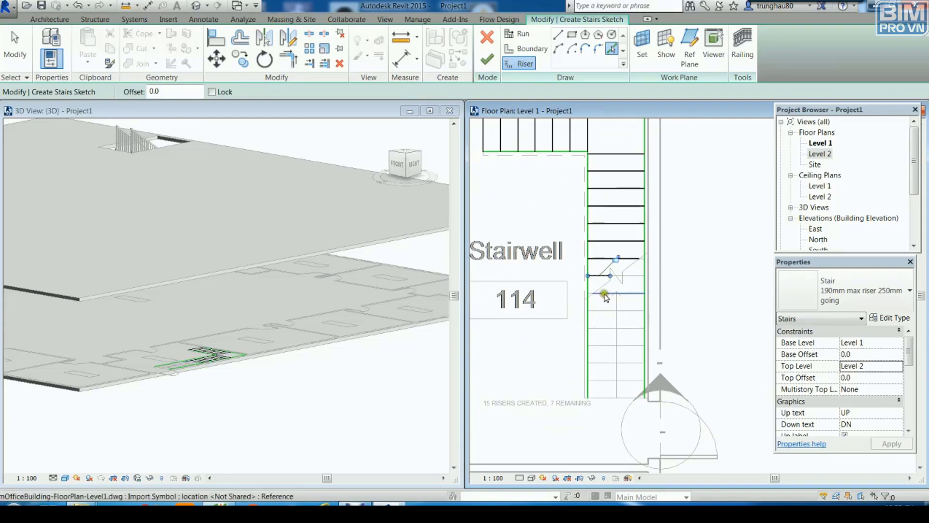
pyautogui.click(602, 311)
pyautogui.click(599, 328)
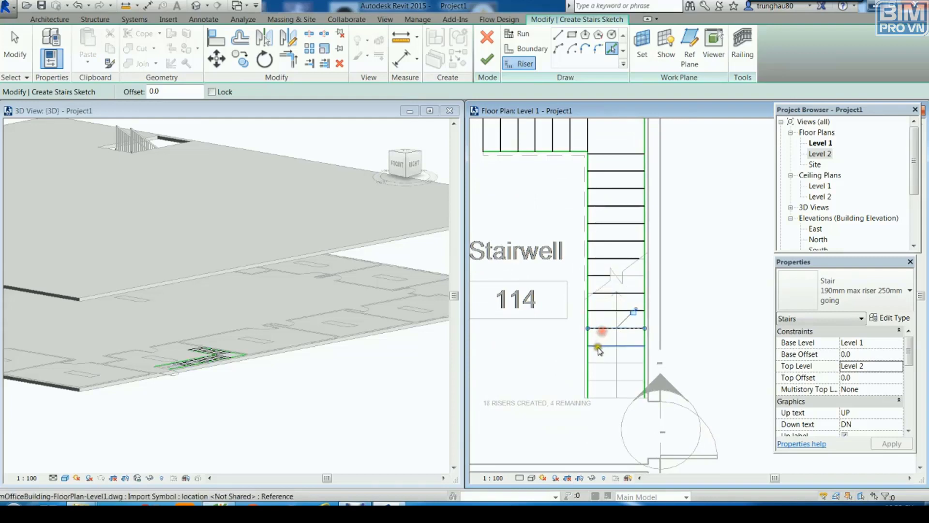
pyautogui.click(597, 346)
pyautogui.click(598, 363)
pyautogui.click(597, 380)
pyautogui.click(598, 396)
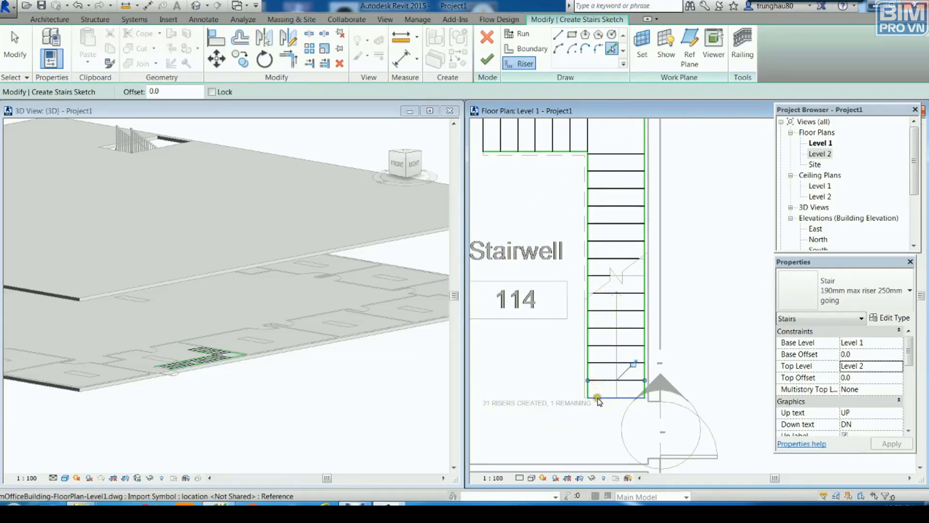
pyautogui.scroll(3, 682, 307)
pyautogui.scroll(2, 680, 266)
# - Extend the short risers to the left and right stair boundary lines
pyautogui.press('Escape')
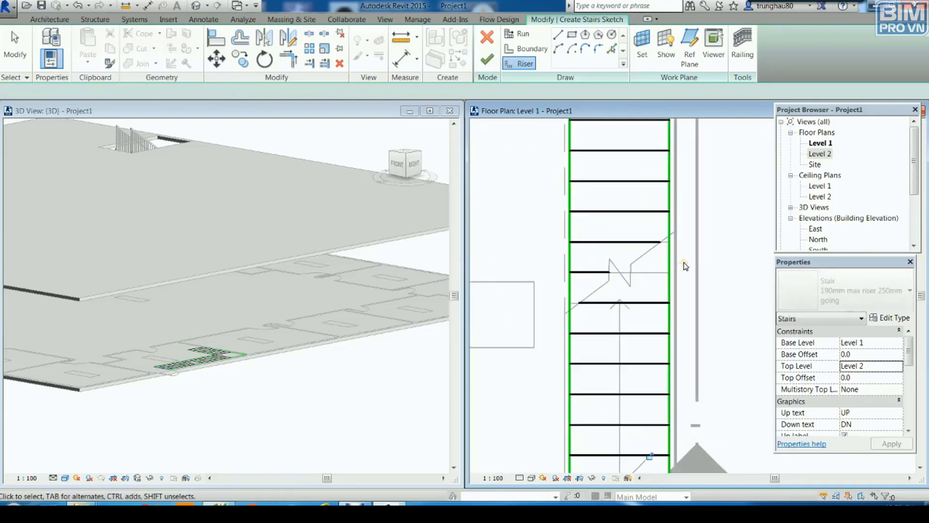
pyautogui.click(309, 63)
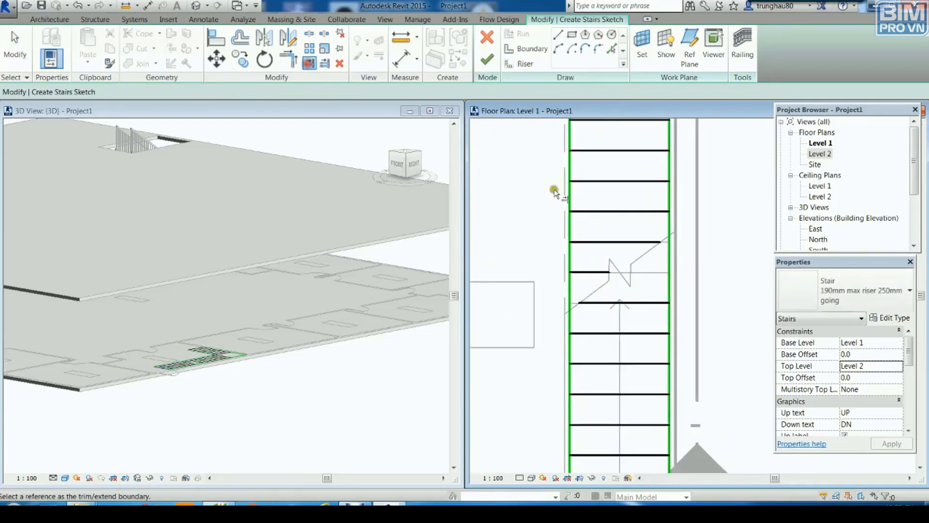
pyautogui.click(570, 305)
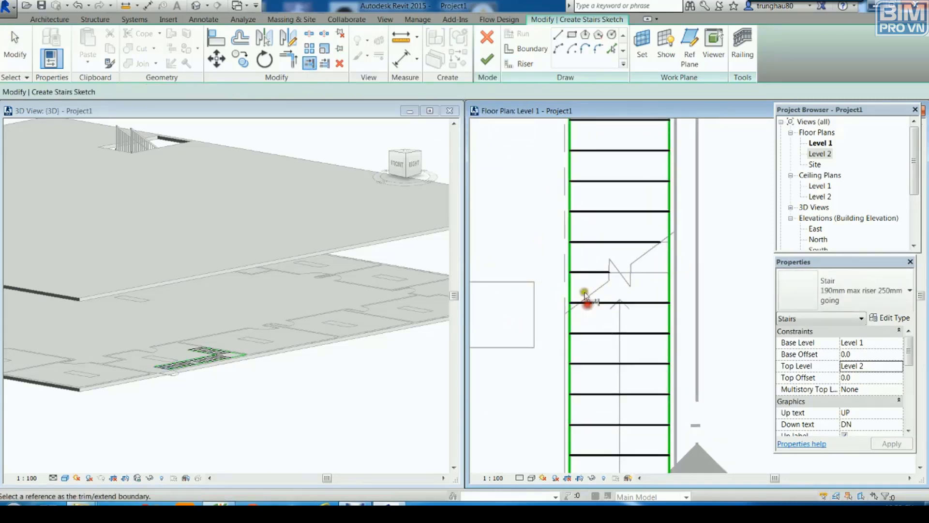
pyautogui.click(673, 286)
pyautogui.click(590, 272)
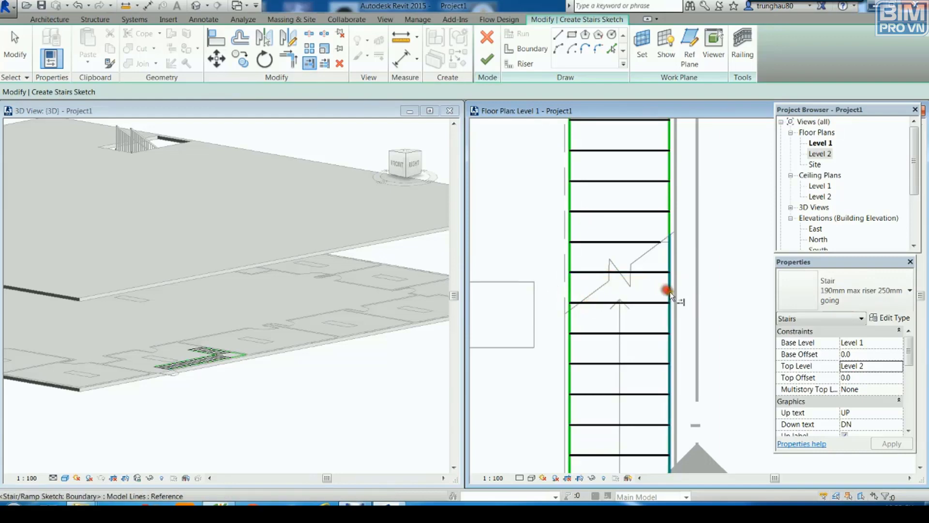
pyautogui.scroll(-2, 697, 296)
pyautogui.scroll(-1, 697, 297)
pyautogui.scroll(-1, 715, 321)
pyautogui.scroll(-1, 730, 307)
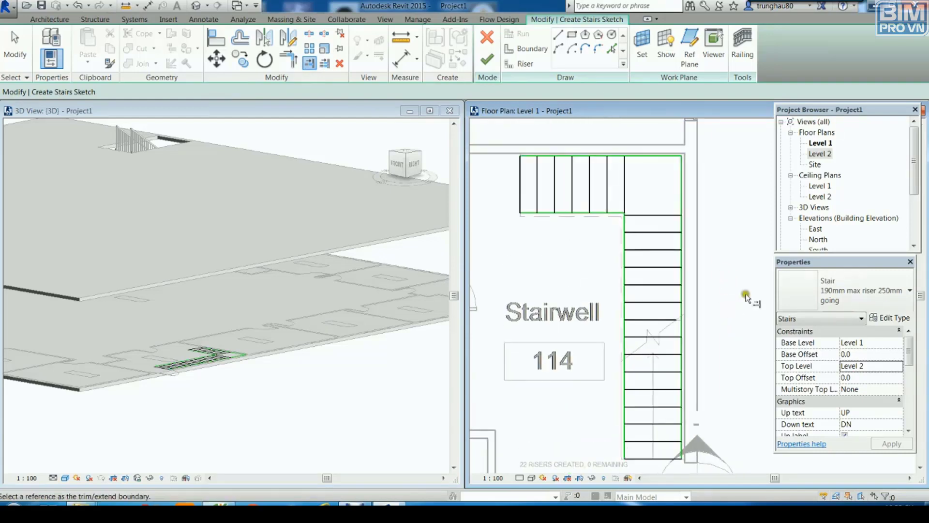
pyautogui.press('Escape')
pyautogui.press('Escape')
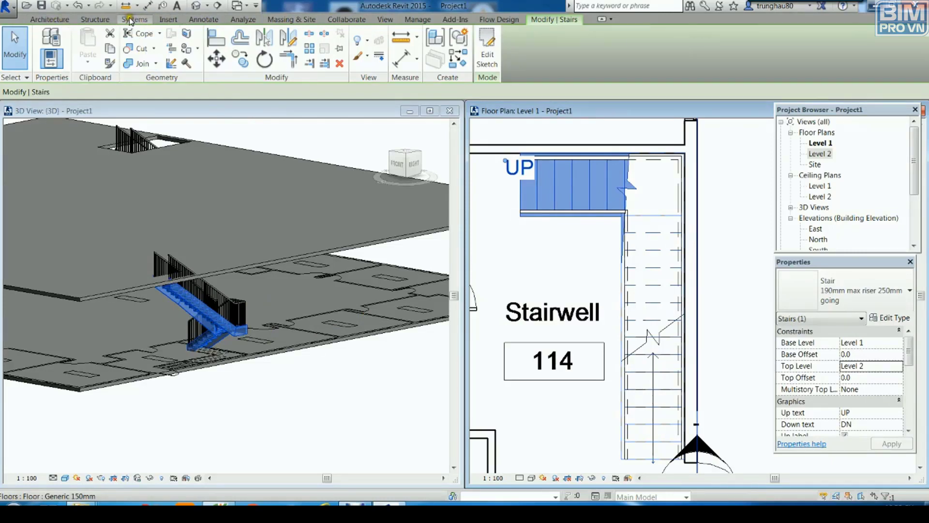
pyautogui.click(52, 20)
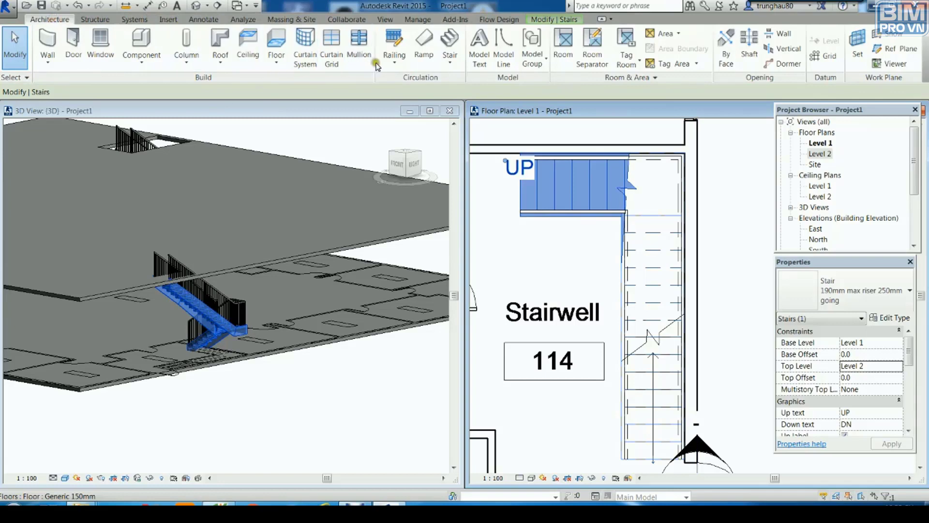
pyautogui.click(442, 63)
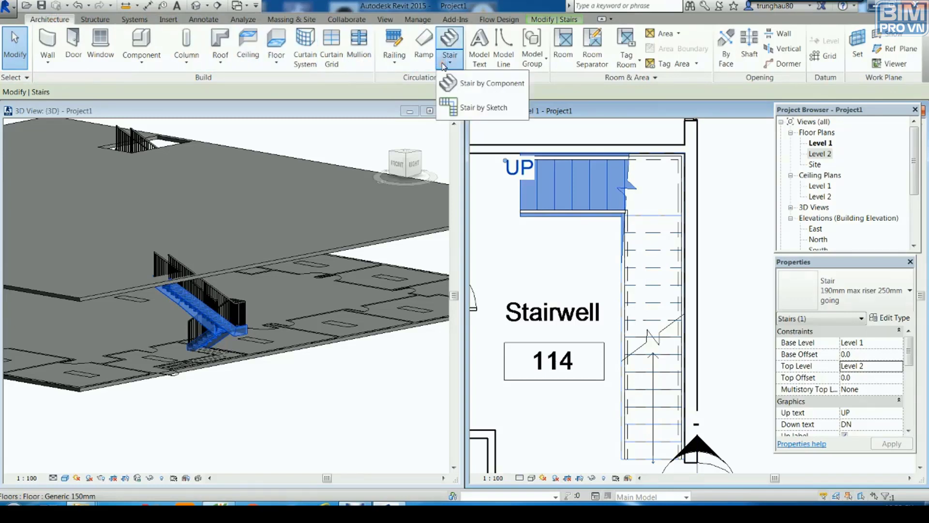
# - Flip the Stairwell 114 stair's up direction so UP starts on the lower run, then deselect it
pyautogui.click(734, 223)
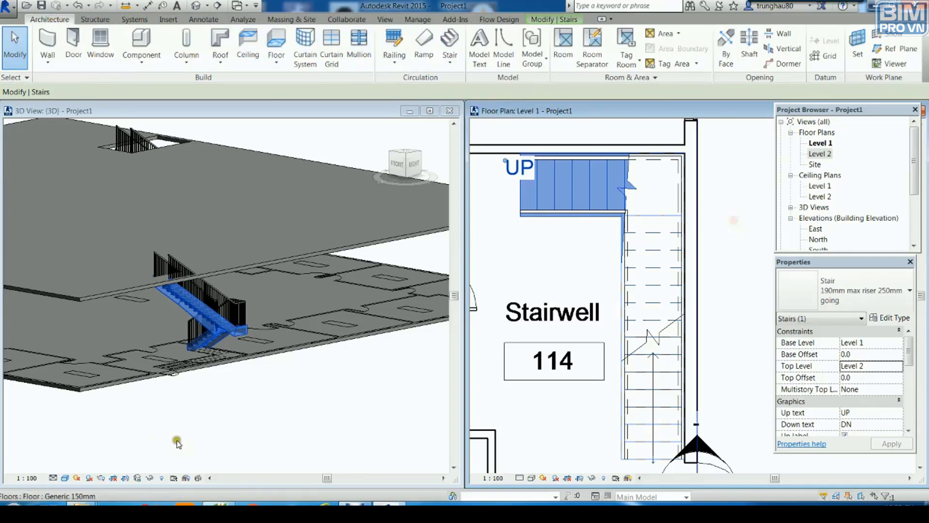
pyautogui.scroll(3, 484, 295)
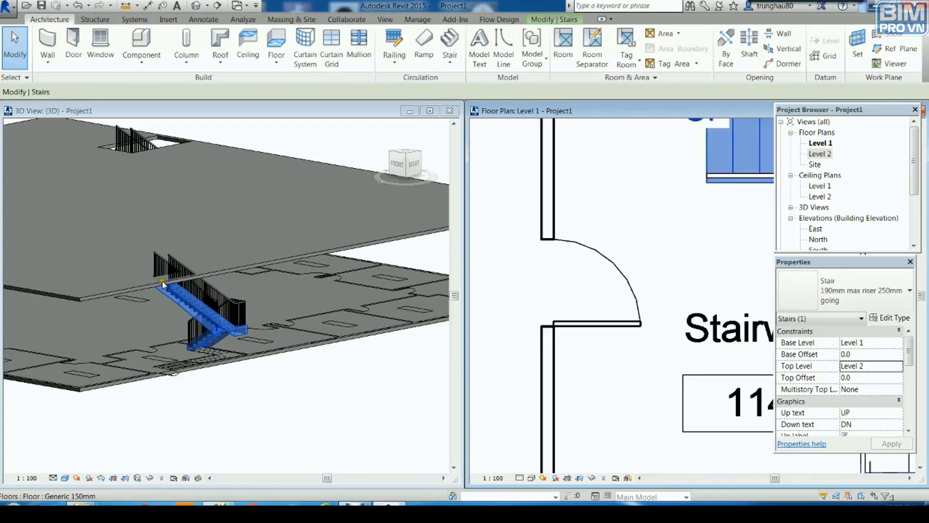
pyautogui.scroll(-4, 484, 295)
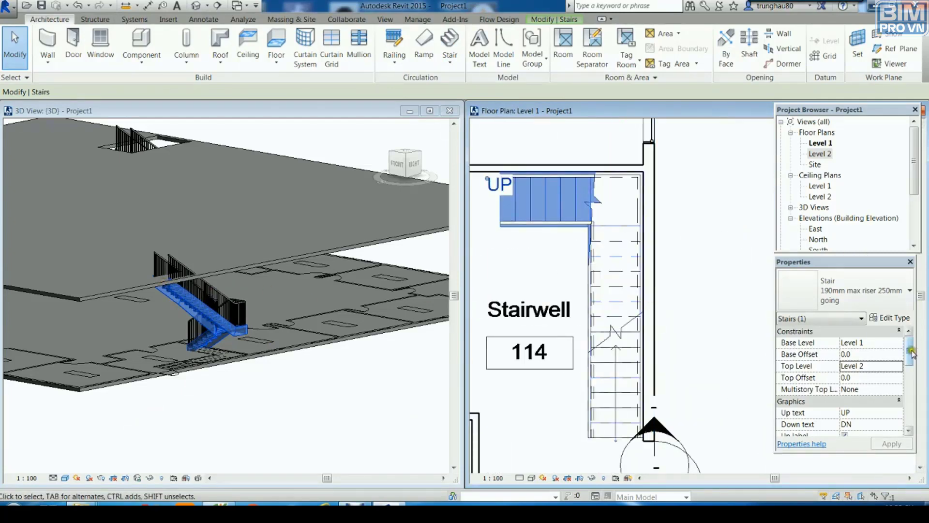
pyautogui.moveTo(911, 352); pyautogui.dragTo(910, 391)
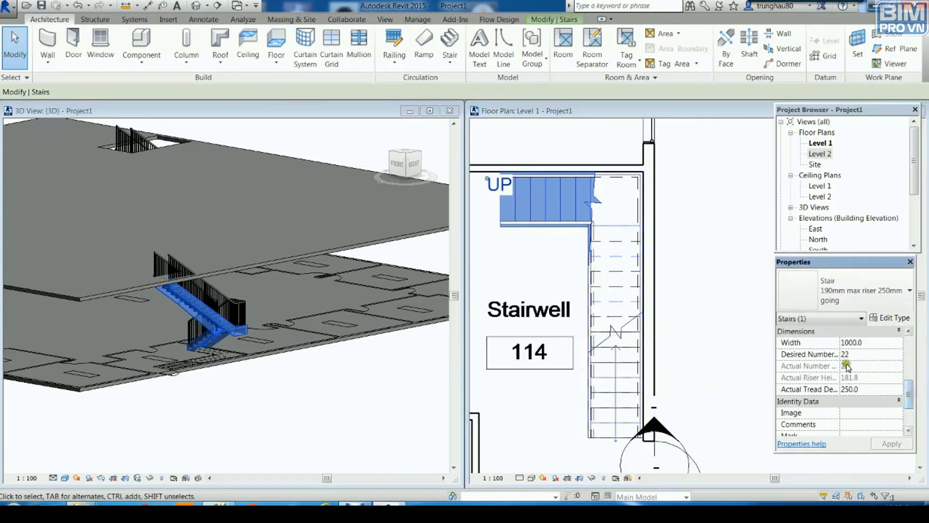
pyautogui.scroll(3, 875, 359)
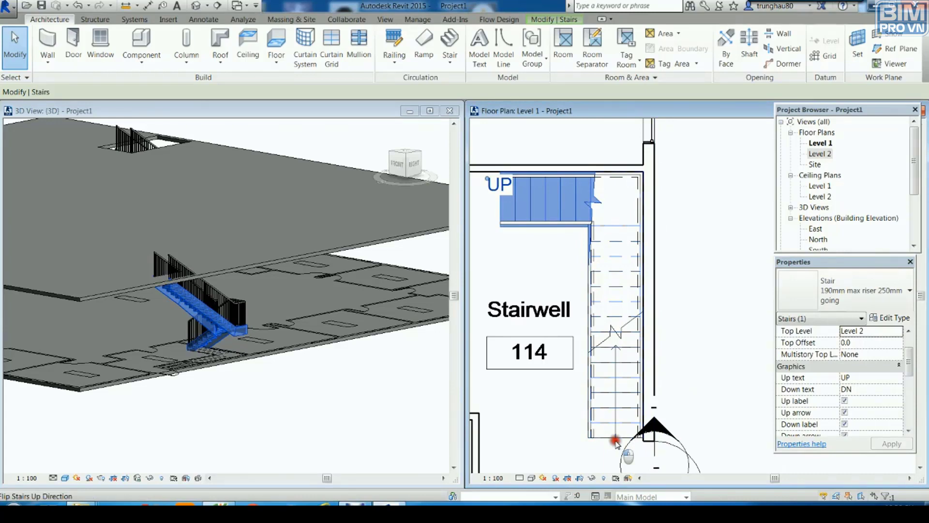
pyautogui.click(615, 441)
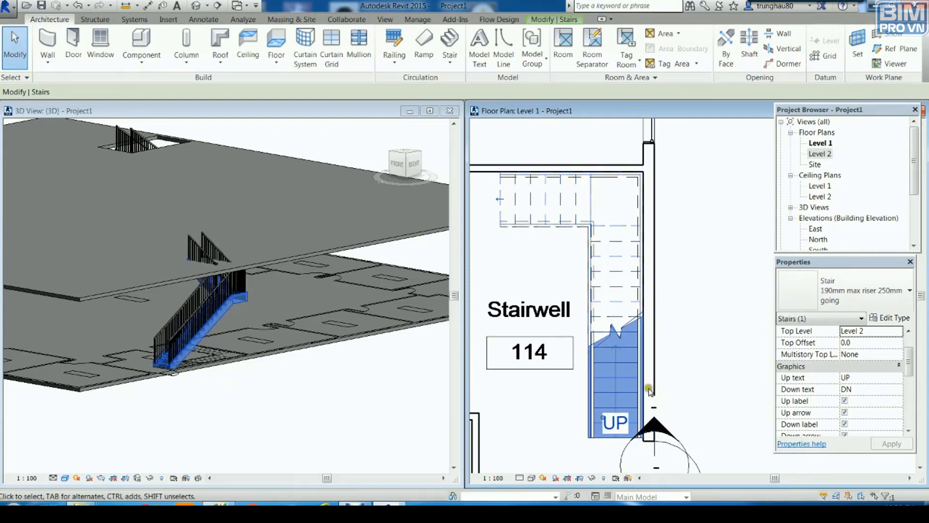
pyautogui.click(673, 390)
pyautogui.scroll(-2, 670, 326)
pyautogui.scroll(1, 670, 327)
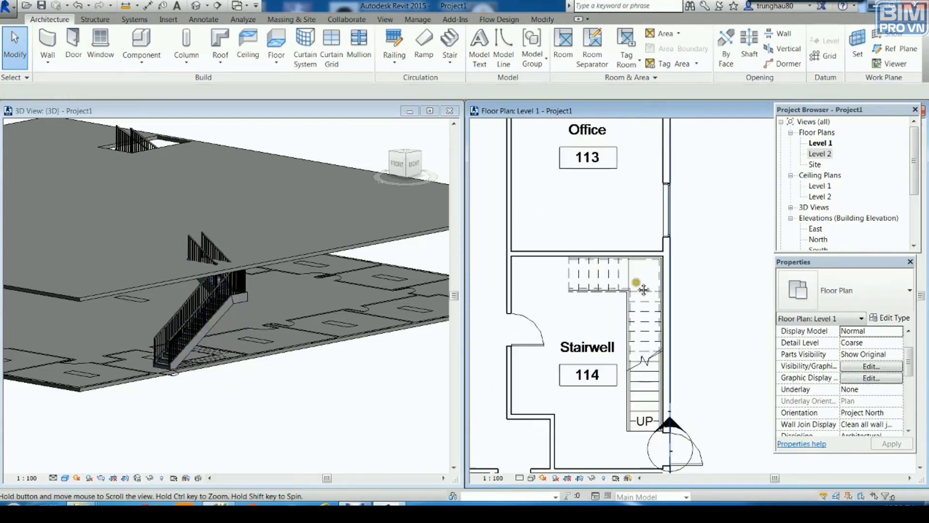
pyautogui.scroll(1, 643, 291)
pyautogui.scroll(1, 643, 291)
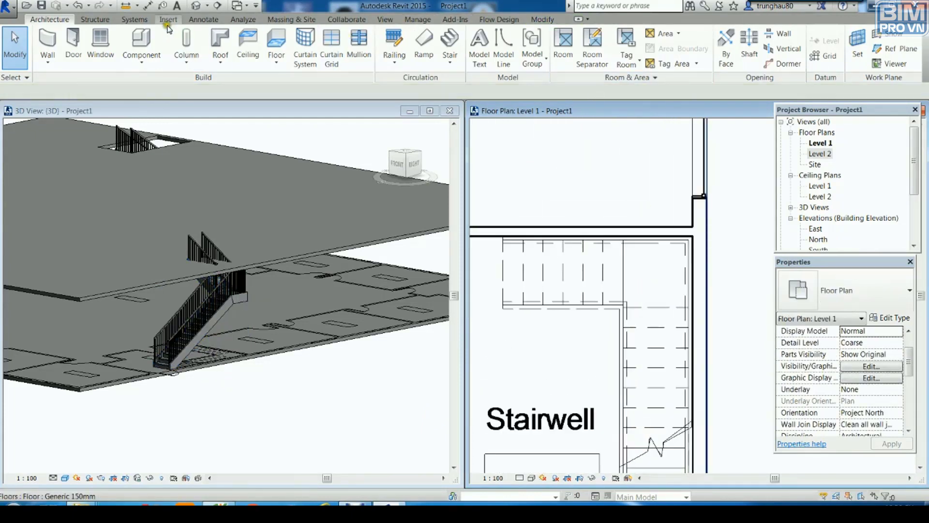
# - Sketch a shaft boundary by picking the stair's right railing, vertical, bottom, top and left edges
pyautogui.click(748, 43)
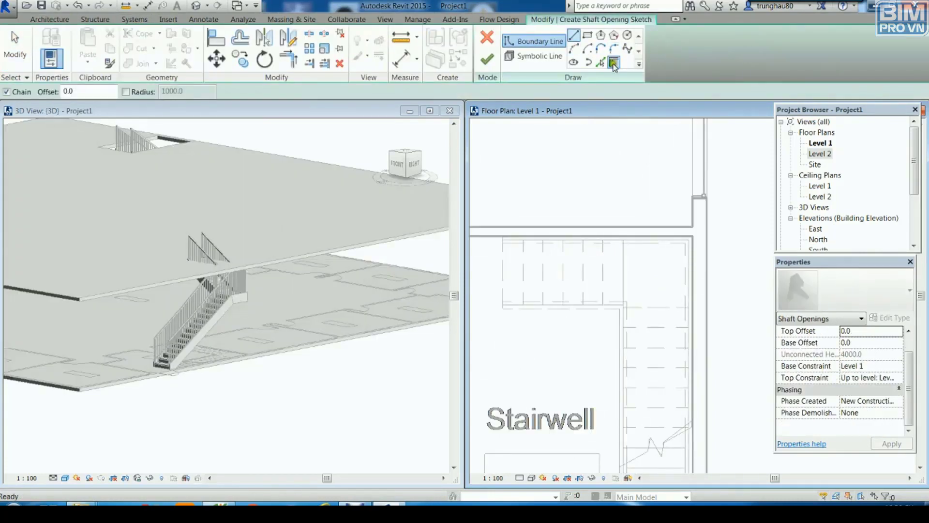
pyautogui.click(600, 62)
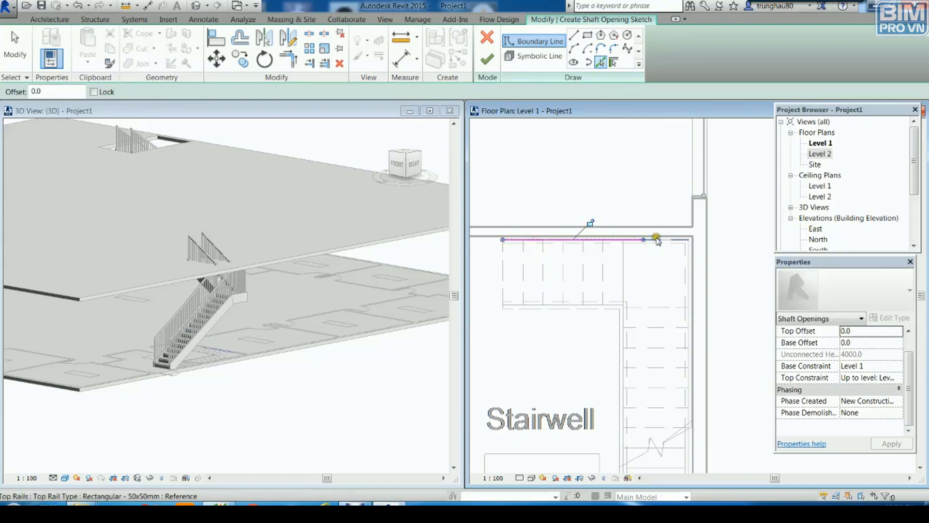
pyautogui.click(689, 259)
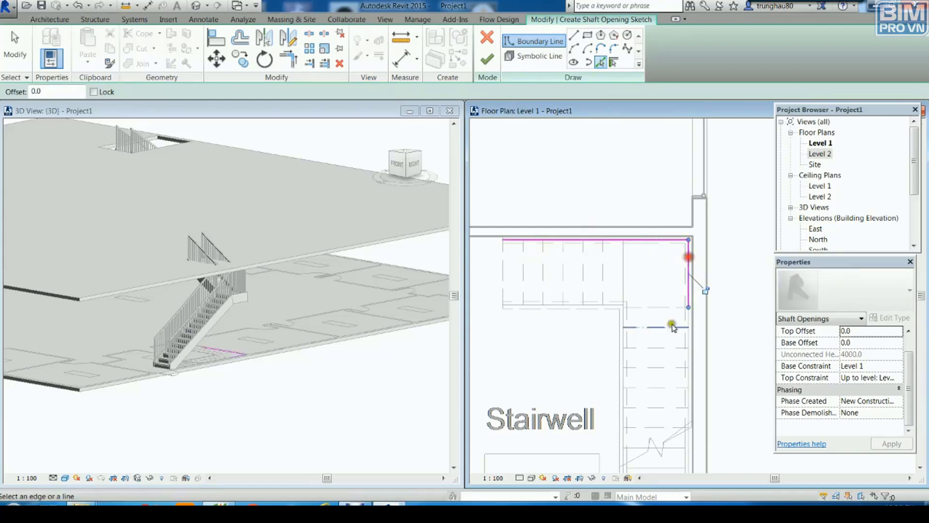
pyautogui.scroll(-1, 672, 326)
pyautogui.click(666, 307)
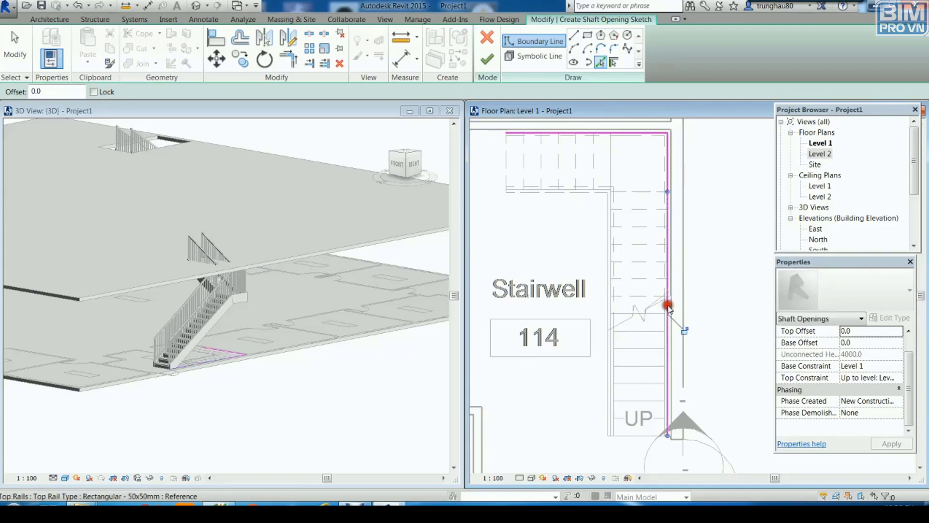
pyautogui.click(646, 434)
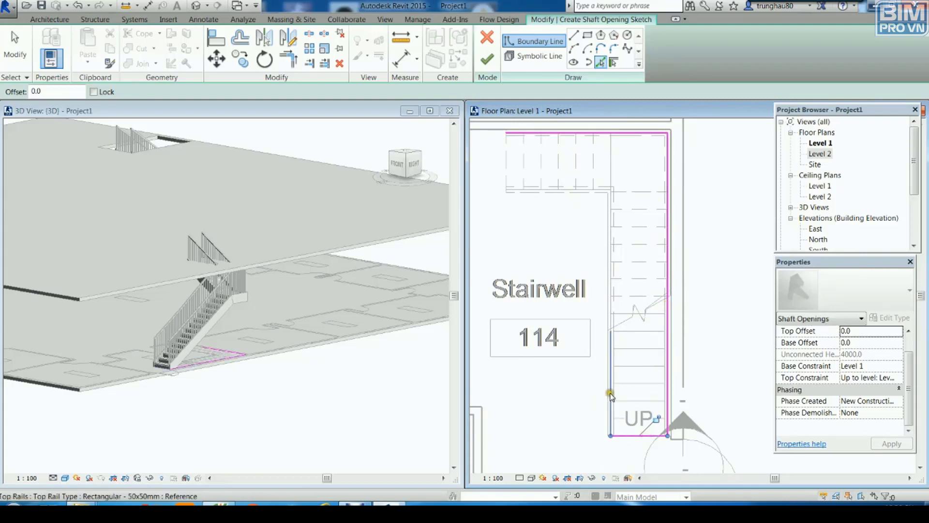
pyautogui.click(584, 190)
pyautogui.scroll(1, 551, 228)
pyautogui.scroll(1, 554, 229)
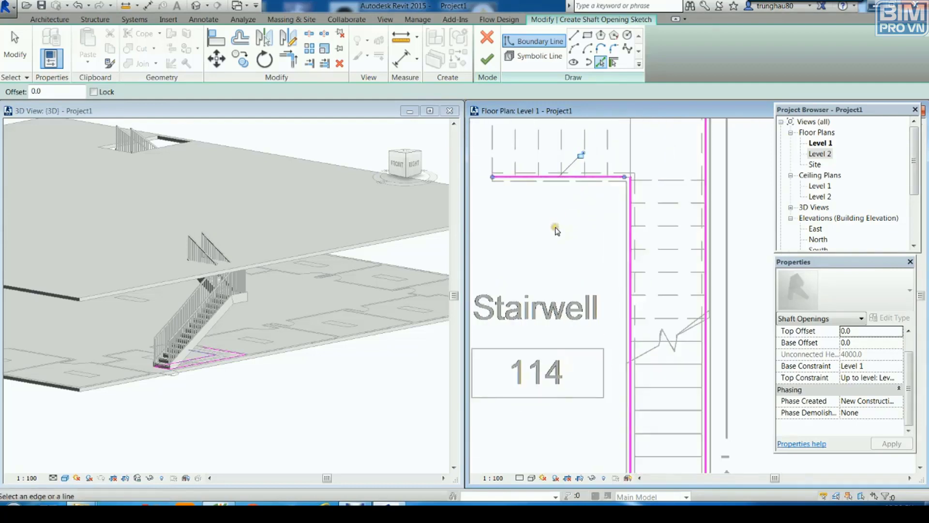
pyautogui.click(491, 145)
pyautogui.scroll(-1, 527, 224)
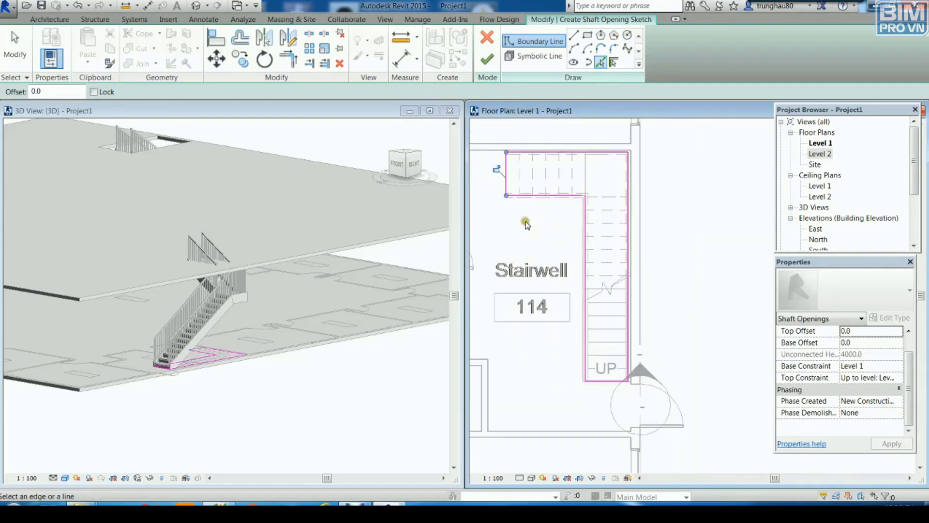
# - Close the open corner with Trim/Extend to Corner (TR) and finish the L-shaped shaft opening
pyautogui.click(488, 60)
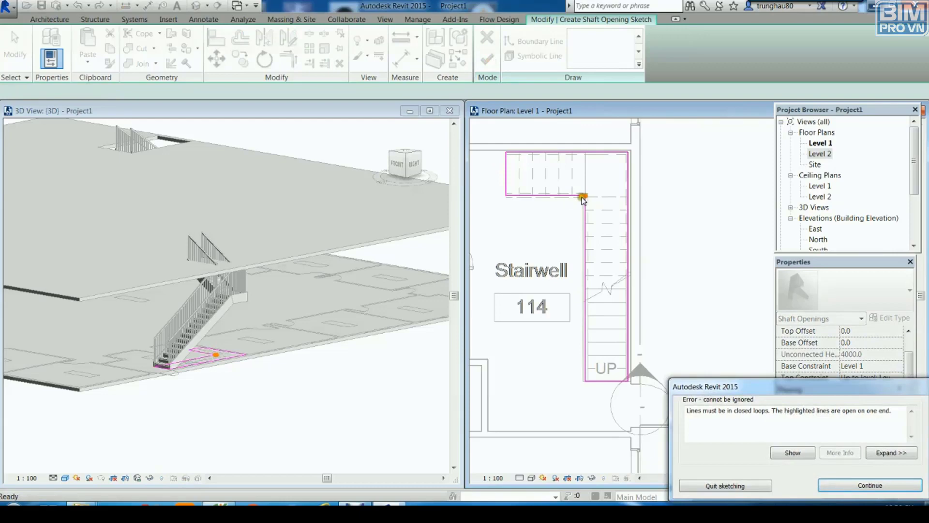
pyautogui.click(903, 485)
pyautogui.press('t')
pyautogui.press('r')
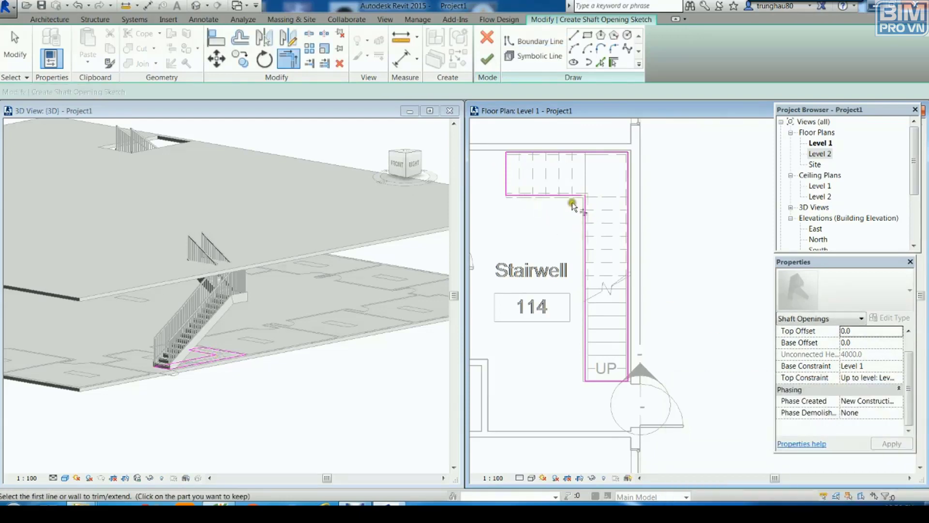
pyautogui.click(583, 196)
pyautogui.click(586, 210)
pyautogui.click(486, 61)
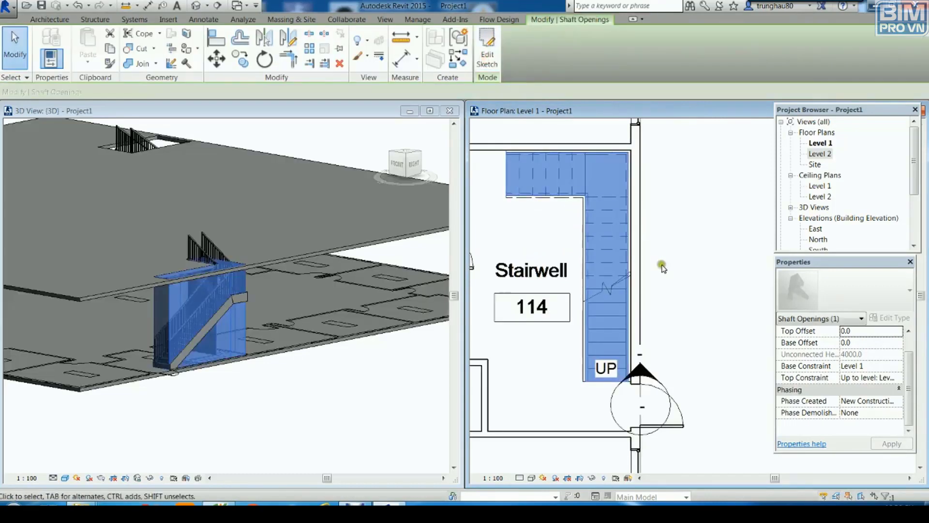
# - Deselect the shaft opening, then orbit and zoom the 3D view of the model
pyautogui.click(665, 325)
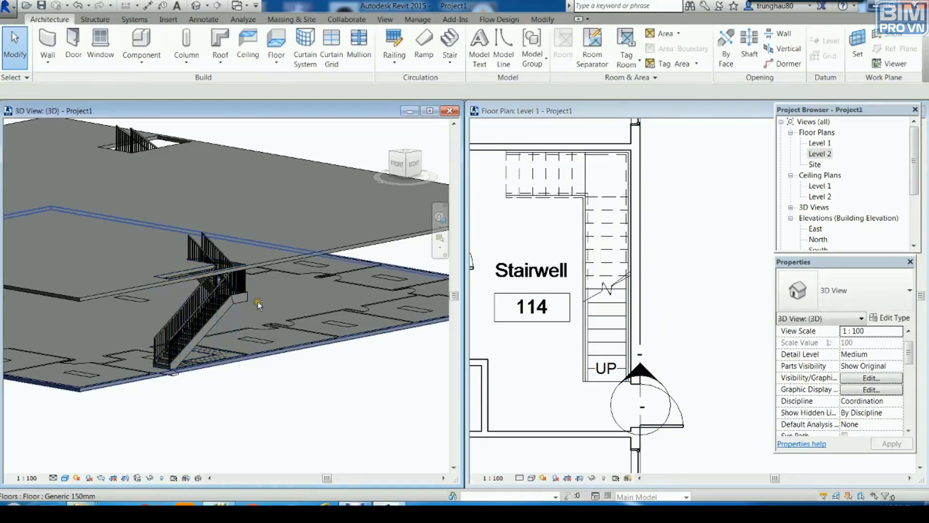
pyautogui.moveTo(230, 273)
pyautogui.keyDown('shift'); pyautogui.mouseDown(button='middle')
pyautogui.moveTo(246, 296)
pyautogui.moveTo(378, 328)
pyautogui.moveTo(384, 321)
pyautogui.moveTo(374, 356)
pyautogui.moveTo(402, 262)
pyautogui.moveTo(348, 307)
pyautogui.moveTo(323, 349)
pyautogui.mouseUp(button='middle'); pyautogui.keyUp('shift')
pyautogui.scroll(-3, 281, 291)
pyautogui.scroll(-3, 311, 243)
pyautogui.scroll(2, 346, 286)
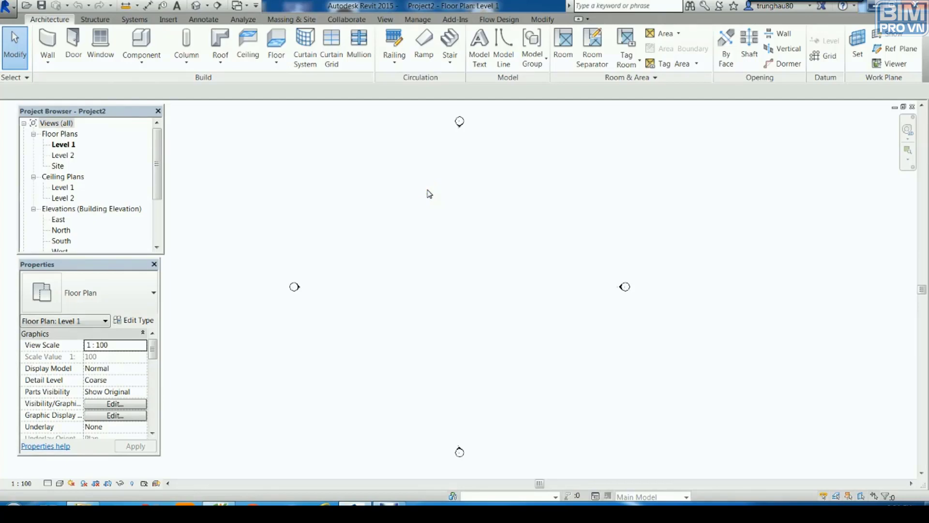
# - Turn on Project Base Point under Site in Level 1's Visibility/Graphics (VG) settings
pyautogui.press('v')
pyautogui.press('g')
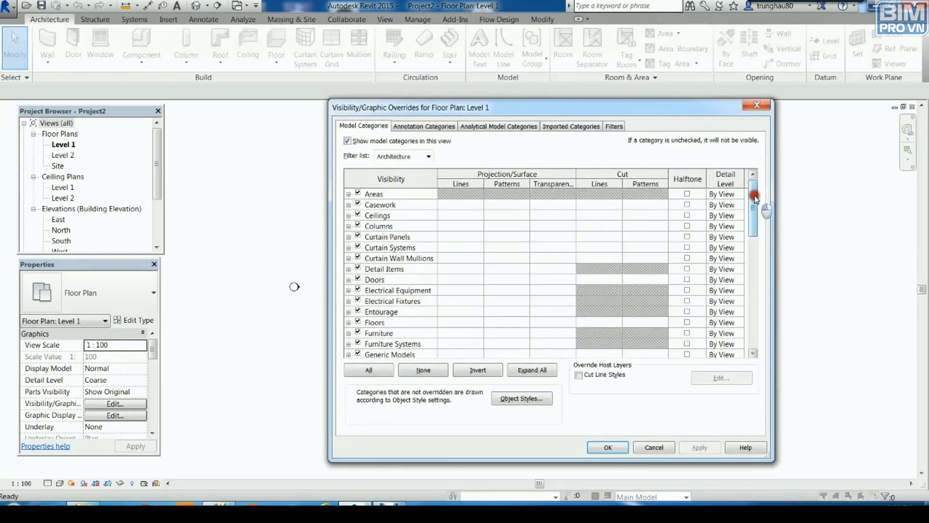
pyautogui.moveTo(754, 208); pyautogui.dragTo(744, 292)
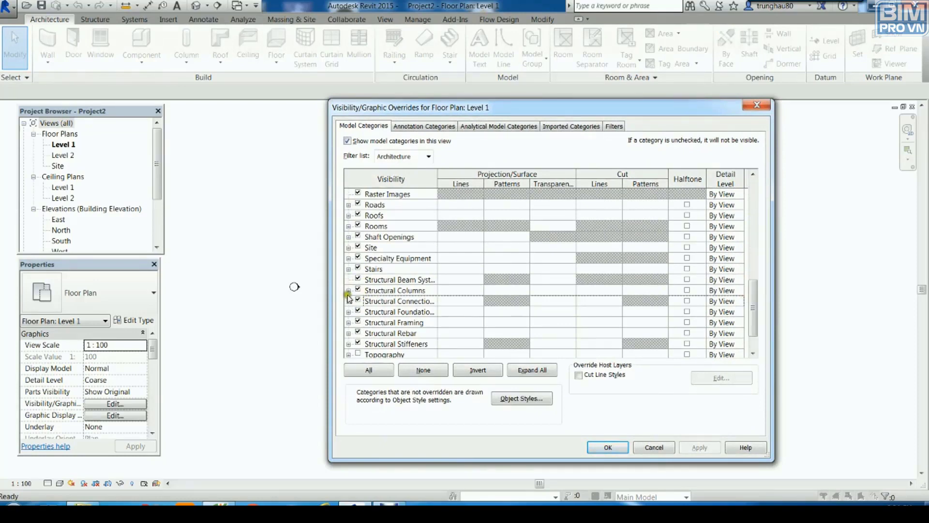
pyautogui.click(349, 248)
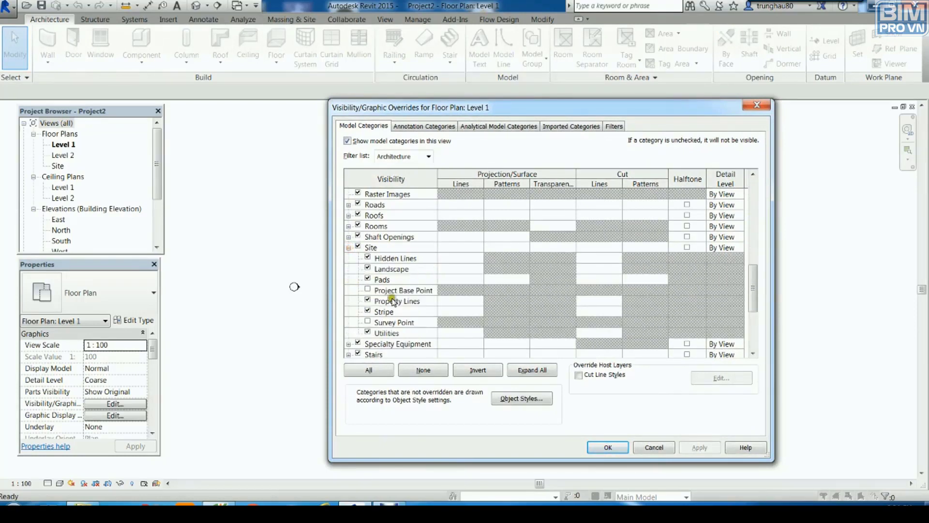
pyautogui.click(367, 289)
pyautogui.click(698, 447)
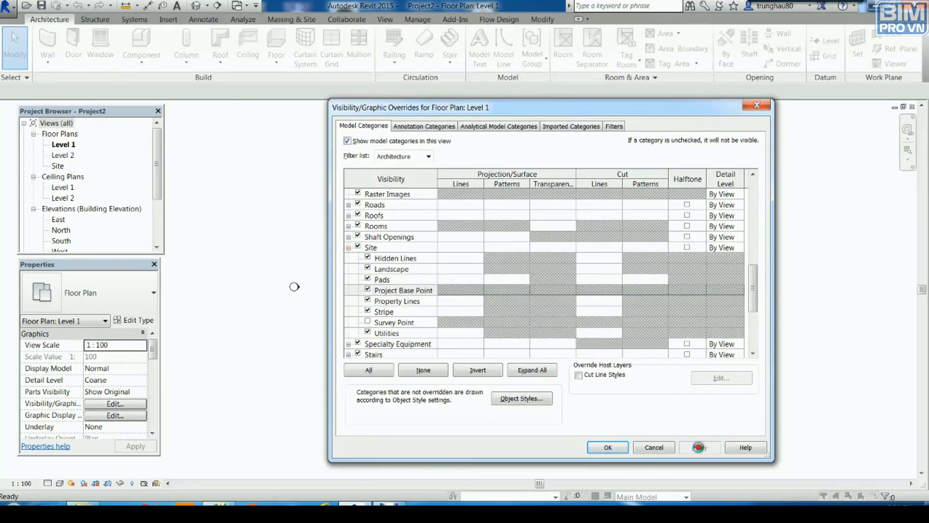
pyautogui.click(607, 446)
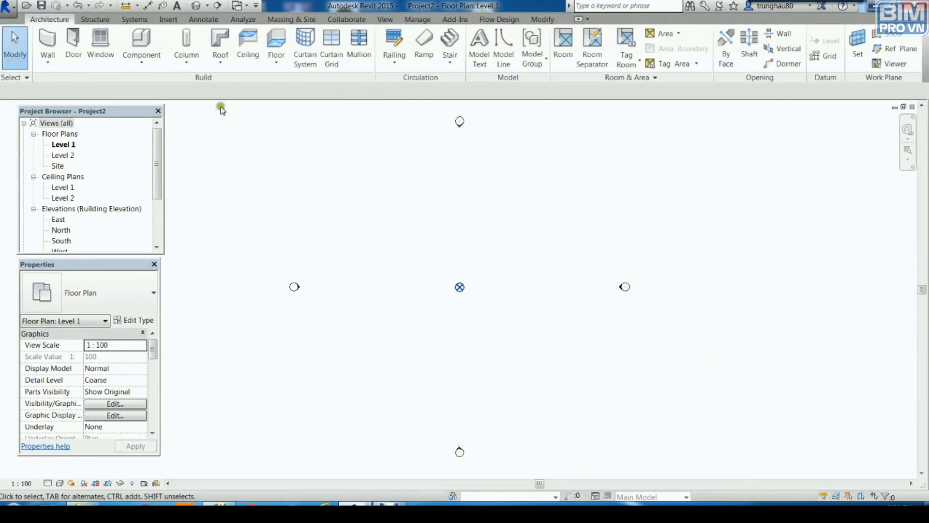
# - Link m_RST_EW_Arch_Floor_Plan.dwg into Level 1 with Auto - Origin to Origin positioning
pyautogui.click(168, 19)
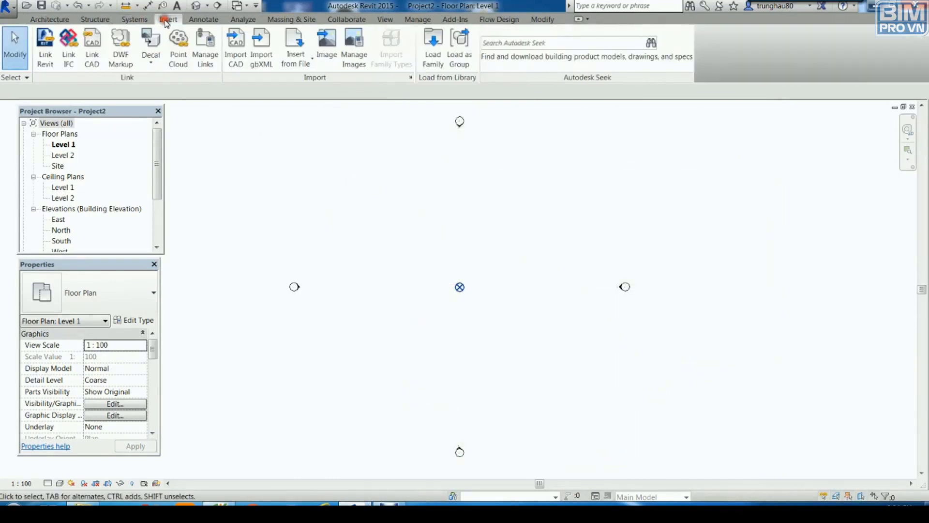
pyautogui.click(92, 49)
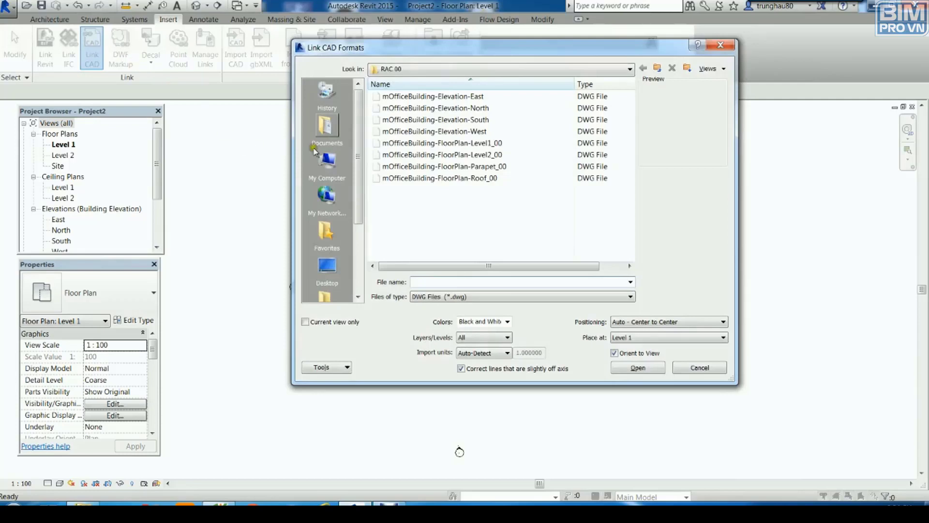
pyautogui.click(656, 67)
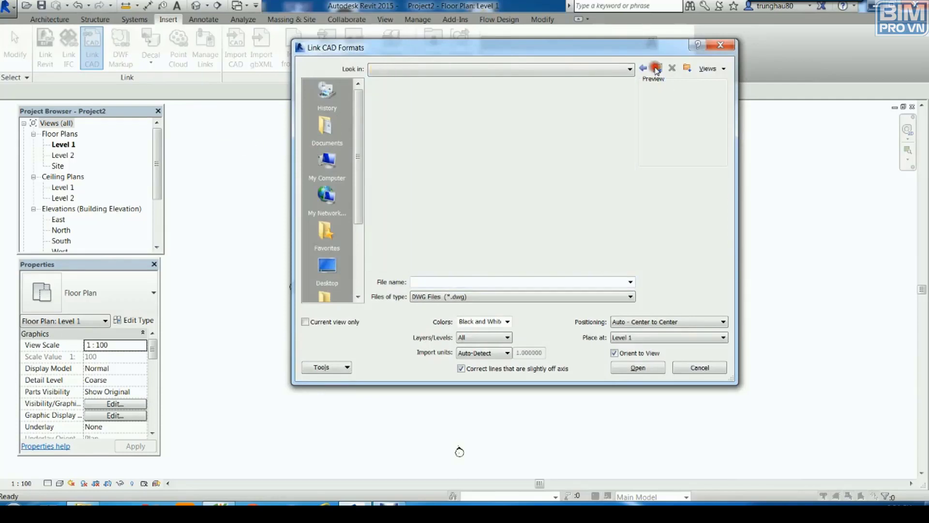
pyautogui.click(409, 111)
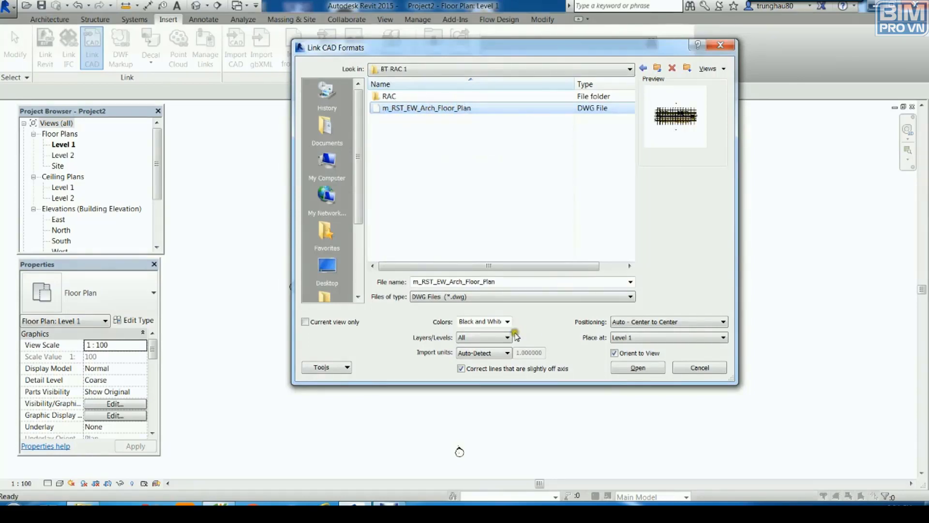
pyautogui.click(632, 321)
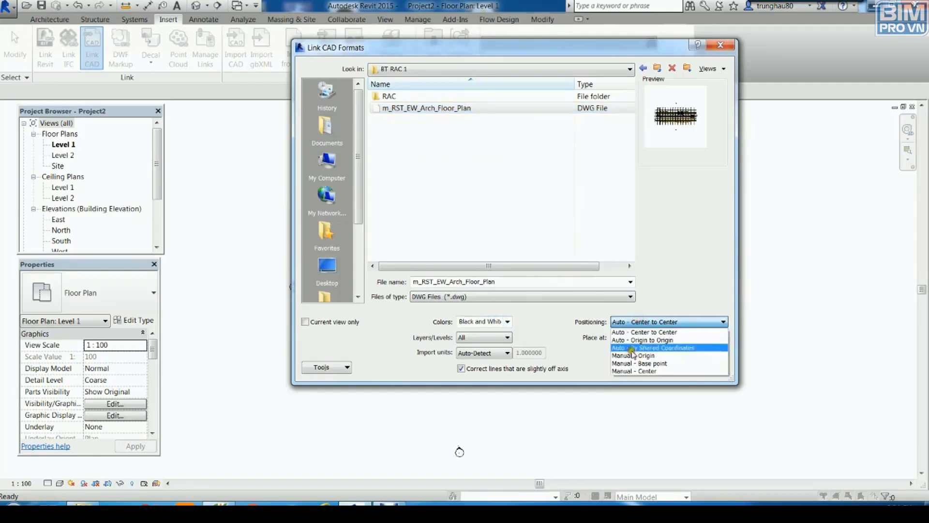
pyautogui.click(639, 337)
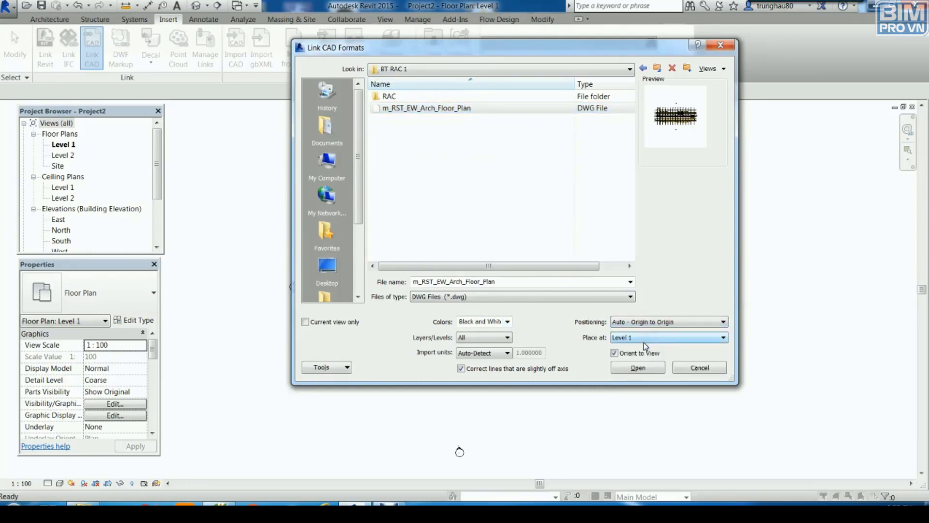
pyautogui.click(636, 369)
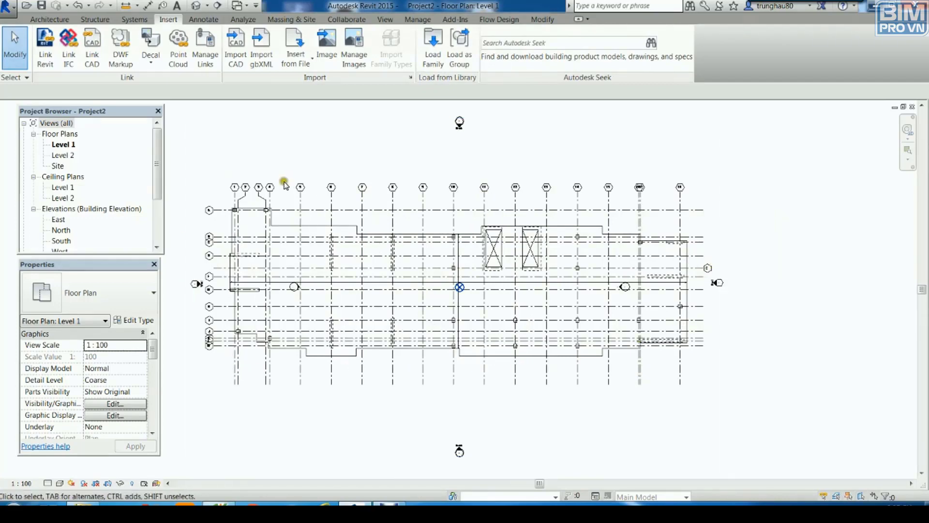
pyautogui.scroll(1, 317, 196)
pyautogui.scroll(1, 329, 191)
pyautogui.scroll(1, 336, 200)
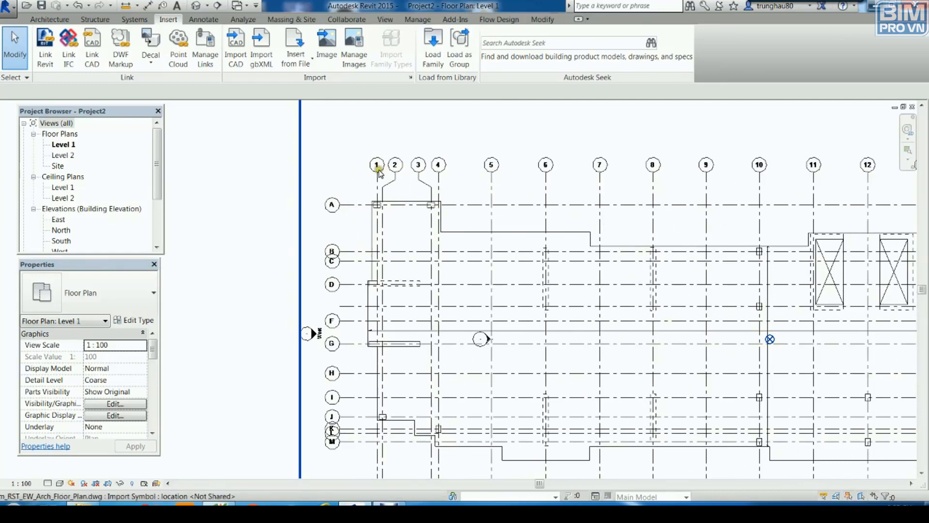
pyautogui.scroll(-2, 798, 203)
pyautogui.scroll(-1, 795, 182)
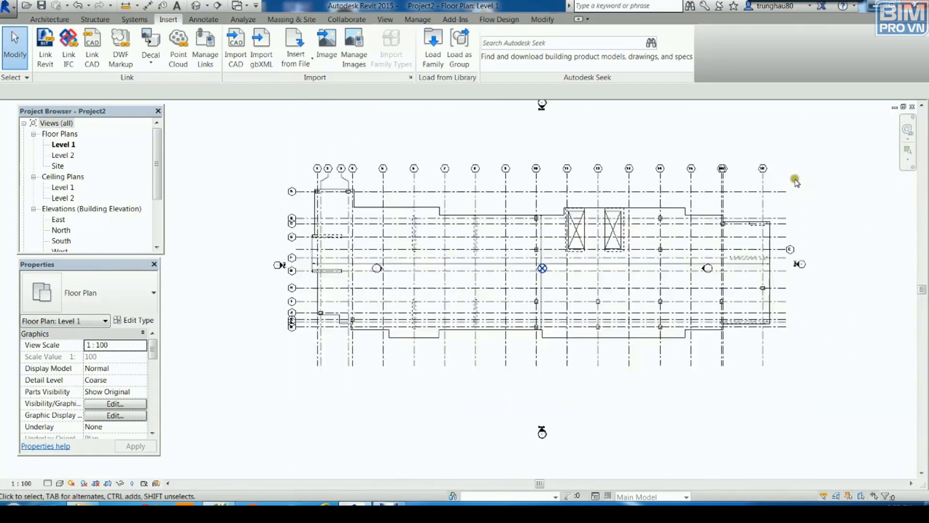
pyautogui.scroll(1, 784, 172)
pyautogui.scroll(-2, 784, 172)
pyautogui.moveTo(384, 224); pyautogui.dragTo(512, 223, button='middle')
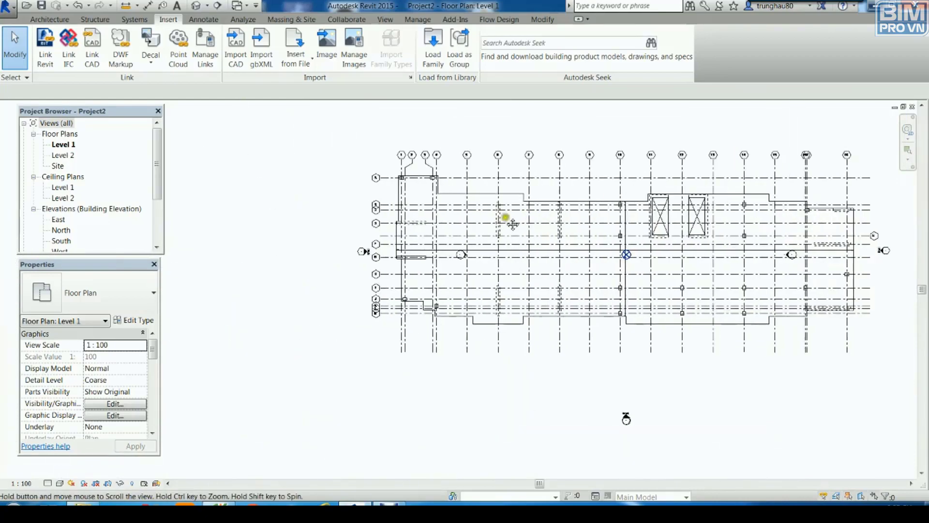
pyautogui.scroll(3, 383, 194)
pyautogui.scroll(-2, 414, 333)
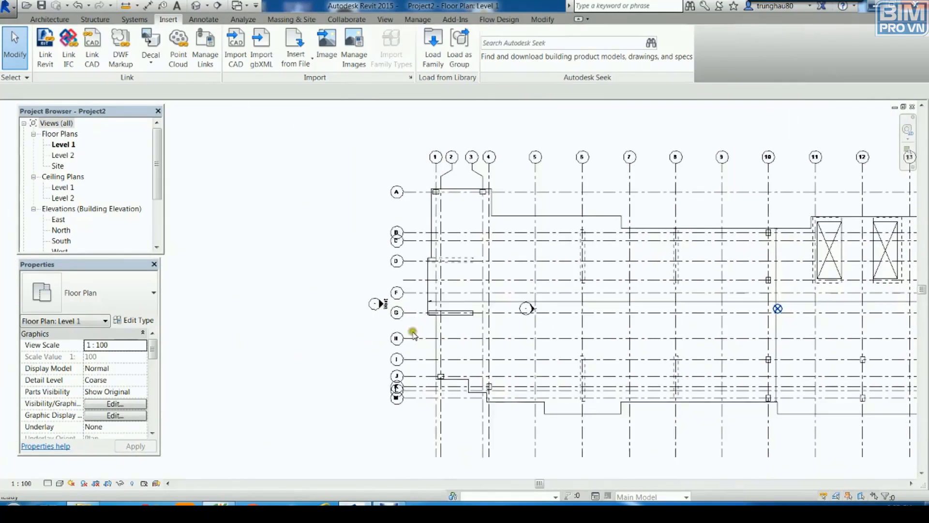
pyautogui.scroll(2, 740, 341)
pyautogui.scroll(-1, 740, 341)
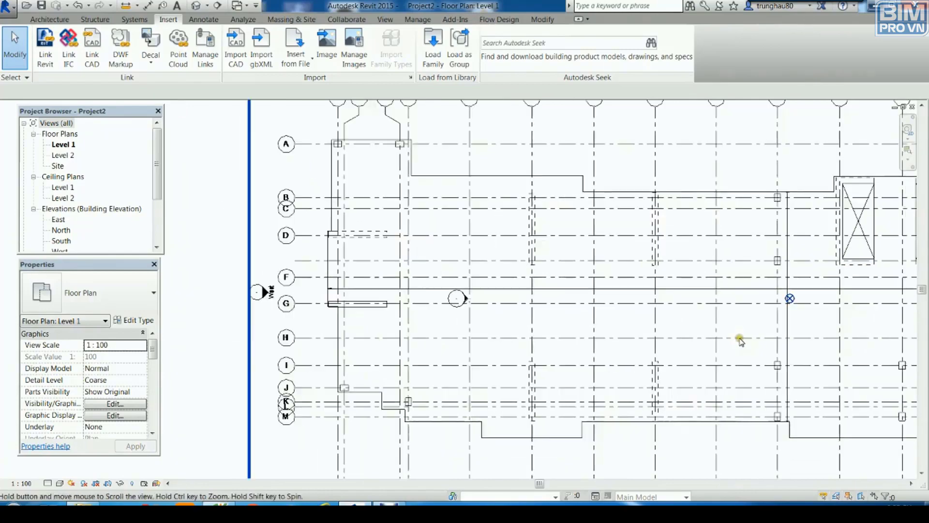
pyautogui.scroll(-3, 740, 341)
pyautogui.scroll(1, 560, 271)
pyautogui.scroll(1, 491, 313)
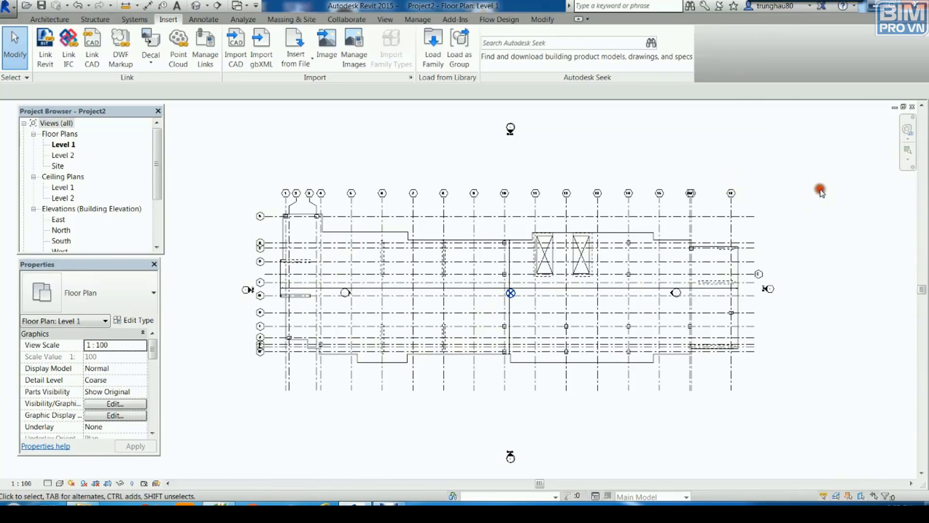
# - Place Pick Lines grids on the CAD vertical grid lines 1, 2 and 4 through 9
pyautogui.click(52, 20)
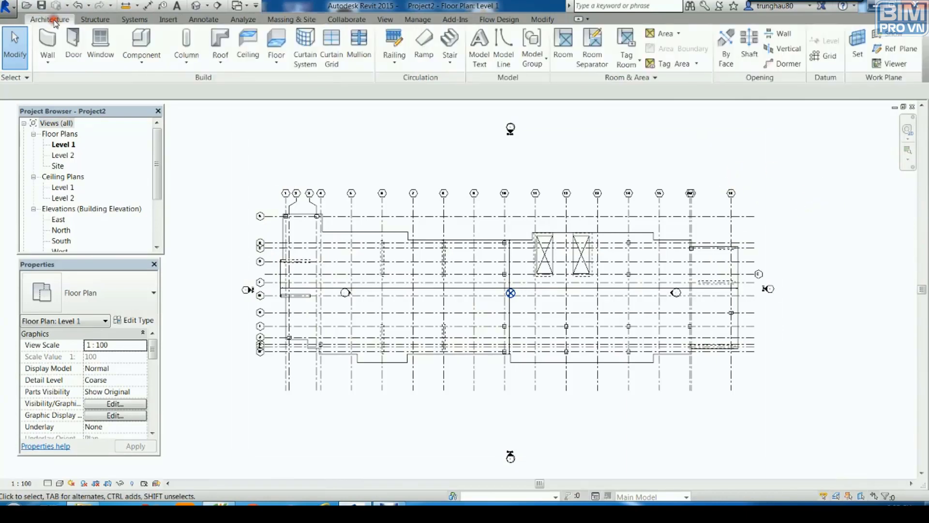
pyautogui.click(824, 57)
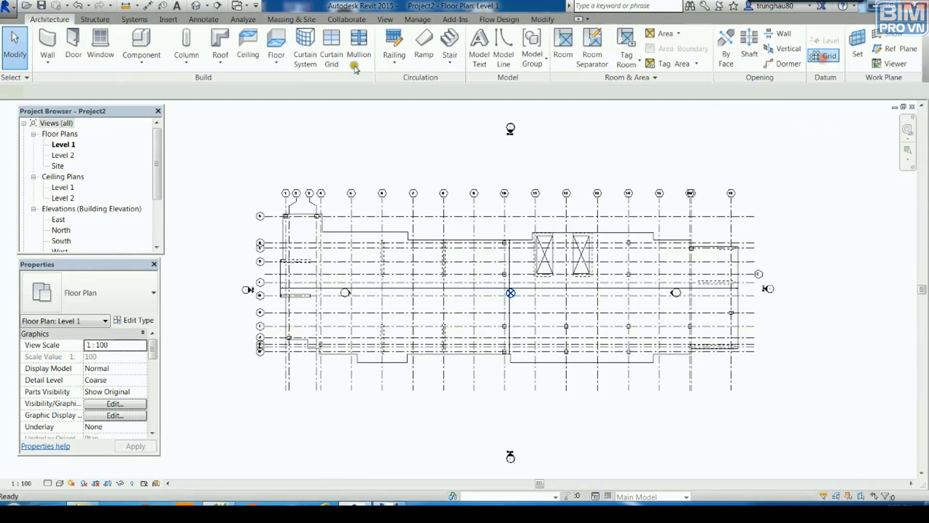
pyautogui.click(531, 42)
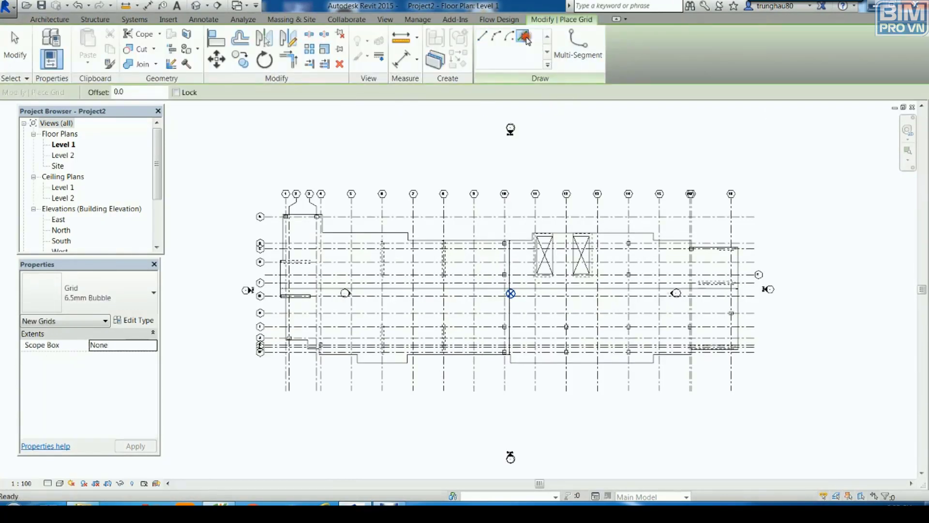
pyautogui.scroll(2, 266, 198)
pyautogui.scroll(2, 267, 198)
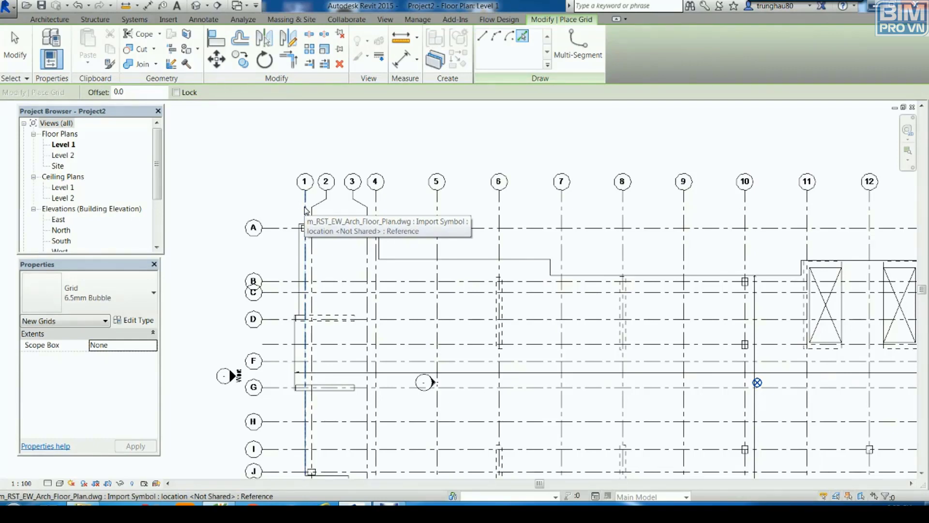
pyautogui.click(209, 193)
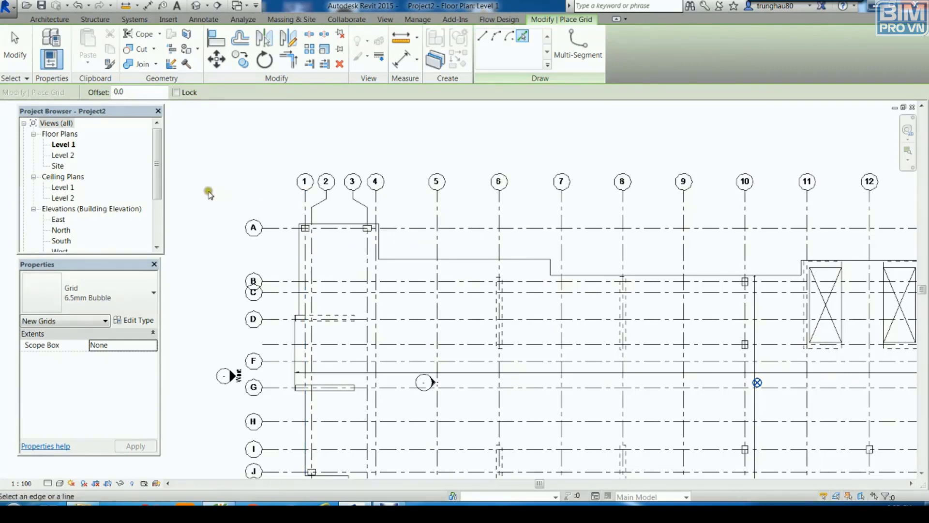
pyautogui.click(305, 216)
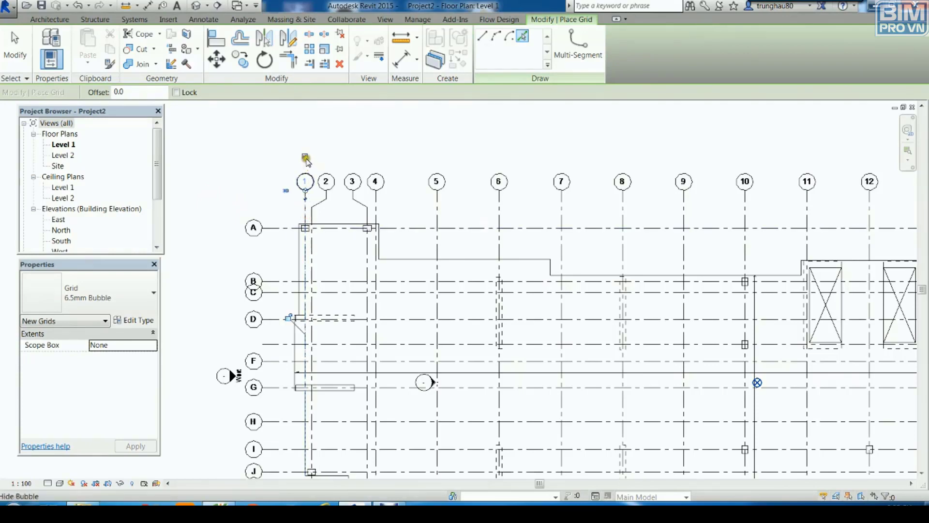
pyautogui.click(312, 209)
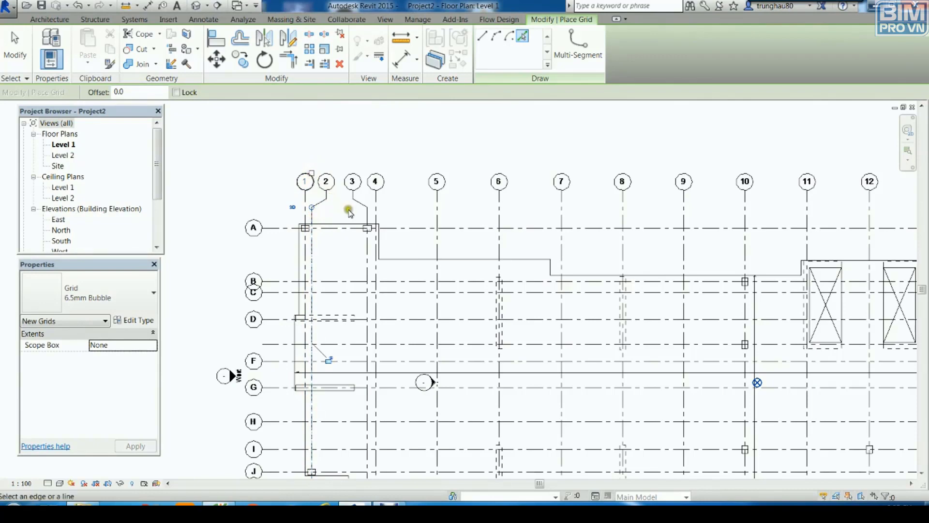
pyautogui.click(366, 216)
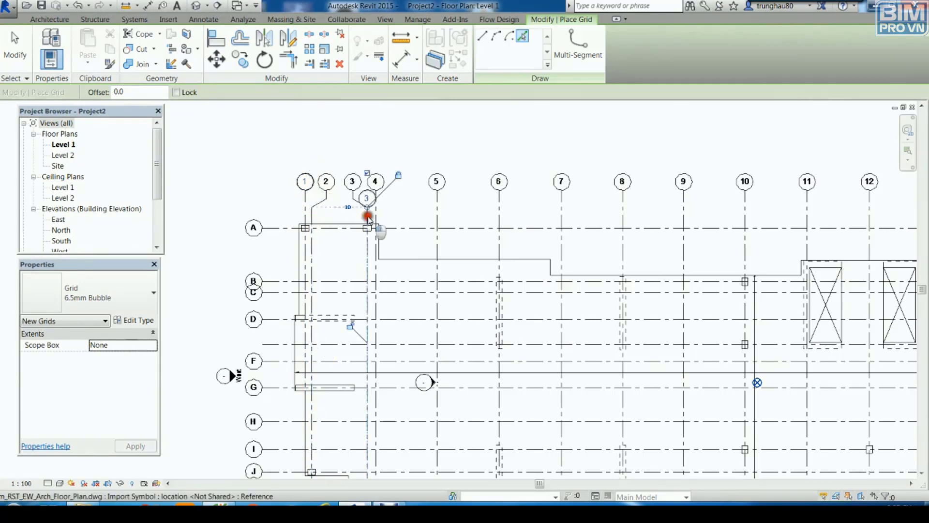
pyautogui.click(438, 219)
pyautogui.click(499, 215)
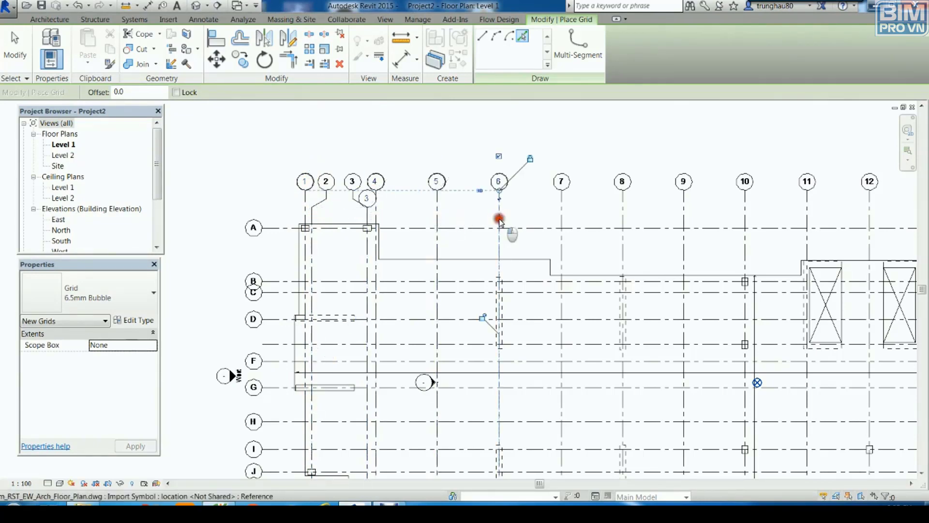
pyautogui.click(561, 211)
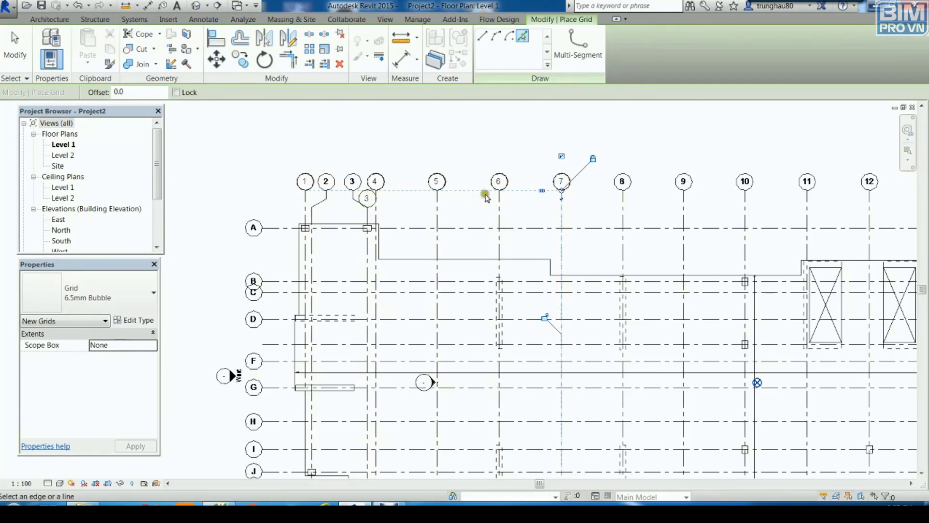
pyautogui.click(622, 209)
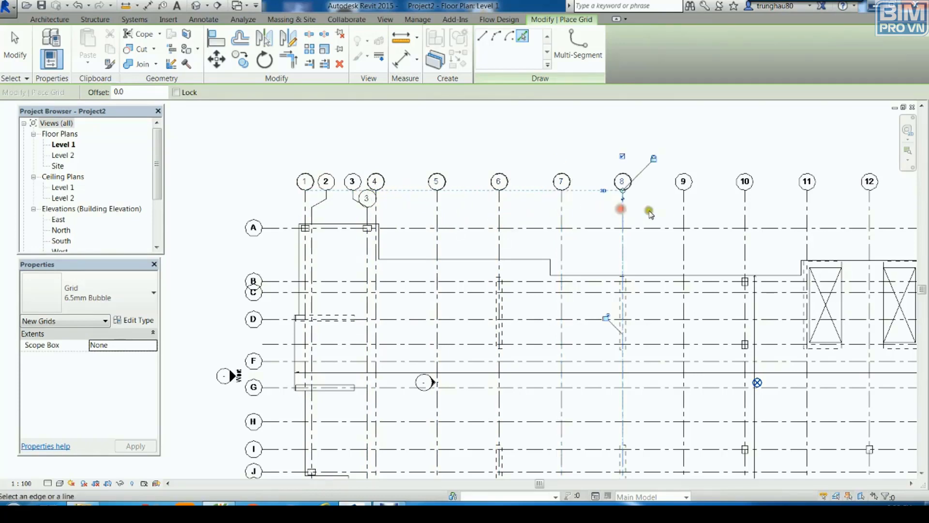
pyautogui.click(682, 213)
# - Continue picking grids on CAD lines 10 through 15, the overlapping 16/17 line and 18
pyautogui.moveTo(684, 212); pyautogui.dragTo(461, 237, button='middle')
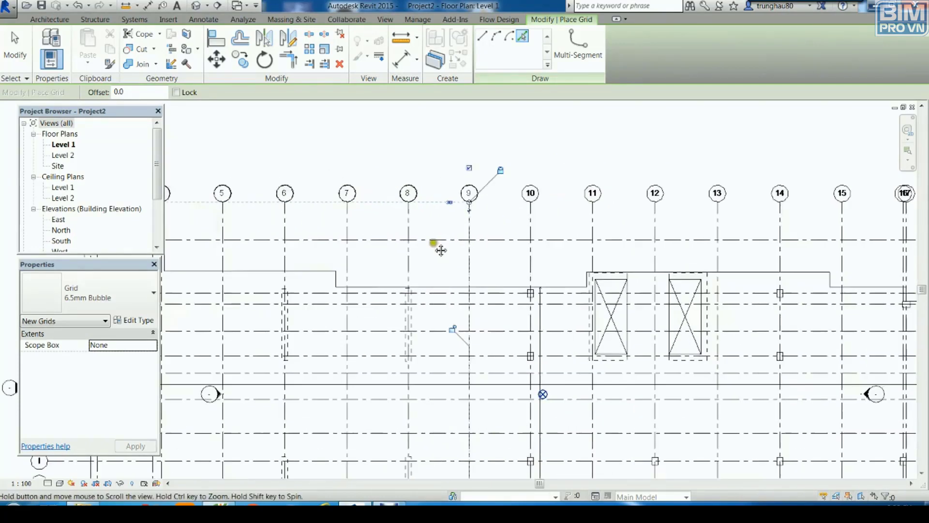
pyautogui.click(460, 237)
pyautogui.click(522, 234)
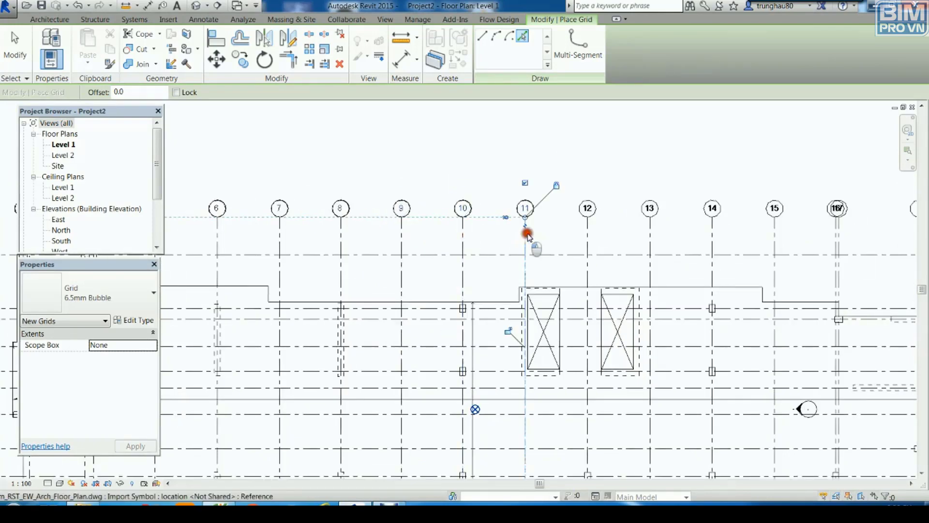
pyautogui.click(587, 235)
pyautogui.click(649, 235)
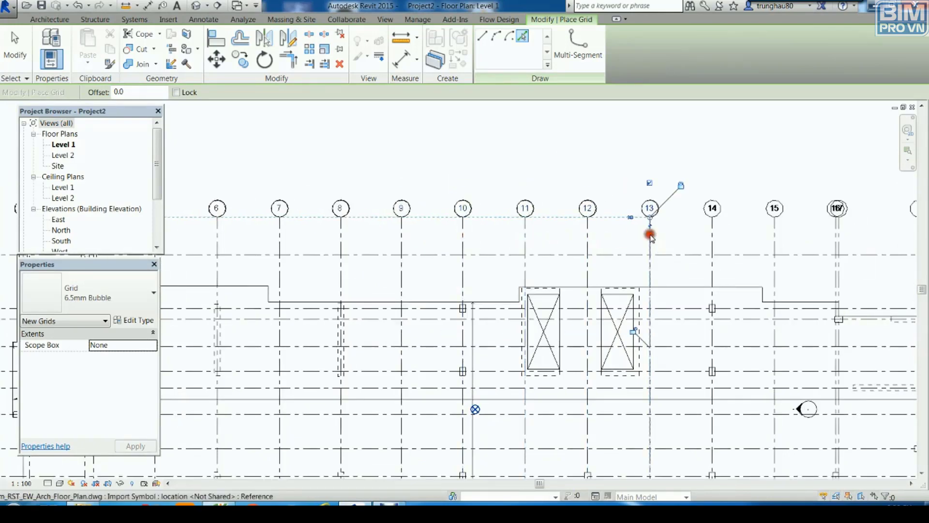
pyautogui.click(712, 236)
pyautogui.click(775, 237)
pyautogui.moveTo(813, 237); pyautogui.dragTo(729, 244, button='middle')
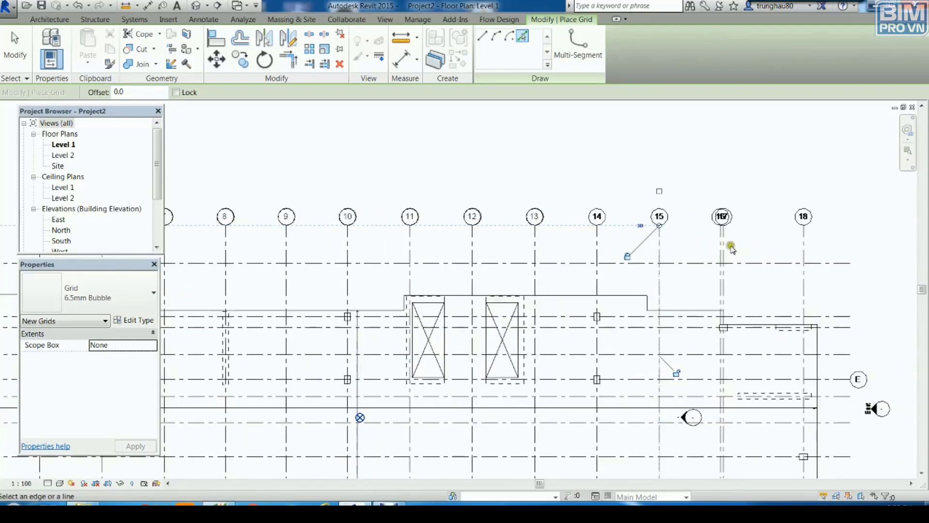
pyautogui.scroll(3, 731, 240)
pyautogui.click(716, 239)
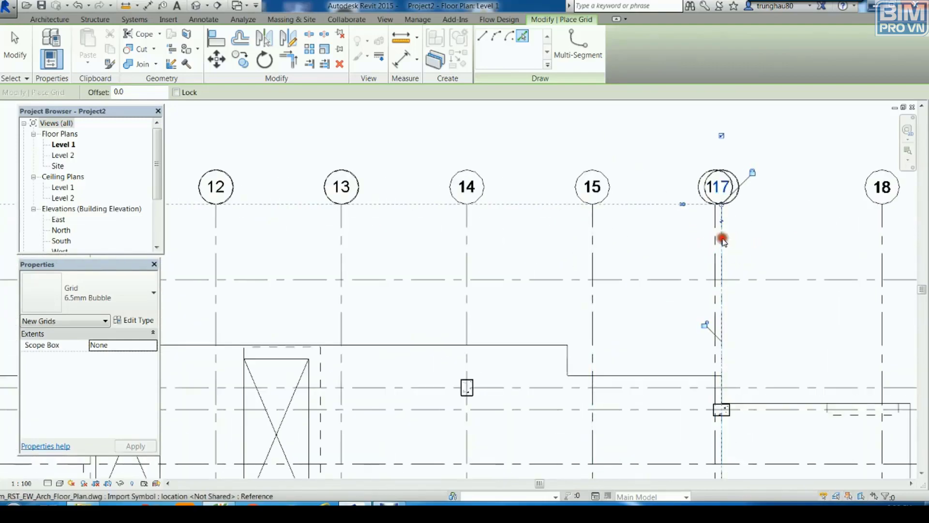
pyautogui.click(882, 240)
pyautogui.scroll(-3, 828, 245)
pyautogui.scroll(-2, 484, 242)
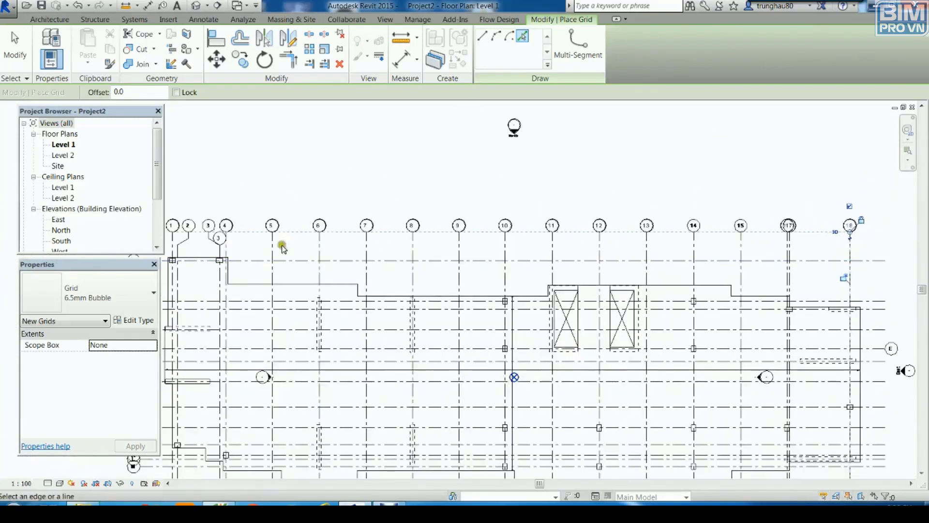
pyautogui.moveTo(302, 193); pyautogui.dragTo(596, 184, button='middle')
pyautogui.scroll(2, 405, 276)
pyautogui.scroll(2, 467, 263)
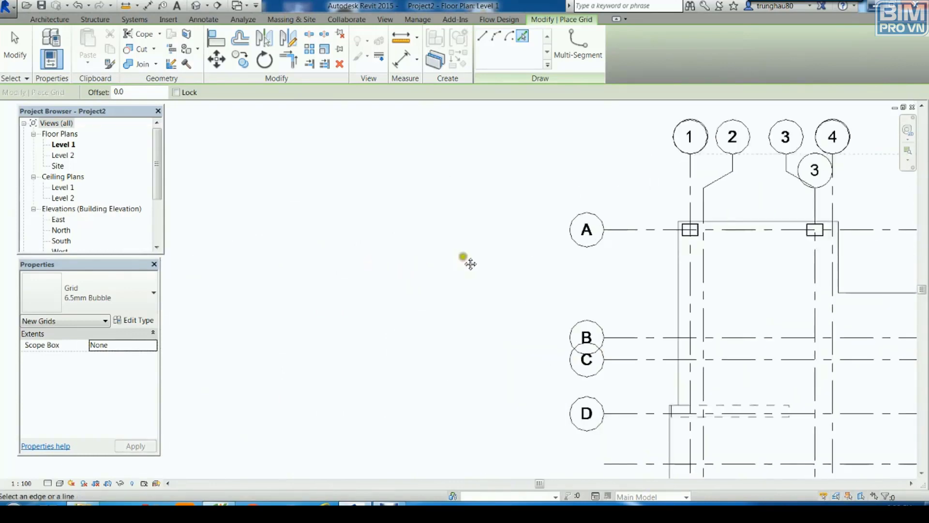
pyautogui.moveTo(466, 263); pyautogui.dragTo(345, 272, button='middle')
# - Add a grid on CAD line A and rename its bubble from 19 to A
pyautogui.click(499, 240)
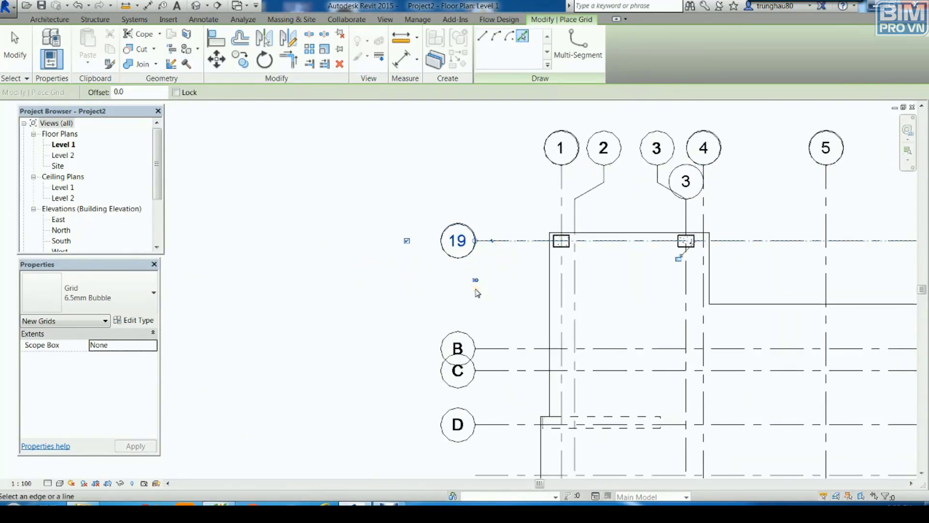
pyautogui.press('Escape')
pyautogui.press('Escape')
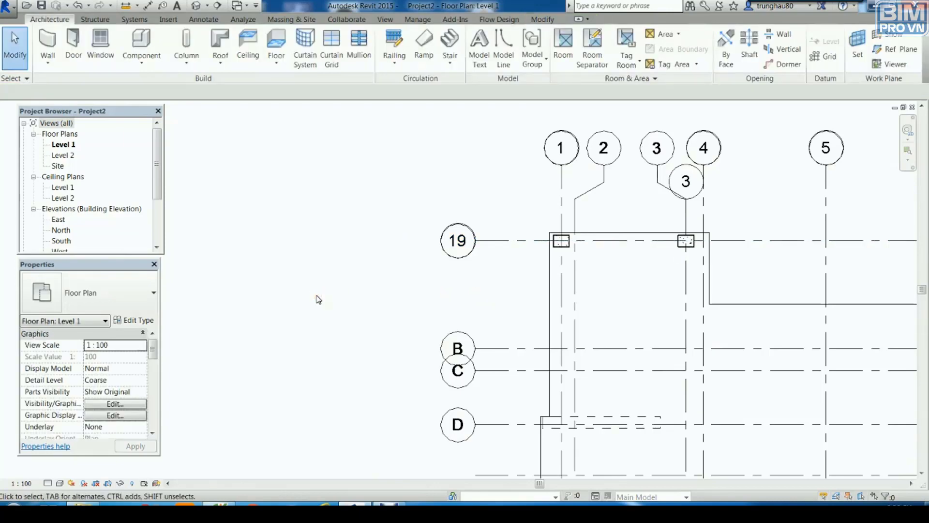
pyautogui.click(456, 244)
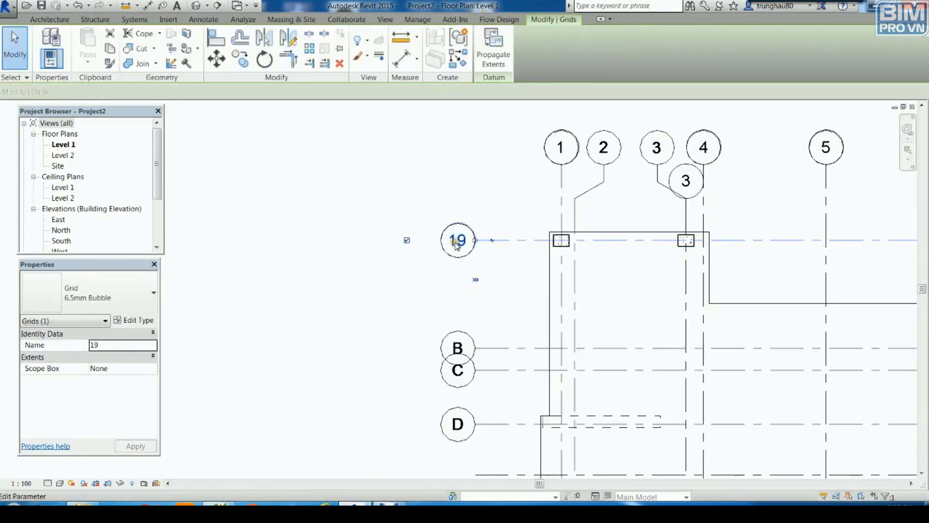
pyautogui.click(458, 243)
pyautogui.moveTo(453, 242); pyautogui.dragTo(438, 241)
pyautogui.write('A')
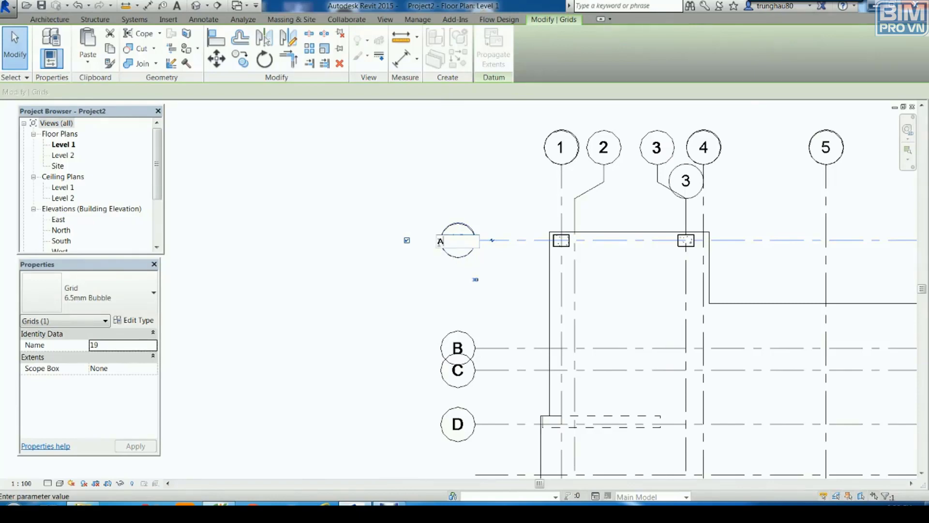
pyautogui.click(416, 200)
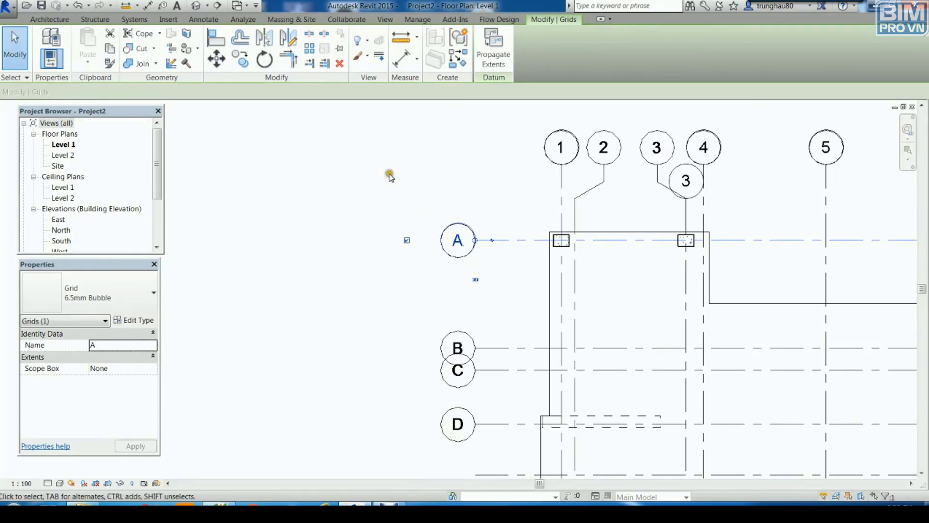
pyautogui.click(49, 19)
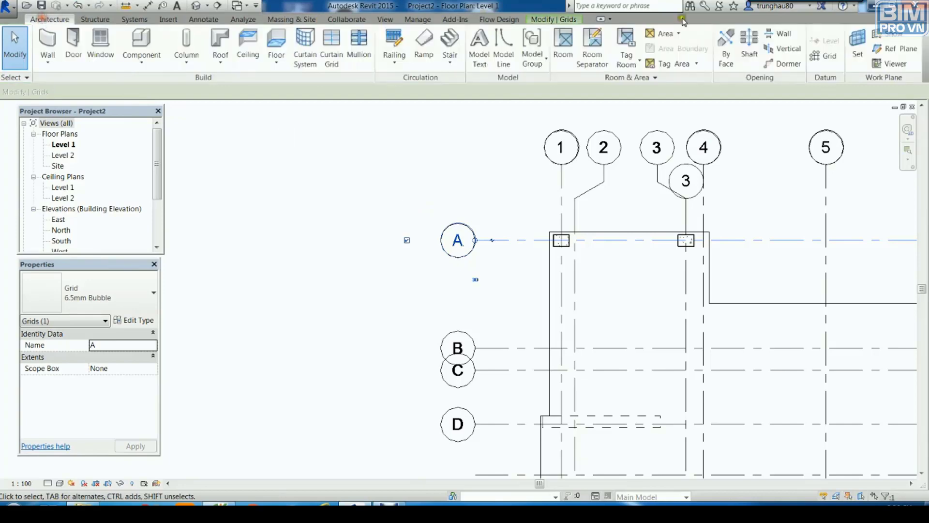
# - Pick grids on the horizontal CAD lines B, C, D and the line between D and F
pyautogui.click(825, 56)
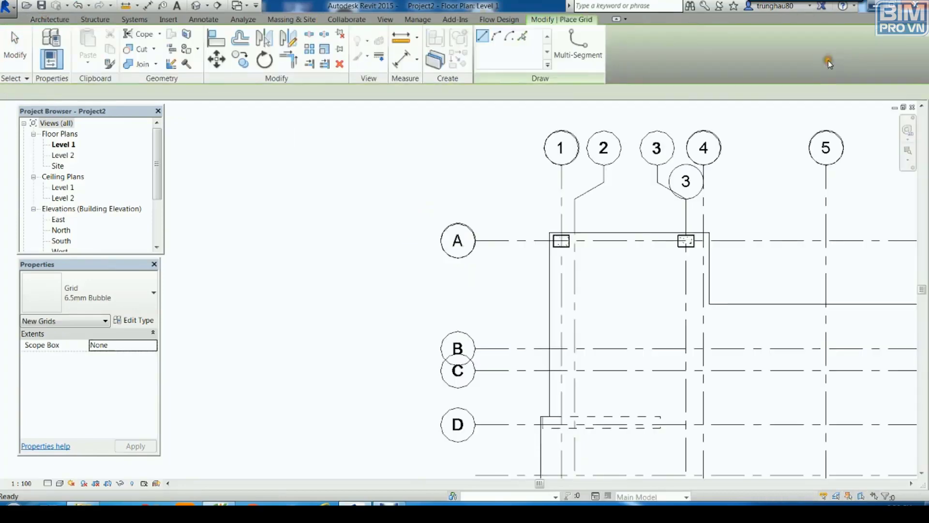
pyautogui.click(523, 36)
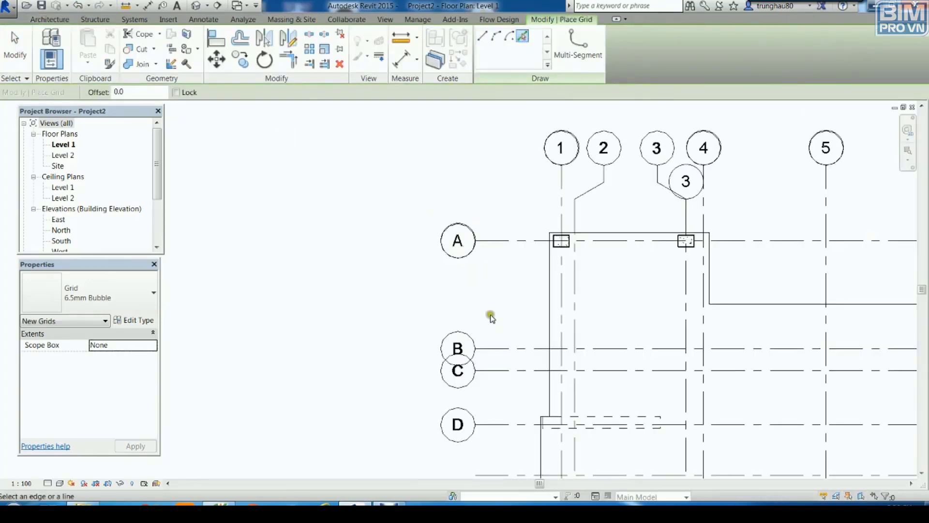
pyautogui.click(490, 348)
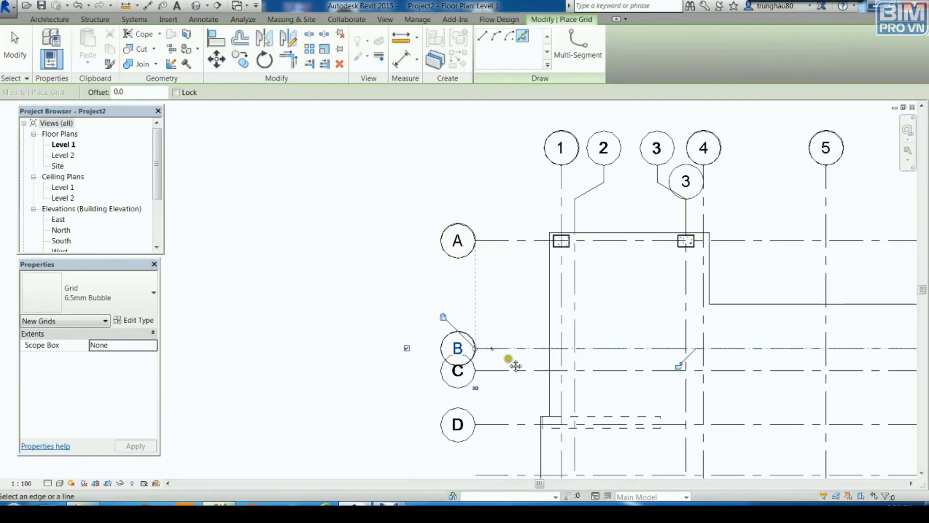
pyautogui.moveTo(512, 363); pyautogui.dragTo(513, 257, button='middle')
pyautogui.click(509, 265)
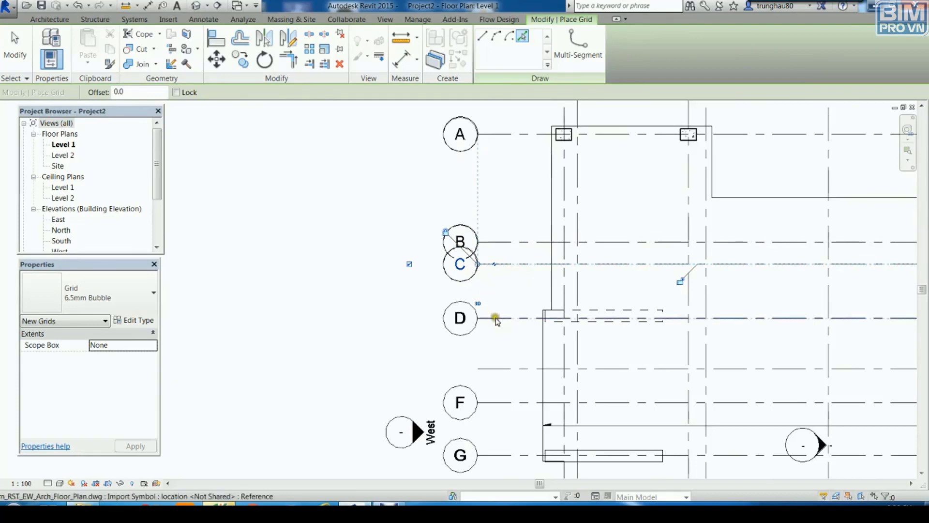
pyautogui.click(495, 317)
pyautogui.click(495, 364)
# - Pick grids on the remaining horizontal CAD lines F through M
pyautogui.moveTo(493, 382); pyautogui.dragTo(544, 278, button='middle')
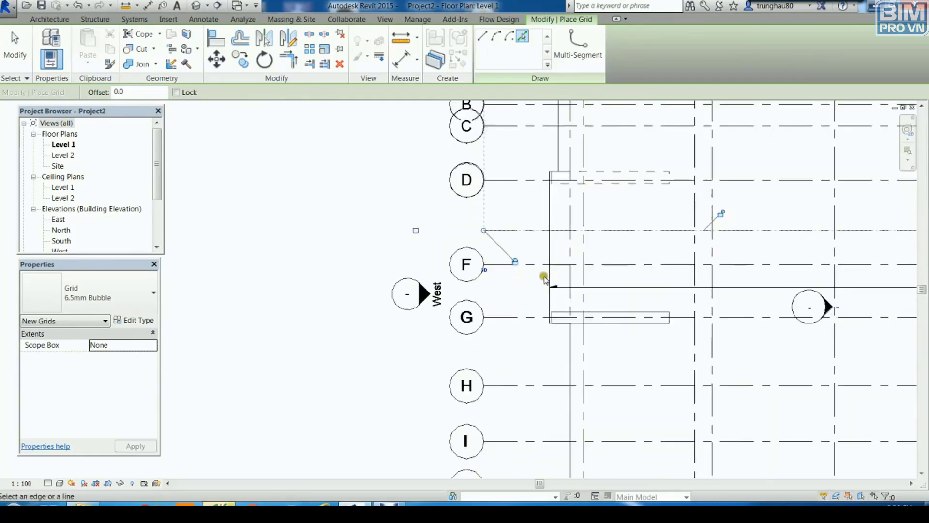
pyautogui.click(536, 266)
pyautogui.click(511, 316)
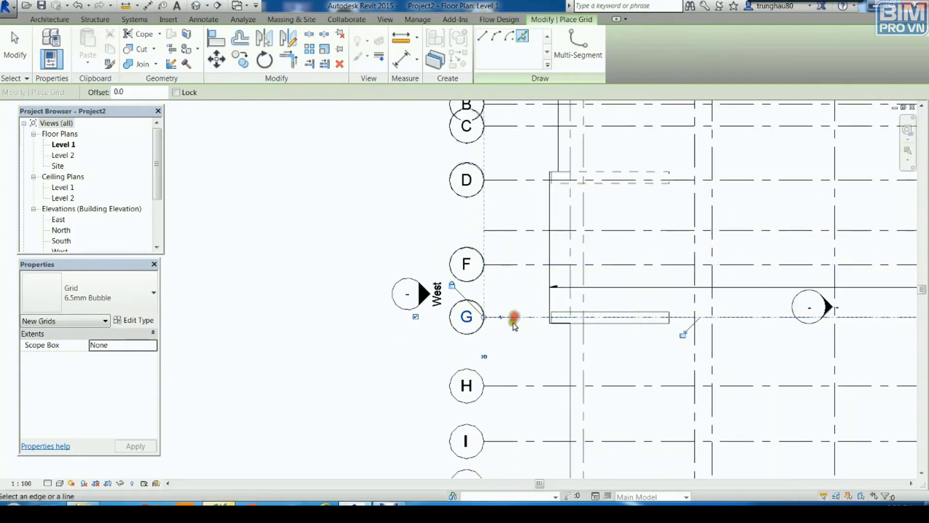
pyautogui.click(506, 387)
pyautogui.moveTo(549, 413); pyautogui.dragTo(560, 259, button='middle')
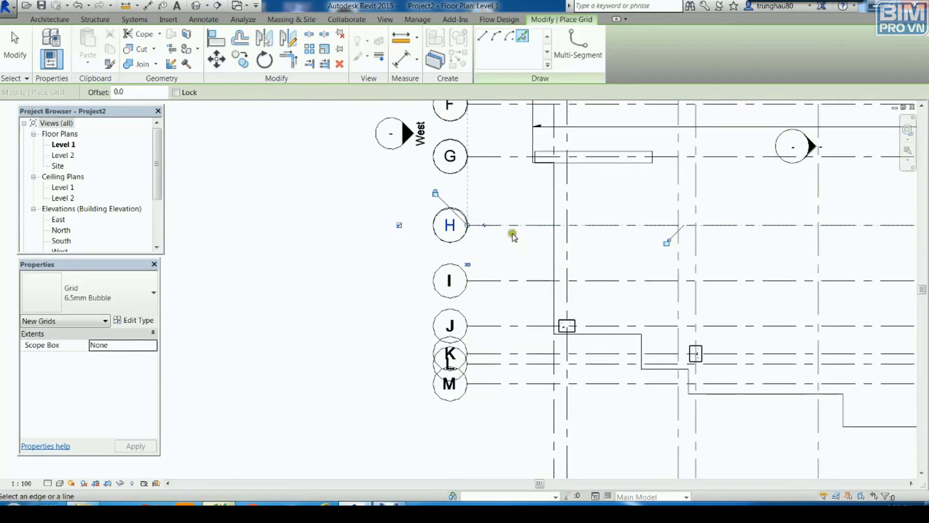
pyautogui.click(488, 281)
pyautogui.click(493, 325)
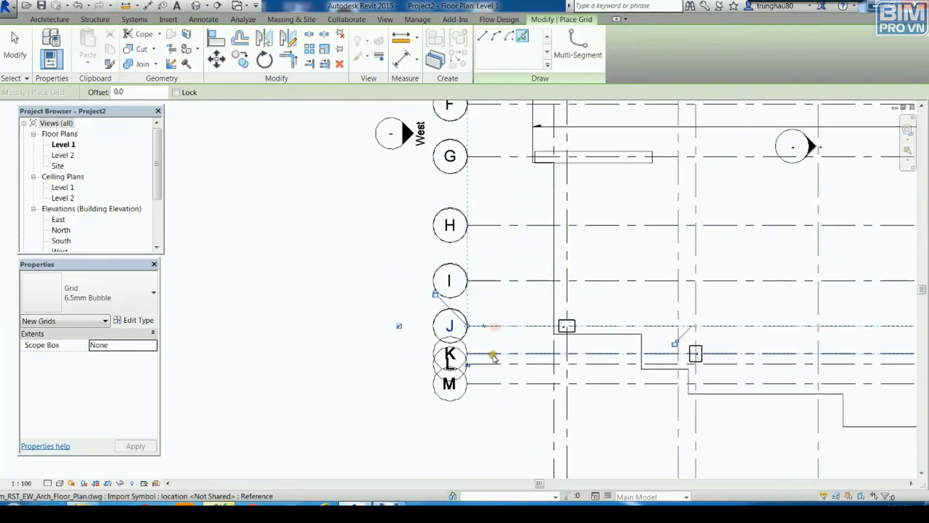
pyautogui.click(492, 355)
pyautogui.click(491, 383)
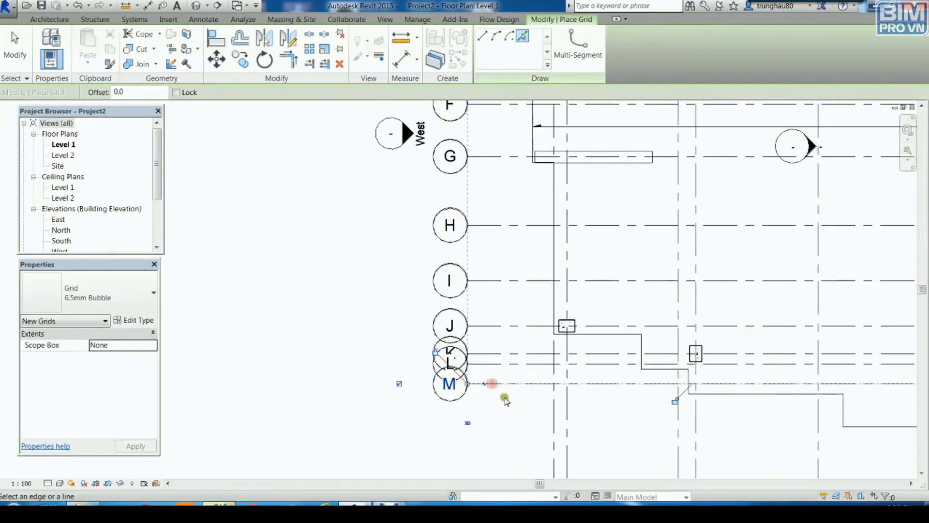
pyautogui.scroll(-4, 492, 383)
pyautogui.moveTo(507, 404); pyautogui.dragTo(359, 407, button='middle')
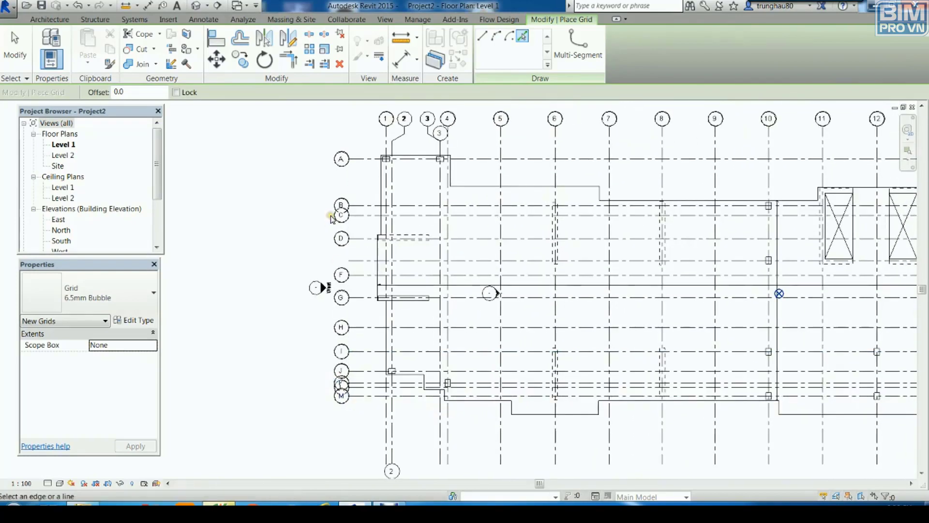
# - End grid placement and turn on grid E's left-end bubble, then deselect it
pyautogui.press('Escape')
pyautogui.press('Escape')
pyautogui.scroll(-2, 725, 296)
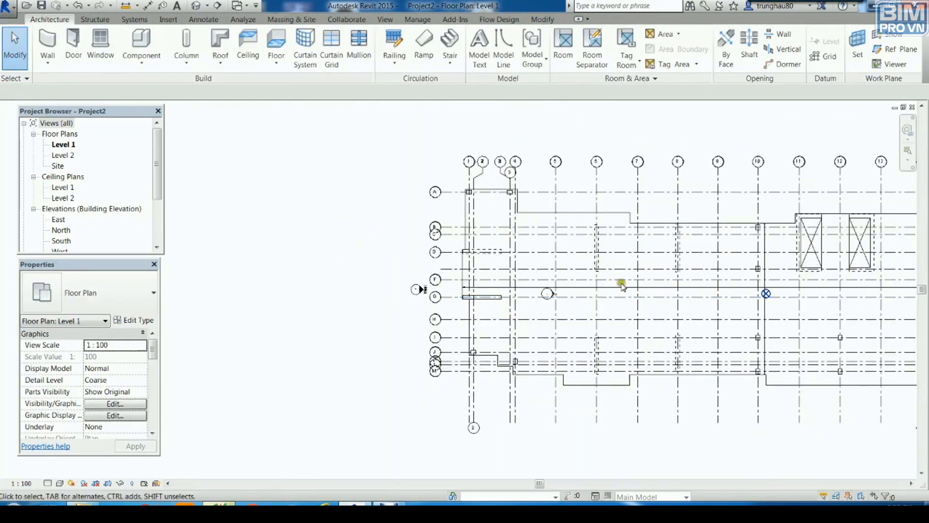
pyautogui.scroll(3, 473, 261)
pyautogui.scroll(1, 491, 224)
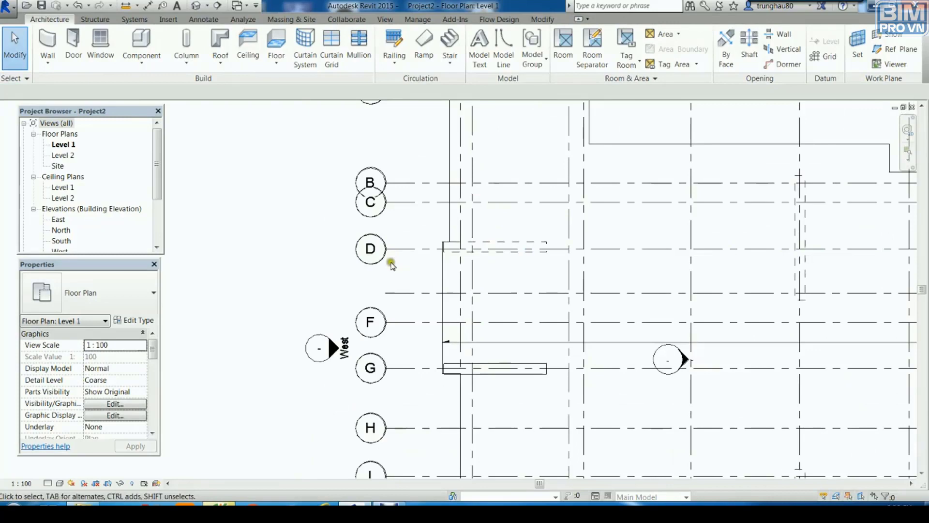
pyautogui.click(380, 292)
pyautogui.scroll(-1, 515, 302)
pyautogui.scroll(-3, 699, 295)
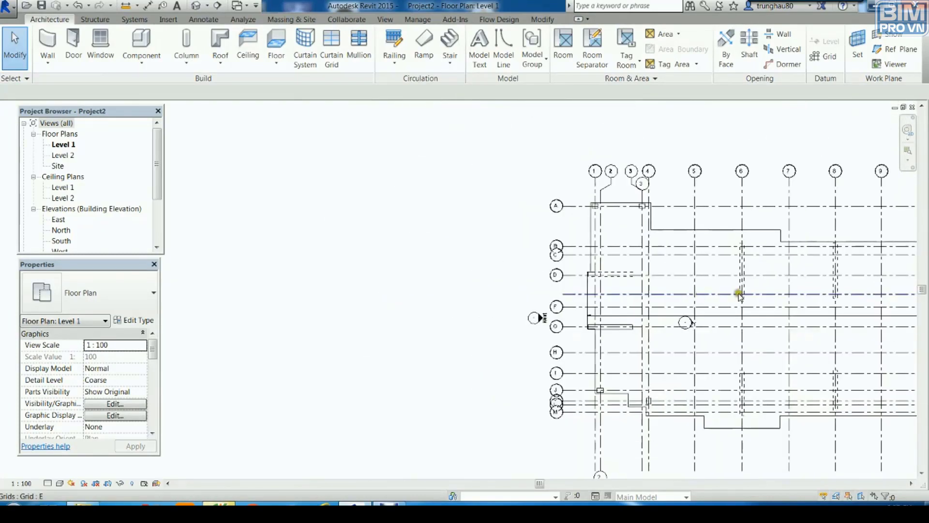
pyautogui.click(619, 298)
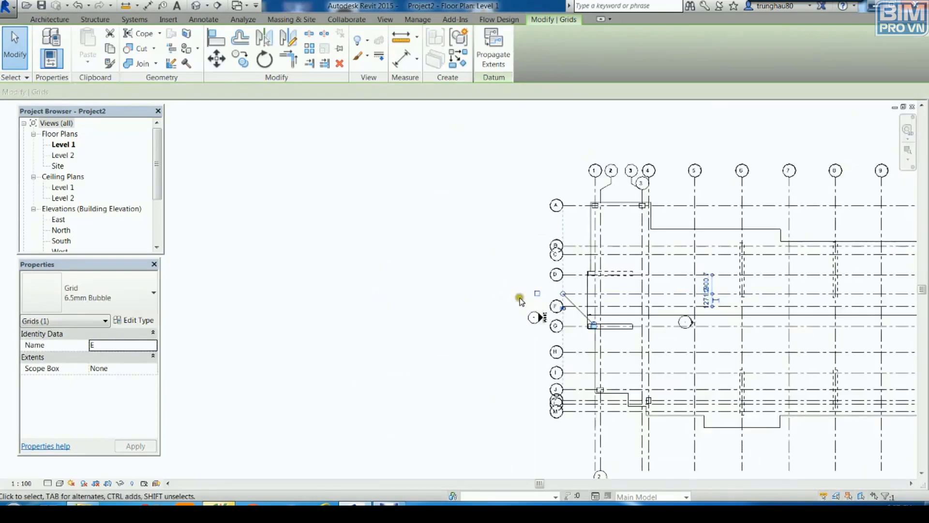
pyautogui.scroll(2, 529, 302)
pyautogui.click(541, 278)
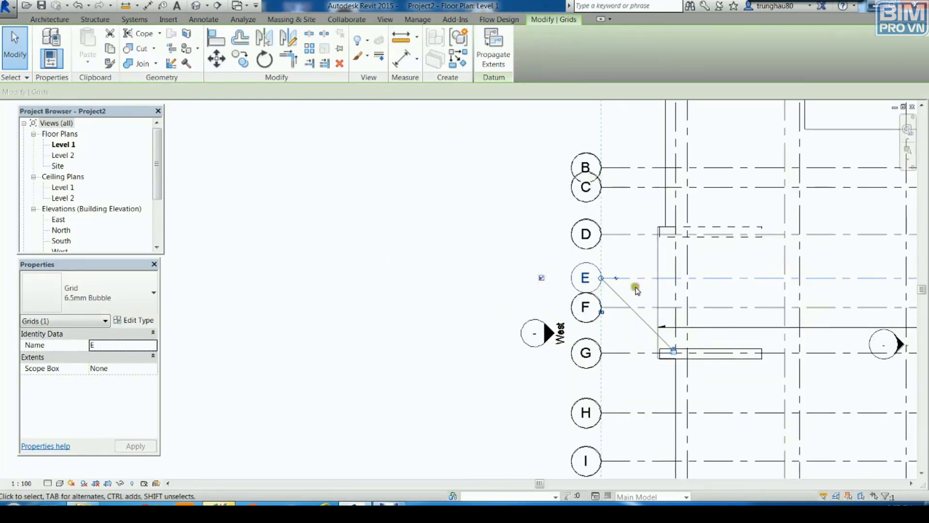
pyautogui.scroll(-2, 637, 290)
pyautogui.scroll(-1, 677, 290)
pyautogui.scroll(-2, 726, 300)
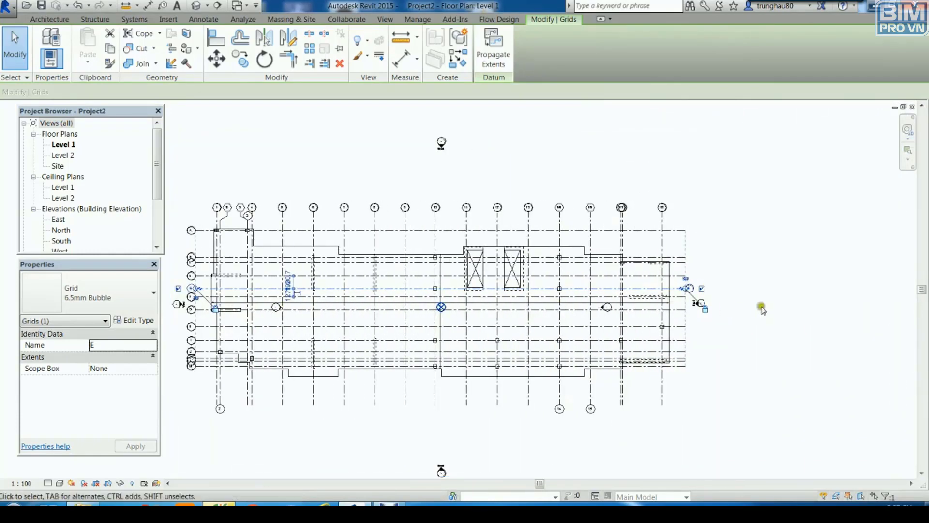
pyautogui.scroll(2, 726, 300)
pyautogui.scroll(1, 707, 292)
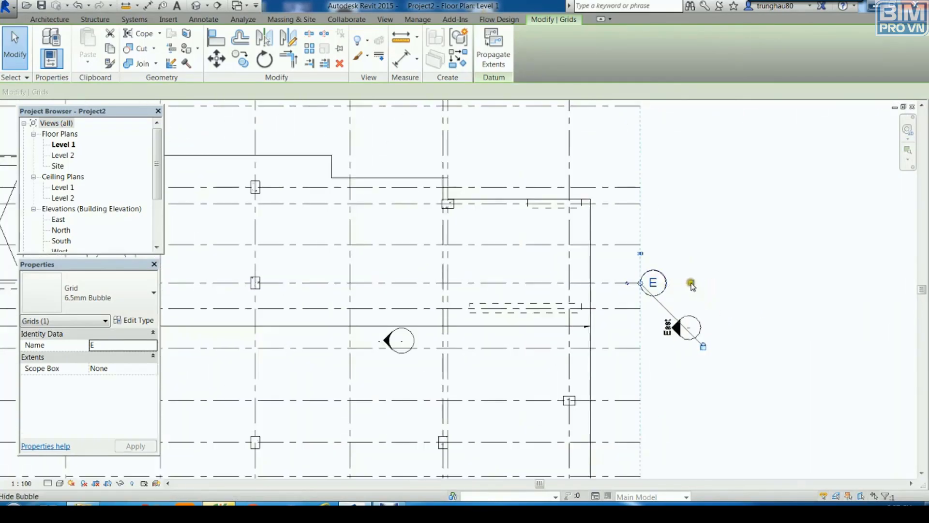
pyautogui.click(767, 308)
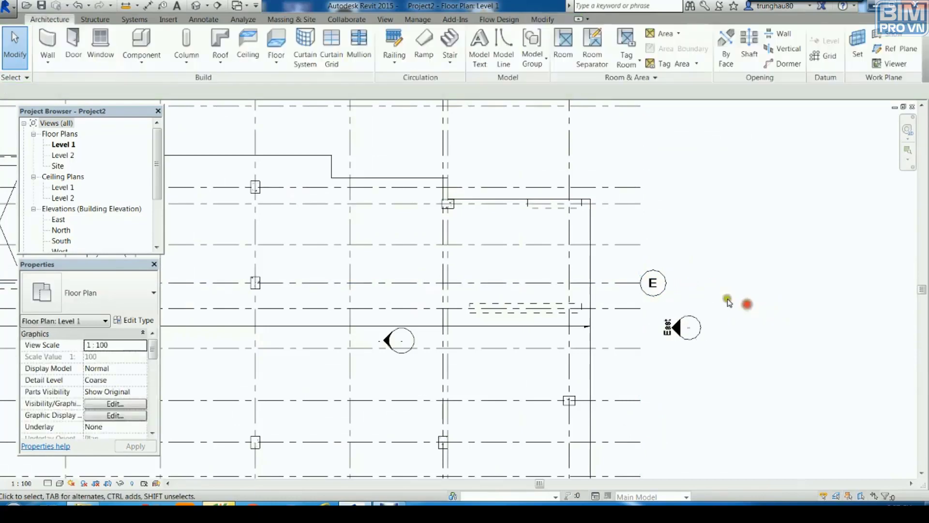
# - Pan and zoom the plan to review grids 1 through 17 and A through M
pyautogui.scroll(-2, 650, 285)
pyautogui.scroll(-1, 648, 283)
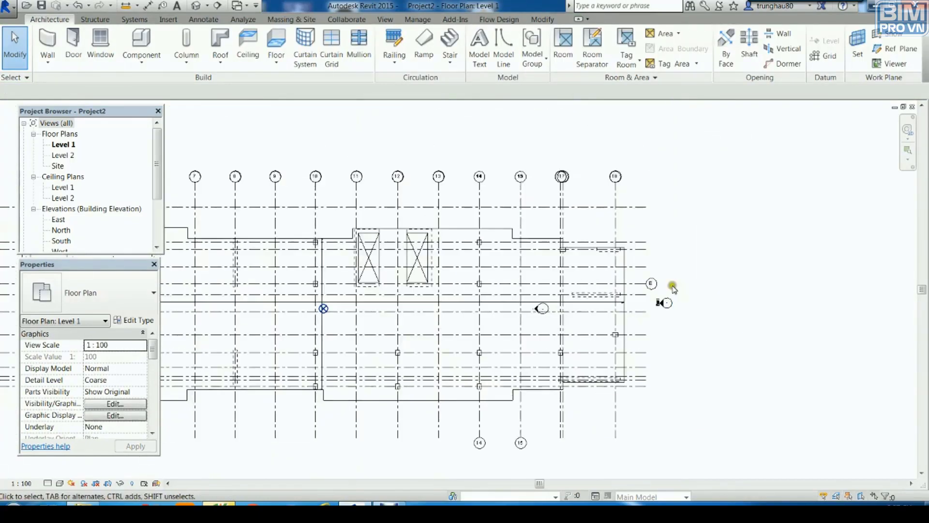
pyautogui.scroll(2, 646, 281)
pyautogui.scroll(1, 643, 283)
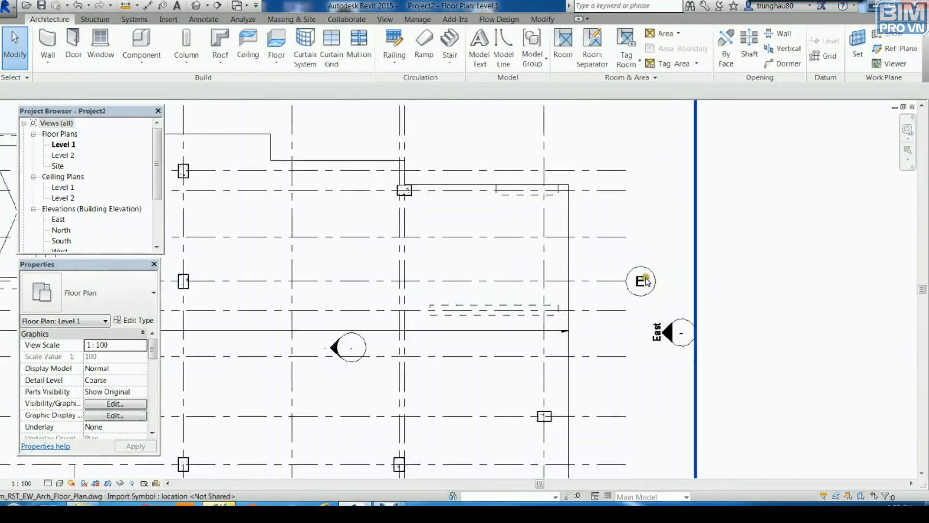
pyautogui.scroll(-3, 646, 281)
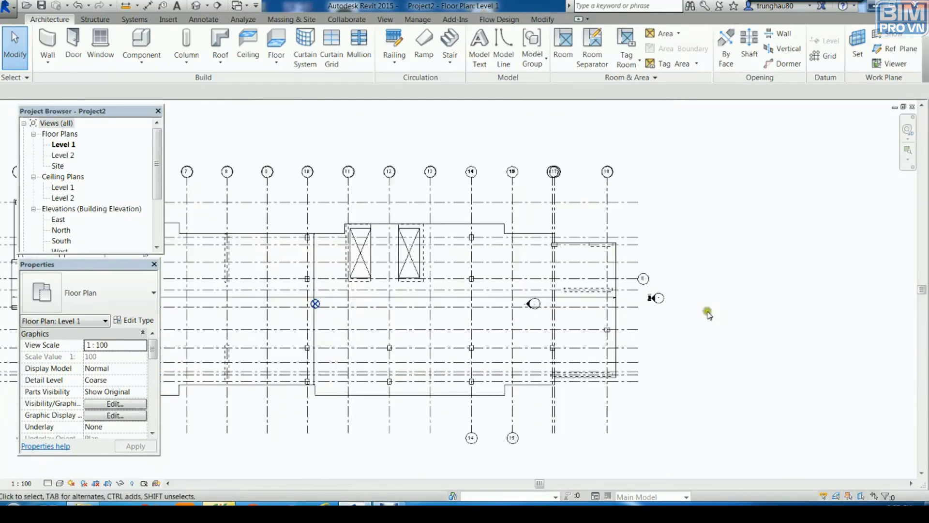
pyautogui.moveTo(709, 311); pyautogui.dragTo(845, 319, button='middle')
pyautogui.moveTo(373, 305); pyautogui.dragTo(698, 315, button='middle')
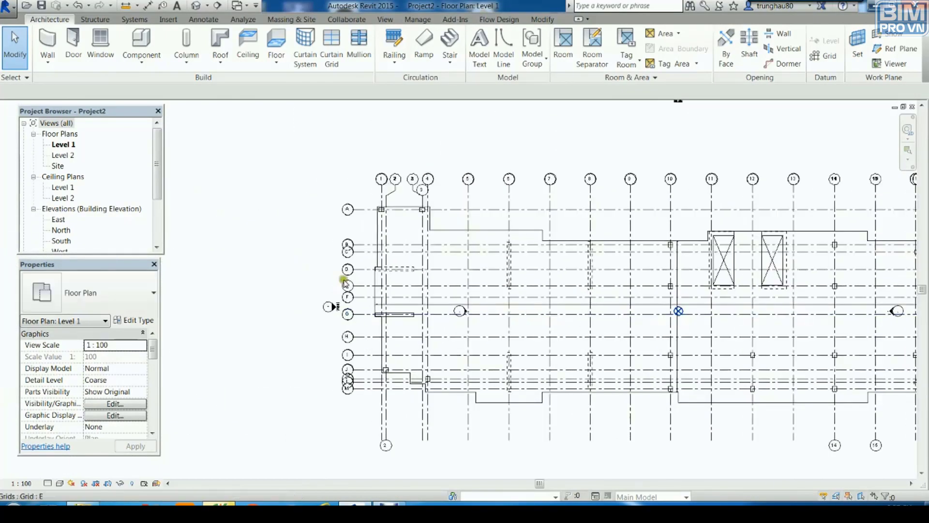
pyautogui.moveTo(288, 225); pyautogui.dragTo(237, 224, button='middle')
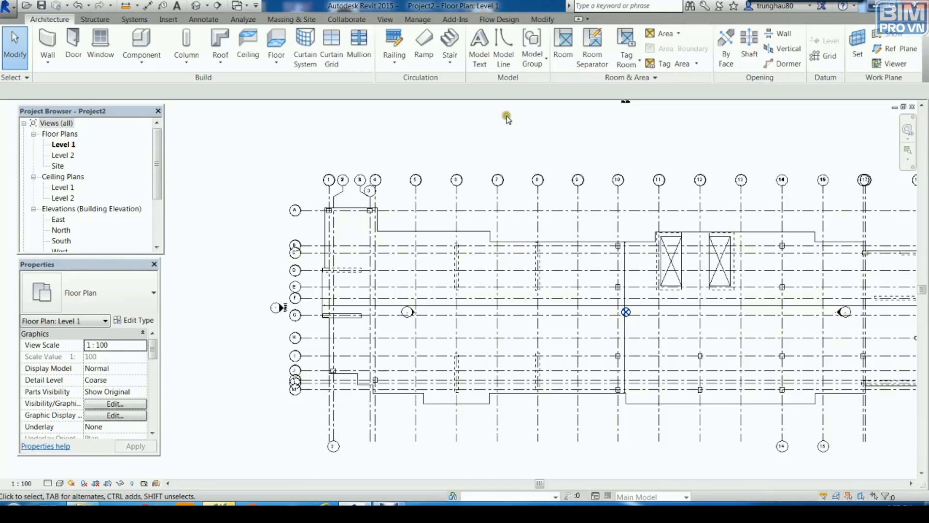
# - Hide the imported architectural floor plan in Visibility/Graphics and zoom to fit the grid
pyautogui.press('v')
pyautogui.press('g')
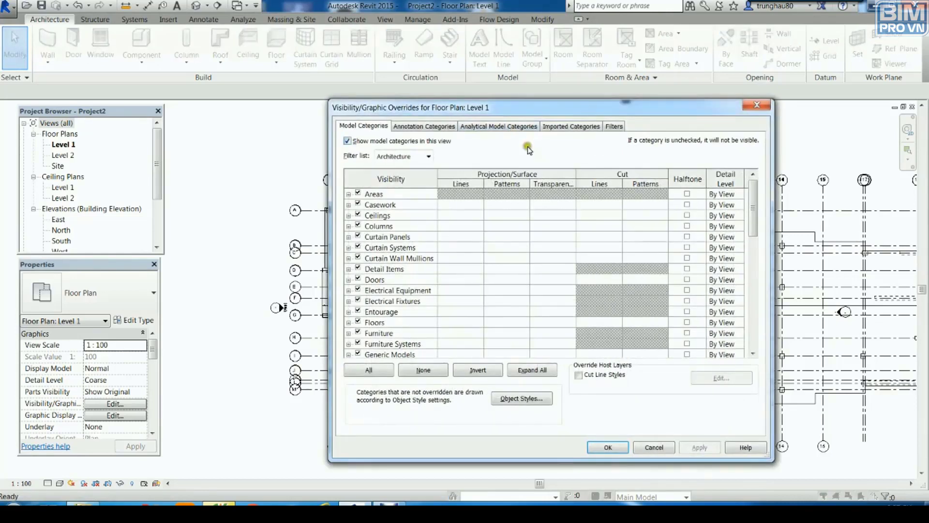
pyautogui.click(586, 128)
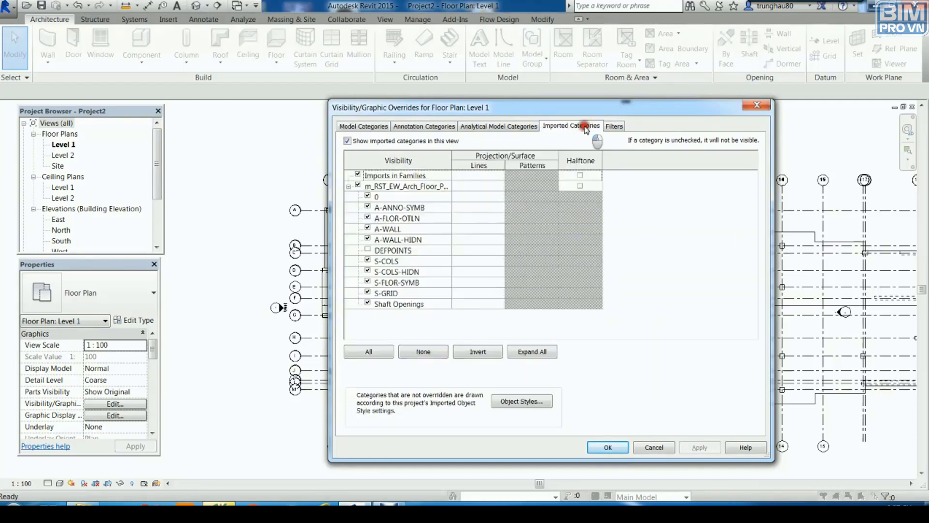
pyautogui.click(359, 176)
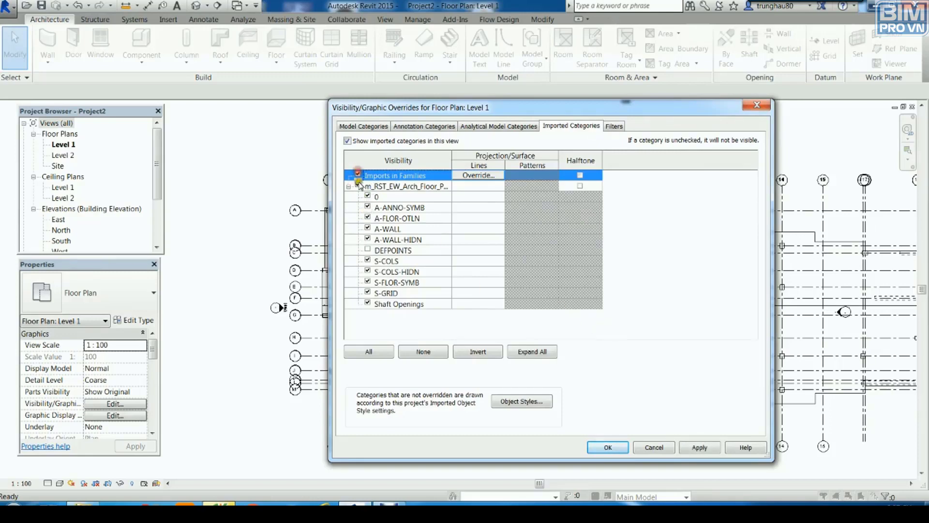
pyautogui.click(357, 186)
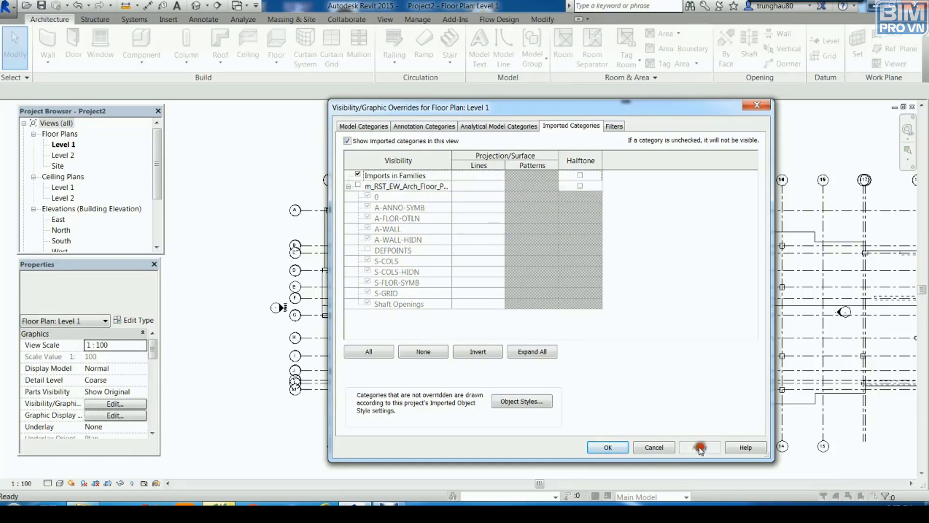
pyautogui.click(609, 447)
pyautogui.press('z')
pyautogui.press('f')
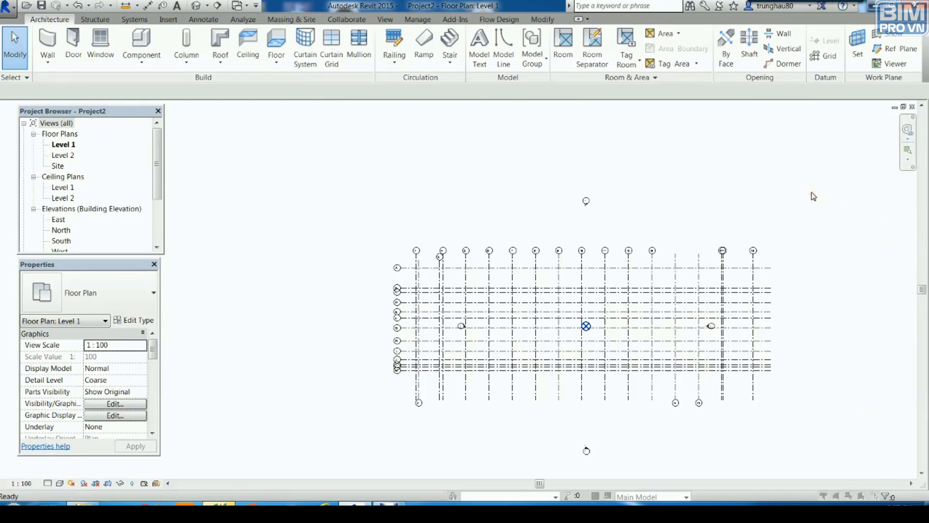
# - Turn the imported architectural floor plan back on in Visibility/Graphics and zoom in
pyautogui.press('v')
pyautogui.press('g')
pyautogui.click(552, 127)
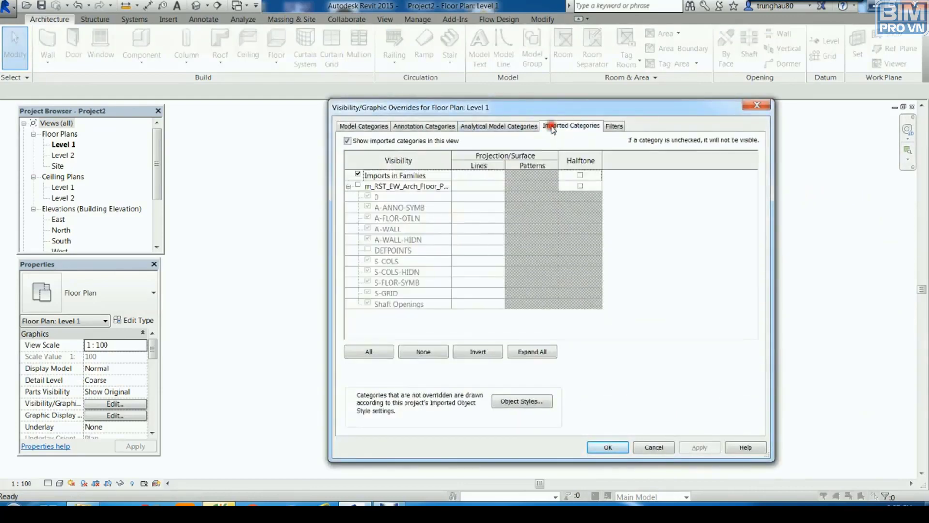
pyautogui.click(357, 186)
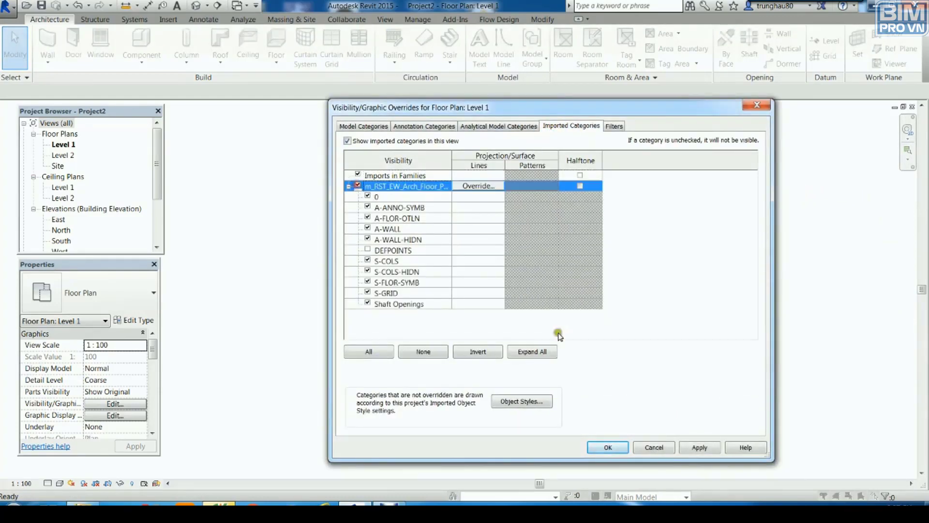
pyautogui.click(710, 452)
pyautogui.click(618, 446)
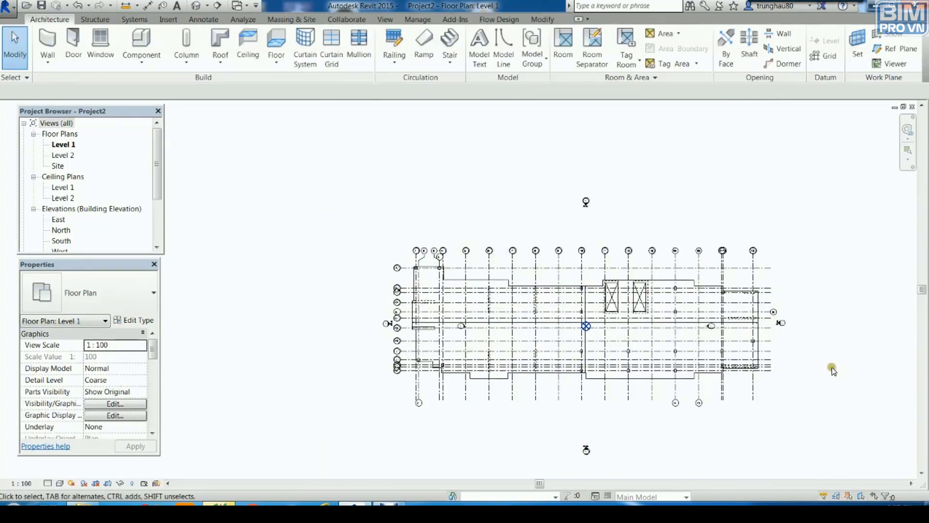
pyautogui.scroll(1, 833, 371)
pyautogui.scroll(1, 833, 371)
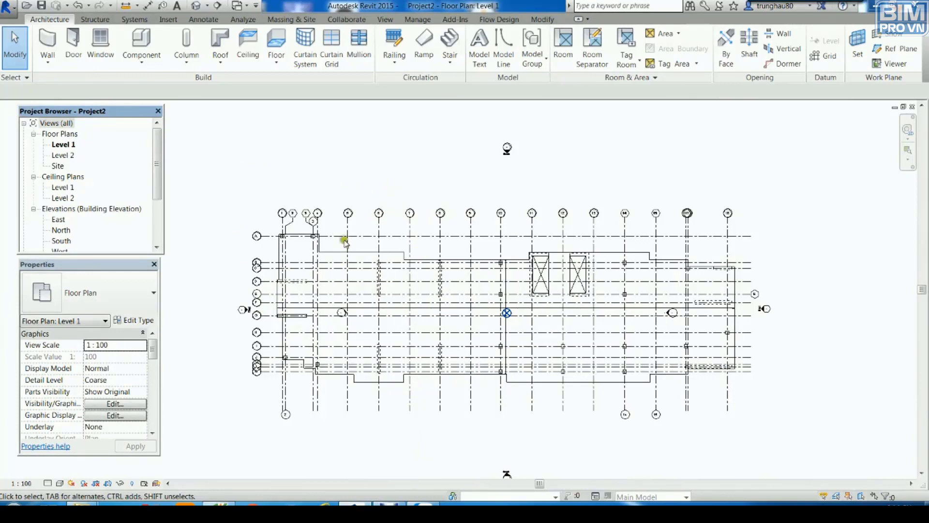
pyautogui.scroll(1, 341, 197)
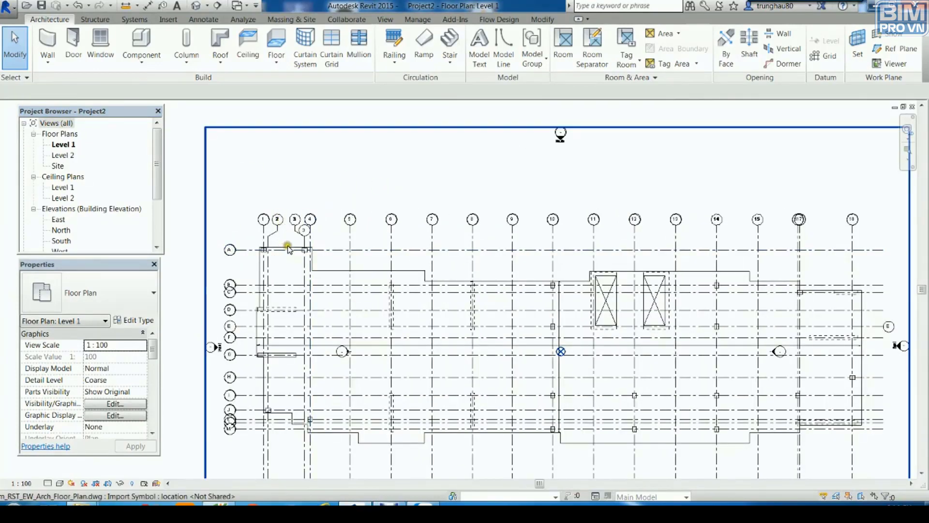
pyautogui.scroll(2, 423, 274)
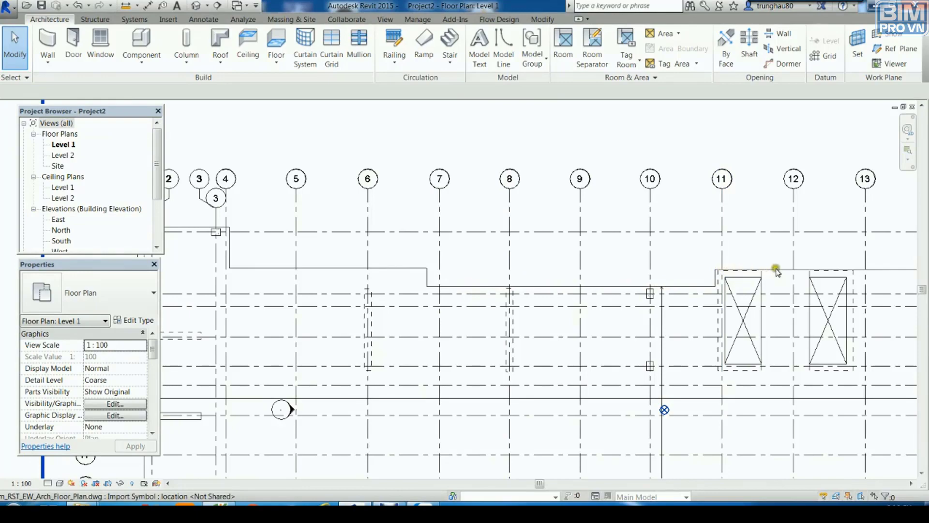
pyautogui.scroll(-2, 788, 272)
pyautogui.scroll(-3, 789, 272)
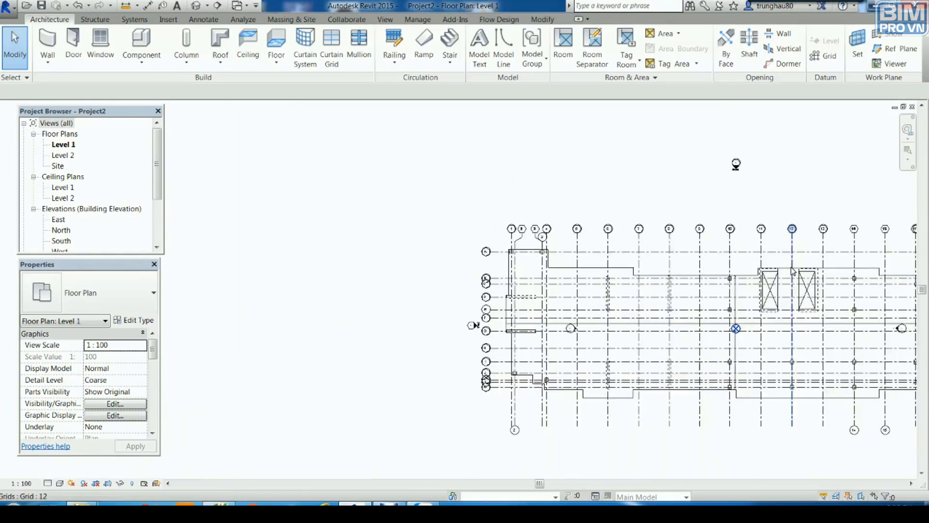
pyautogui.scroll(1, 581, 240)
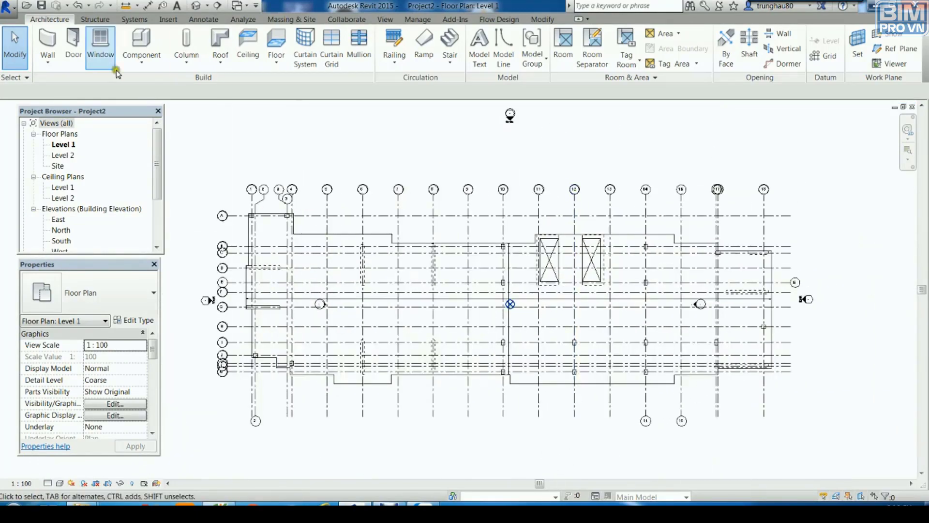
# - Start a Generic 150mm structural floor on Level 1 using the Pick Lines tool
pyautogui.click(94, 20)
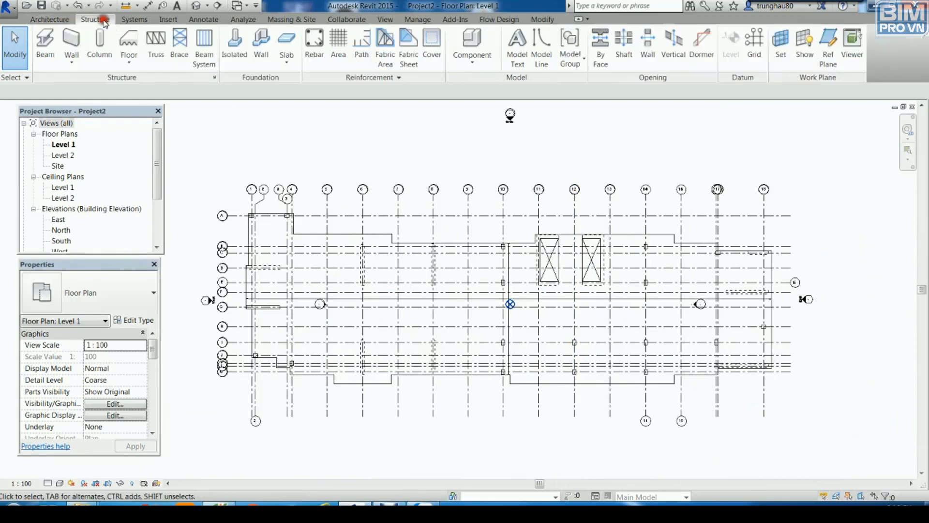
pyautogui.click(135, 67)
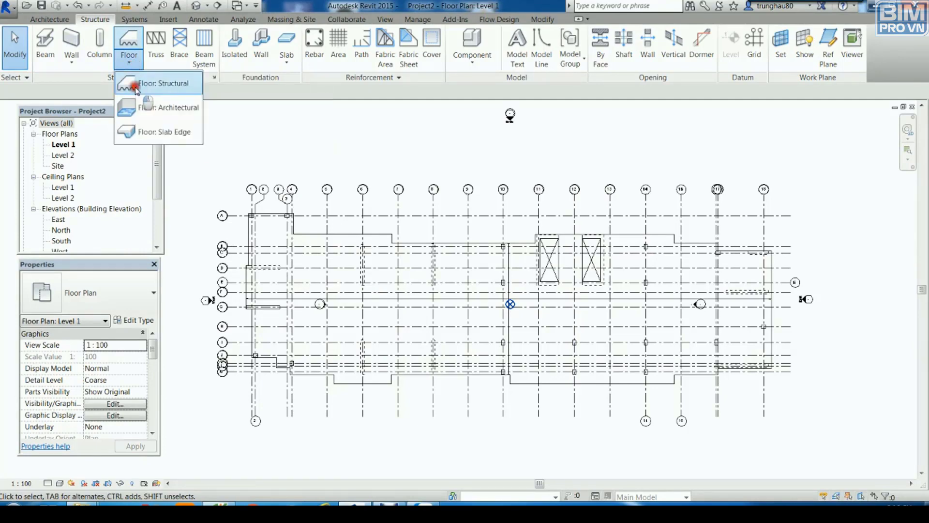
pyautogui.click(136, 86)
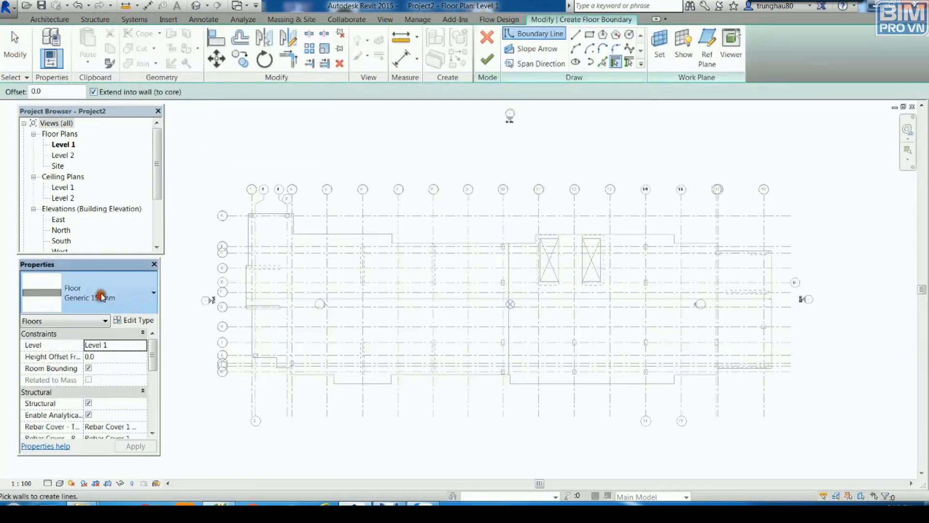
pyautogui.click(103, 285)
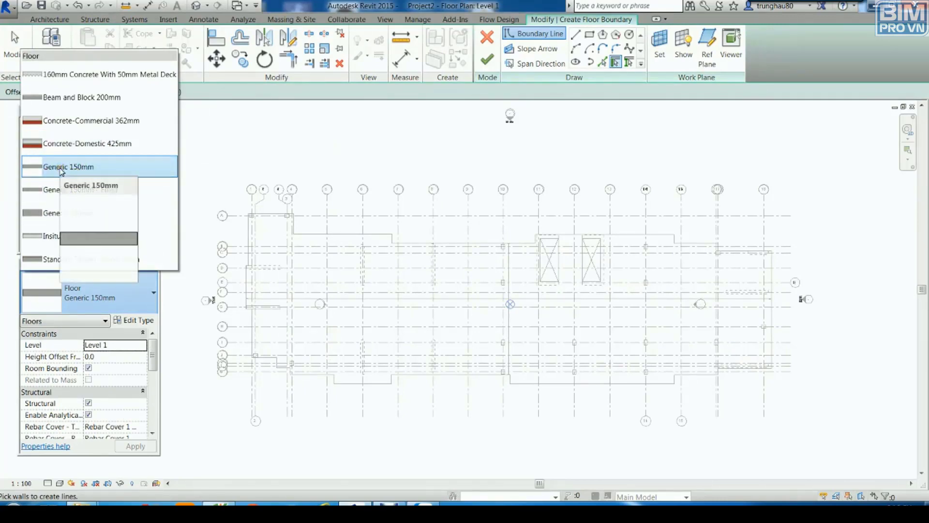
pyautogui.click(61, 168)
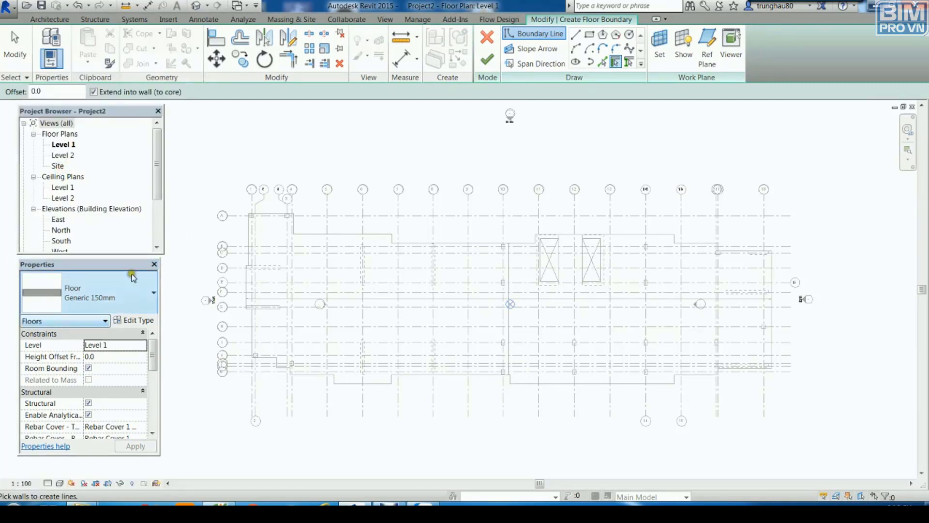
pyautogui.click(601, 63)
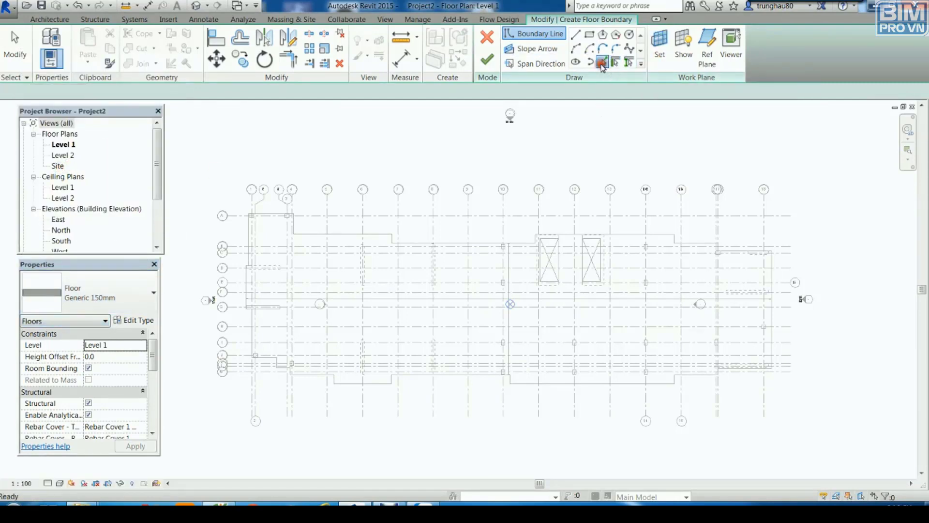
# - Pick the imported plan's top outline lines as boundary, undoing an accidental grid 17 pick
pyautogui.scroll(2, 309, 195)
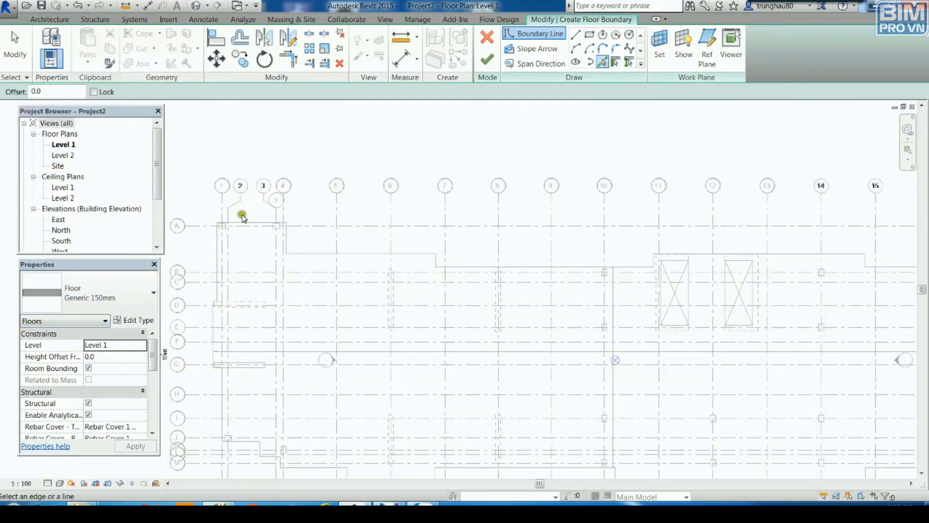
pyautogui.click(288, 241)
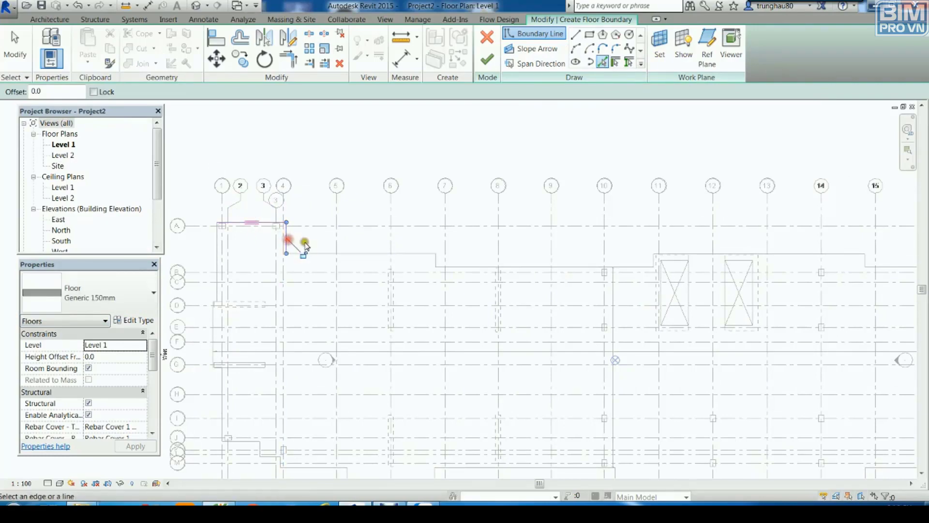
pyautogui.click(313, 253)
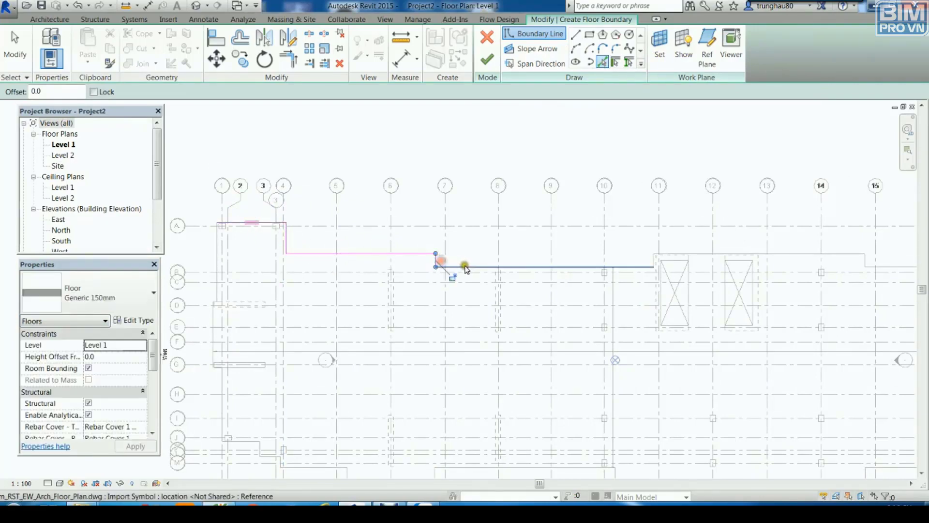
pyautogui.click(478, 266)
pyautogui.scroll(2, 648, 262)
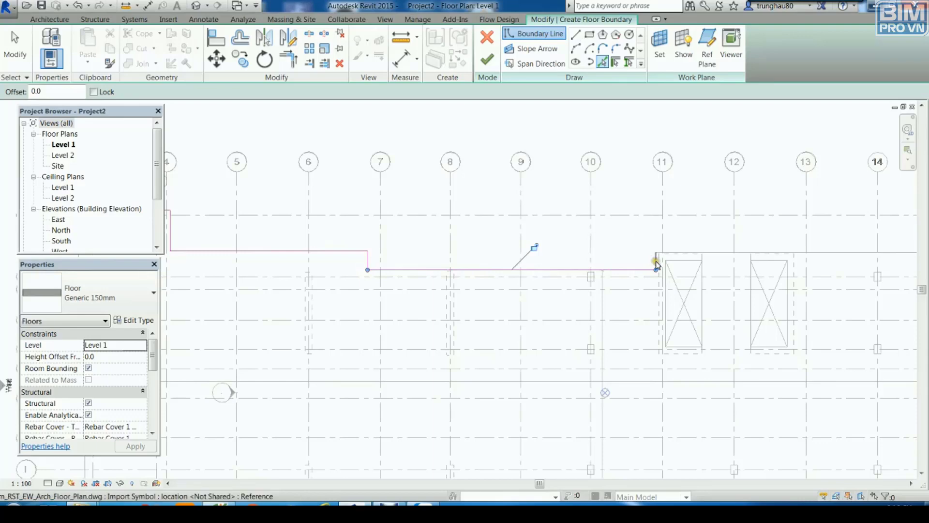
pyautogui.click(778, 253)
pyautogui.moveTo(779, 256); pyautogui.dragTo(604, 296, button='middle')
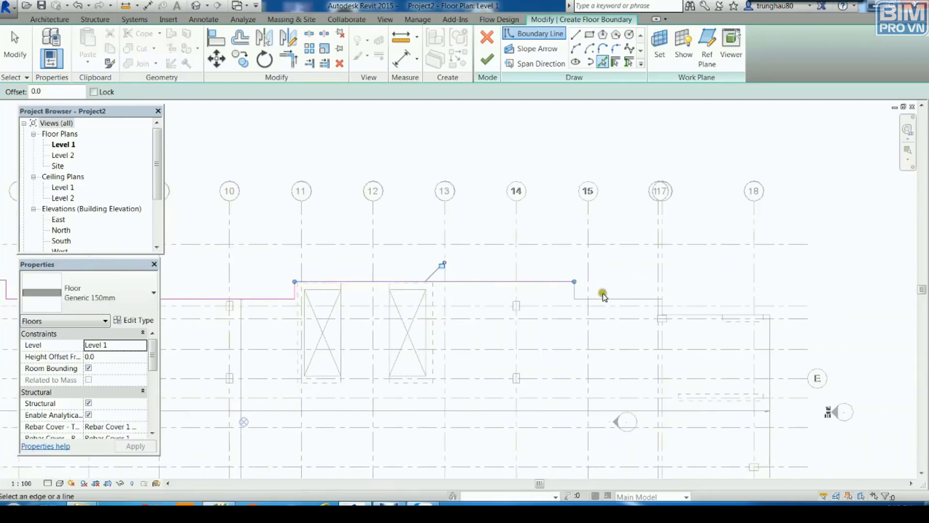
pyautogui.click(585, 299)
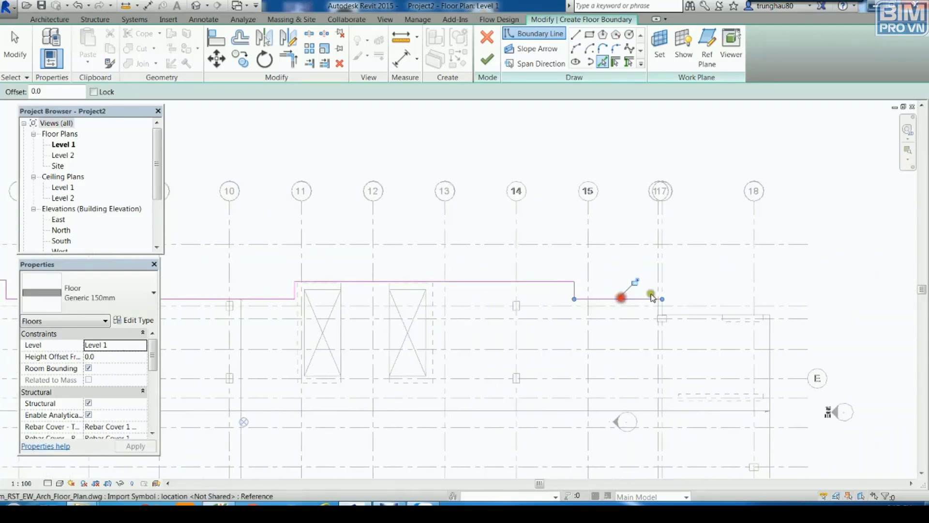
pyautogui.scroll(1, 694, 285)
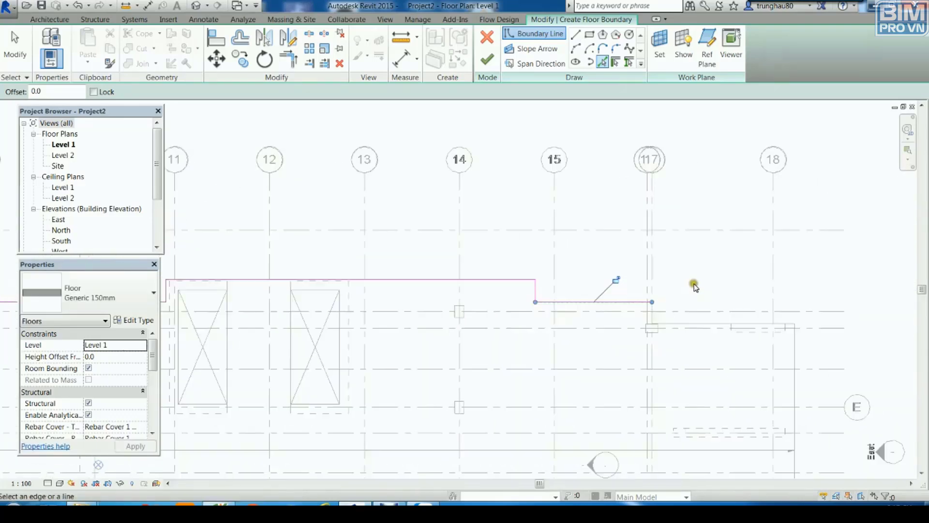
pyautogui.click(654, 321)
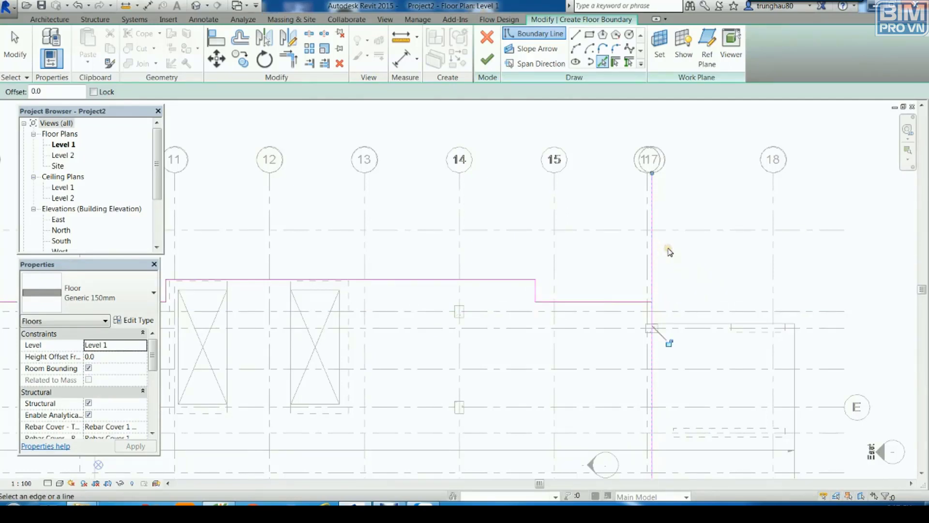
pyautogui.hotkey('ctrl', 'z')
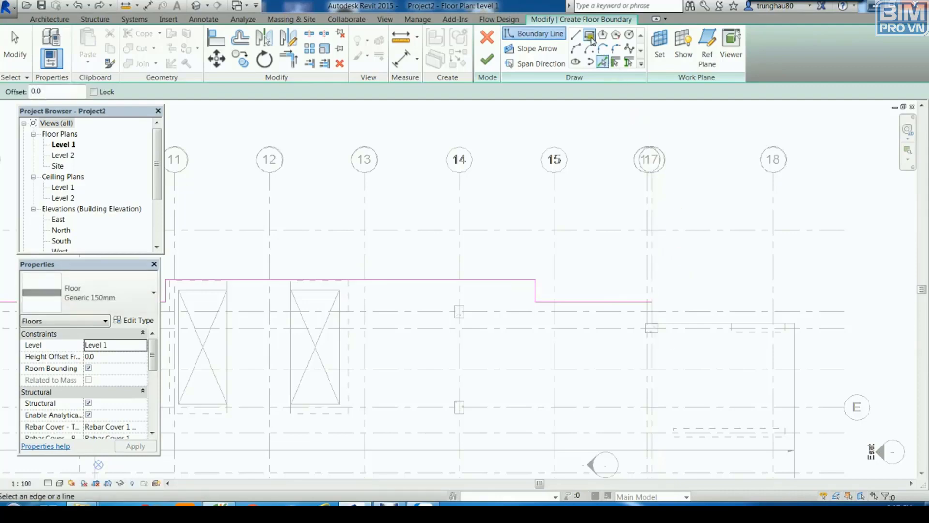
# - Draw boundary segments by hand around the step near grid 15
pyautogui.click(575, 34)
pyautogui.scroll(2, 683, 310)
pyautogui.click(457, 298)
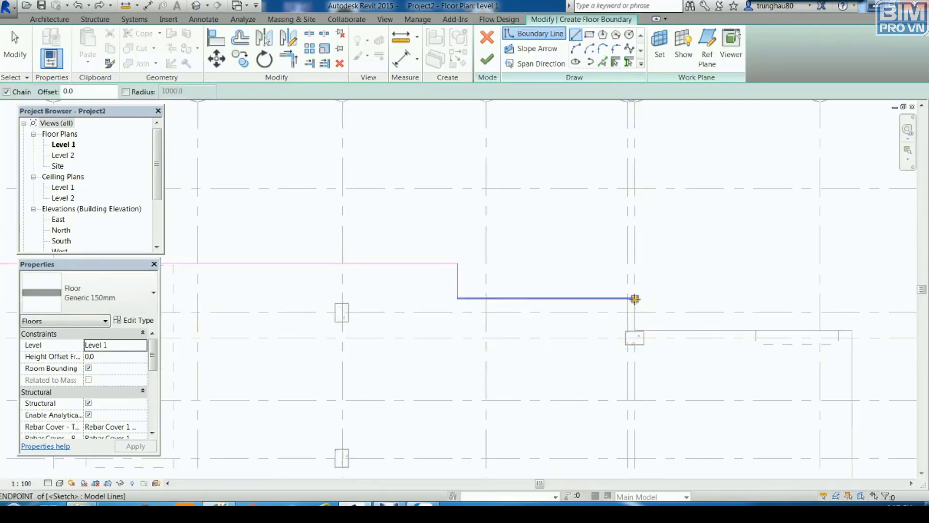
pyautogui.click(635, 298)
pyautogui.click(638, 329)
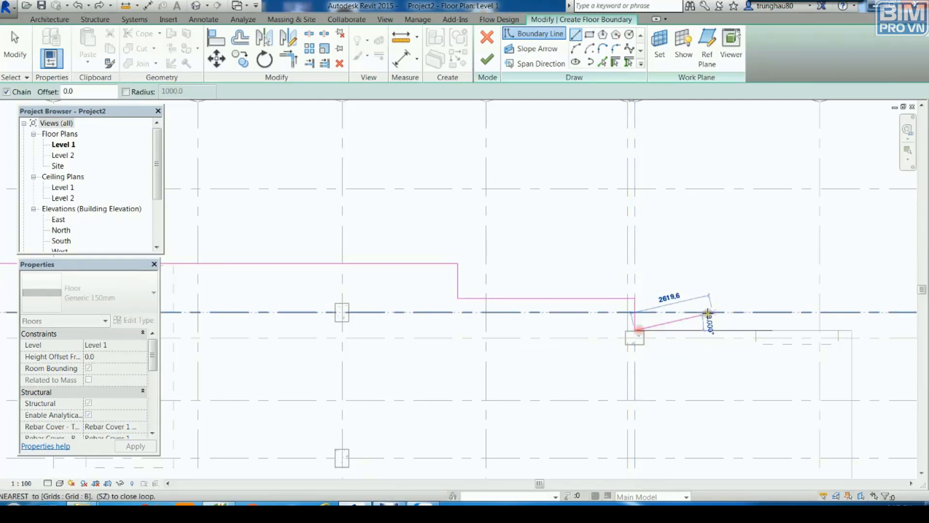
pyautogui.press('Escape')
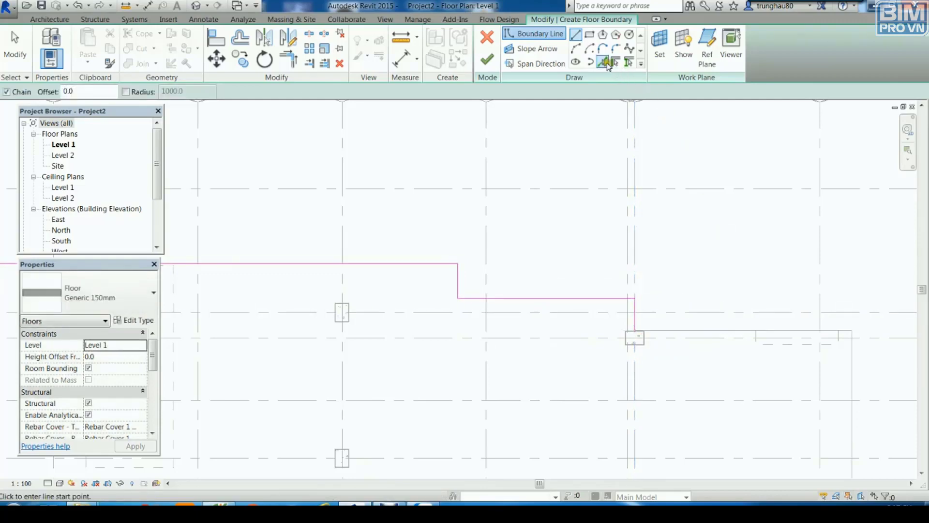
# - Pick the right-side horizontal, vertical and bottom wall lines as floor boundary
pyautogui.click(605, 62)
pyautogui.click(786, 331)
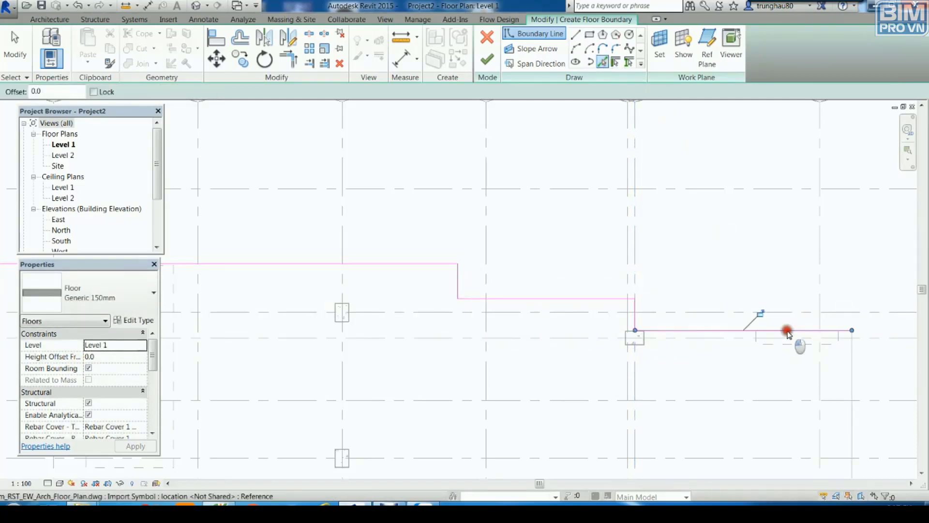
pyautogui.click(850, 368)
pyautogui.scroll(-2, 837, 378)
pyautogui.moveTo(823, 384)
pyautogui.mouseDown(button='middle')
pyautogui.moveTo(747, 350)
pyautogui.moveTo(719, 415)
pyautogui.mouseUp(button='middle')
pyautogui.scroll(2, 694, 444)
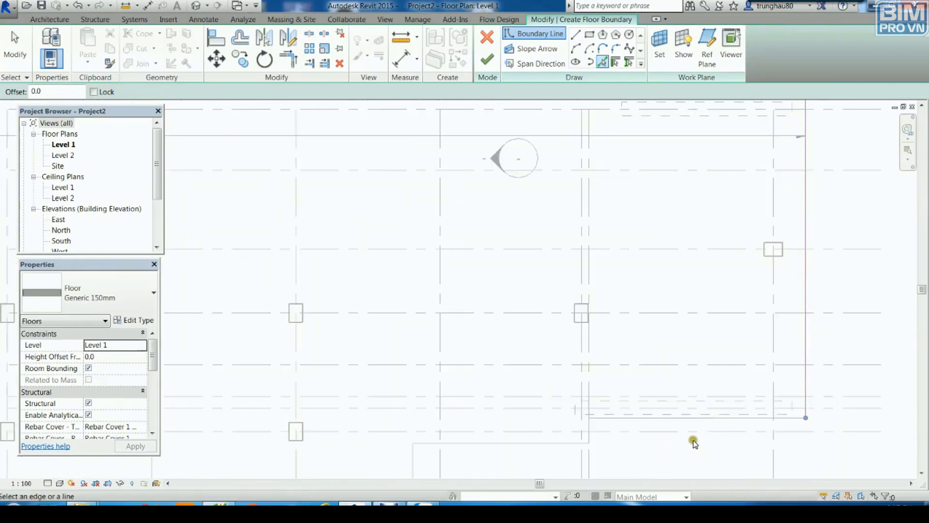
pyautogui.click(707, 417)
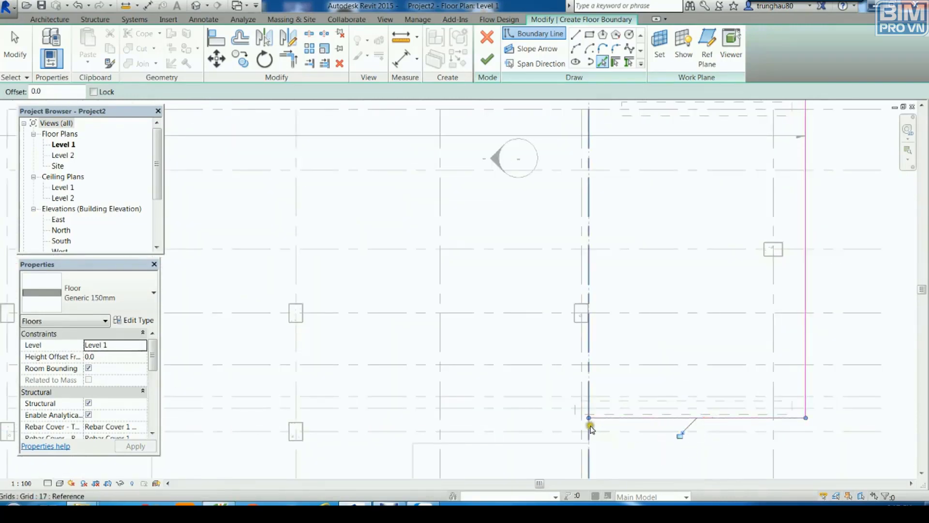
# - Draw a short vertical boundary segment and pick the lower horizontal wall line
pyautogui.click(575, 34)
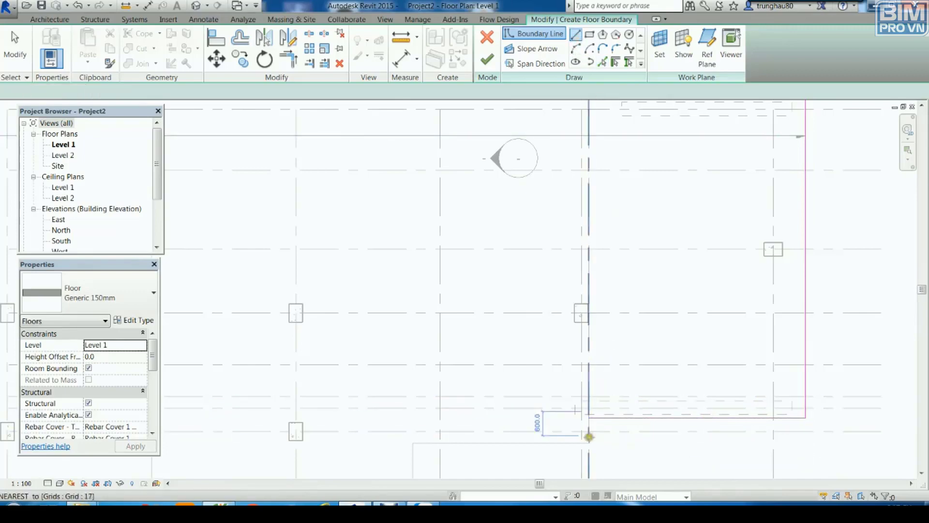
pyautogui.scroll(2, 589, 437)
pyautogui.click(589, 407)
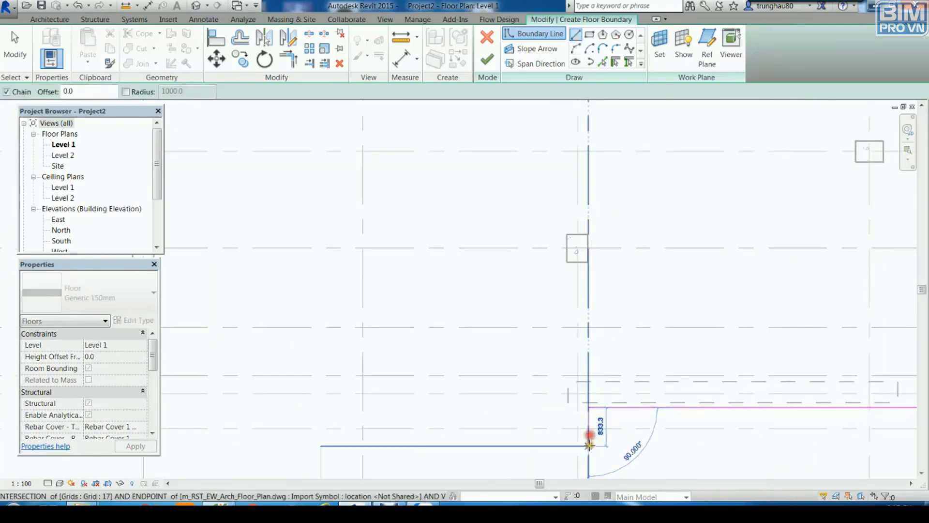
pyautogui.click(588, 445)
pyautogui.press('Escape')
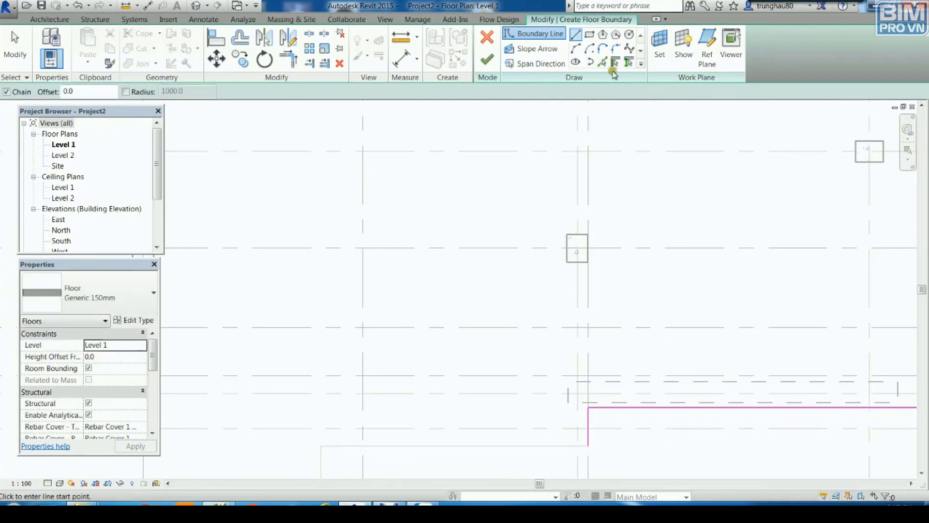
pyautogui.click(603, 62)
pyautogui.click(453, 446)
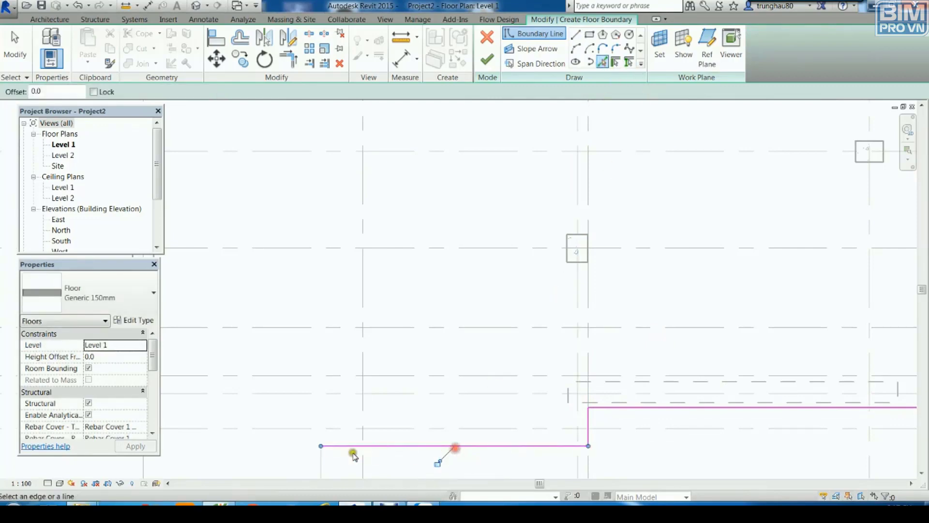
# - Pick the long bottom wall edges near grids 14 and 15 as boundary lines
pyautogui.scroll(-2, 321, 404)
pyautogui.moveTo(460, 414); pyautogui.dragTo(615, 402, button='middle')
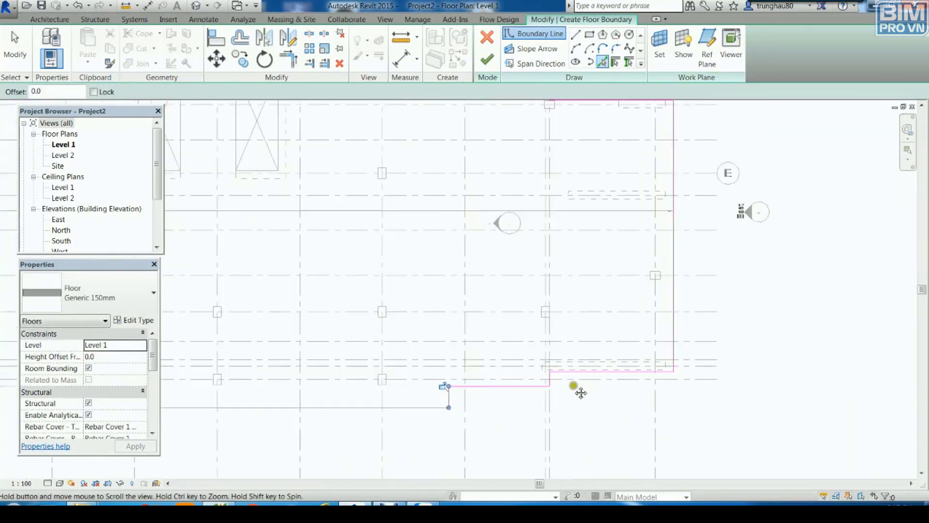
pyautogui.click(537, 388)
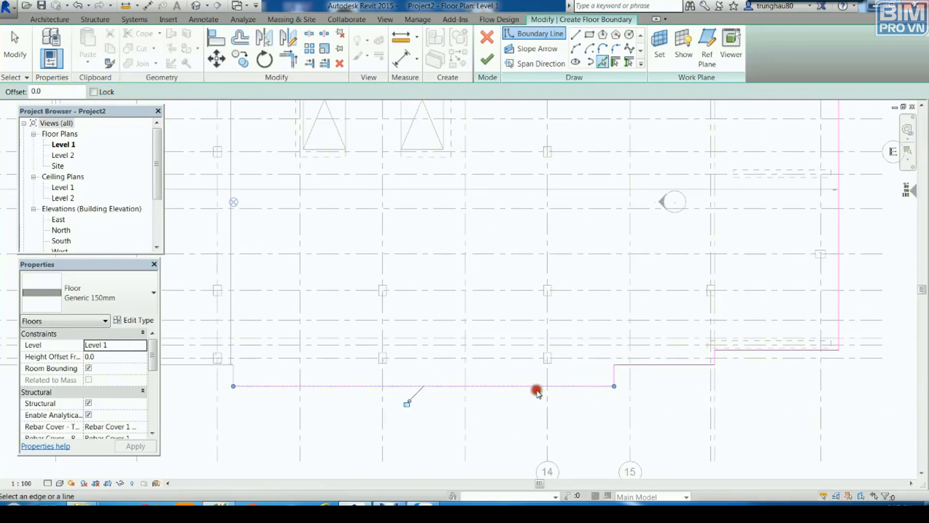
pyautogui.moveTo(537, 388); pyautogui.dragTo(809, 408, button='middle')
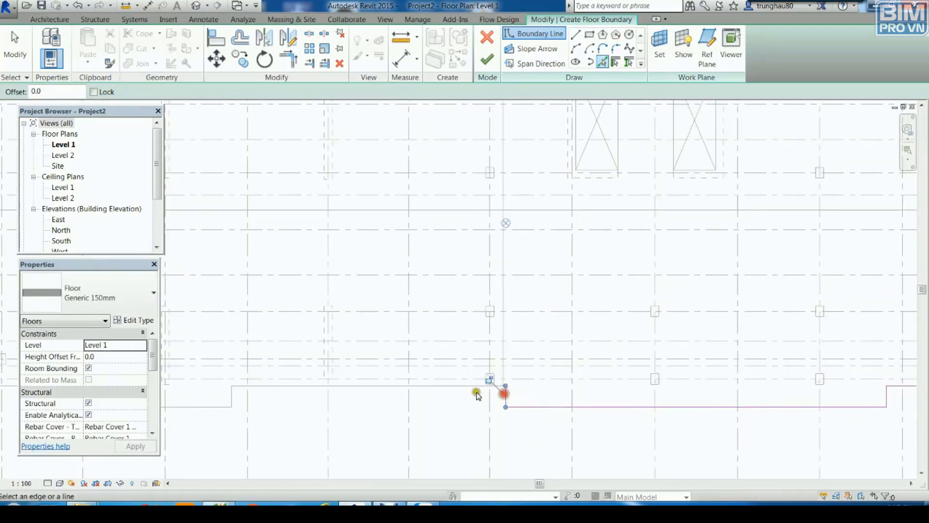
pyautogui.click(478, 385)
pyautogui.moveTo(478, 385); pyautogui.dragTo(511, 429, button='middle')
pyautogui.click(473, 409)
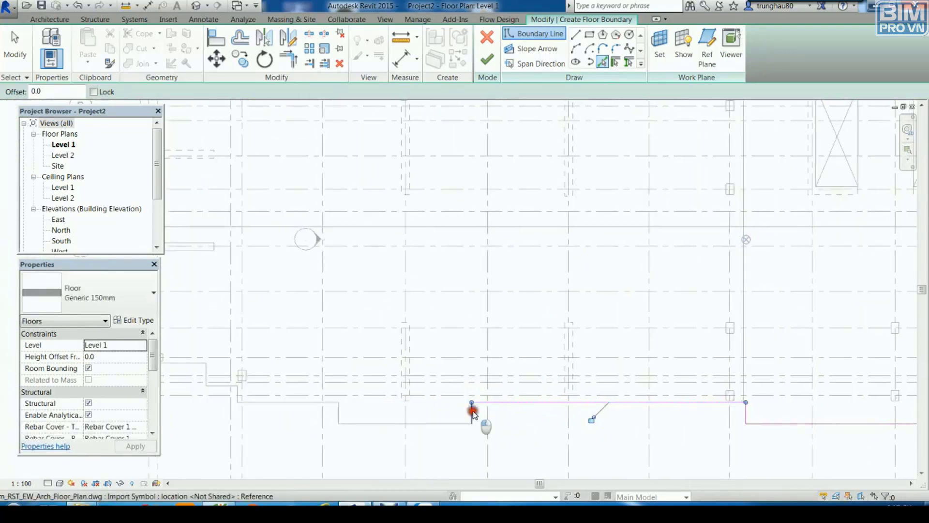
pyautogui.click(446, 423)
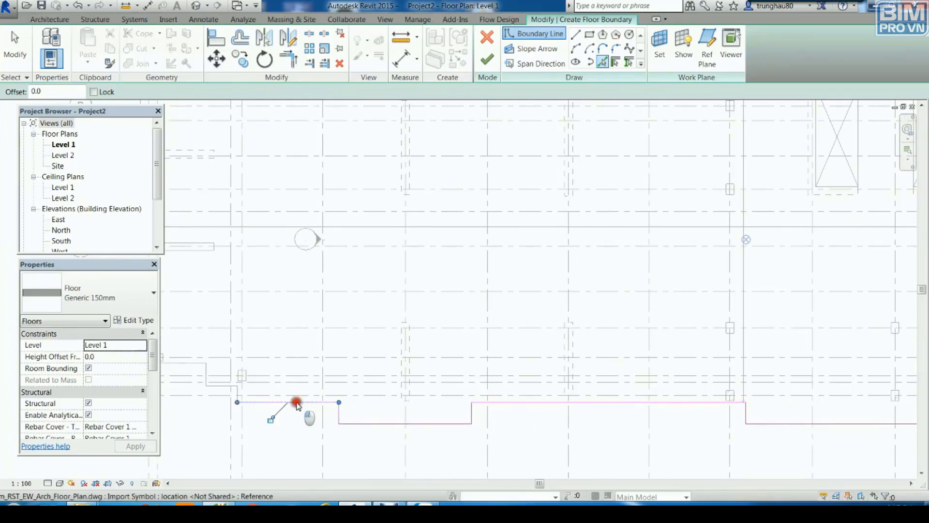
# - Pick the stepped wall edges toward the left end of the floor as boundary
pyautogui.scroll(2, 378, 445)
pyautogui.moveTo(356, 426); pyautogui.dragTo(396, 412, button='middle')
pyautogui.click(404, 415)
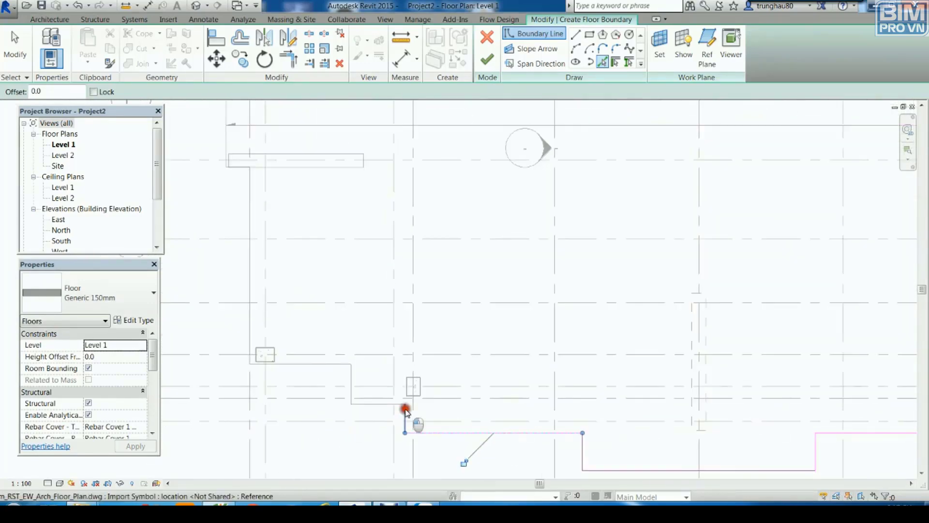
pyautogui.click(380, 403)
pyautogui.click(352, 385)
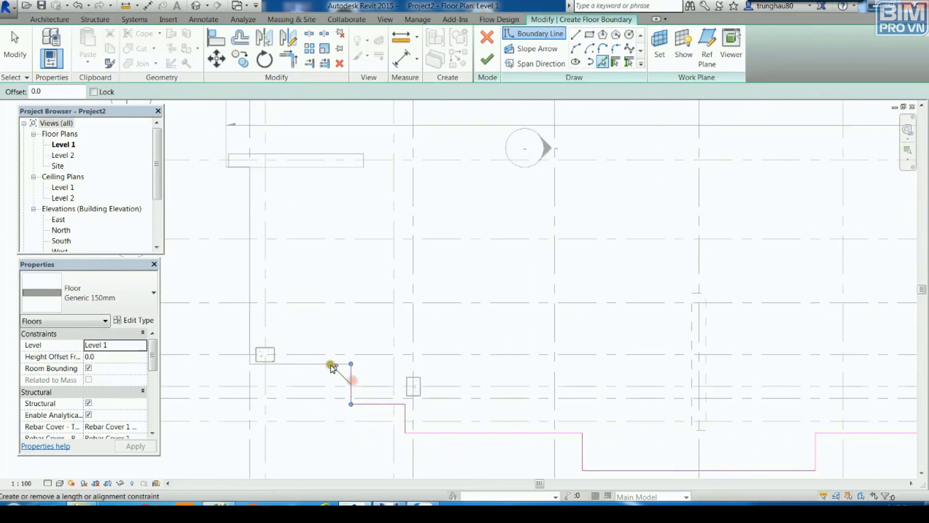
pyautogui.click(279, 362)
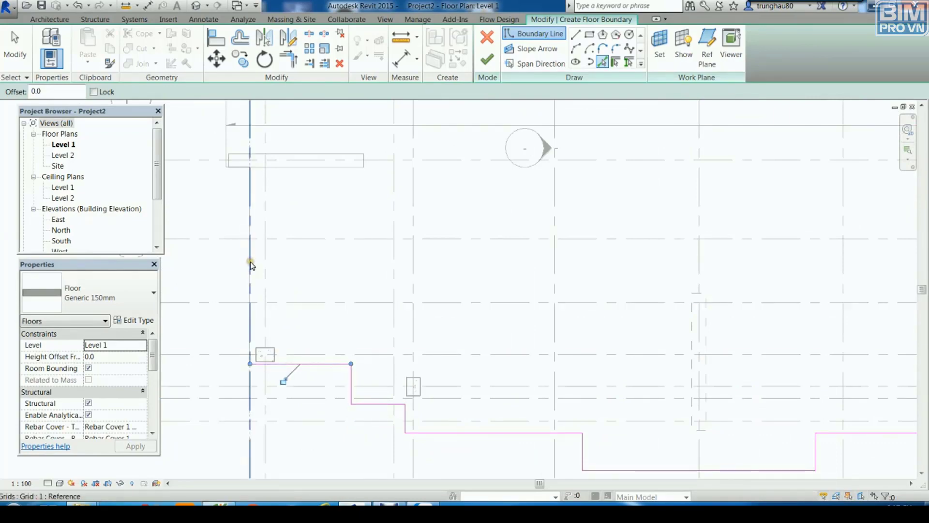
pyautogui.moveTo(318, 303); pyautogui.dragTo(466, 400, button='middle')
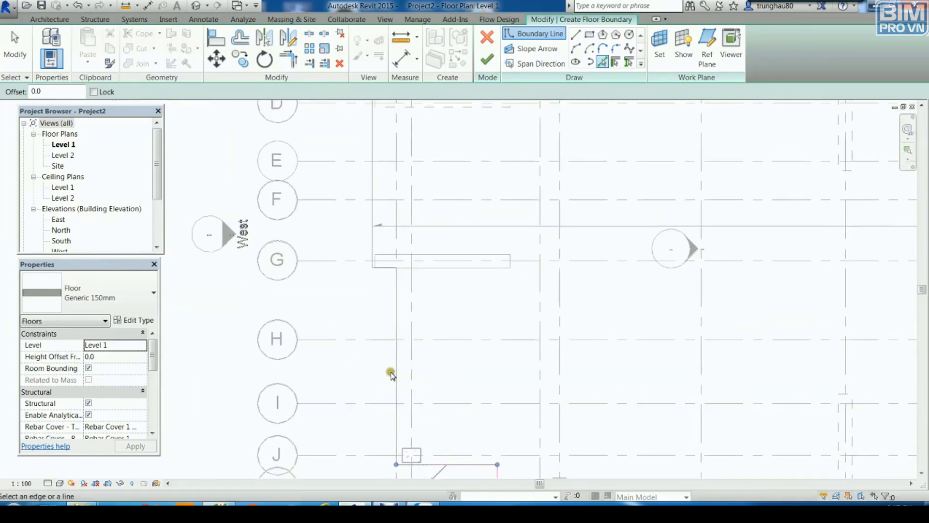
# - Draw the left boundary line from grid J up to grid G
pyautogui.click(576, 35)
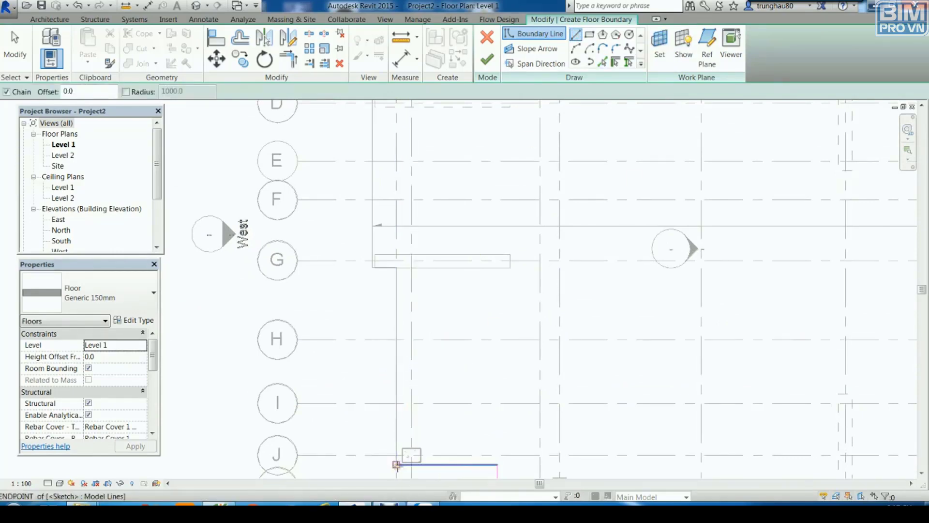
pyautogui.click(395, 464)
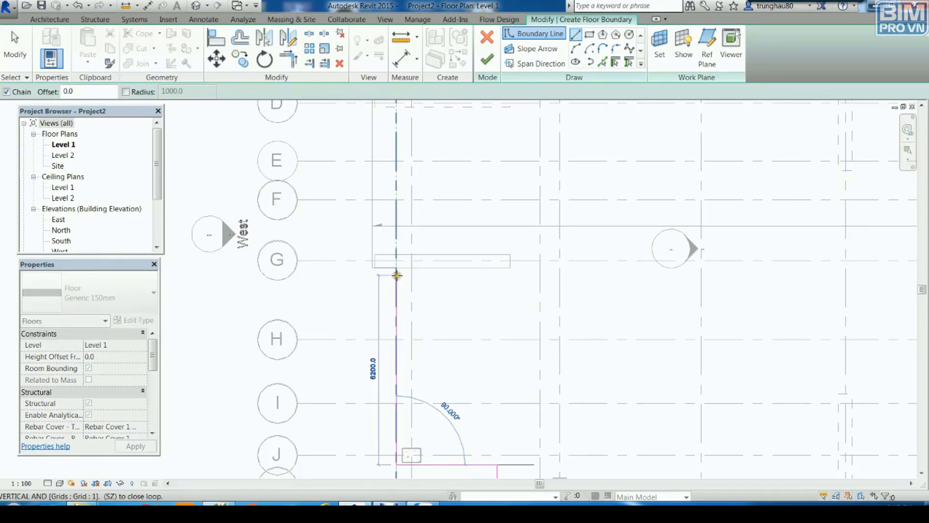
pyautogui.click(396, 275)
pyautogui.click(422, 319)
pyautogui.press('Escape')
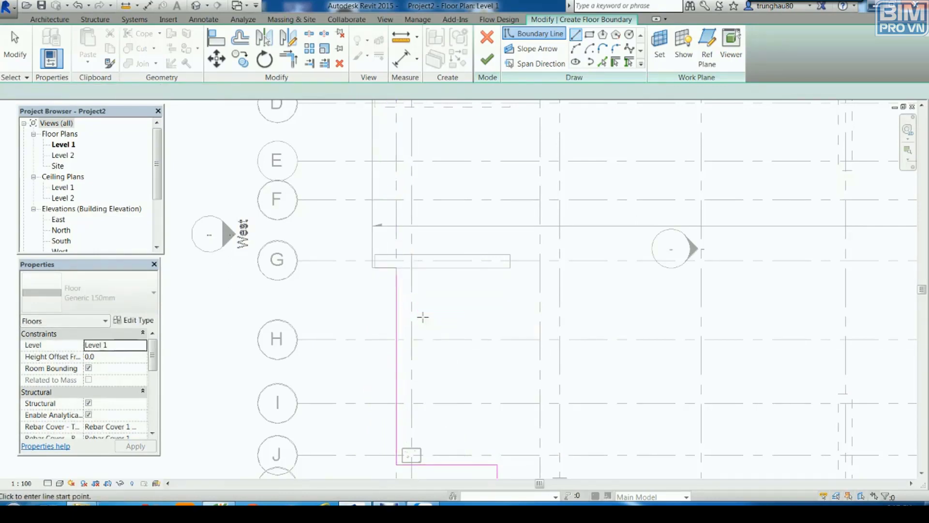
pyautogui.scroll(3, 387, 293)
pyautogui.moveTo(357, 291); pyautogui.dragTo(357, 385, button='middle')
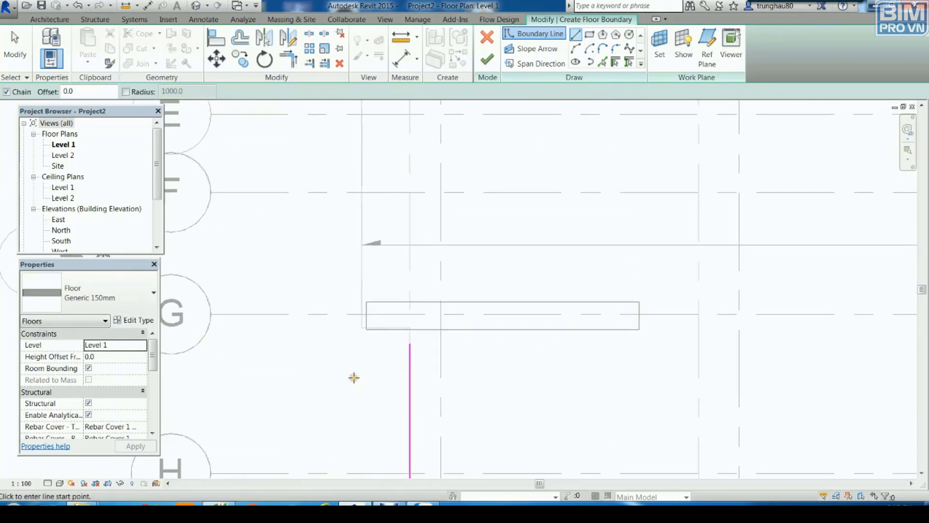
pyautogui.press('Escape')
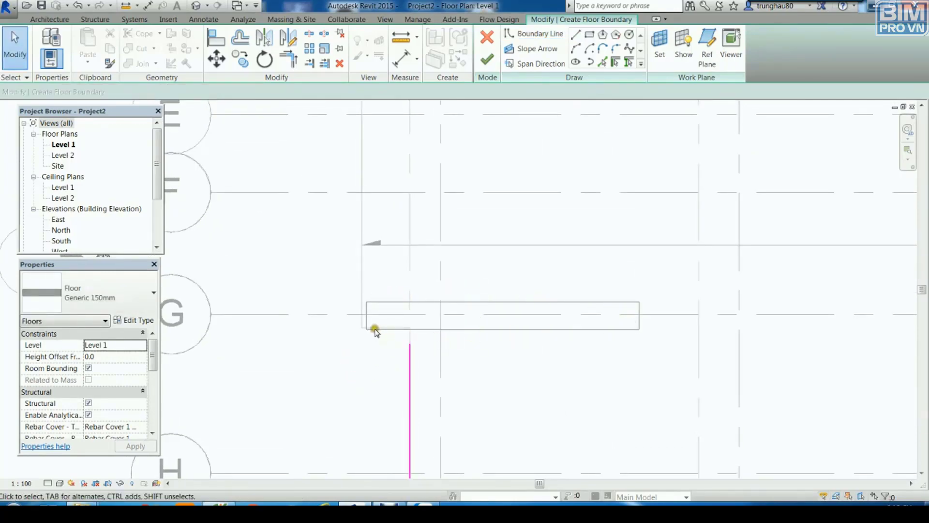
# - Pick the vertical wall lines above grid G as boundary lines
pyautogui.scroll(2, 372, 330)
pyautogui.scroll(1, 394, 328)
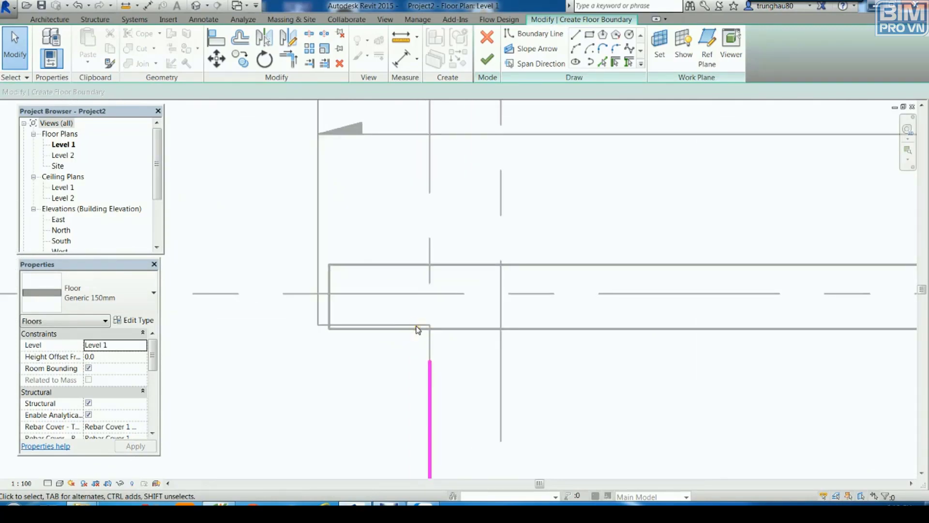
pyautogui.scroll(-2, 418, 329)
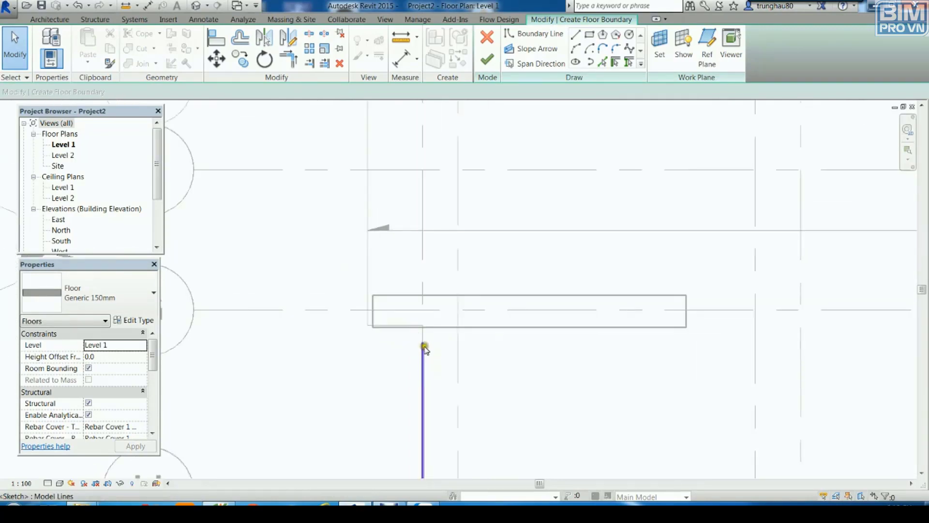
pyautogui.moveTo(383, 336); pyautogui.dragTo(392, 371, button='middle')
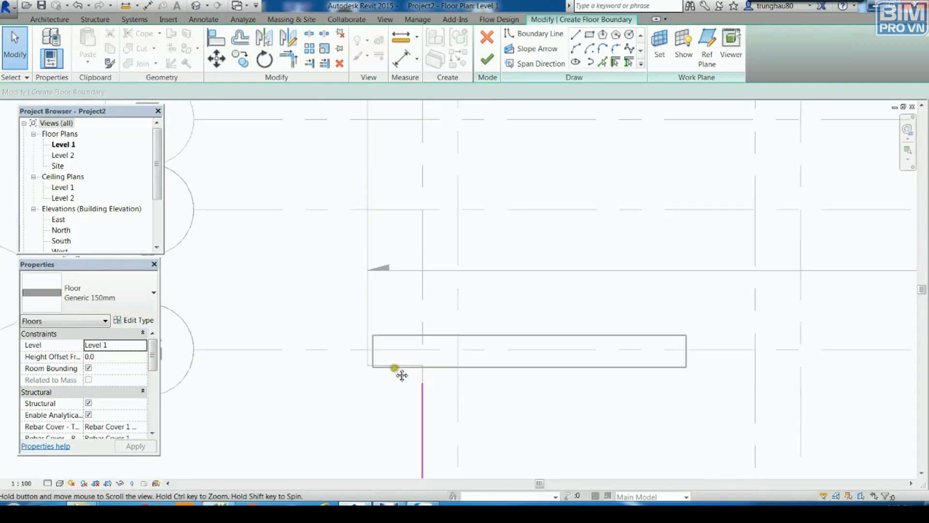
pyautogui.click(603, 62)
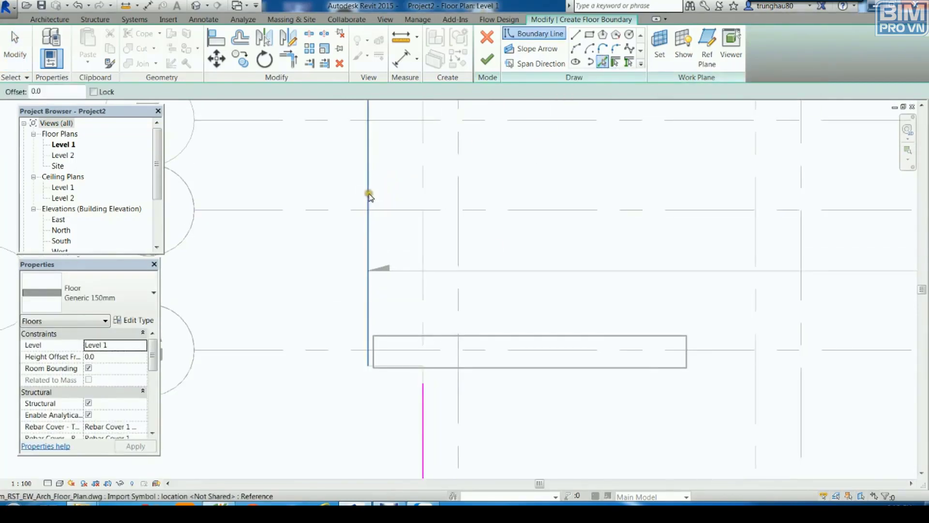
pyautogui.click(369, 196)
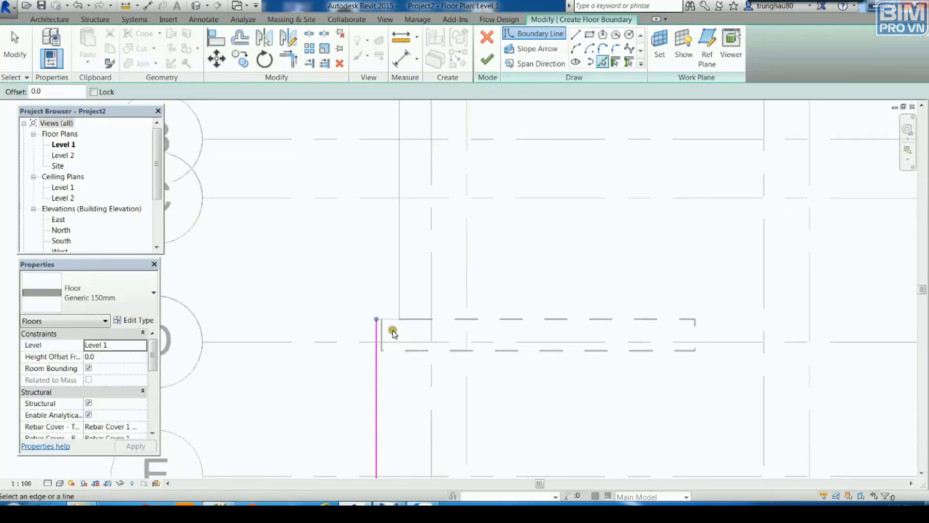
pyautogui.click(397, 269)
pyautogui.moveTo(440, 279); pyautogui.dragTo(450, 436, button='middle')
pyautogui.scroll(-2, 479, 375)
pyautogui.scroll(-1, 479, 374)
pyautogui.scroll(2, 487, 463)
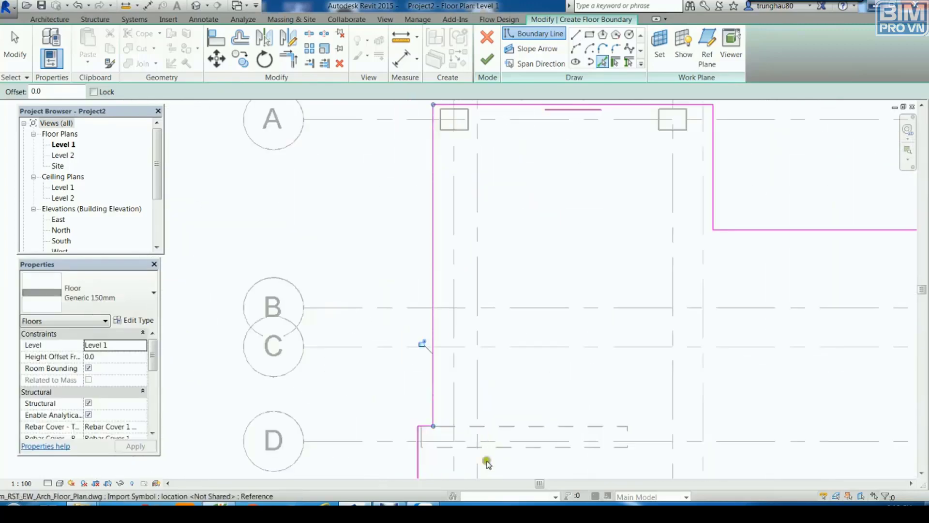
pyautogui.moveTo(488, 463); pyautogui.dragTo(499, 328, button='middle')
pyautogui.moveTo(467, 445); pyautogui.dragTo(483, 339, button='middle')
pyautogui.moveTo(463, 399); pyautogui.dragTo(478, 347, button='middle')
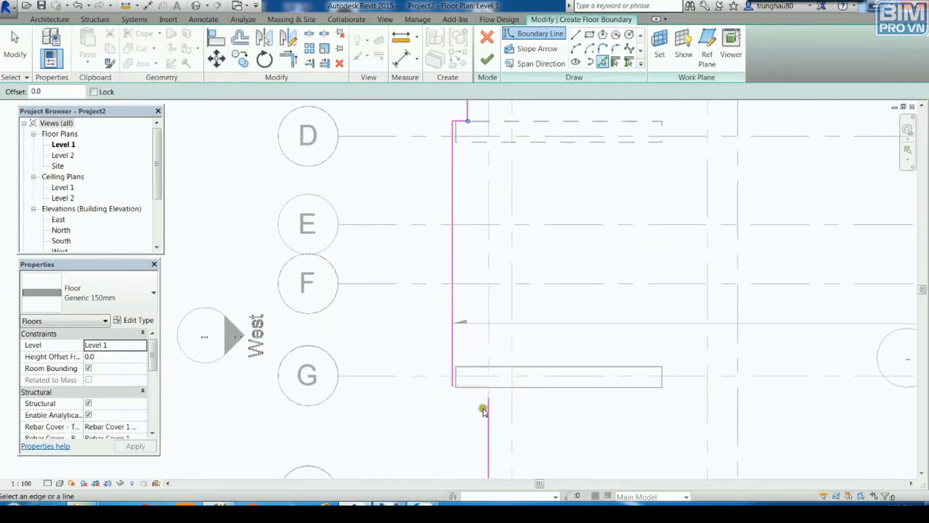
# - Draw a short horizontal segment at grid G and join it to the vertical line with TR
pyautogui.click(575, 35)
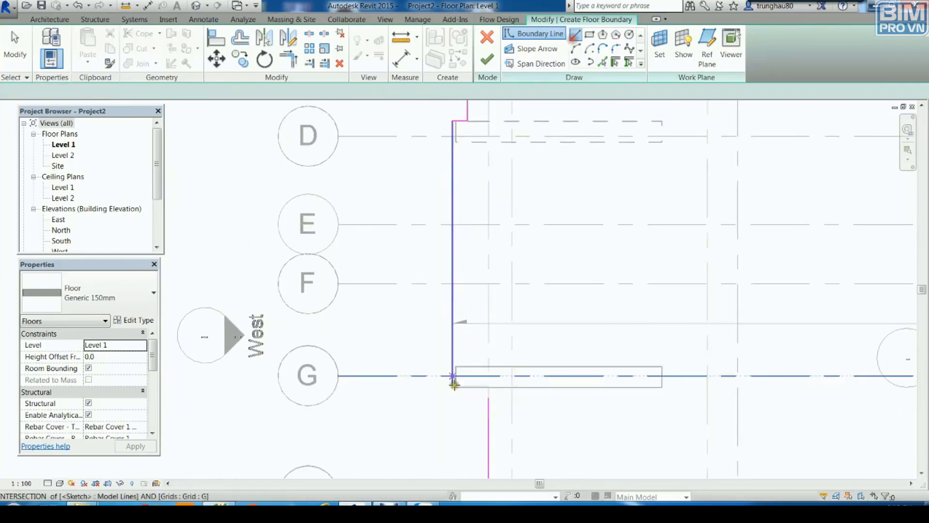
pyautogui.click(488, 398)
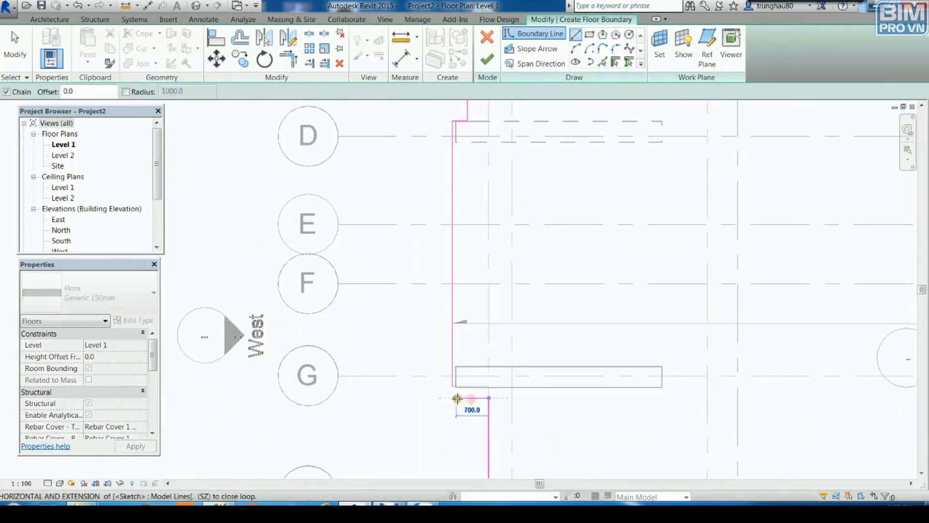
pyautogui.click(459, 398)
pyautogui.press('Escape')
pyautogui.press('Escape')
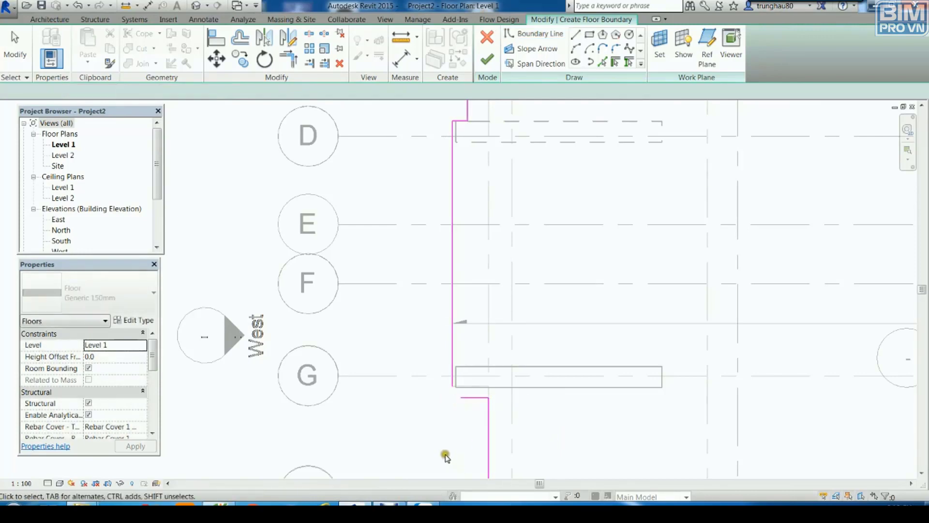
pyautogui.press('t')
pyautogui.press('r')
pyautogui.click(450, 352)
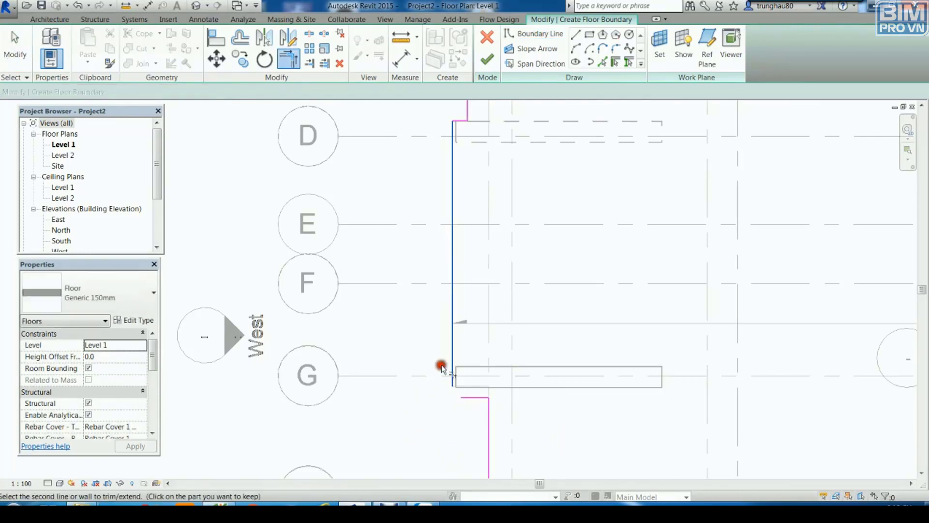
pyautogui.click(458, 398)
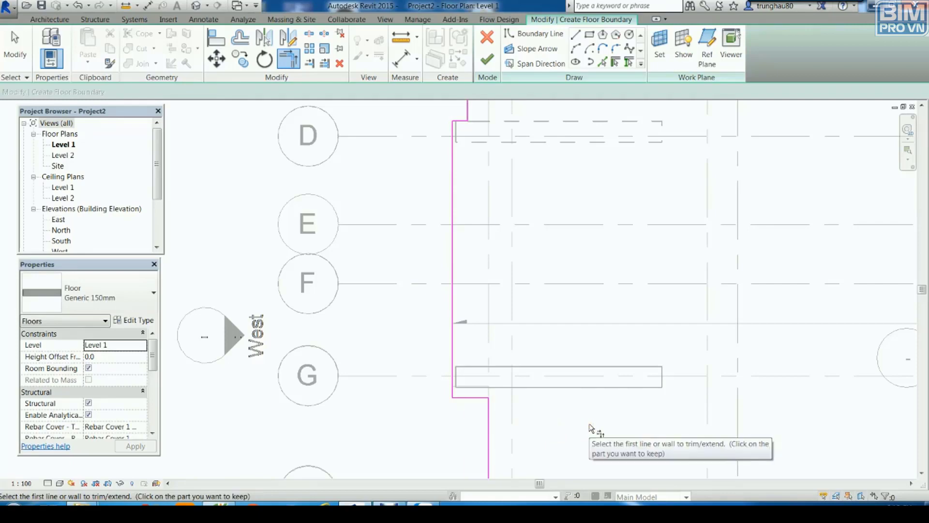
pyautogui.scroll(-2, 591, 428)
pyautogui.scroll(-2, 585, 428)
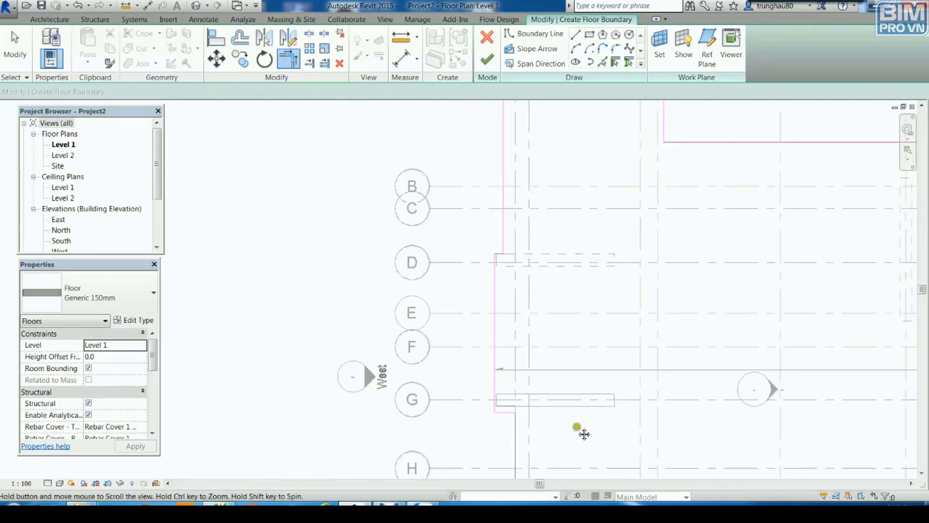
# - Finish the boundary sketch to create the floor and open the Default 3D View
pyautogui.click(486, 60)
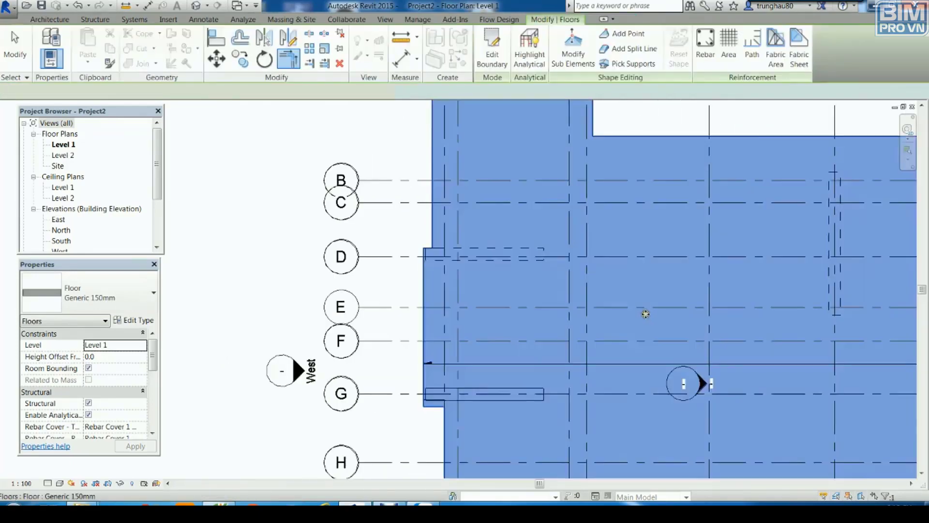
pyautogui.click(270, 284)
pyautogui.scroll(-2, 477, 388)
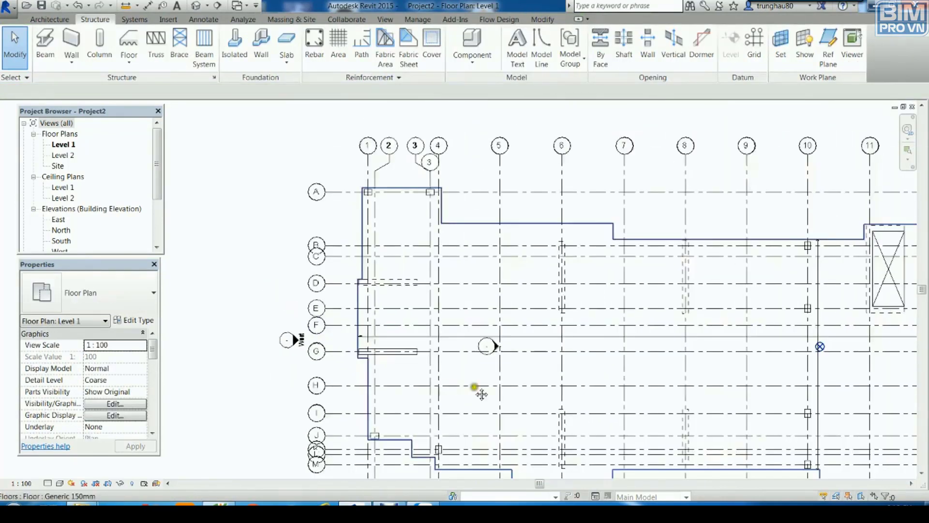
pyautogui.click(196, 6)
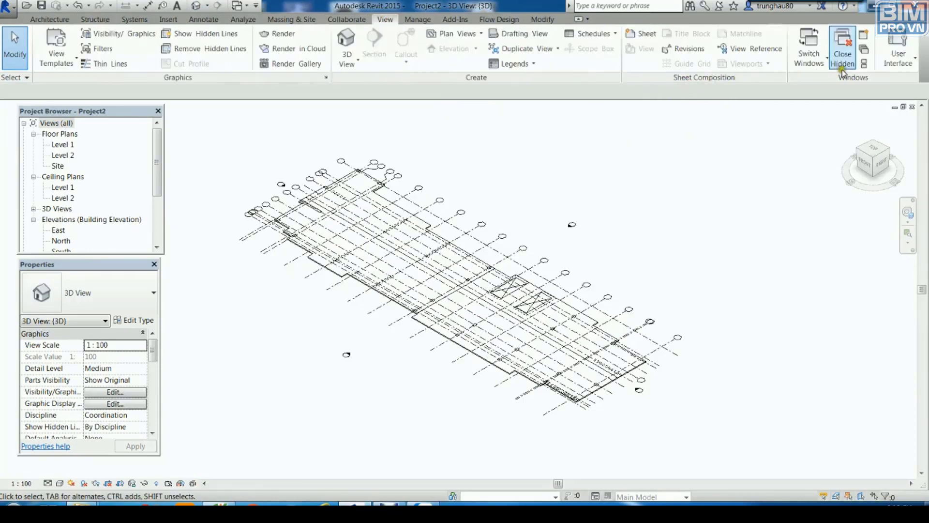
# - Tile the 3D and Level 1 plan windows side by side and shade the 3D view
pyautogui.click(863, 65)
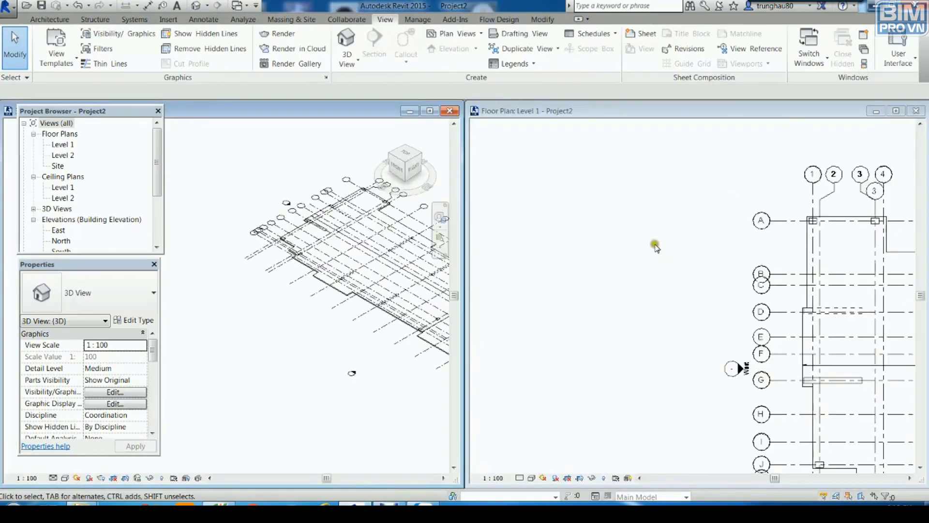
pyautogui.moveTo(319, 357); pyautogui.dragTo(218, 384, button='middle')
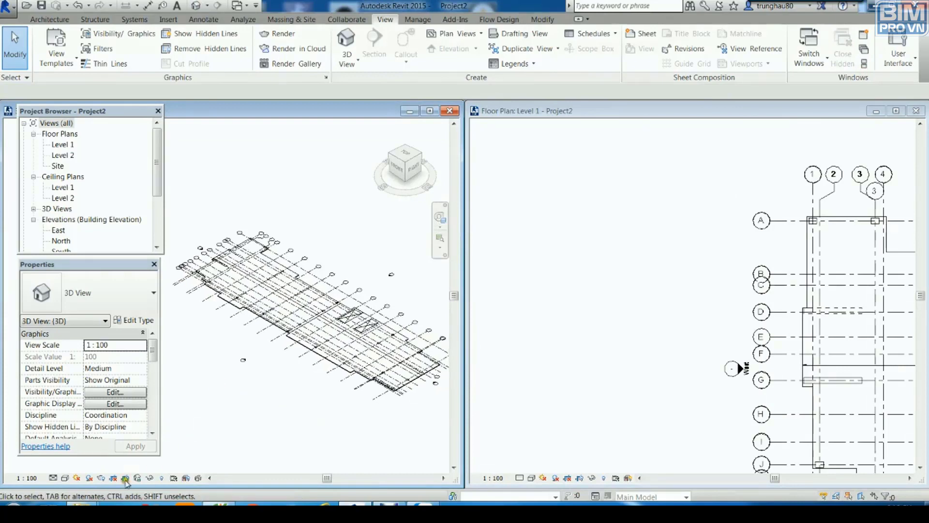
pyautogui.click(61, 482)
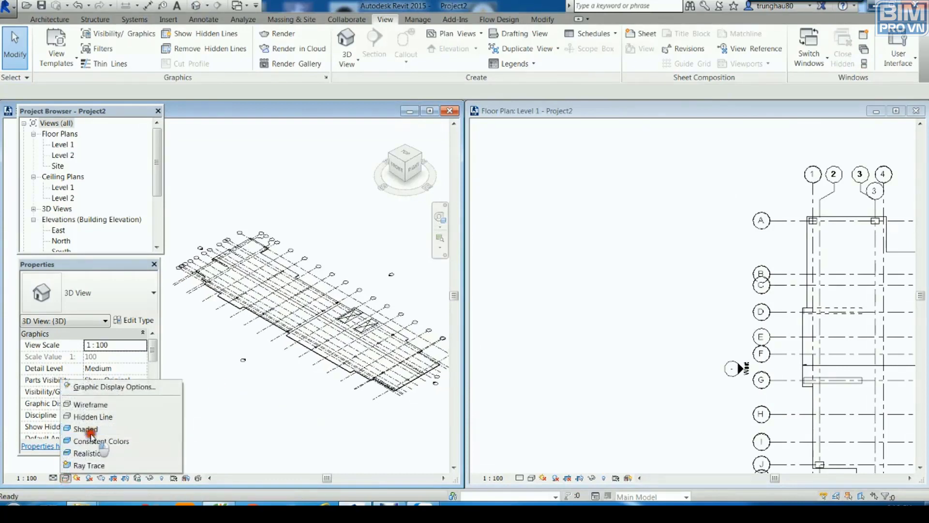
pyautogui.click(68, 438)
pyautogui.scroll(1, 322, 382)
pyautogui.scroll(2, 347, 406)
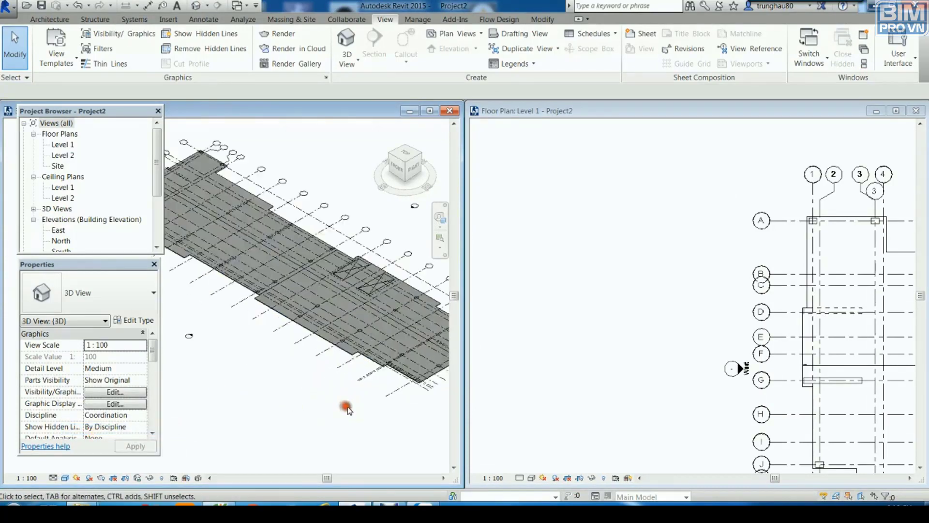
pyautogui.scroll(2, 377, 400)
pyautogui.scroll(-2, 376, 420)
pyautogui.scroll(-2, 373, 415)
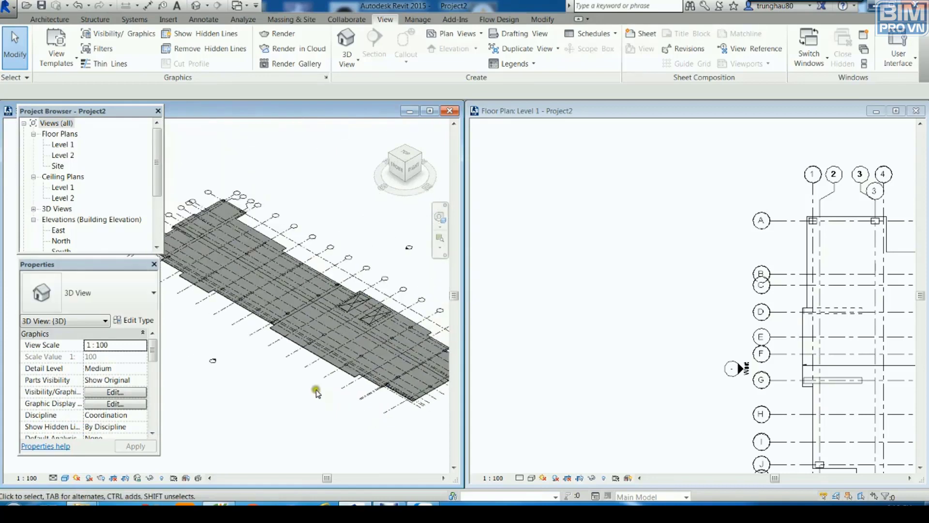
# - Activate the Level 1 plan window and zoom around to inspect the floor
pyautogui.click(676, 343)
pyautogui.scroll(-1, 676, 343)
pyautogui.scroll(2, 694, 363)
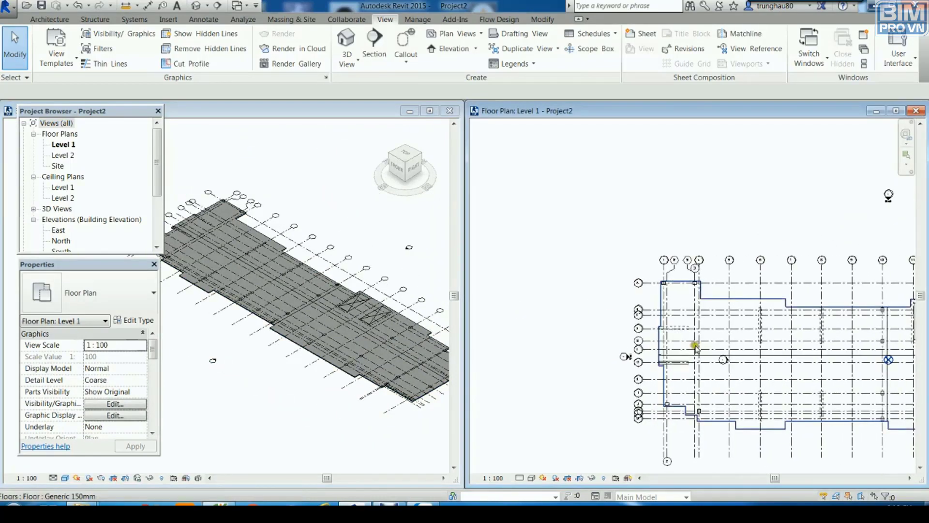
pyautogui.scroll(3, 702, 362)
pyautogui.scroll(3, 659, 391)
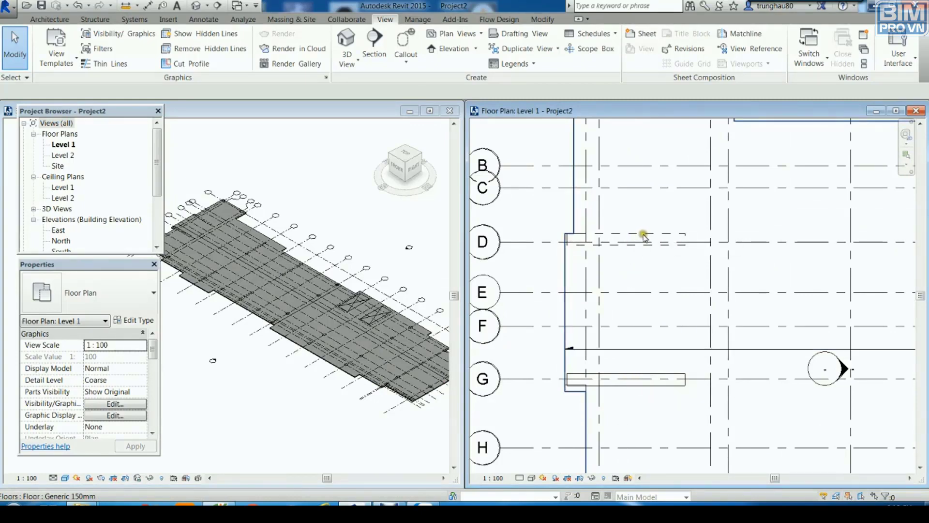
pyautogui.scroll(-3, 691, 295)
pyautogui.scroll(-2, 668, 301)
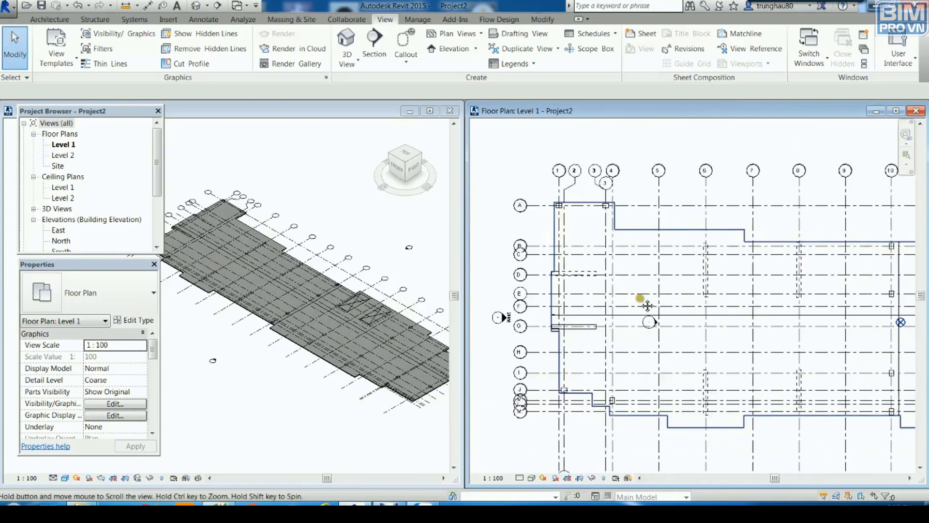
pyautogui.scroll(5, 586, 227)
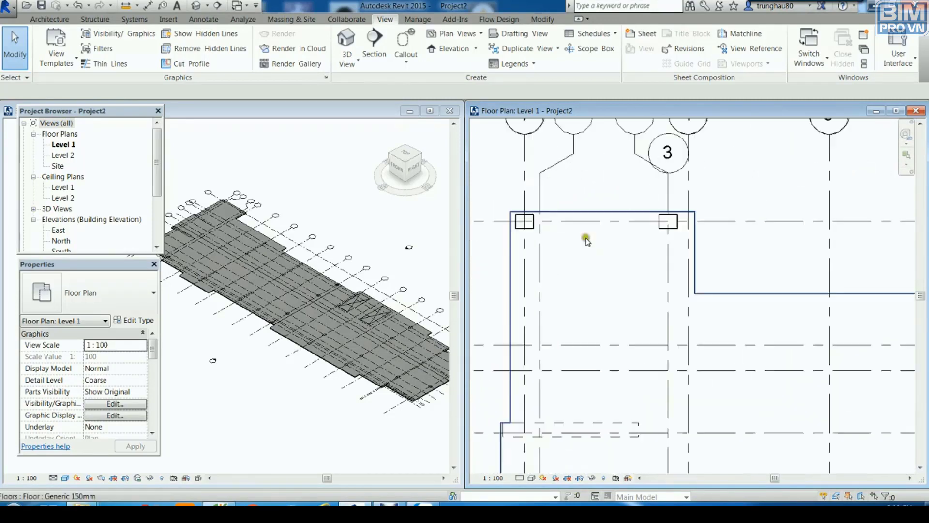
pyautogui.scroll(2, 585, 238)
pyautogui.scroll(3, 621, 237)
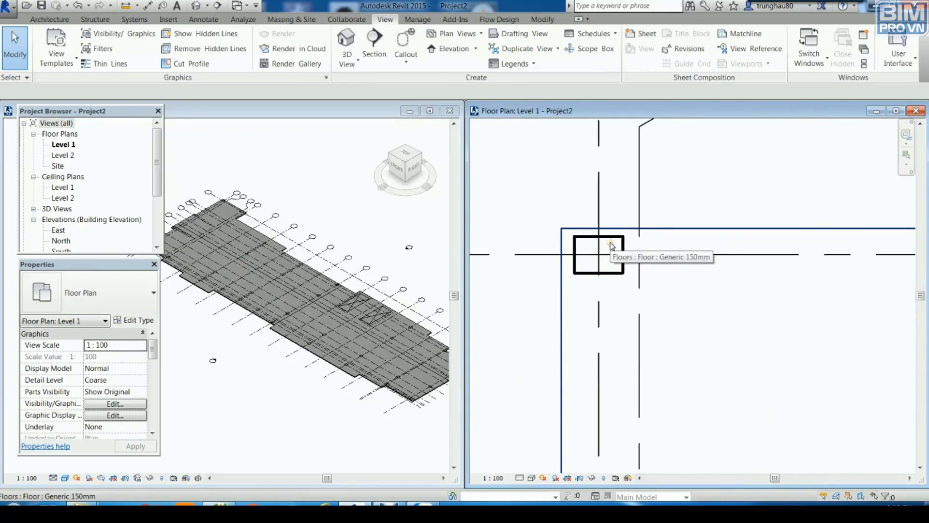
pyautogui.scroll(-3, 721, 348)
pyautogui.scroll(-2, 764, 353)
pyautogui.scroll(-2, 784, 348)
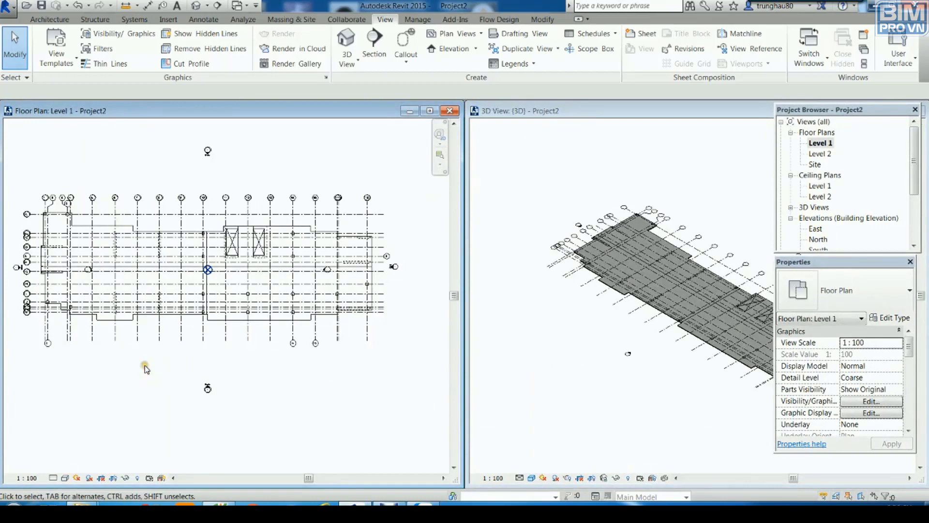
pyautogui.scroll(2, 145, 368)
pyautogui.scroll(1, 223, 401)
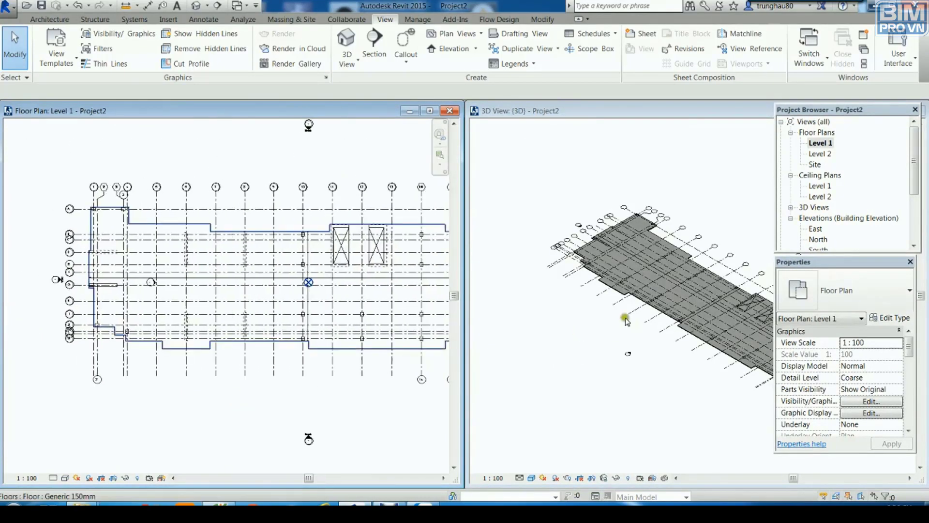
pyautogui.scroll(3, 112, 222)
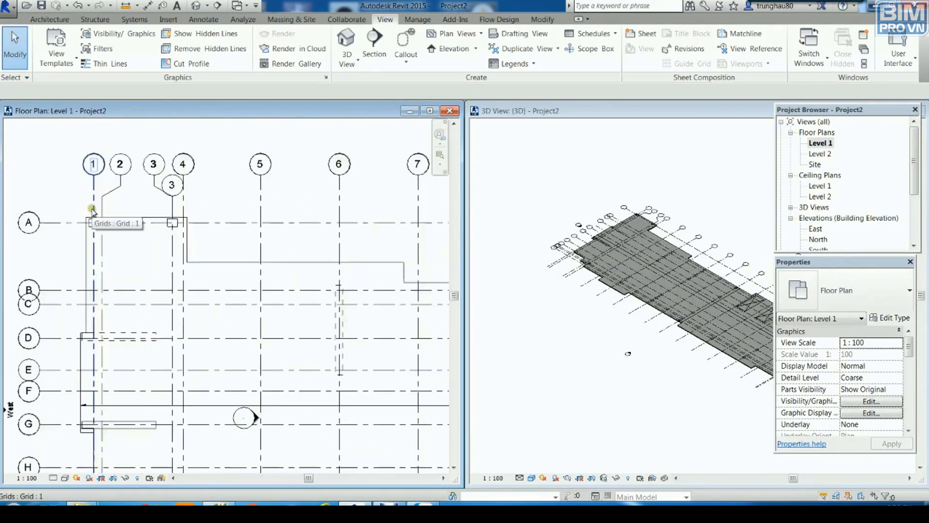
pyautogui.scroll(2, 115, 228)
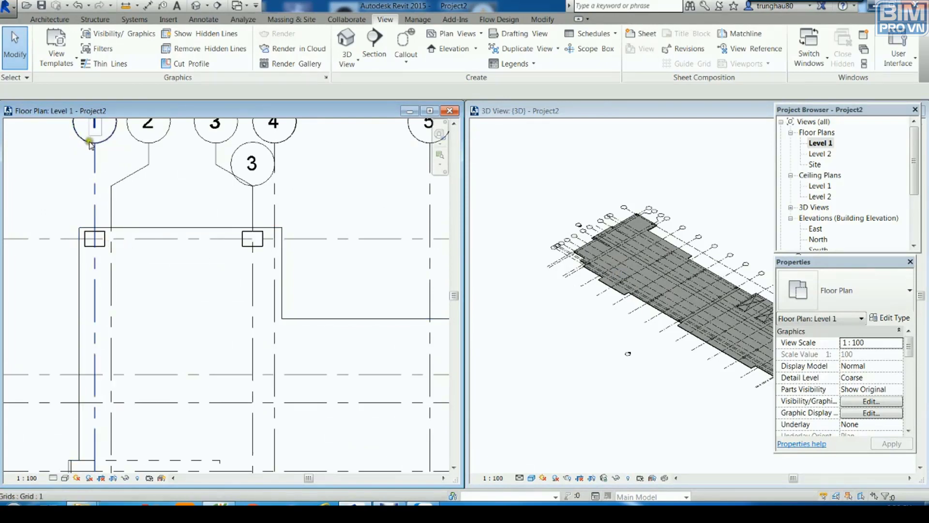
# - Start placing UC 305x305x97UC structural columns on Level 1 at 2500 depth
pyautogui.click(100, 20)
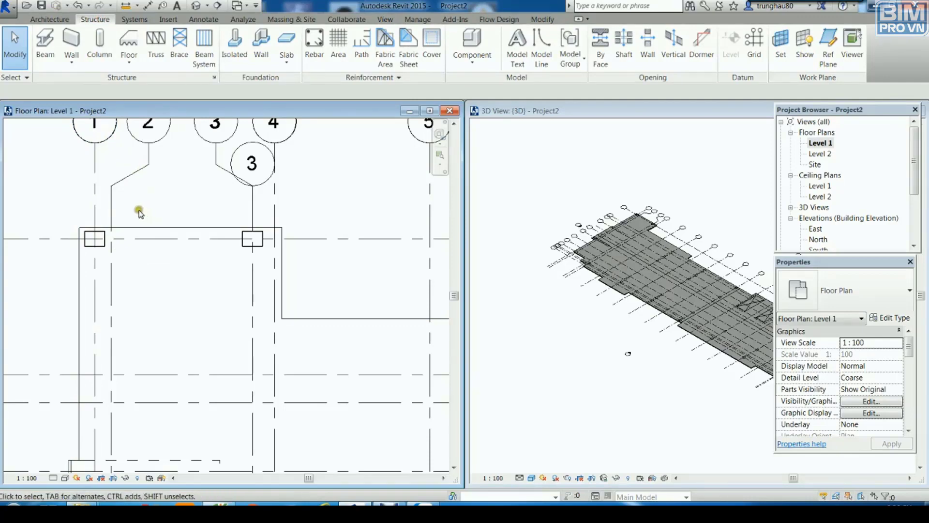
pyautogui.click(99, 38)
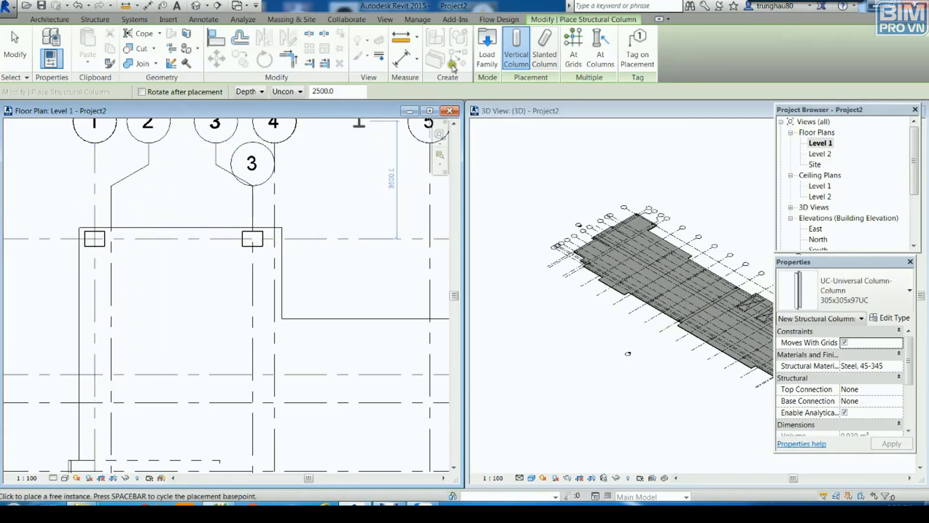
# - Load M_Concrete-Rectangular-Column from the US Metric Structural Columns library, then cancel column placement
pyautogui.click(483, 54)
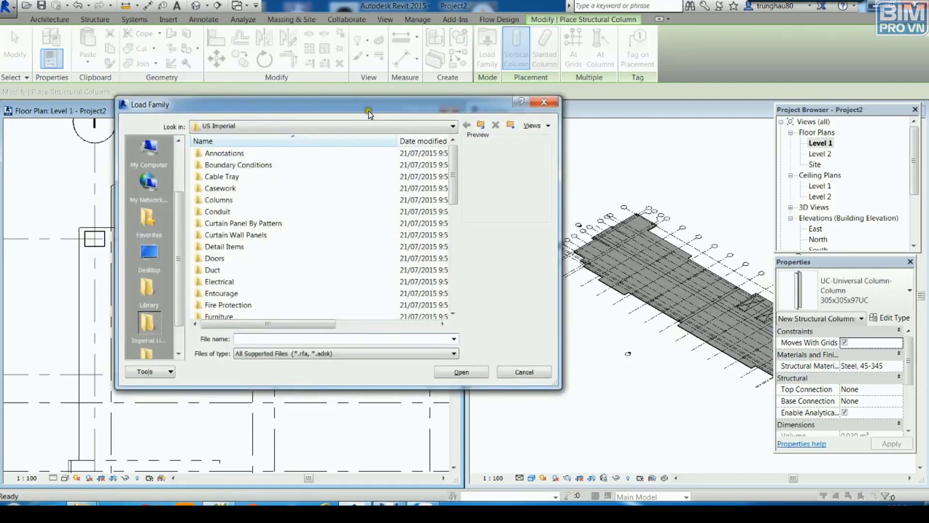
pyautogui.click(449, 127)
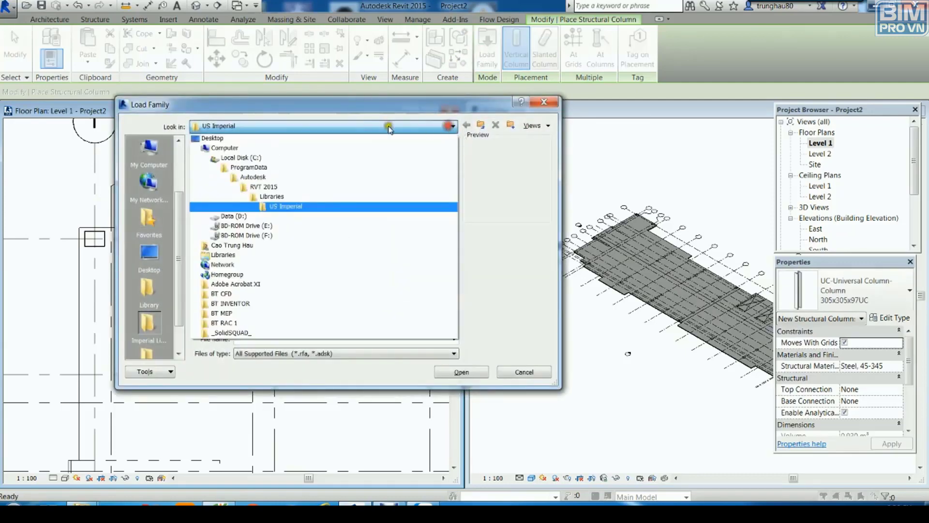
pyautogui.click(279, 197)
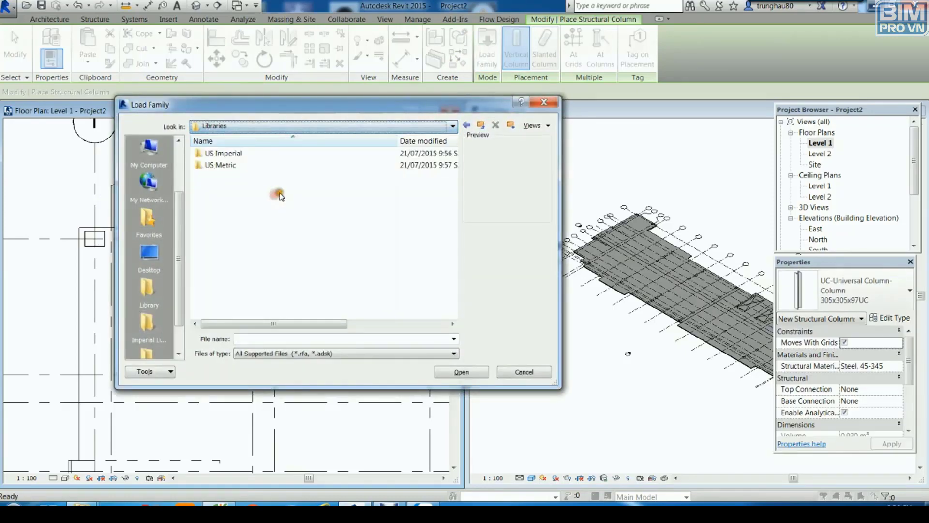
pyautogui.doubleClick(223, 165)
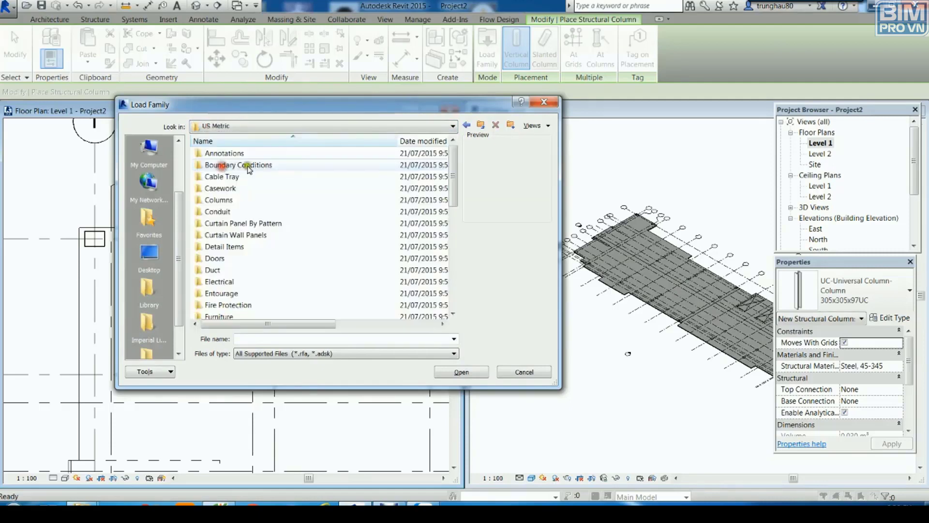
pyautogui.scroll(-3, 235, 248)
pyautogui.scroll(-3, 235, 247)
pyautogui.scroll(-2, 235, 247)
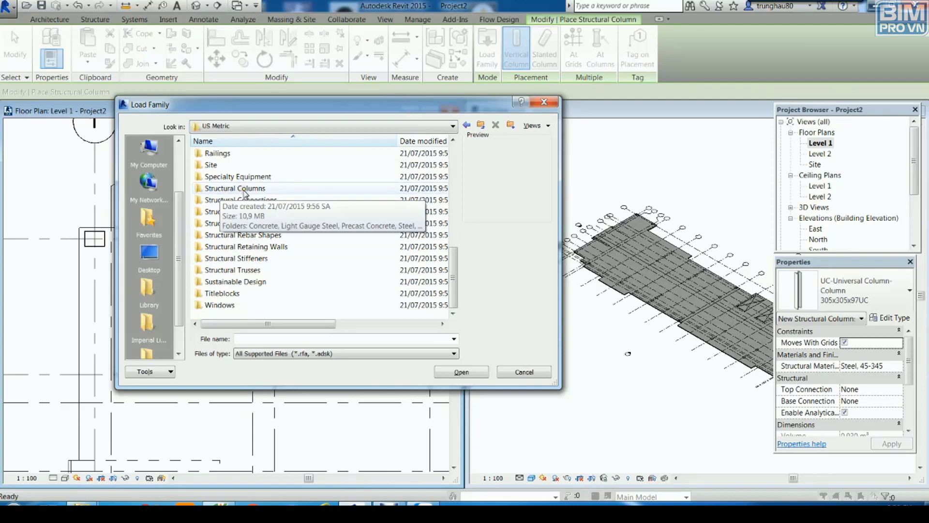
pyautogui.doubleClick(223, 189)
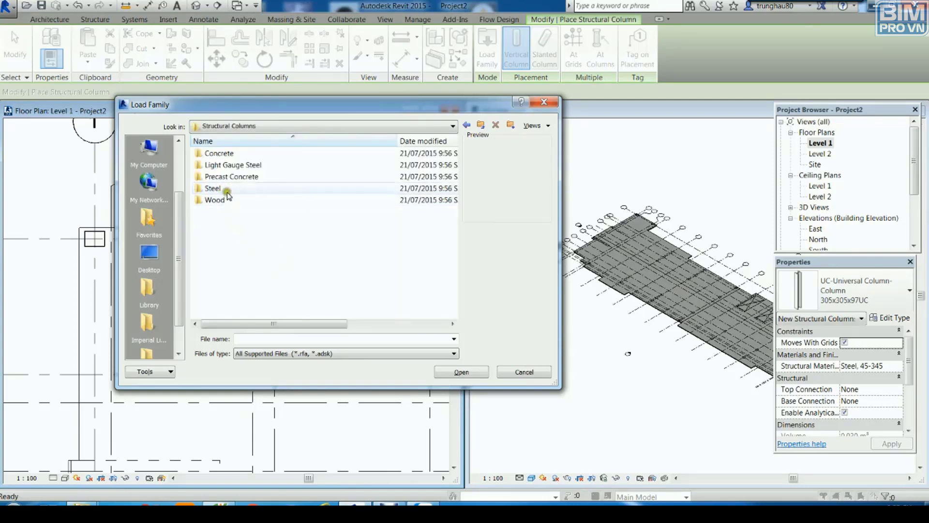
pyautogui.doubleClick(228, 154)
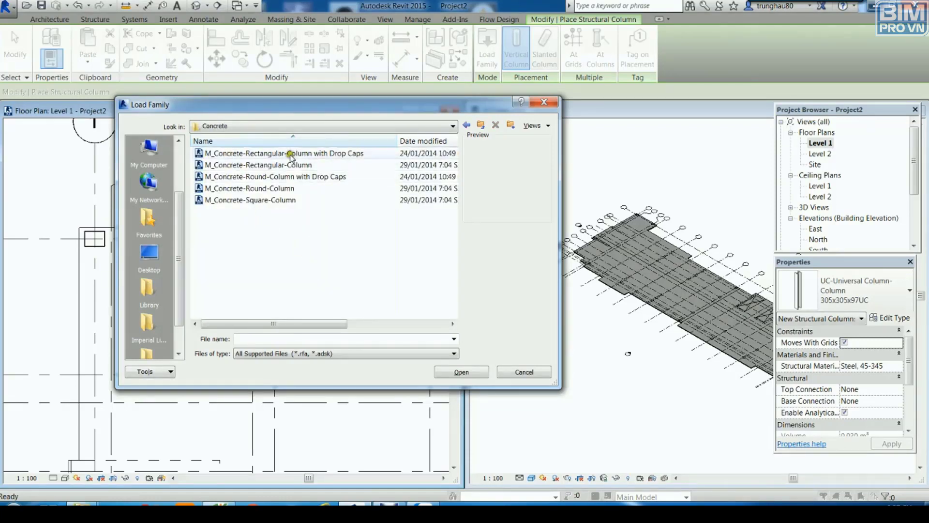
pyautogui.click(265, 165)
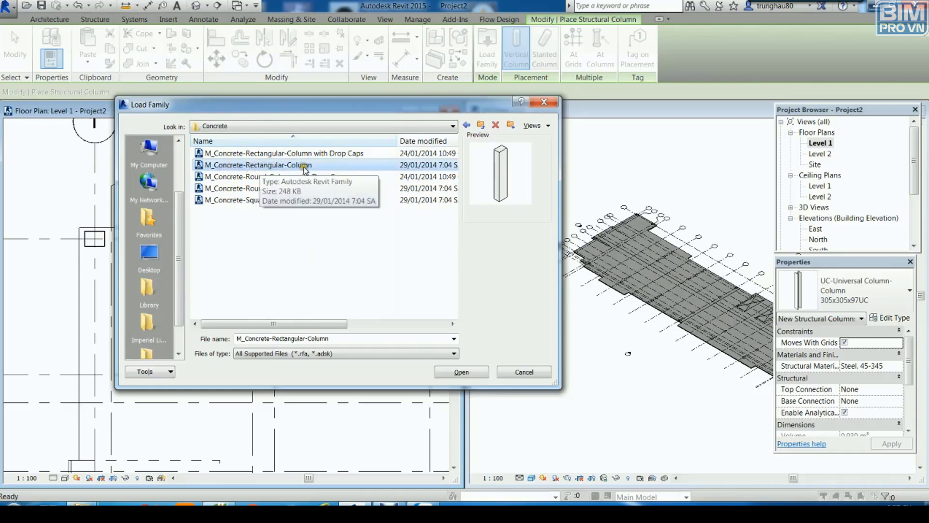
pyautogui.click(459, 372)
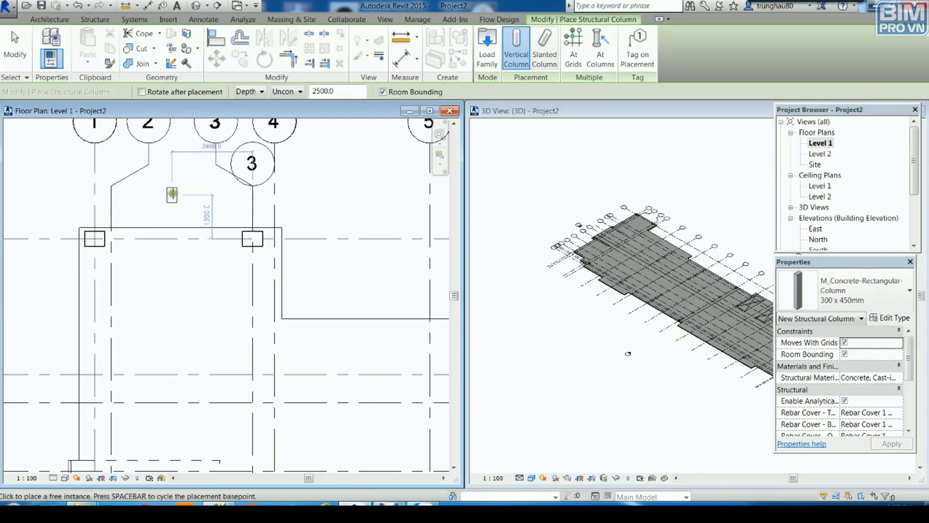
pyautogui.press('Escape')
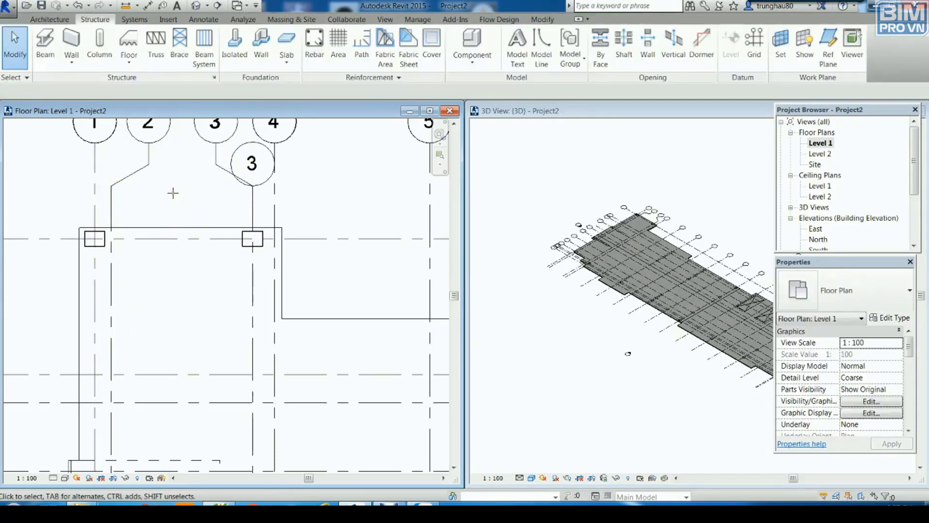
# - Measure the existing Level 1 column's 600 width and its depth, then restart structural column placement
pyautogui.click(549, 21)
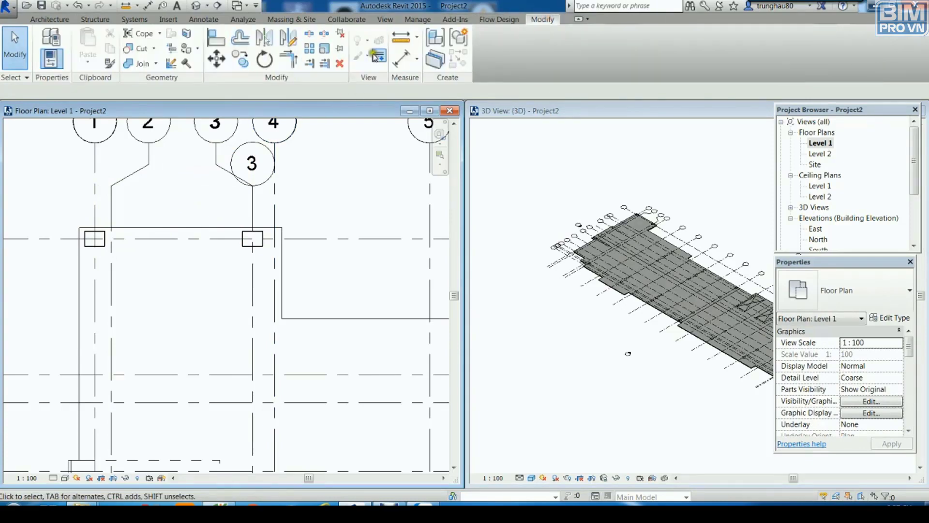
pyautogui.click(401, 38)
pyautogui.scroll(2, 50, 232)
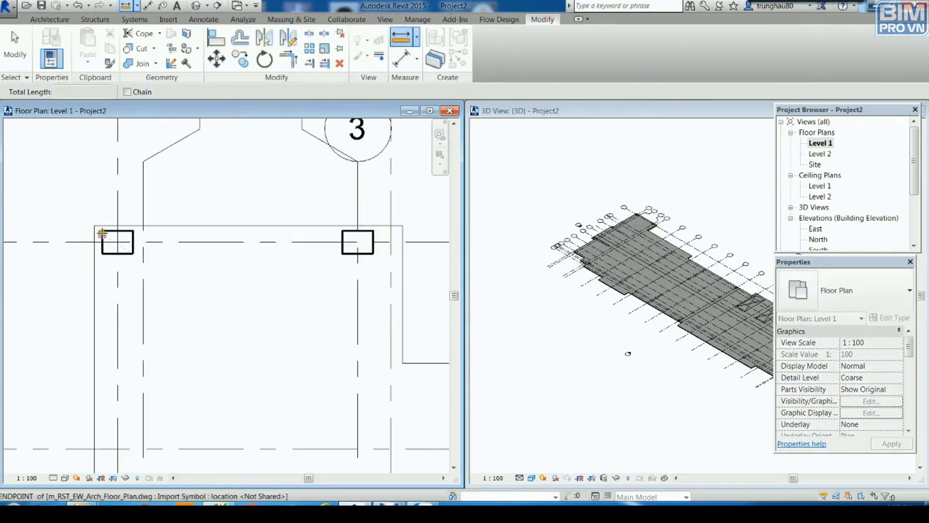
pyautogui.click(101, 231)
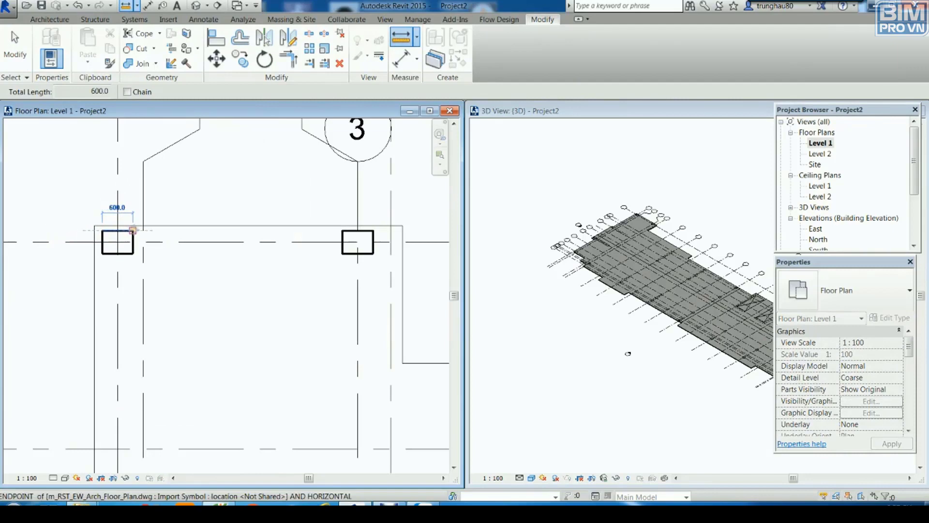
pyautogui.click(133, 231)
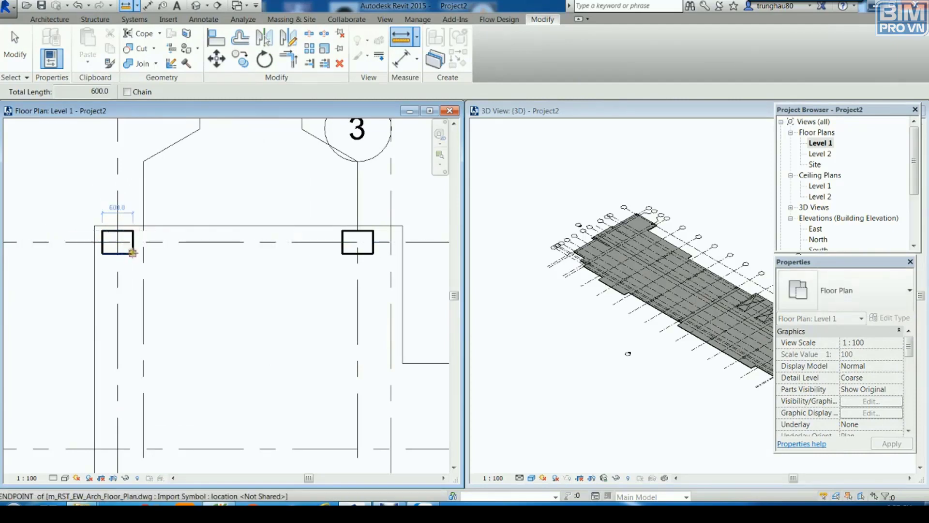
pyautogui.click(133, 253)
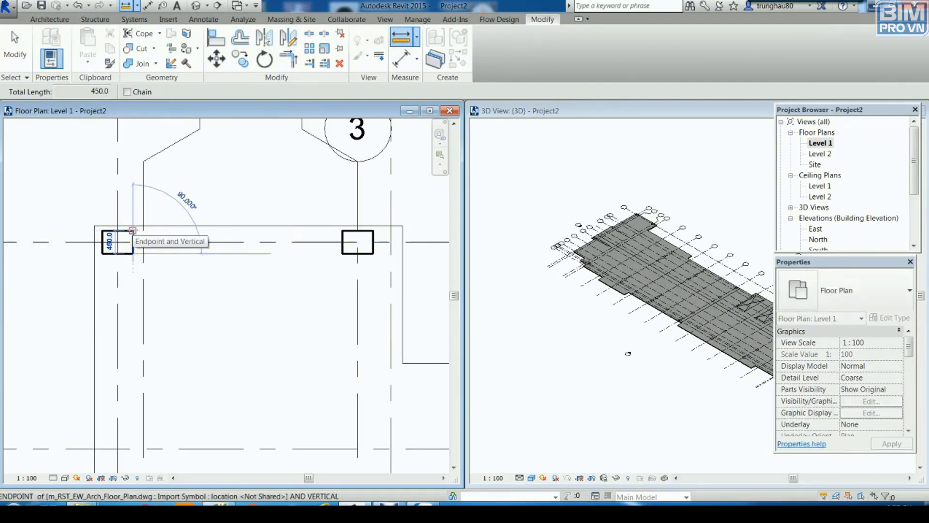
pyautogui.press('Escape')
pyautogui.press('Escape')
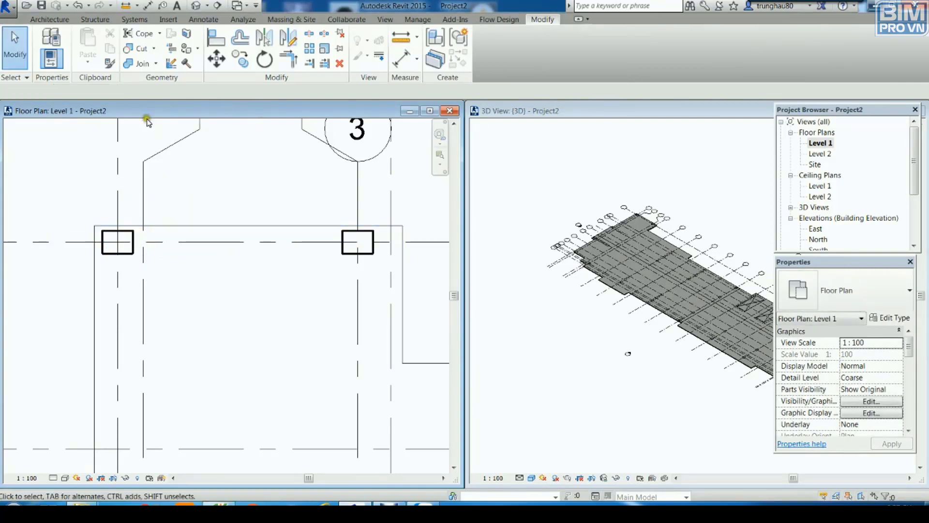
pyautogui.click(91, 22)
pyautogui.click(100, 43)
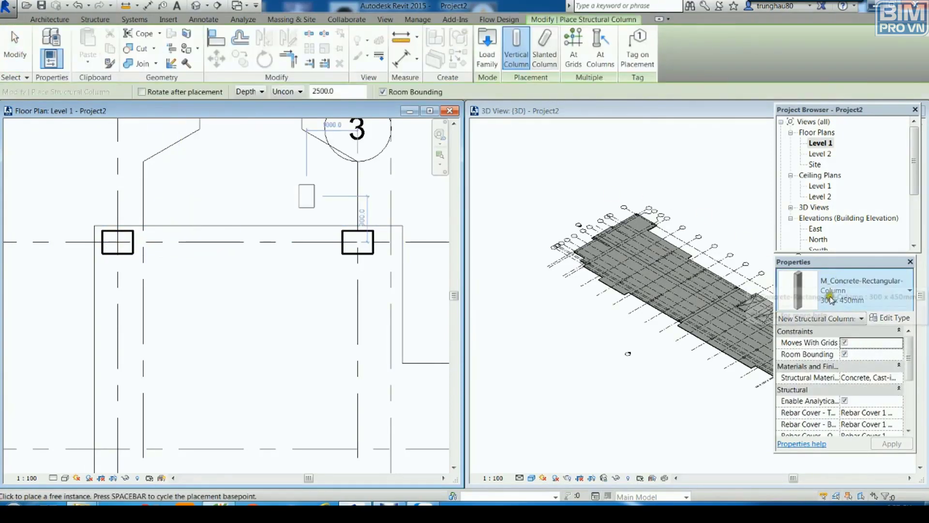
# - Use the M_Concrete-Rectangular-Column 450 x 600mm type with Height up to Level 2
pyautogui.click(883, 284)
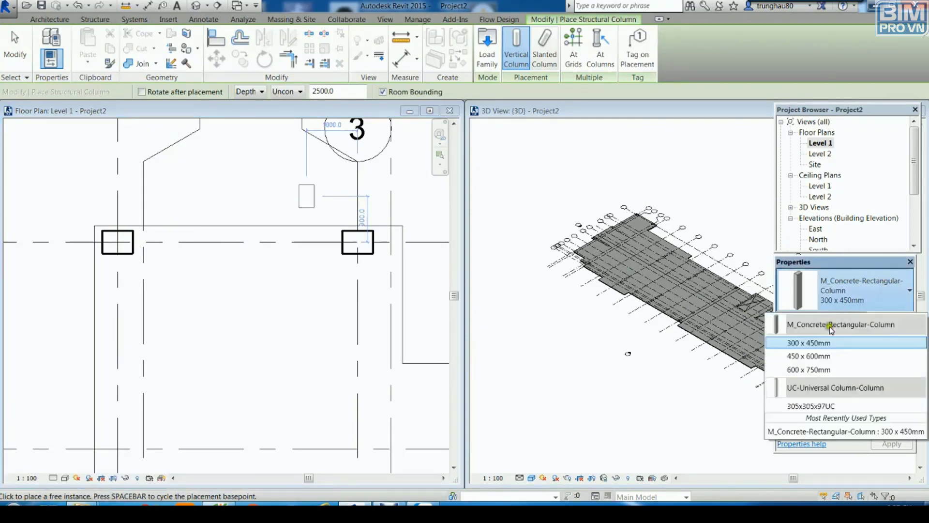
pyautogui.click(821, 357)
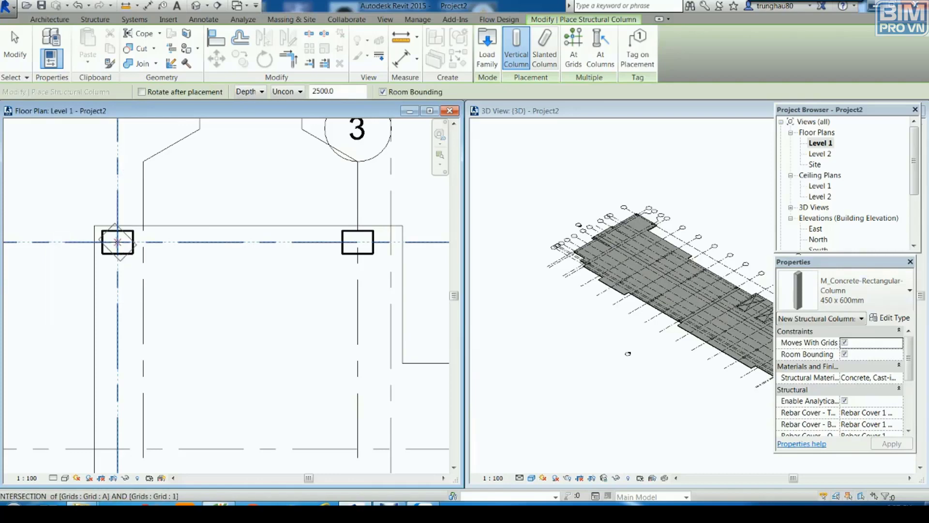
pyautogui.click(118, 242)
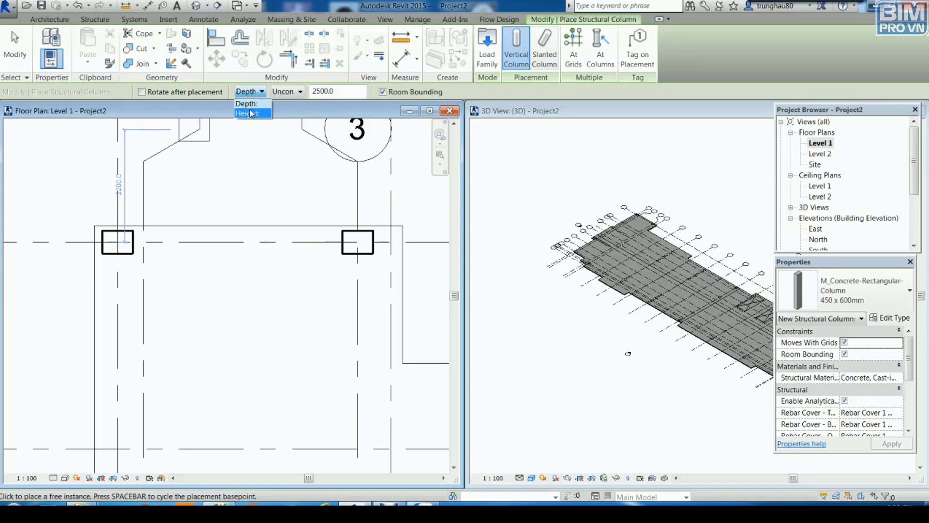
pyautogui.click(250, 112)
pyautogui.click(287, 91)
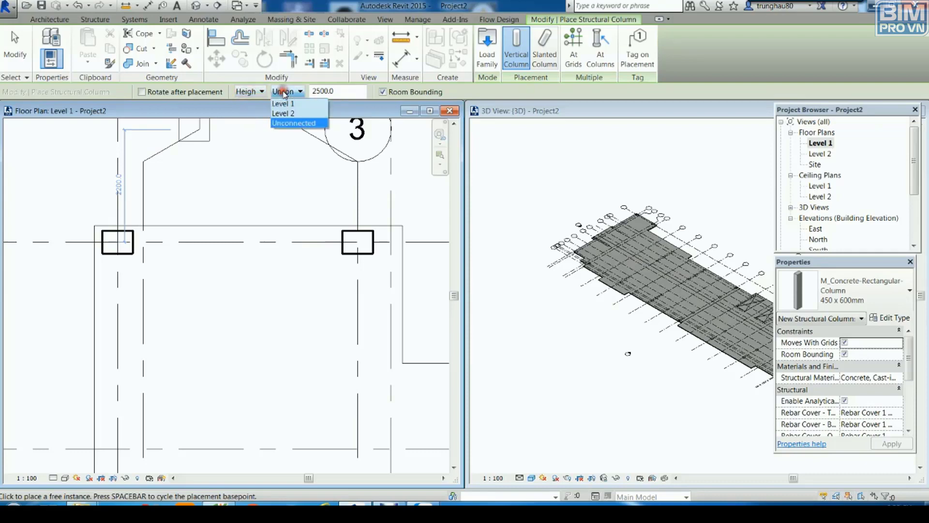
pyautogui.click(293, 113)
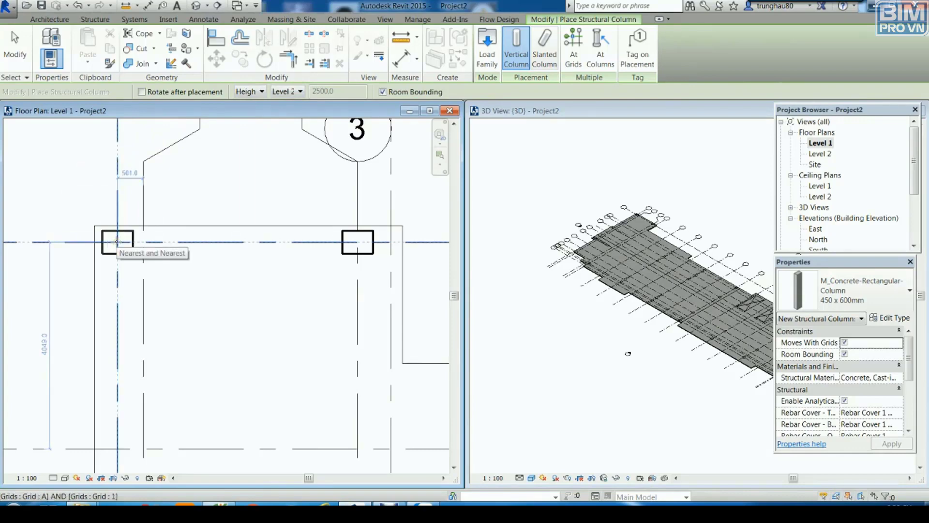
# - Place 450 x 600mm columns at grids A/1, A/3, J/2 and K/4
pyautogui.click(117, 241)
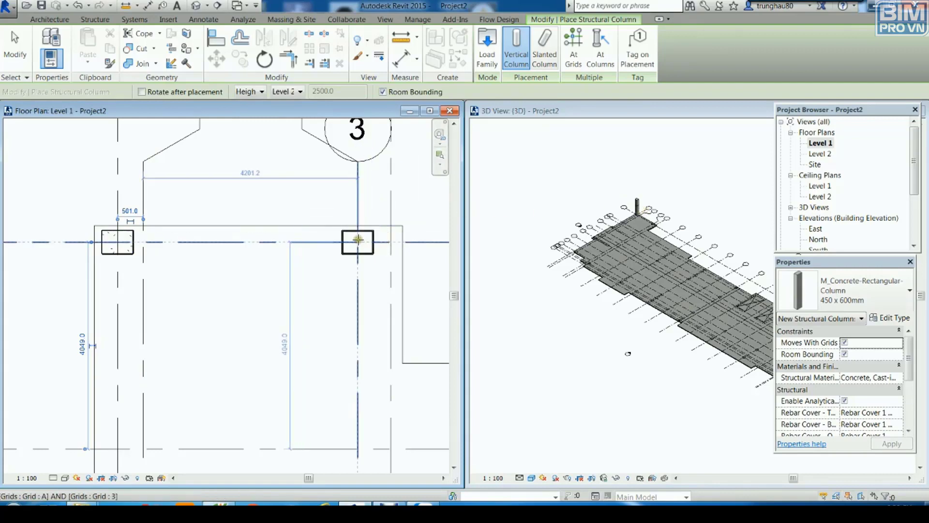
pyautogui.click(348, 244)
pyautogui.scroll(-2, 348, 244)
pyautogui.scroll(-2, 310, 247)
pyautogui.scroll(-1, 309, 218)
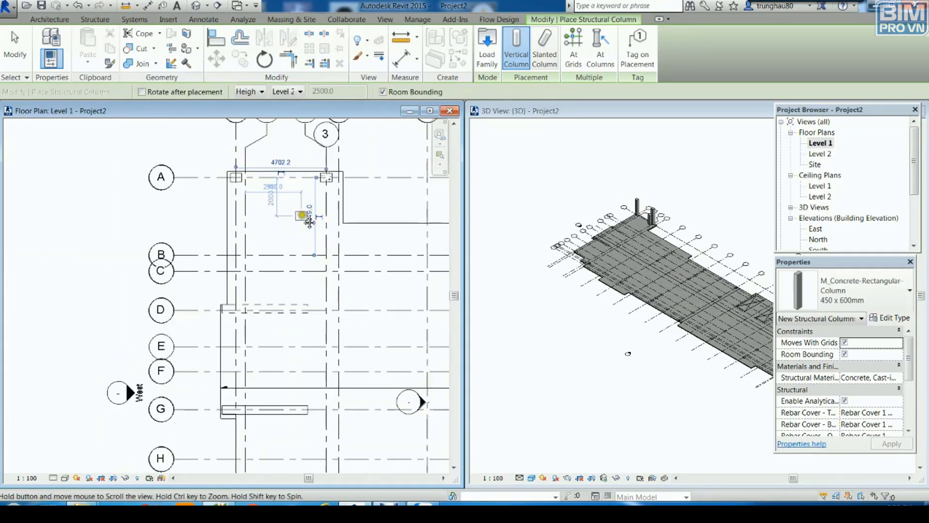
pyautogui.moveTo(265, 378); pyautogui.dragTo(265, 264, button='middle')
pyautogui.scroll(1, 248, 414)
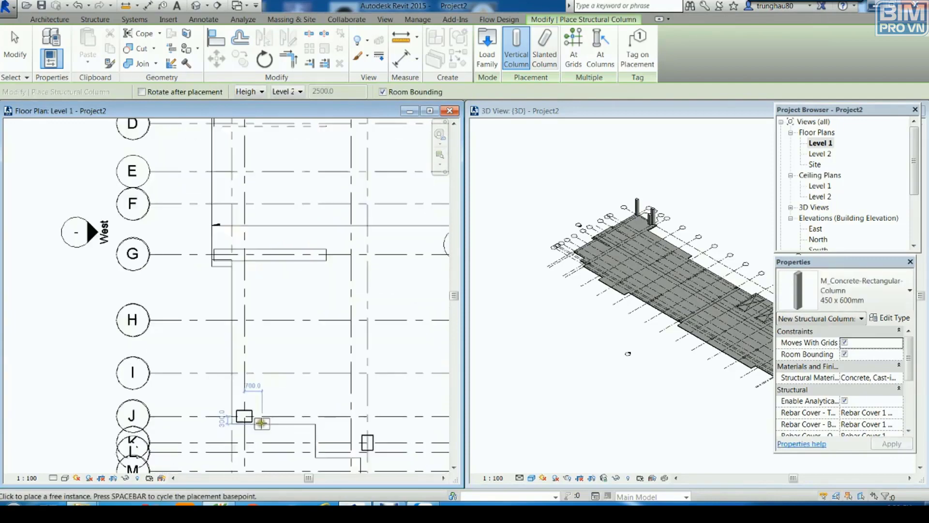
pyautogui.scroll(1, 251, 416)
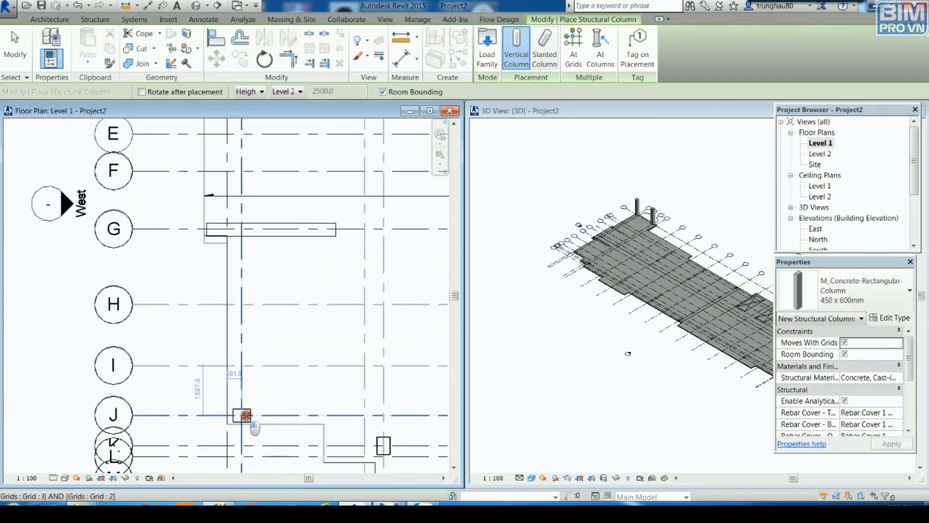
pyautogui.click(246, 415)
pyautogui.moveTo(246, 416); pyautogui.dragTo(244, 368, button='middle')
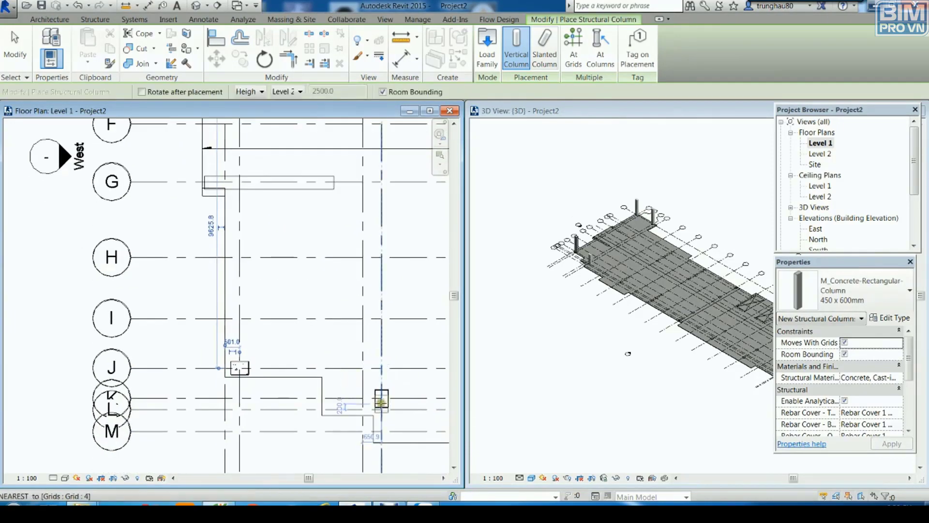
pyautogui.click(381, 399)
# - Place columns at grid 10/M, the grid I intersection and three further intersections
pyautogui.scroll(-3, 380, 398)
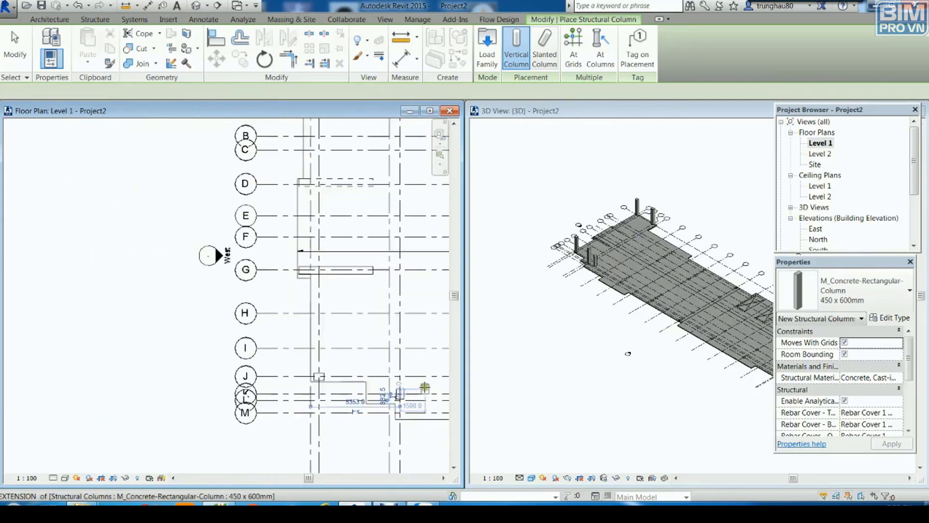
pyautogui.scroll(3, 292, 400)
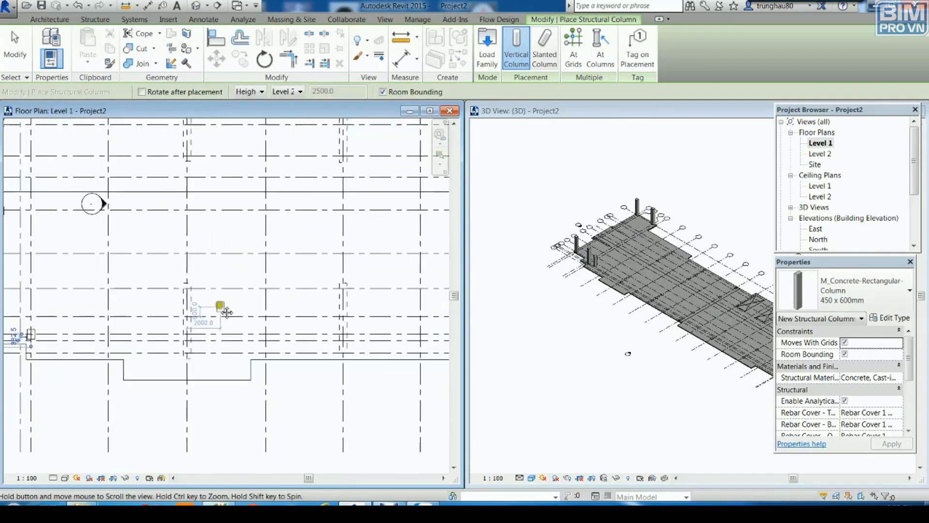
pyautogui.moveTo(347, 274); pyautogui.dragTo(153, 287, button='middle')
pyautogui.moveTo(292, 276); pyautogui.dragTo(273, 326, button='middle')
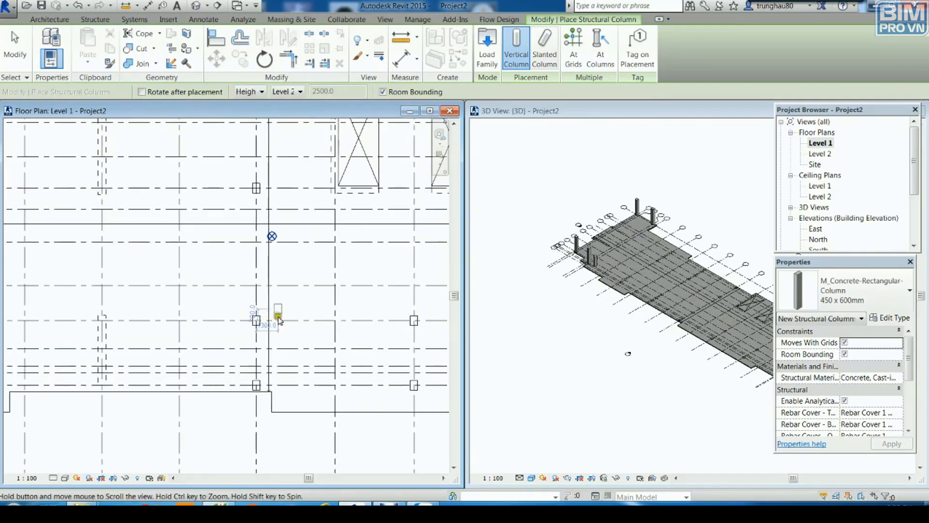
pyautogui.click(255, 391)
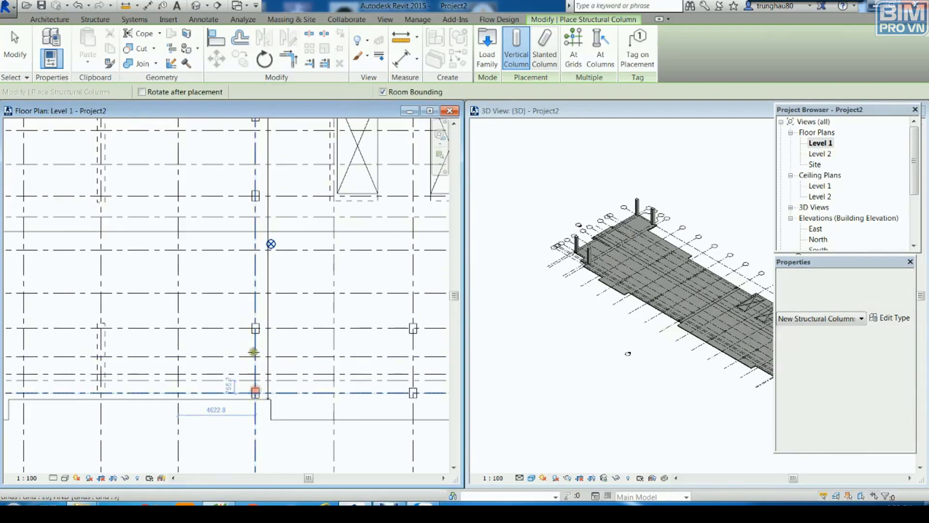
pyautogui.click(255, 327)
pyautogui.moveTo(290, 269); pyautogui.dragTo(307, 385, button='middle')
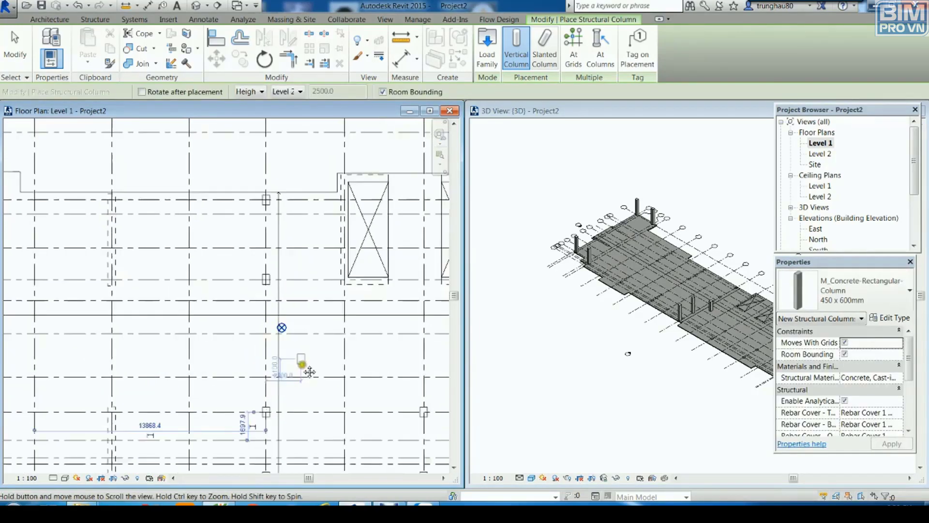
pyautogui.click(272, 314)
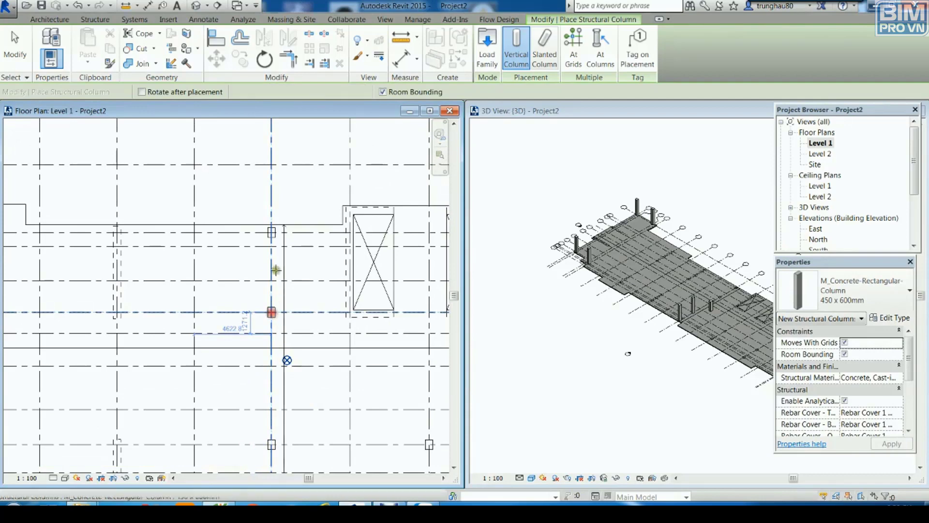
pyautogui.click(272, 233)
pyautogui.moveTo(271, 232); pyautogui.dragTo(272, 385, button='middle')
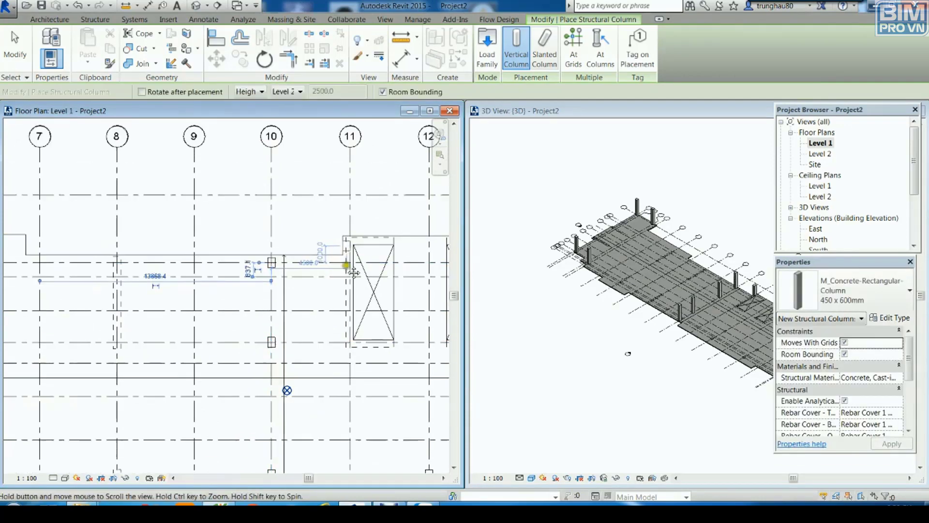
pyautogui.moveTo(371, 376); pyautogui.dragTo(257, 201, button='middle')
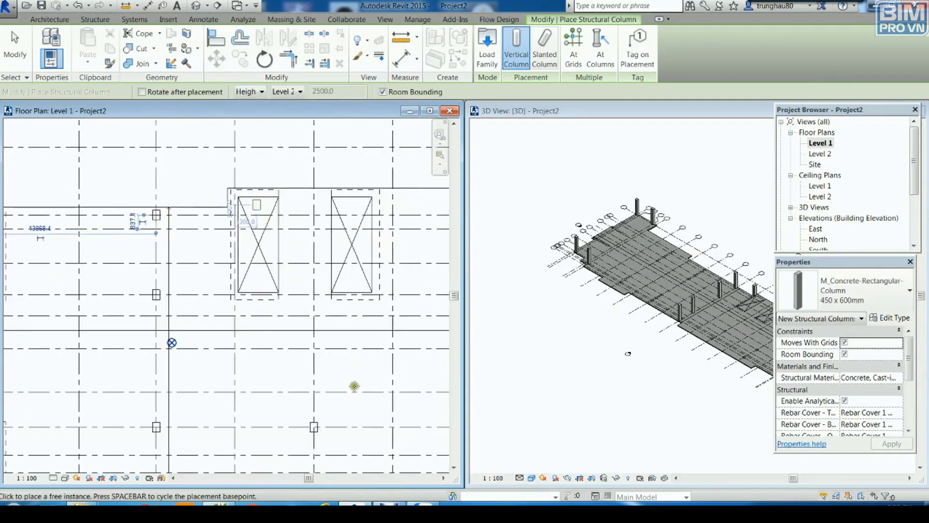
pyautogui.moveTo(353, 384); pyautogui.dragTo(355, 297, button='middle')
pyautogui.scroll(1, 354, 298)
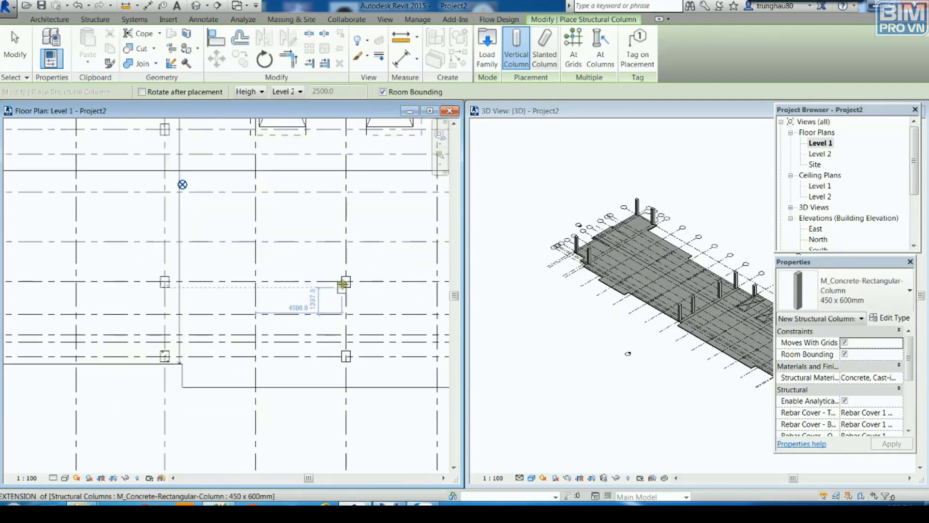
pyautogui.click(344, 294)
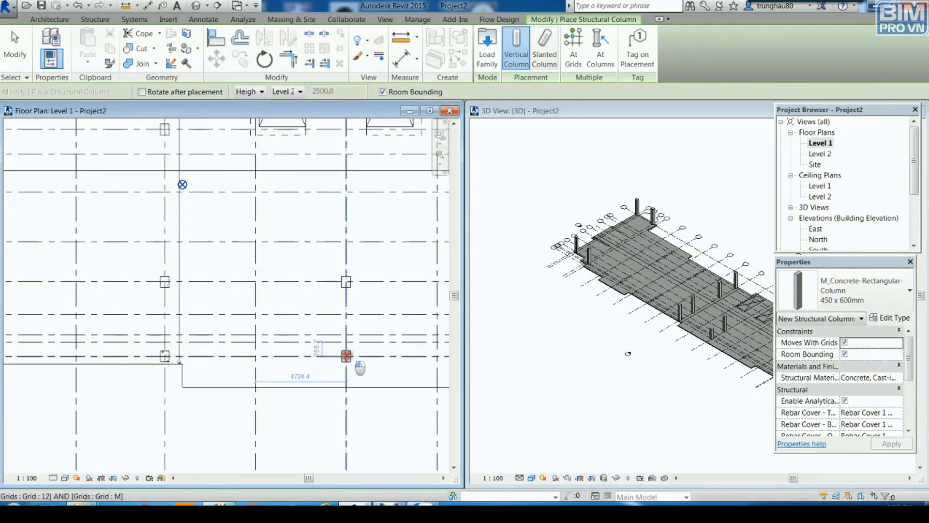
# - Place six more columns beside the X-marked openings and across the upper-right bays
pyautogui.moveTo(390, 252); pyautogui.dragTo(193, 288, button='middle')
pyautogui.moveTo(348, 265); pyautogui.dragTo(353, 358, button='middle')
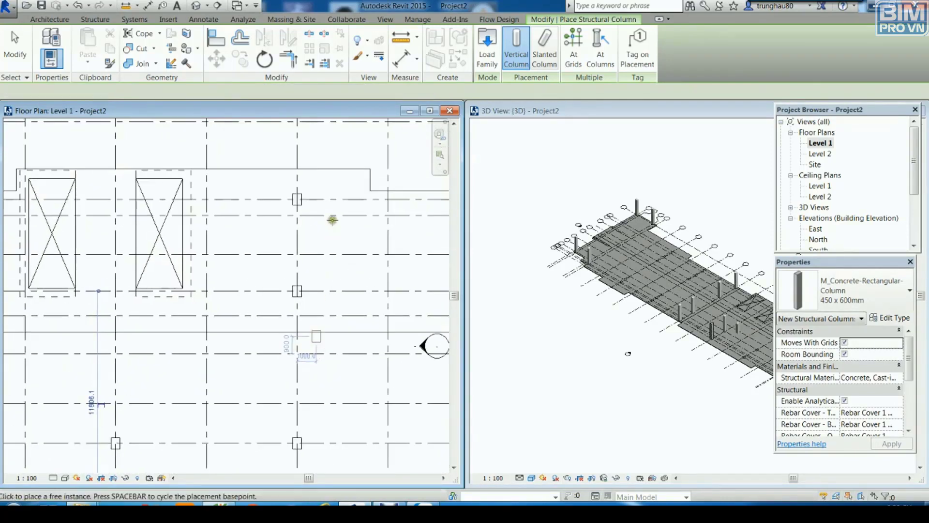
pyautogui.click(299, 200)
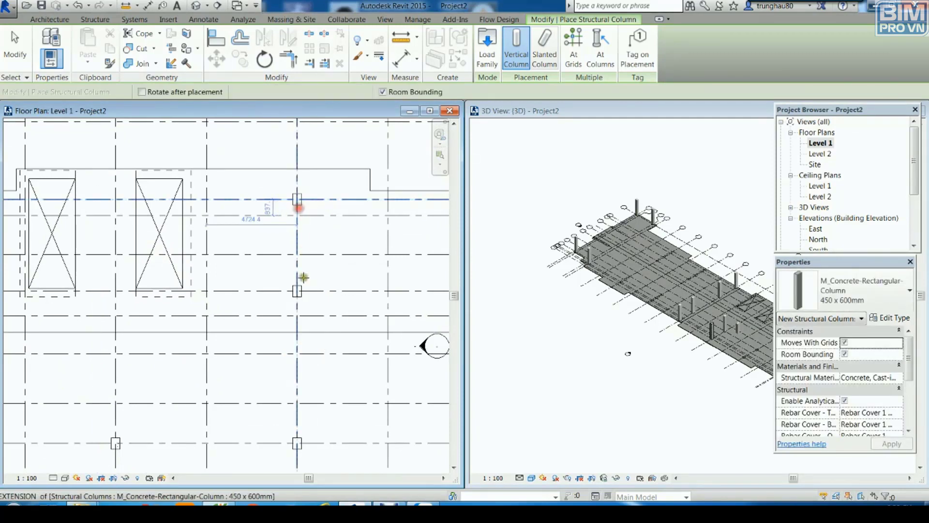
pyautogui.click(297, 291)
pyautogui.moveTo(333, 378); pyautogui.dragTo(374, 223, button='middle')
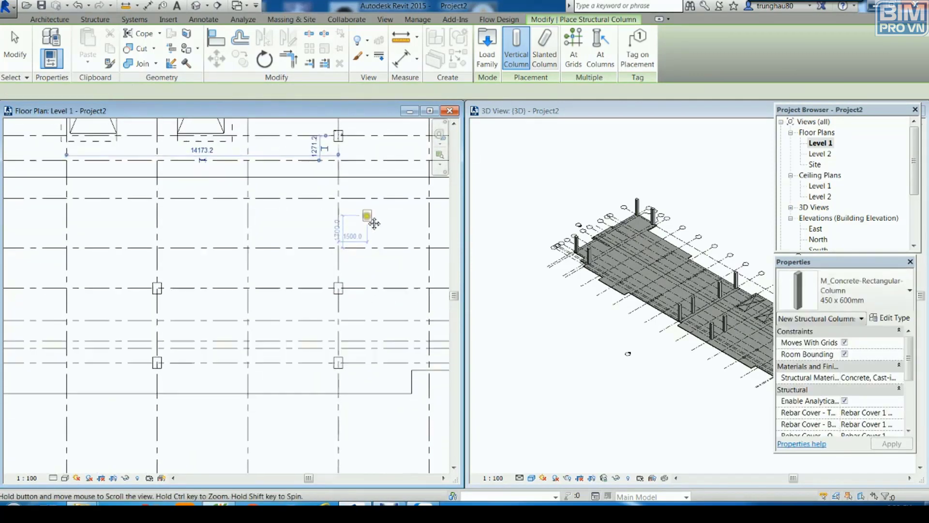
pyautogui.click(338, 288)
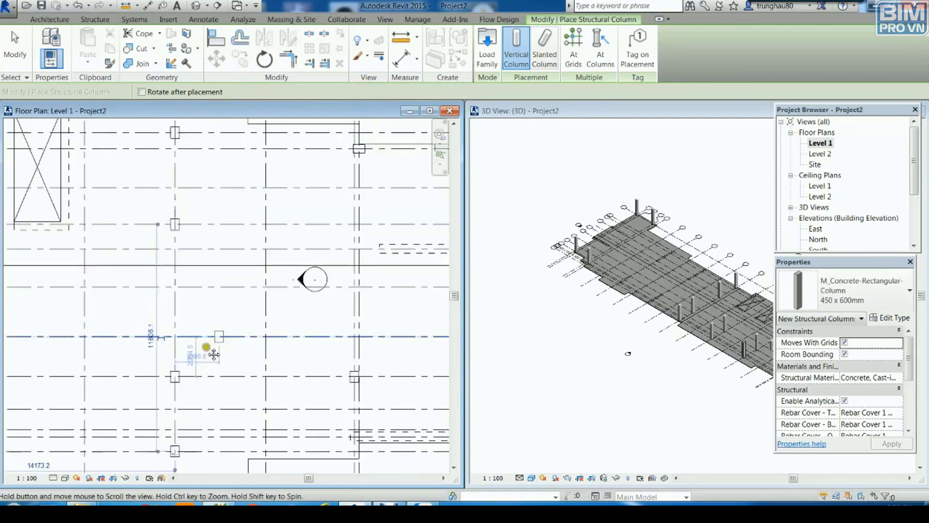
pyautogui.moveTo(338, 362); pyautogui.dragTo(269, 226, button='middle')
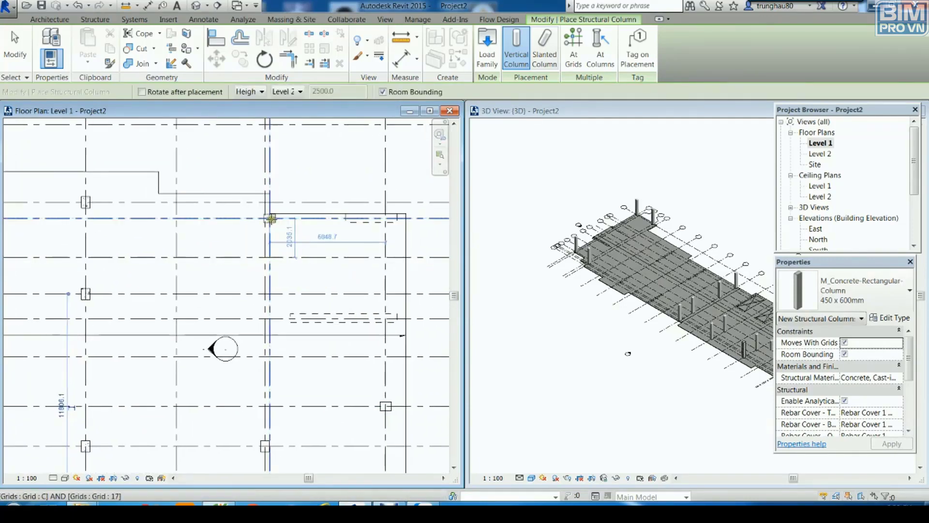
pyautogui.click(270, 218)
pyautogui.moveTo(328, 307); pyautogui.dragTo(357, 216, button='middle')
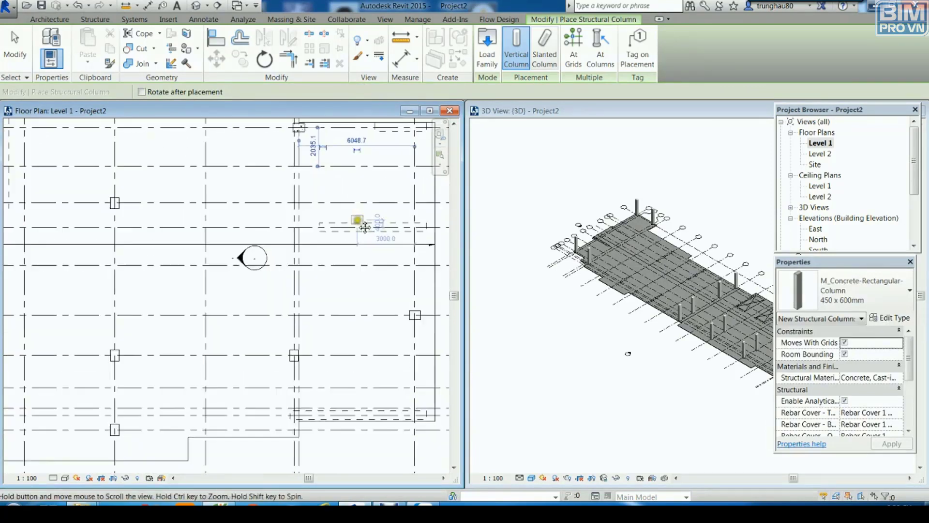
pyautogui.click(414, 315)
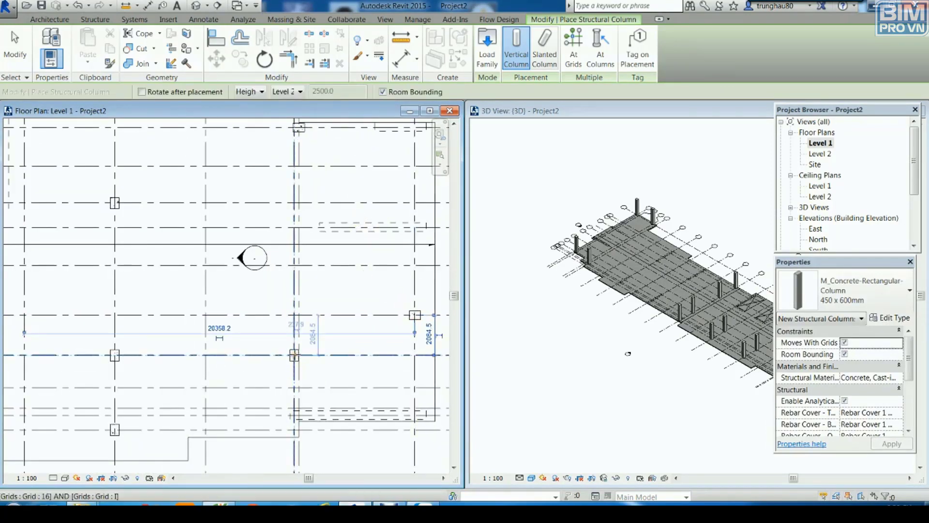
pyautogui.click(293, 354)
pyautogui.moveTo(370, 372); pyautogui.dragTo(351, 251, button='middle')
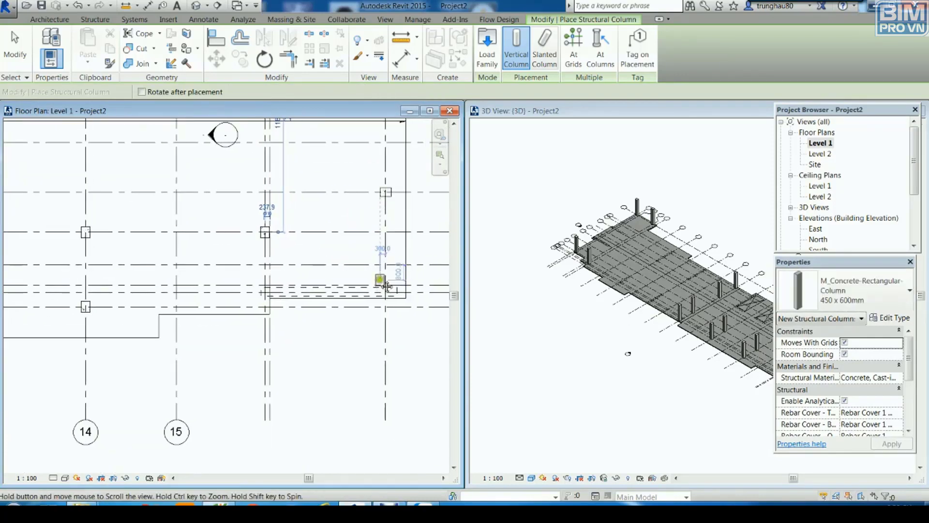
pyautogui.moveTo(386, 284); pyautogui.dragTo(290, 342, button='middle')
pyautogui.moveTo(346, 288); pyautogui.dragTo(359, 391, button='middle')
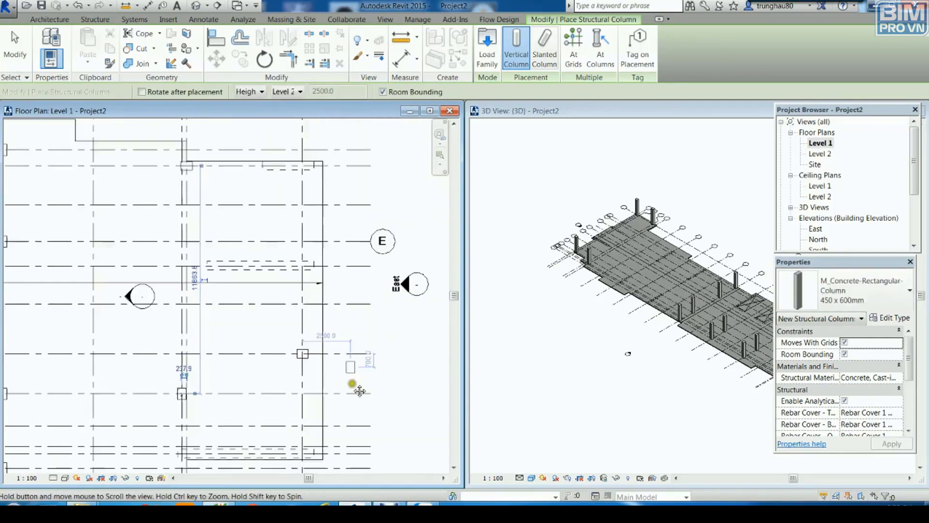
pyautogui.moveTo(339, 250); pyautogui.dragTo(365, 313, button='middle')
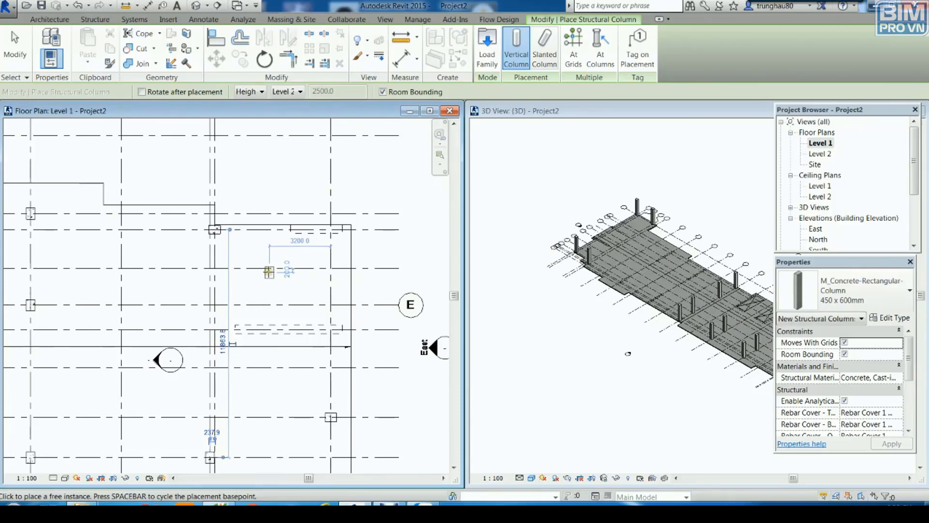
# - End column placement and review the columns on the floor slab in the 3D view
pyautogui.press('Escape')
pyautogui.click(632, 352)
pyautogui.scroll(-1, 635, 363)
pyautogui.scroll(-1, 661, 384)
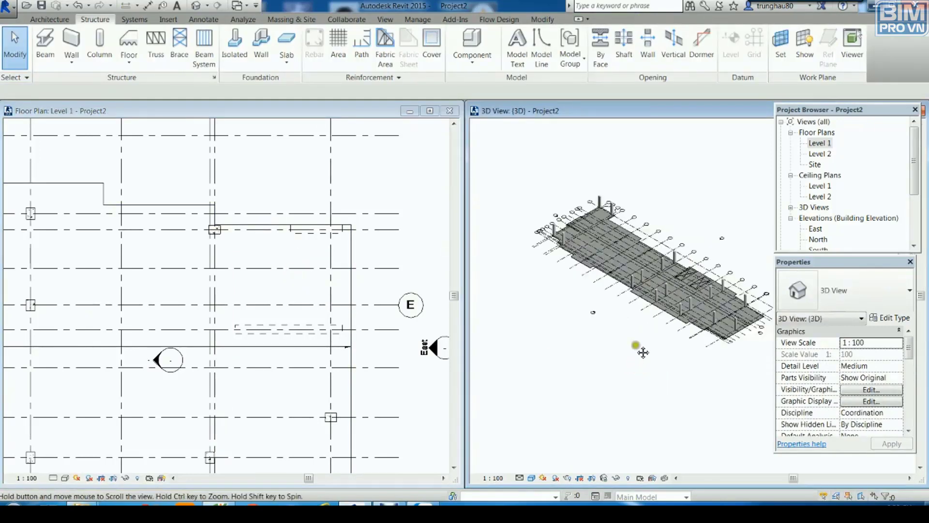
pyautogui.moveTo(641, 349); pyautogui.dragTo(599, 327, button='middle')
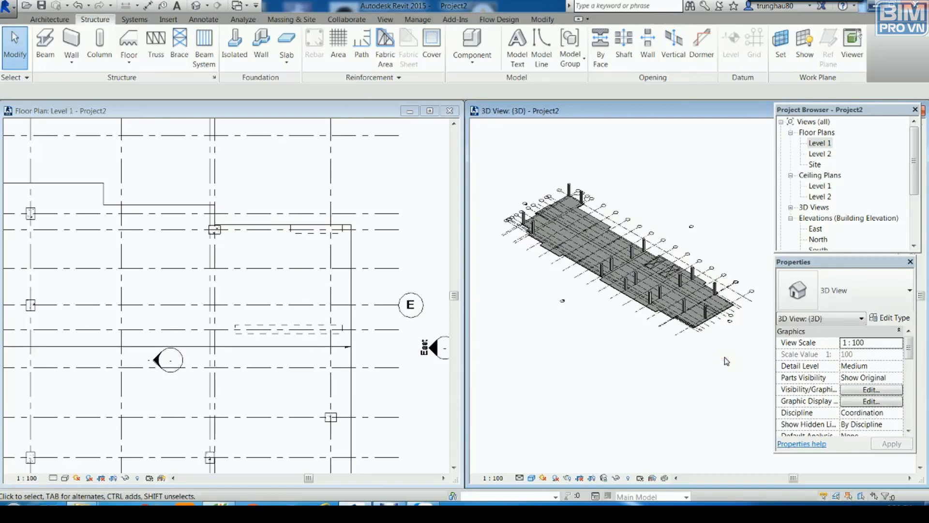
pyautogui.click(589, 290)
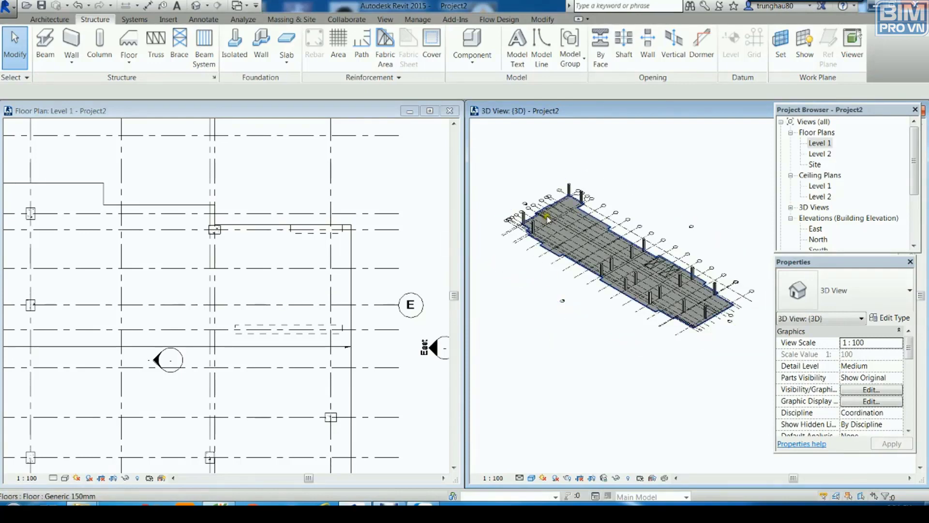
pyautogui.scroll(3, 545, 219)
pyautogui.scroll(3, 540, 221)
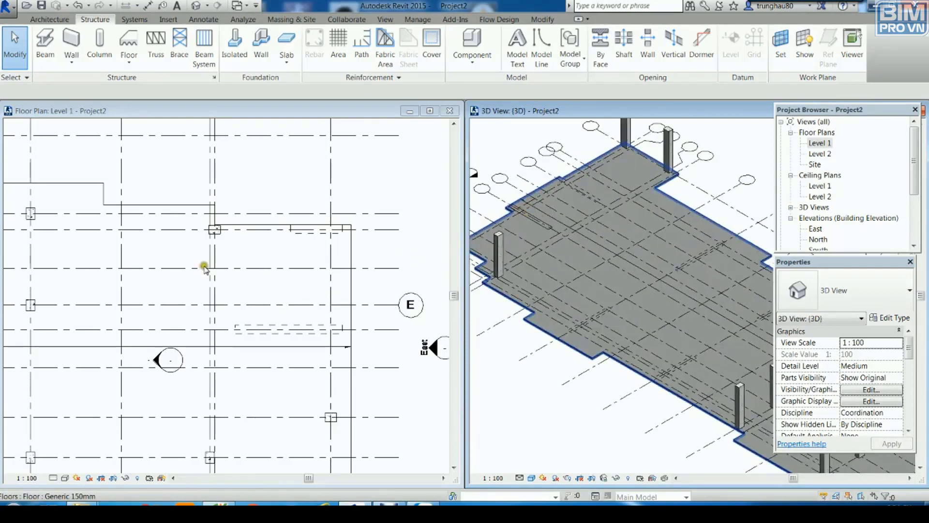
# - Return to the Level 1 floor plan and frame grids 1–6 and A–H
pyautogui.click(254, 265)
pyautogui.scroll(-5, 254, 265)
pyautogui.moveTo(117, 290); pyautogui.dragTo(304, 296, button='middle')
pyautogui.scroll(3, 87, 291)
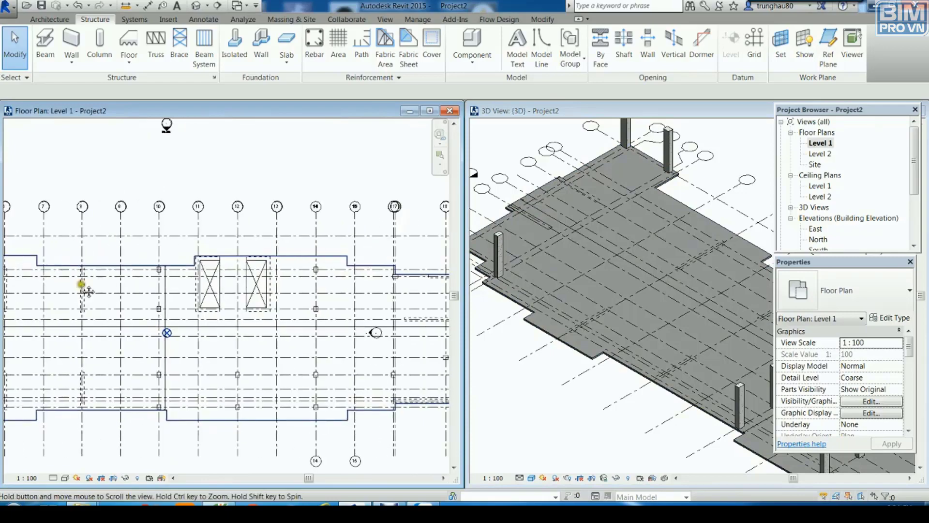
pyautogui.moveTo(87, 292); pyautogui.dragTo(269, 233, button='middle')
pyautogui.scroll(2, 114, 291)
pyautogui.scroll(2, 155, 297)
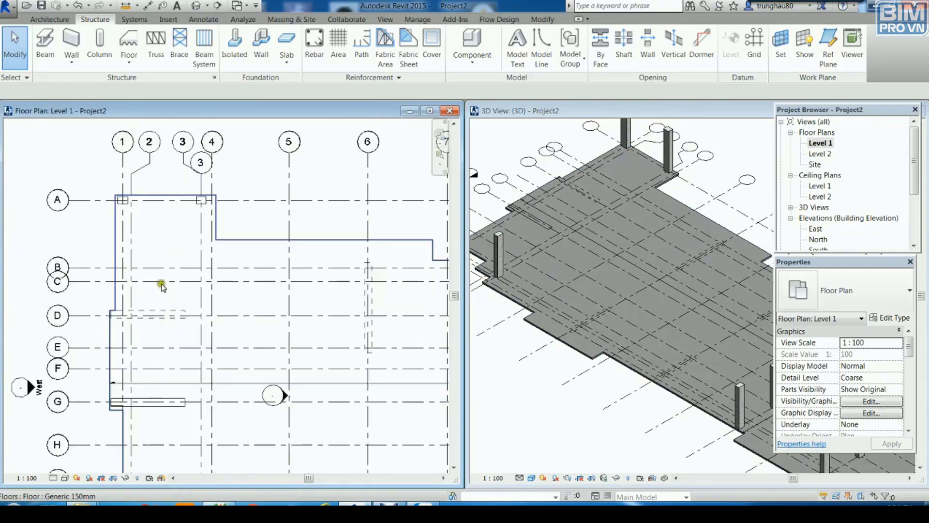
pyautogui.scroll(2, 162, 285)
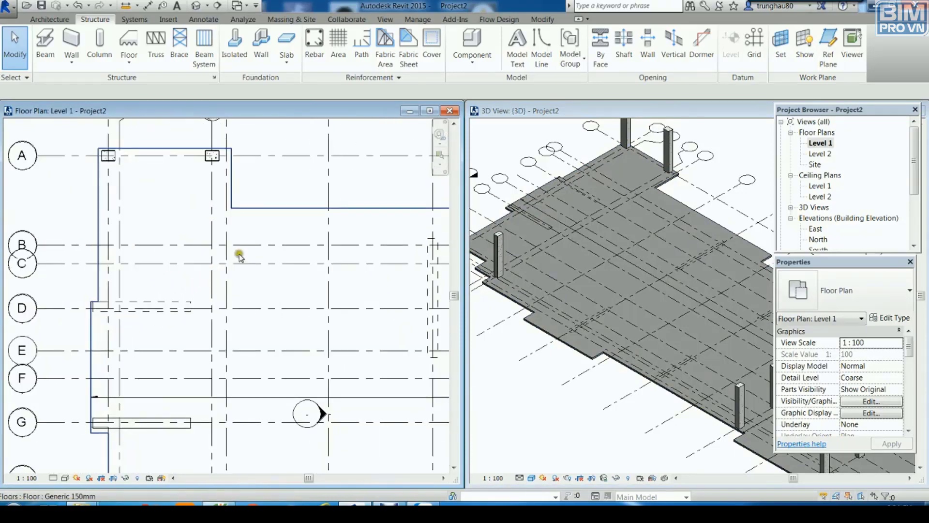
pyautogui.click(543, 20)
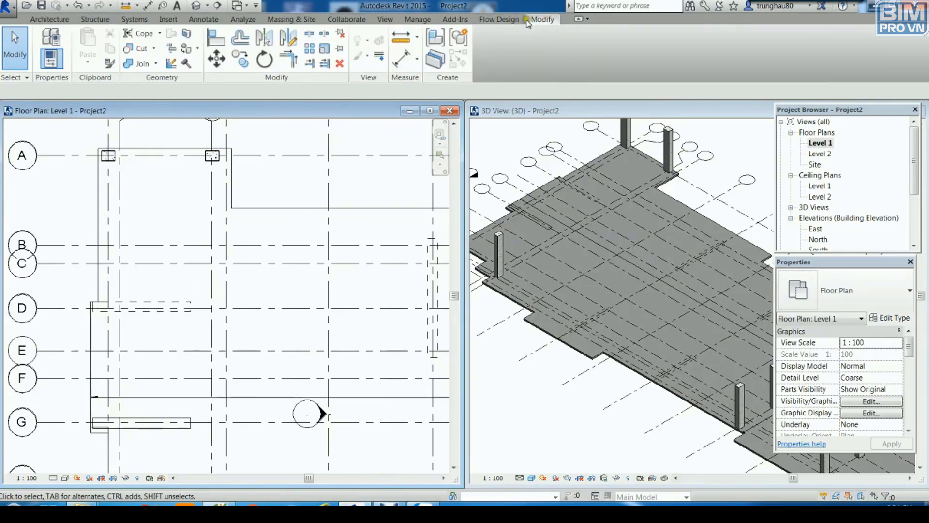
pyautogui.click(407, 42)
pyautogui.scroll(2, 184, 346)
pyautogui.scroll(2, 201, 275)
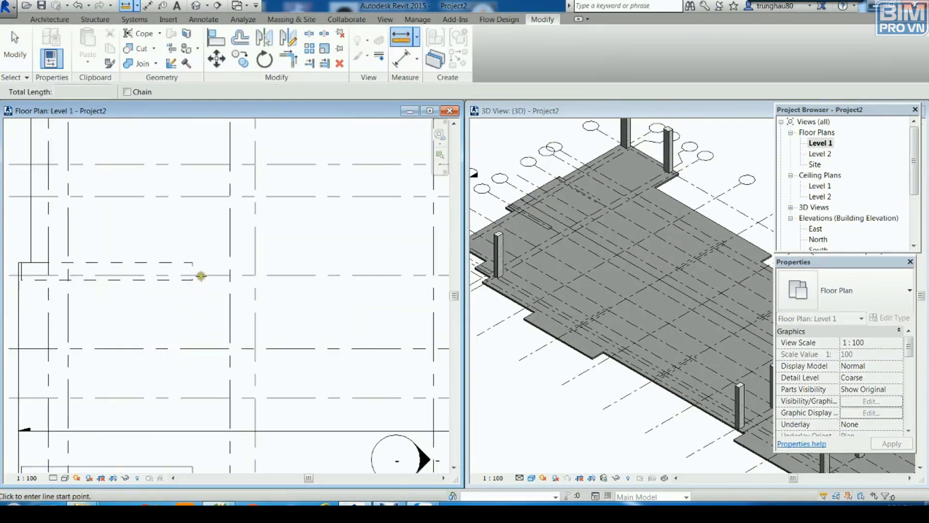
pyautogui.click(192, 263)
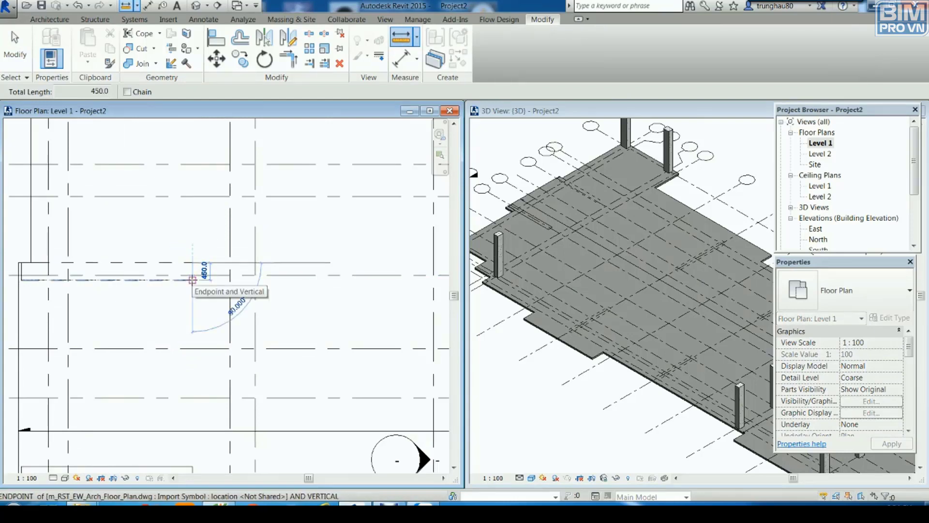
pyautogui.press('Escape')
pyautogui.press('Escape')
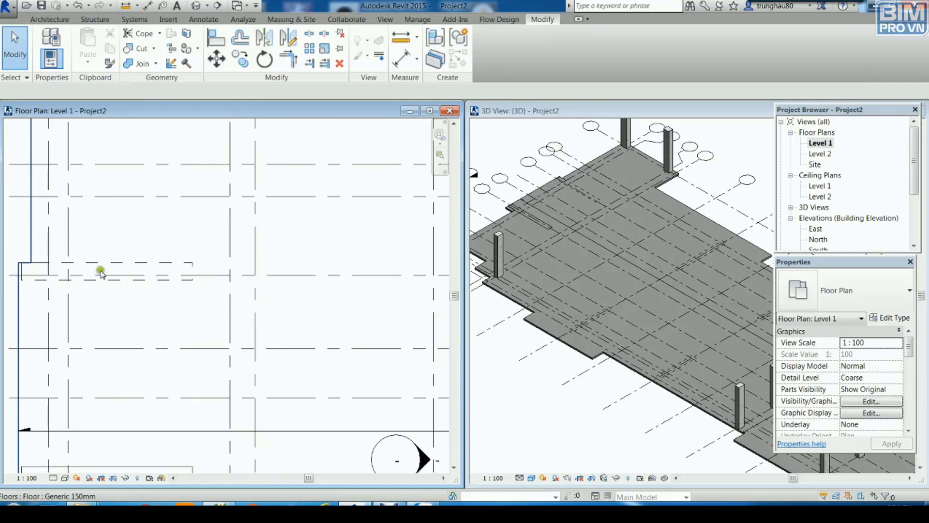
pyautogui.scroll(-3, 179, 303)
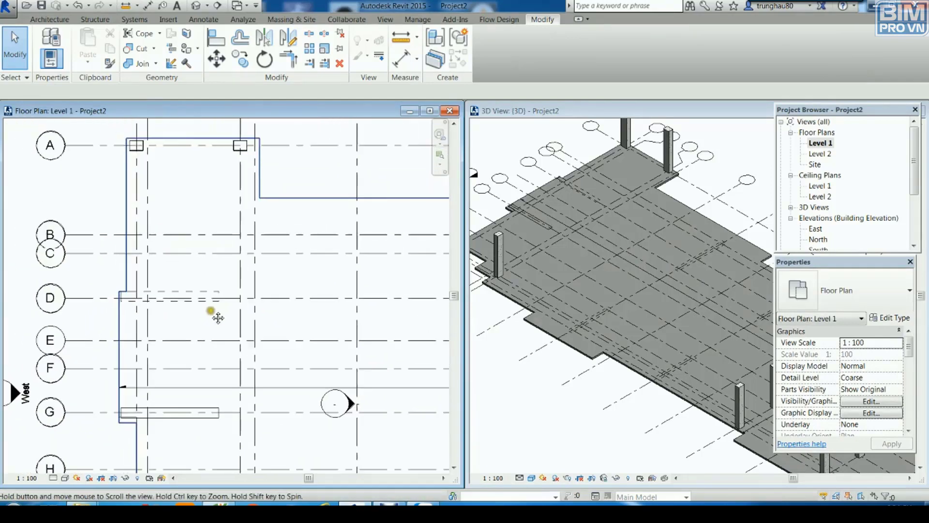
# - Start a structural wall set to Height up to Level 2
pyautogui.click(95, 19)
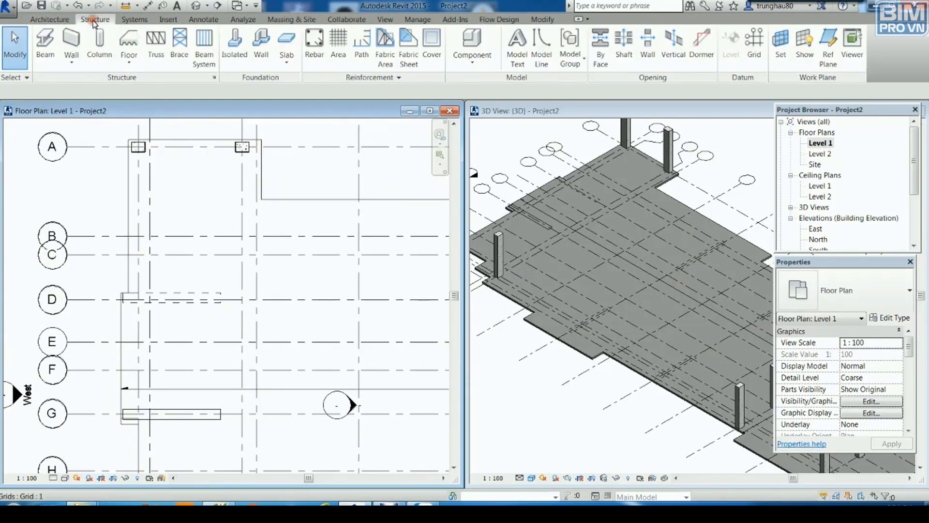
pyautogui.click(73, 61)
pyautogui.click(83, 83)
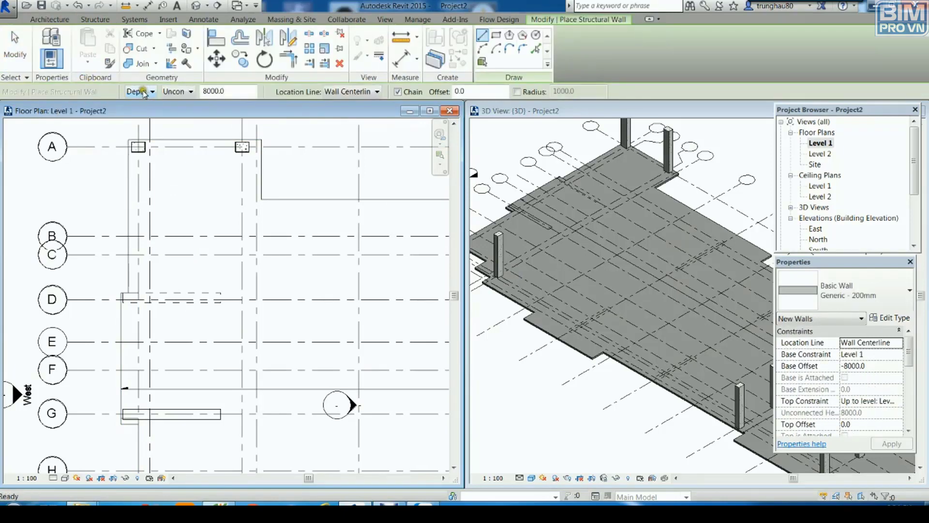
pyautogui.click(143, 92)
pyautogui.click(182, 92)
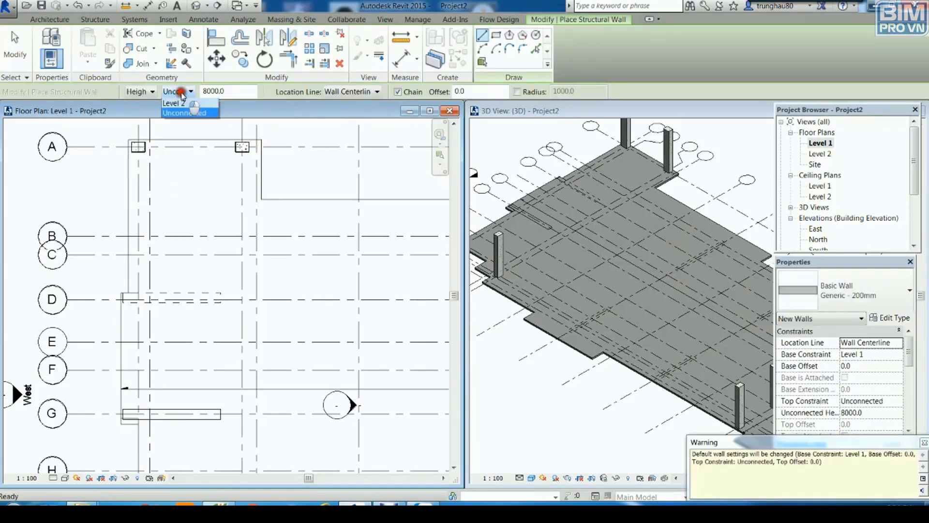
pyautogui.click(177, 104)
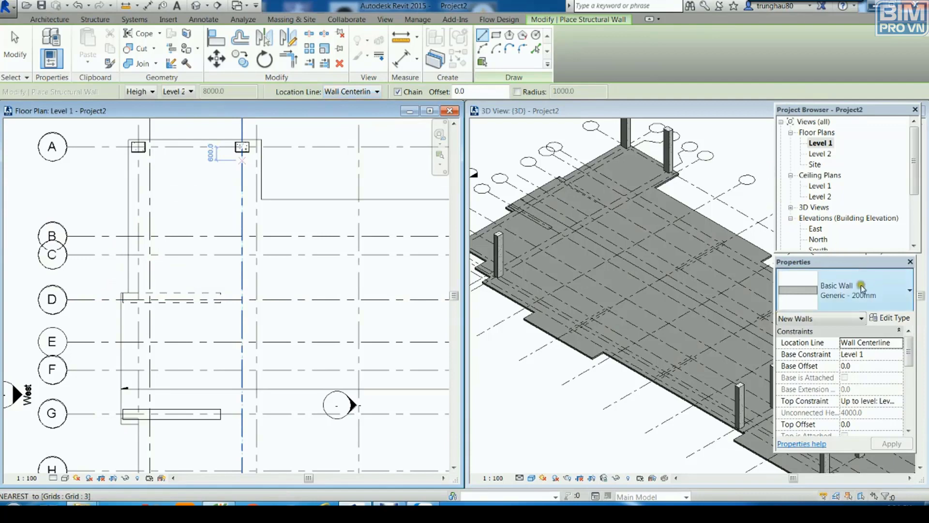
# - Keep the Generic - 200mm wall type and open its type properties
pyautogui.click(845, 290)
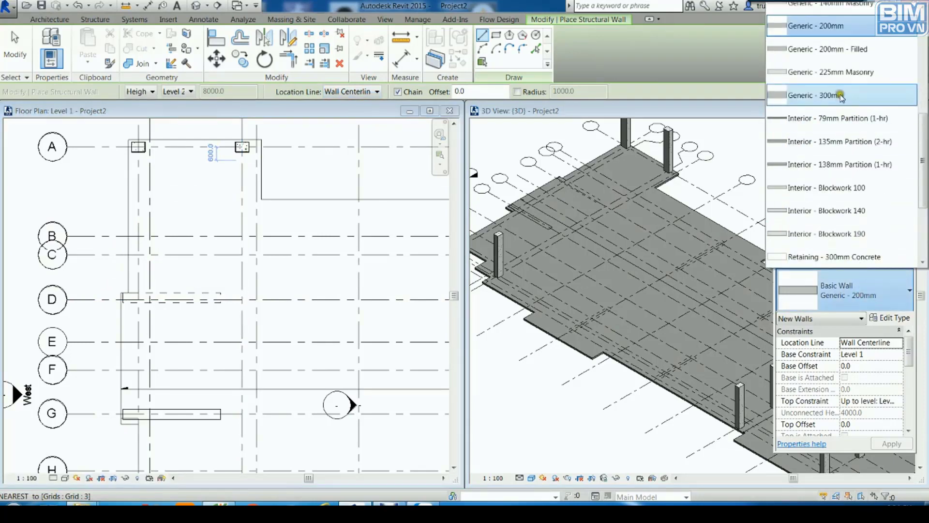
pyautogui.moveTo(922, 165); pyautogui.dragTo(923, 100)
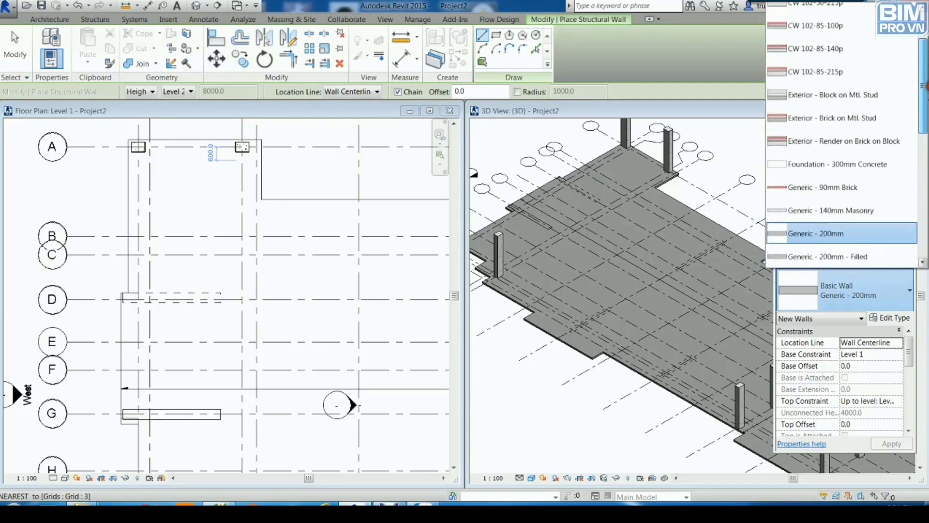
pyautogui.moveTo(922, 100); pyautogui.dragTo(918, 140)
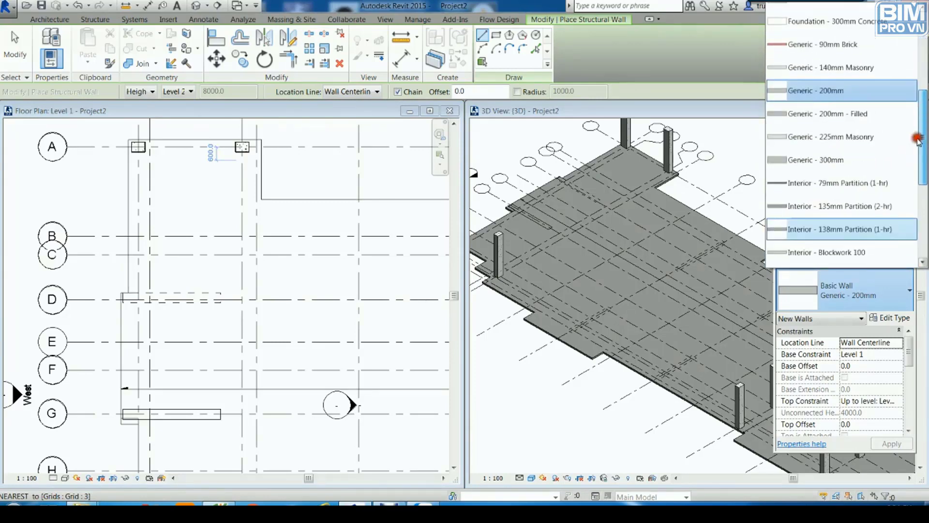
pyautogui.click(835, 91)
pyautogui.click(890, 320)
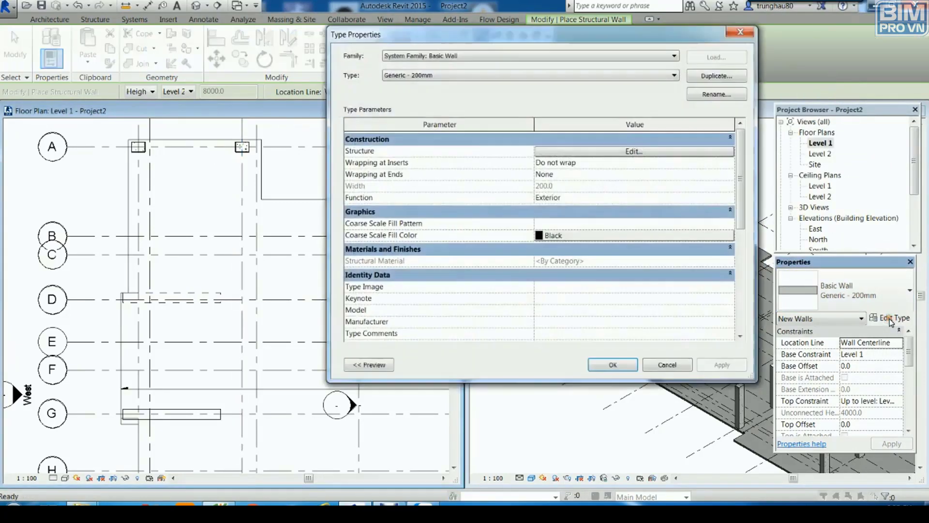
# - Duplicate Generic - 200mm as 'Generic - 450 mm' with a 450 thick structure layer
pyautogui.click(717, 75)
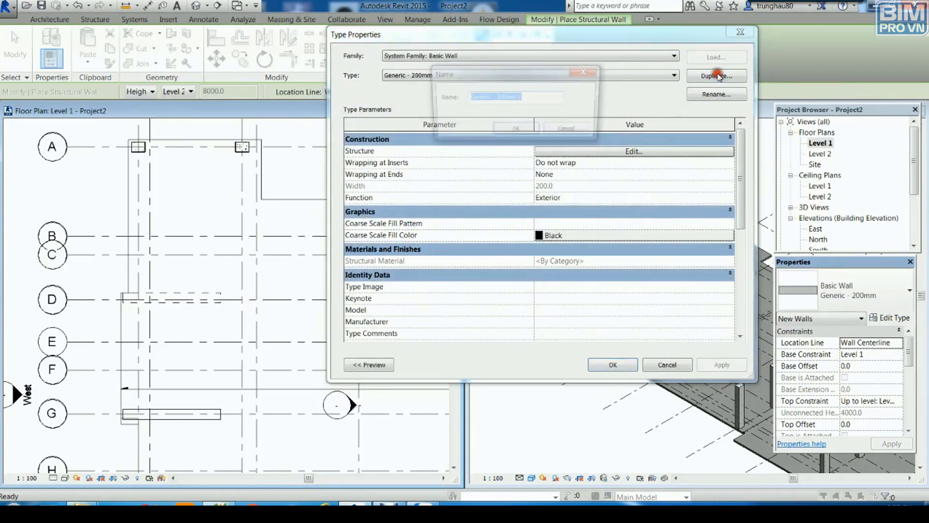
pyautogui.click(536, 102)
pyautogui.moveTo(498, 97); pyautogui.dragTo(544, 97)
pyautogui.write('450')
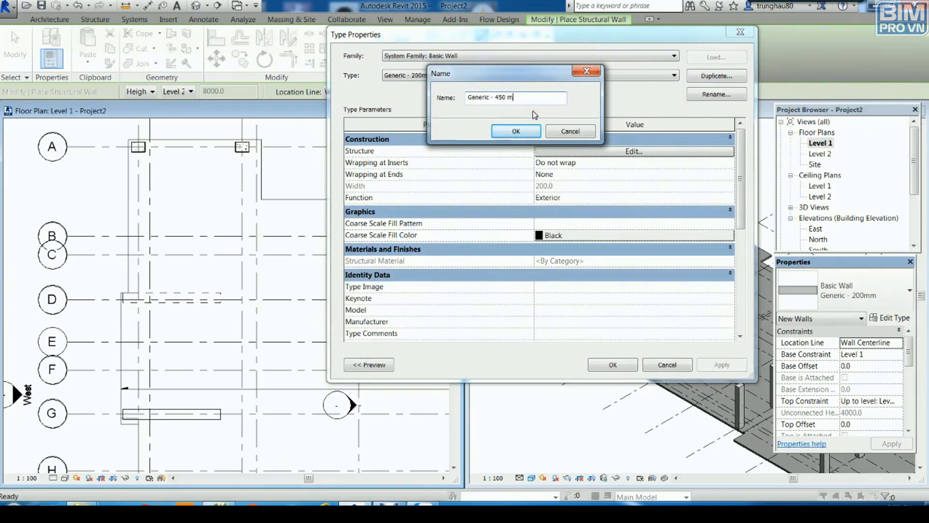
pyautogui.click(525, 132)
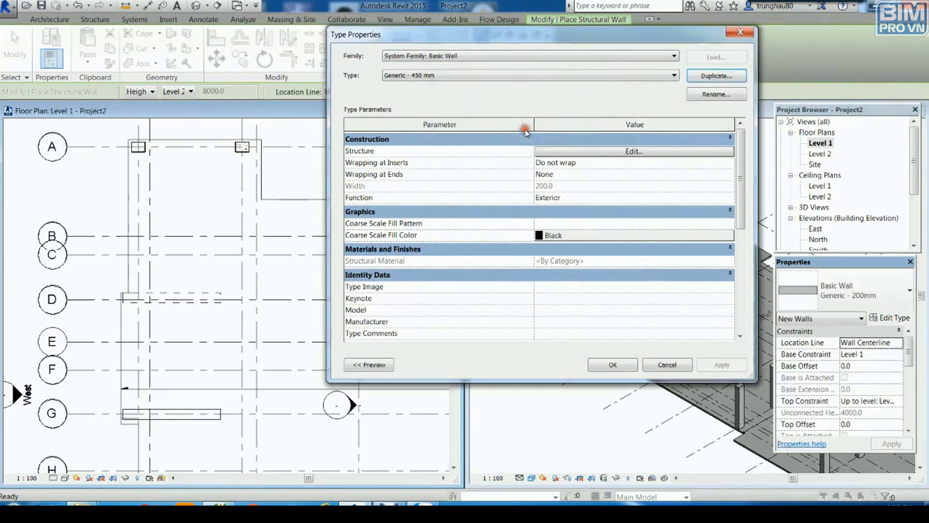
pyautogui.click(605, 151)
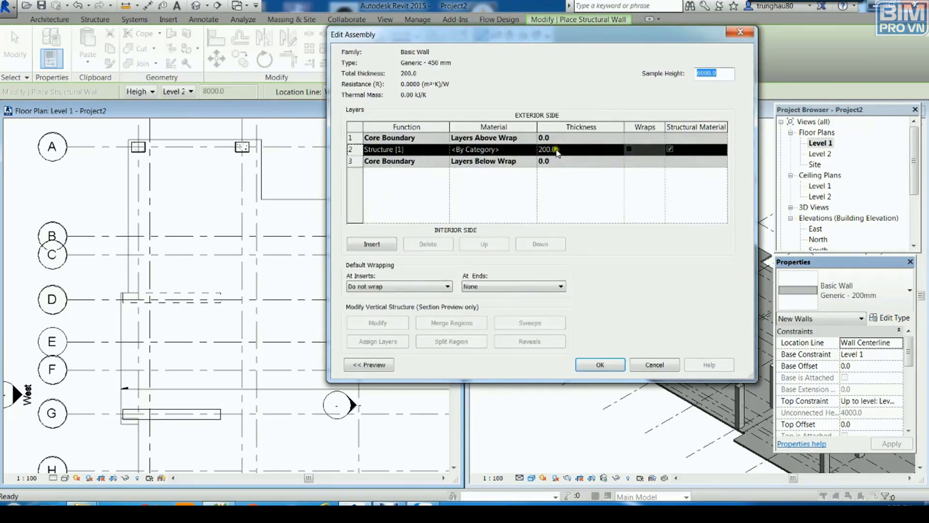
pyautogui.click(557, 153)
pyautogui.write('450')
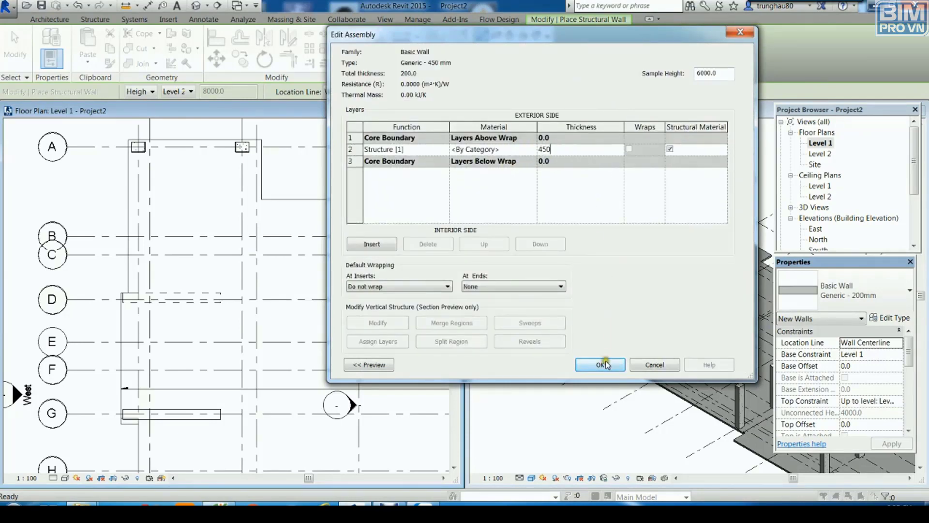
pyautogui.click(604, 364)
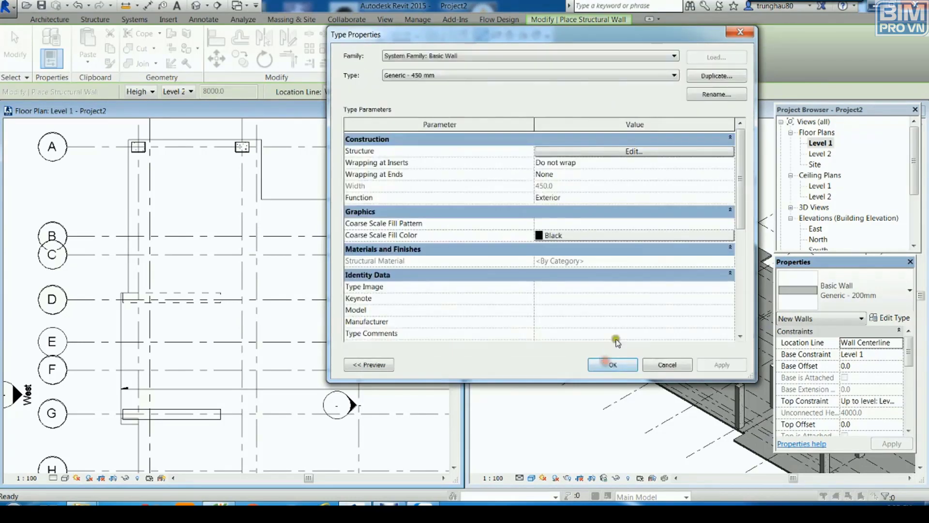
pyautogui.click(627, 364)
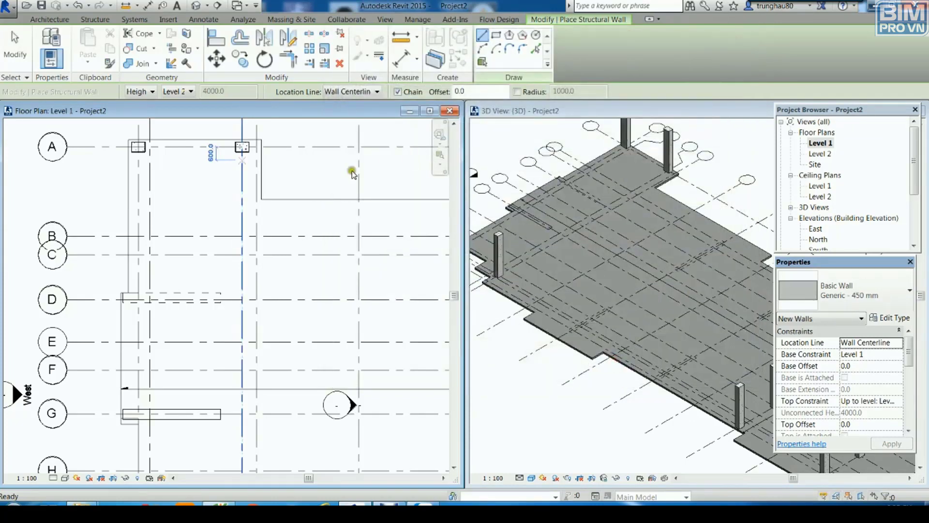
# - Switch wall drawing to Pick Lines and dismiss the save reminder without saving
pyautogui.click(536, 50)
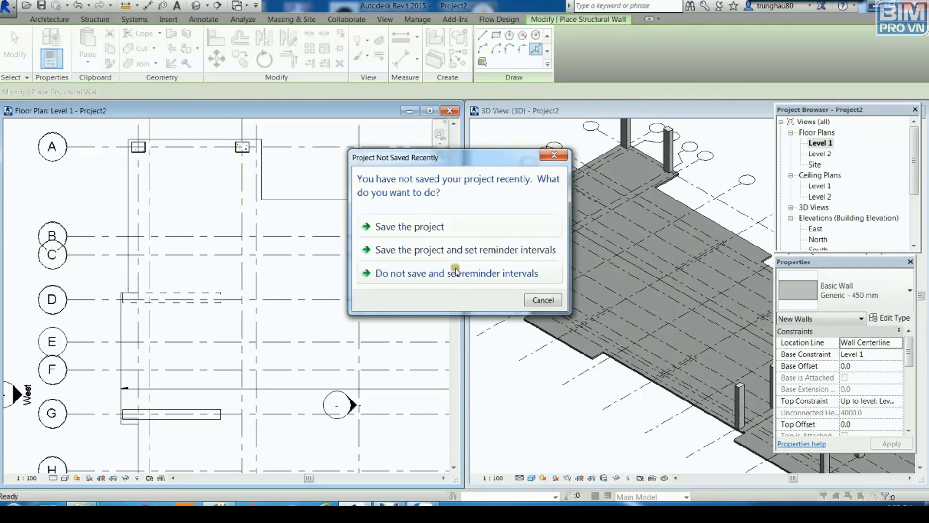
pyautogui.click(465, 274)
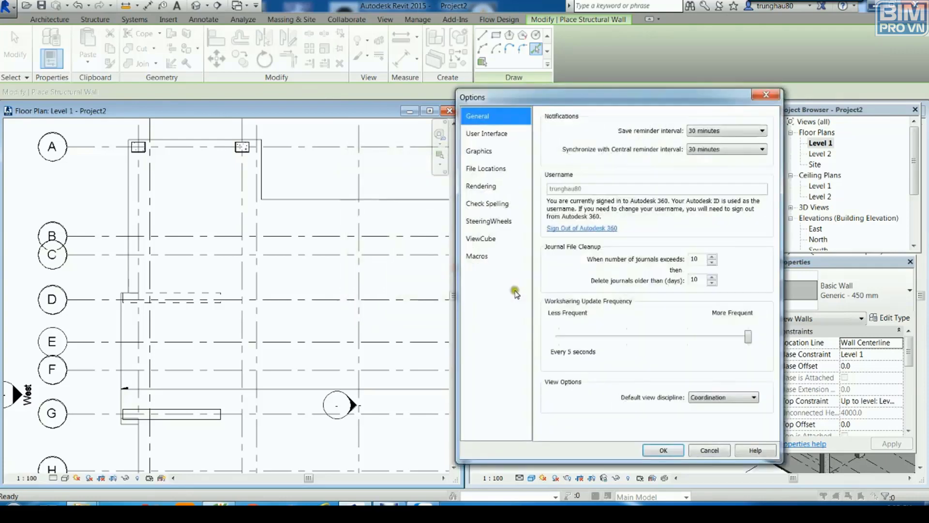
pyautogui.click(711, 450)
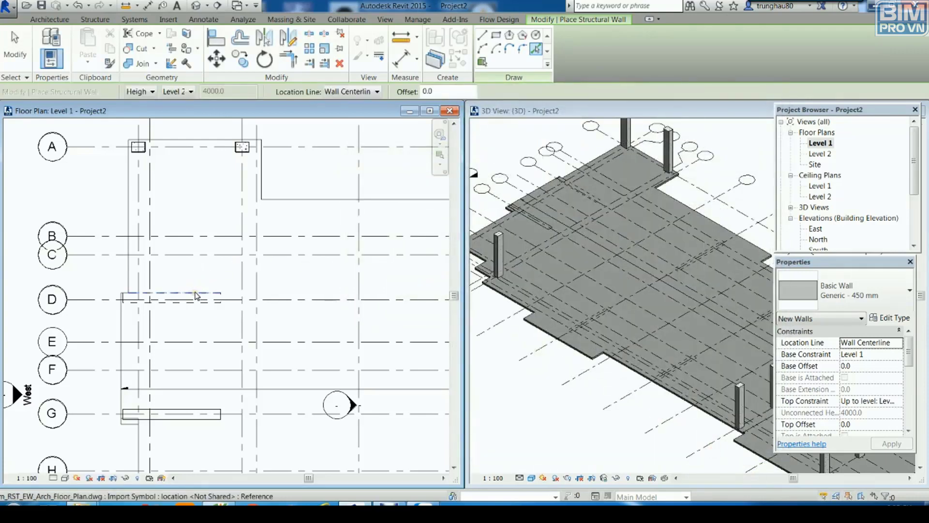
pyautogui.scroll(2, 196, 295)
pyautogui.scroll(2, 198, 297)
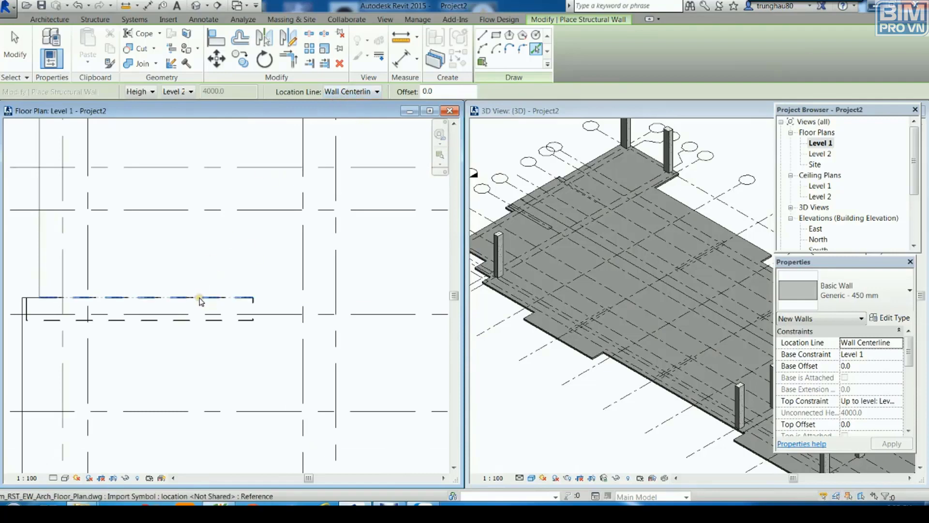
# - Set Location Line to Finish Face: Exterior and place walls along the lines at grids D and G
pyautogui.click(360, 91)
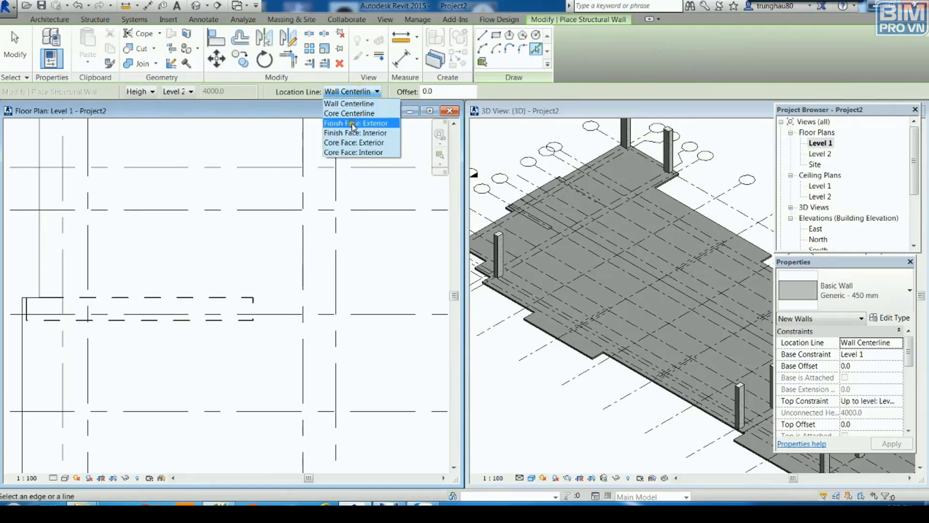
pyautogui.click(353, 124)
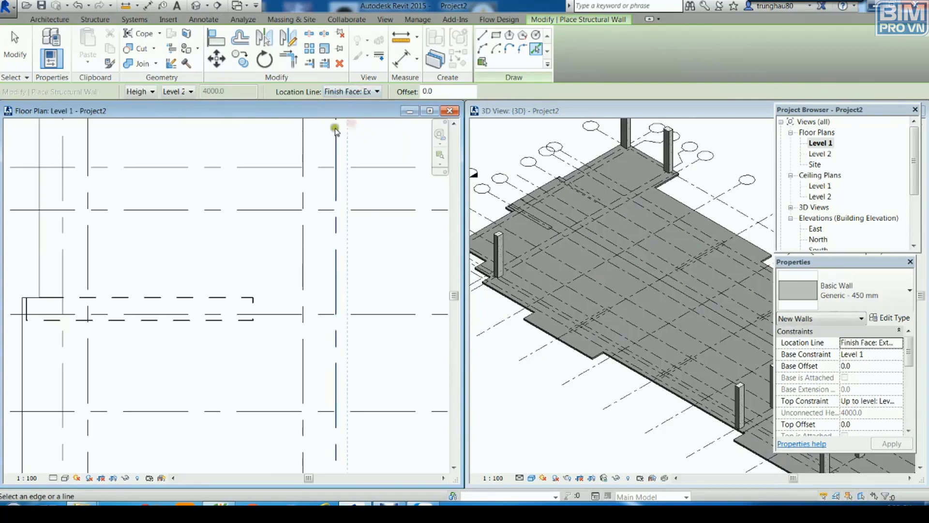
pyautogui.click(201, 300)
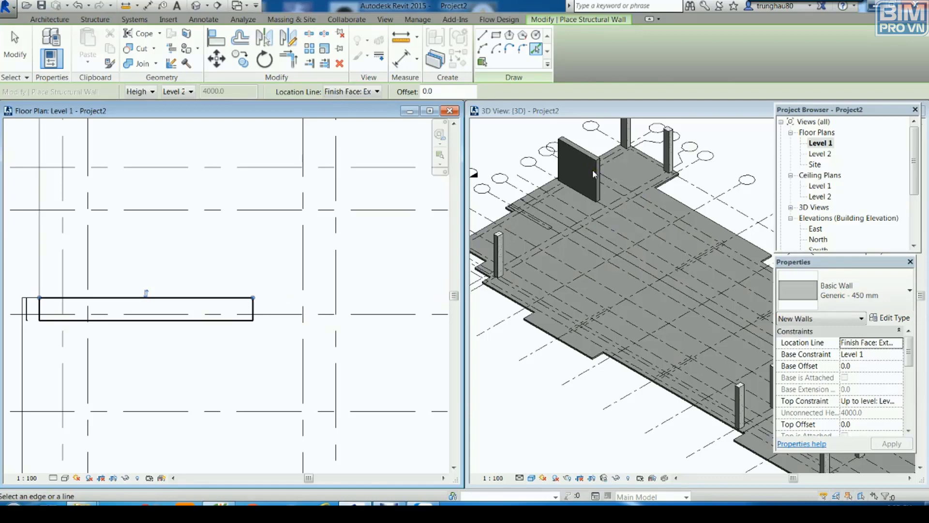
pyautogui.scroll(-3, 290, 297)
pyautogui.scroll(-1, 276, 319)
pyautogui.scroll(2, 260, 319)
pyautogui.moveTo(260, 320); pyautogui.dragTo(245, 345, button='middle')
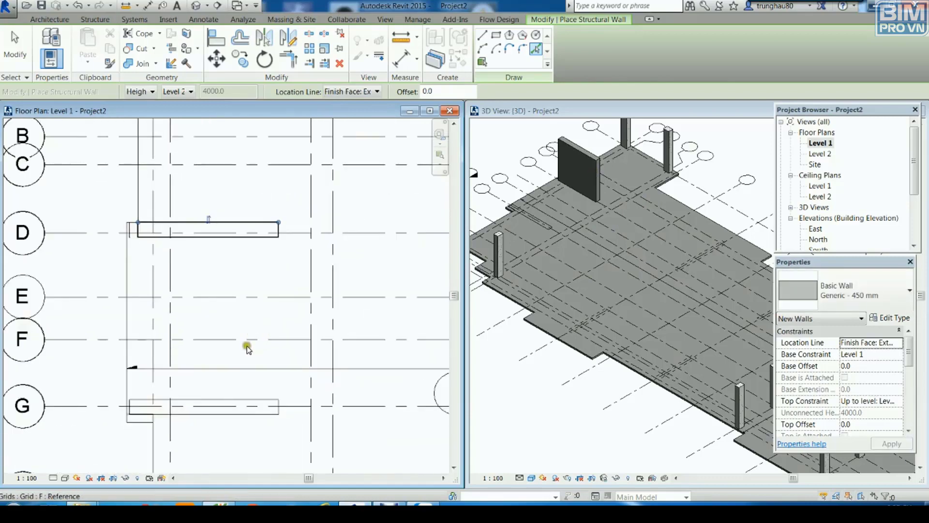
pyautogui.click(235, 401)
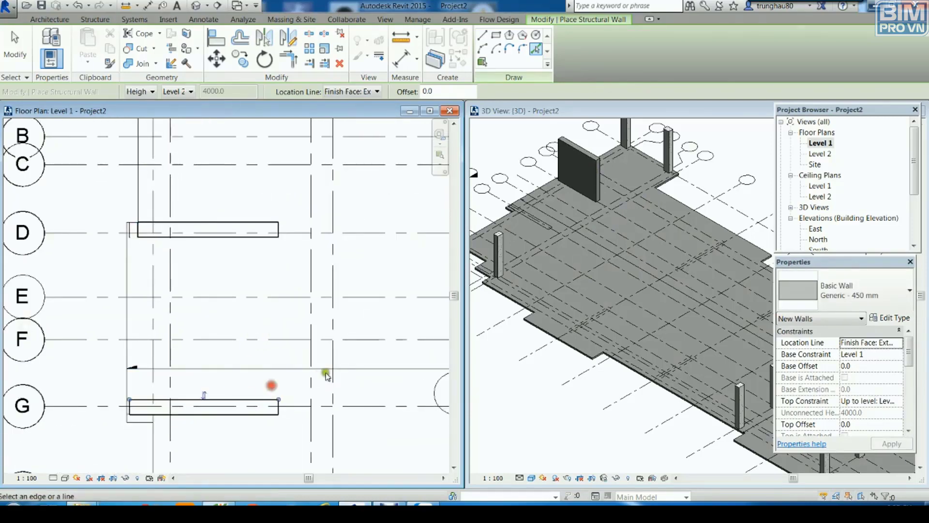
# - Place further exterior-aligned walls on the vertical, right and upper-right grid lines
pyautogui.scroll(-3, 269, 386)
pyautogui.scroll(-2, 218, 377)
pyautogui.moveTo(193, 370); pyautogui.dragTo(248, 277, button='middle')
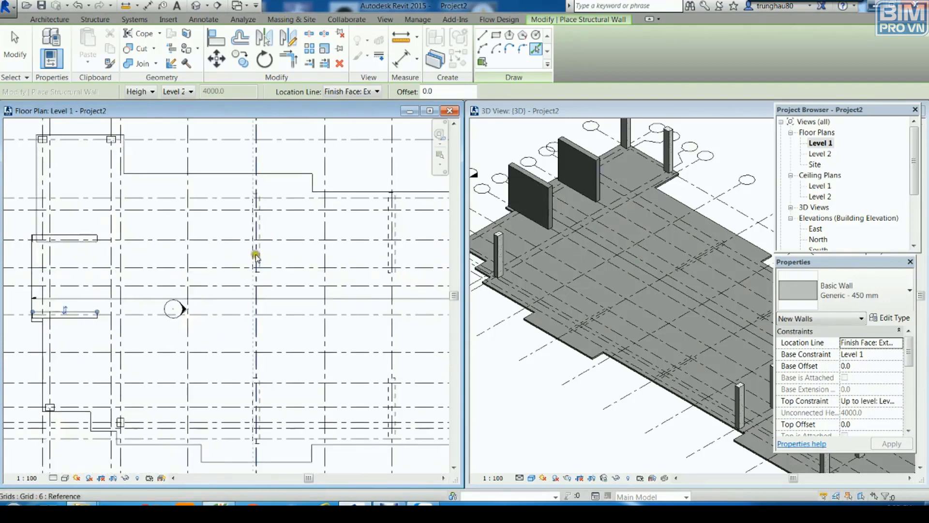
pyautogui.scroll(2, 261, 227)
pyautogui.click(259, 229)
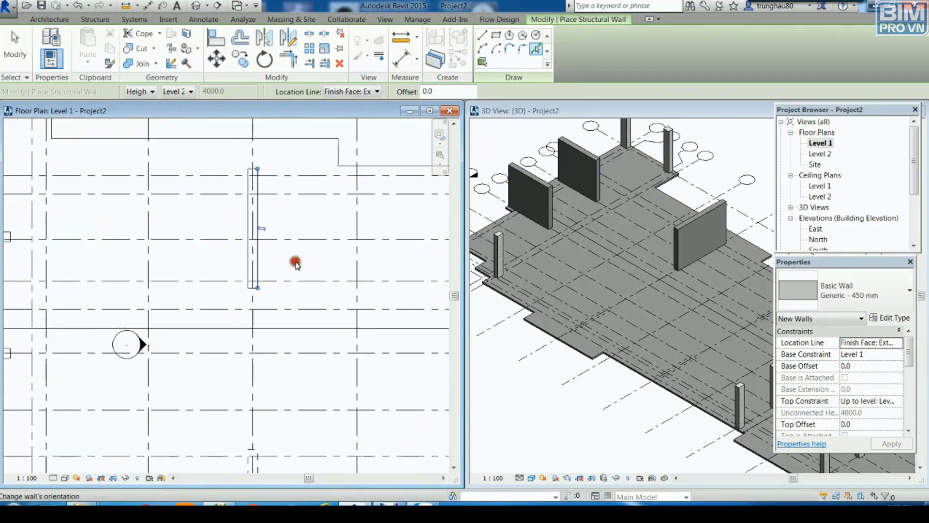
pyautogui.scroll(-2, 305, 259)
pyautogui.moveTo(311, 257); pyautogui.dragTo(263, 244, button='middle')
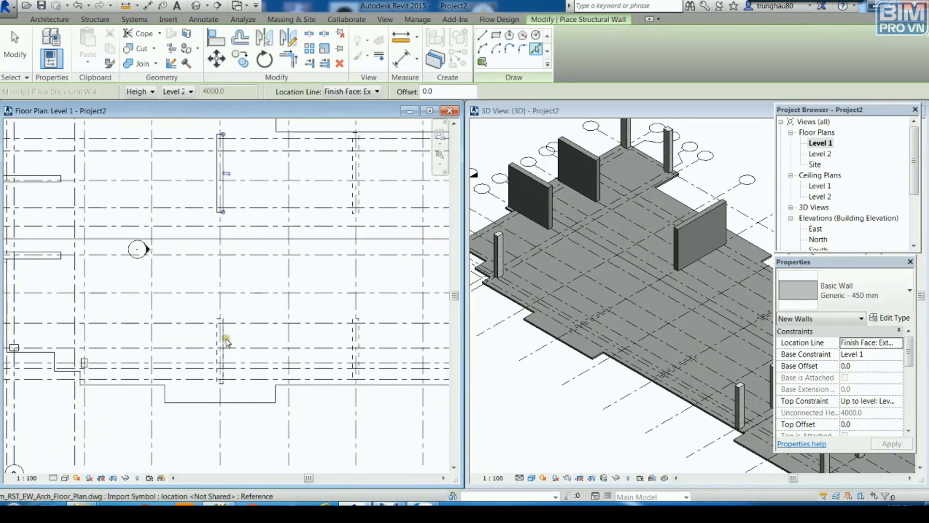
pyautogui.click(234, 337)
pyautogui.click(361, 339)
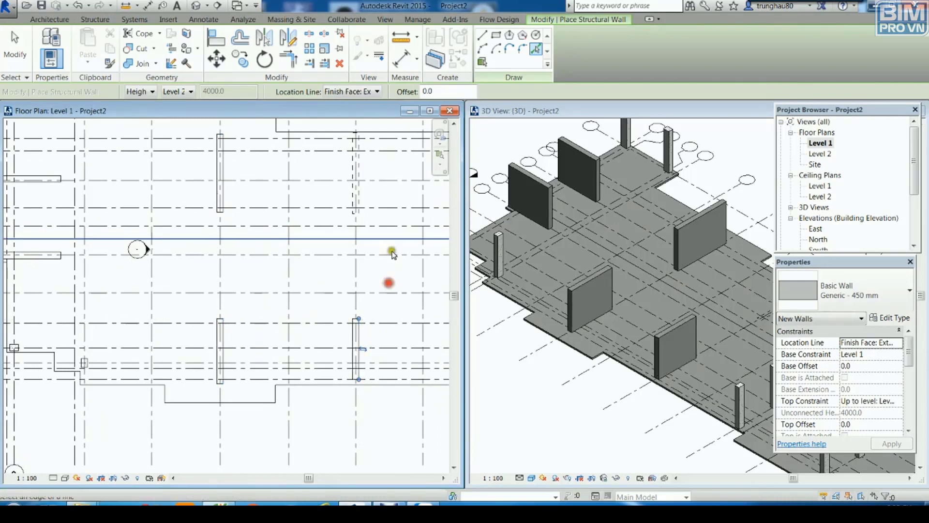
pyautogui.click(364, 165)
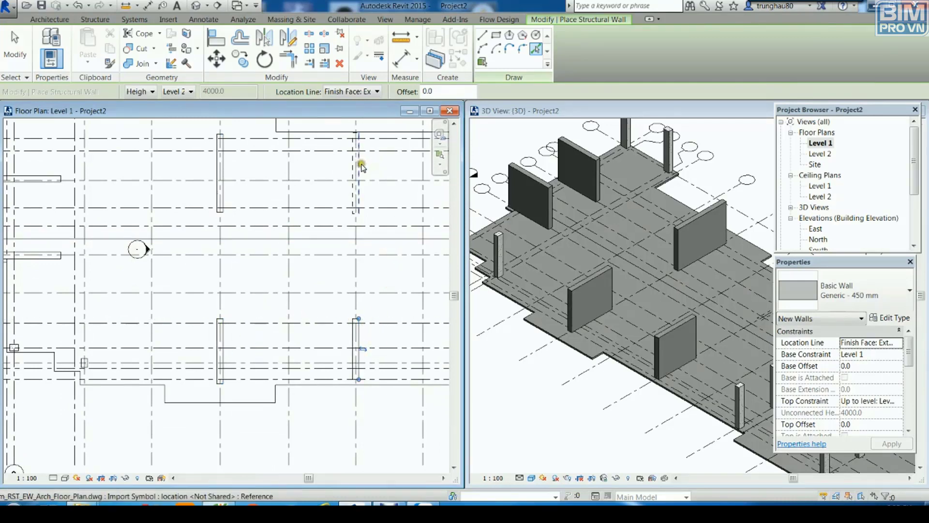
# - Pan and zoom the plan to check grids 14–15 and the area around grid E
pyautogui.moveTo(385, 273); pyautogui.dragTo(232, 237, button='middle')
pyautogui.moveTo(360, 252); pyautogui.dragTo(296, 276, button='middle')
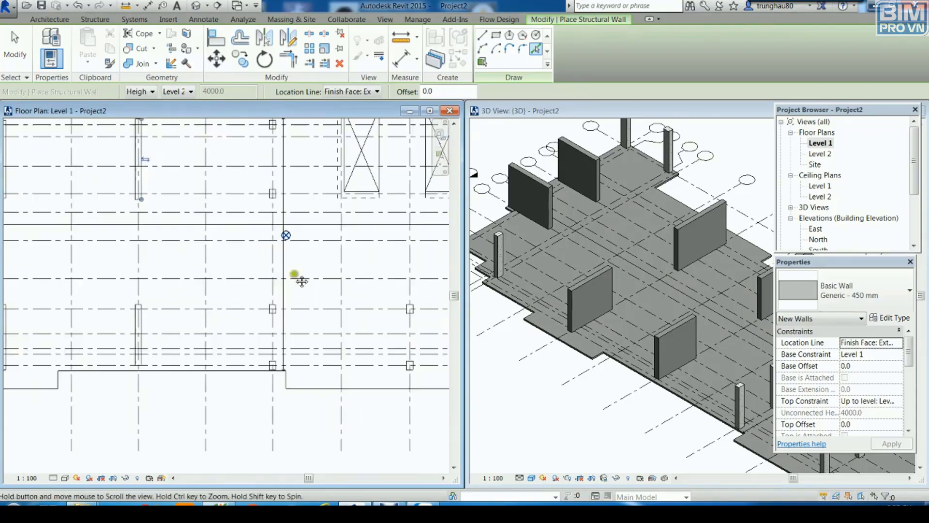
pyautogui.moveTo(392, 275); pyautogui.dragTo(327, 301, button='middle')
pyautogui.moveTo(445, 302)
pyautogui.mouseDown(button='middle')
pyautogui.moveTo(367, 243)
pyautogui.moveTo(253, 257)
pyautogui.moveTo(278, 260)
pyautogui.mouseUp(button='middle')
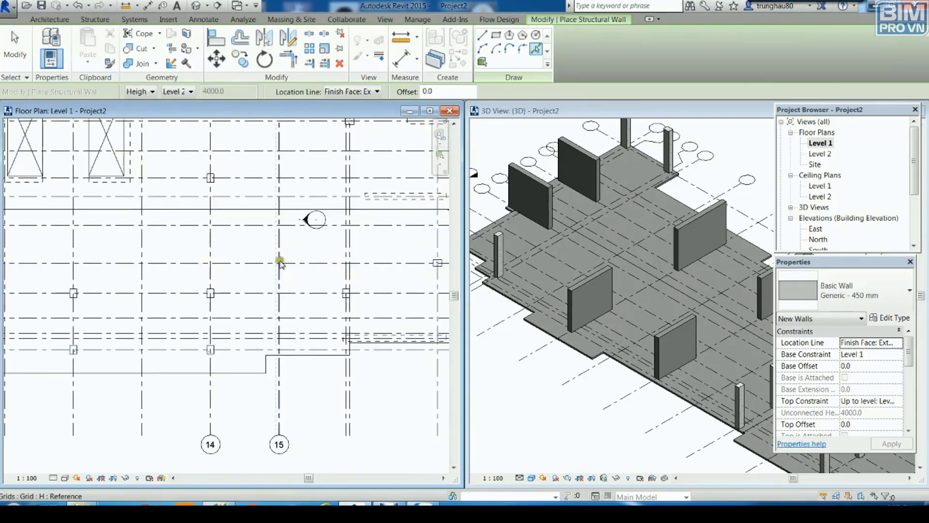
pyautogui.moveTo(399, 224); pyautogui.dragTo(276, 321, button='middle')
pyautogui.moveTo(338, 290); pyautogui.dragTo(297, 269, button='middle')
pyautogui.scroll(1, 297, 224)
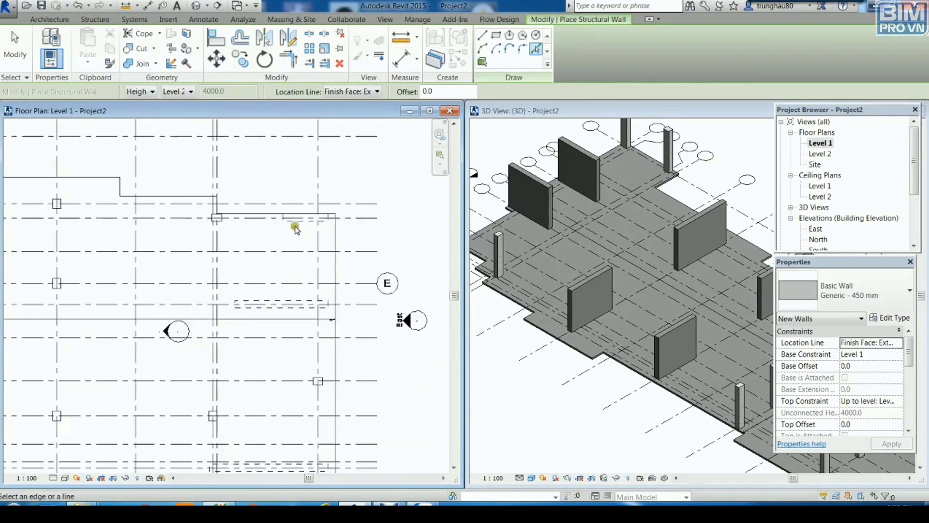
pyautogui.scroll(1, 296, 224)
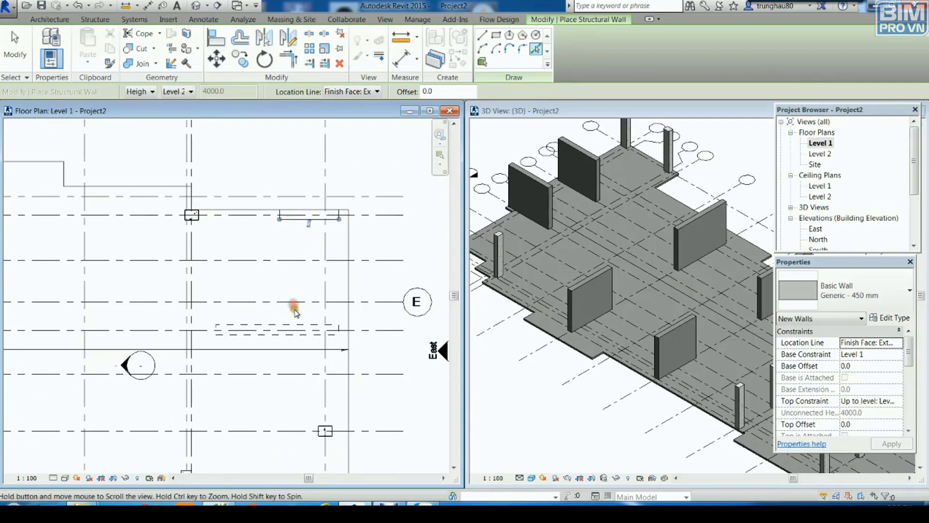
pyautogui.moveTo(296, 306); pyautogui.dragTo(302, 234, button='middle')
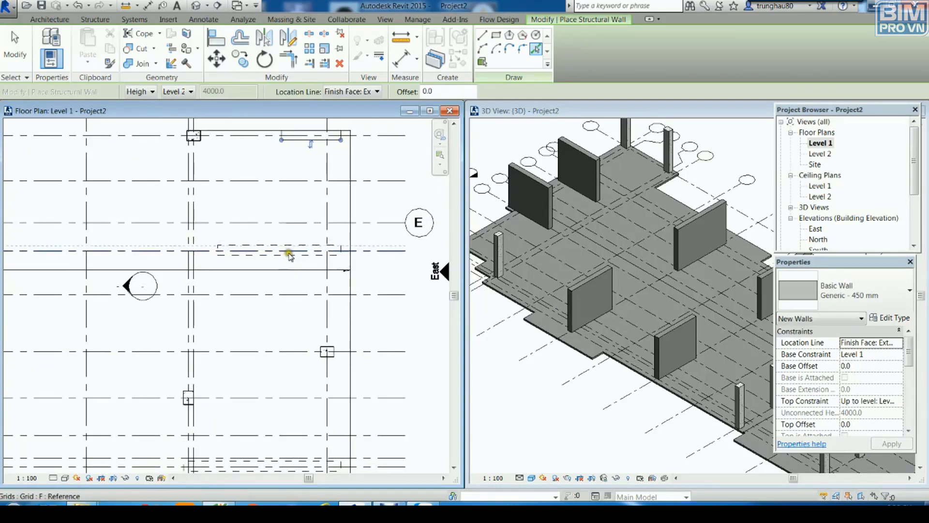
# - Frame the X-marked openings, activate the Level 1 plan and reopen the Location Line choices
pyautogui.scroll(2, 288, 259)
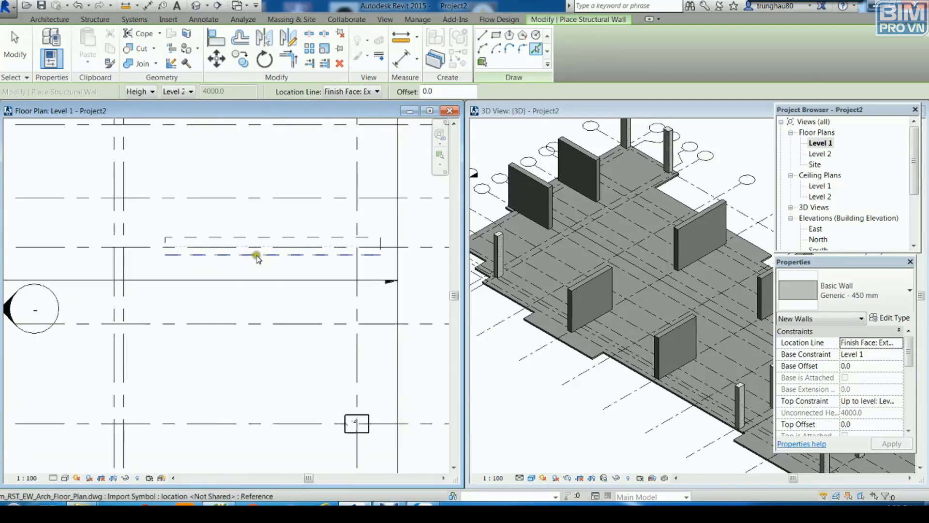
pyautogui.scroll(-2, 359, 257)
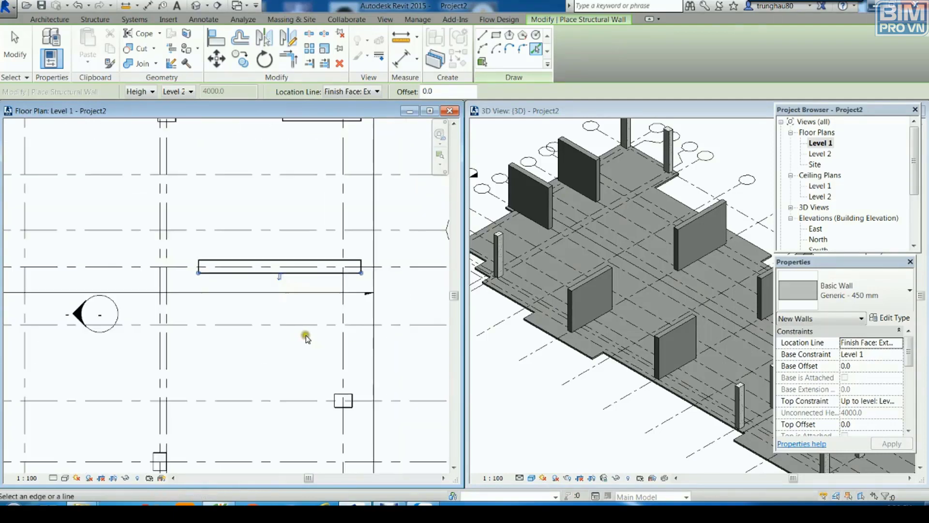
pyautogui.moveTo(304, 334); pyautogui.dragTo(356, 221, button='middle')
pyautogui.scroll(1, 306, 389)
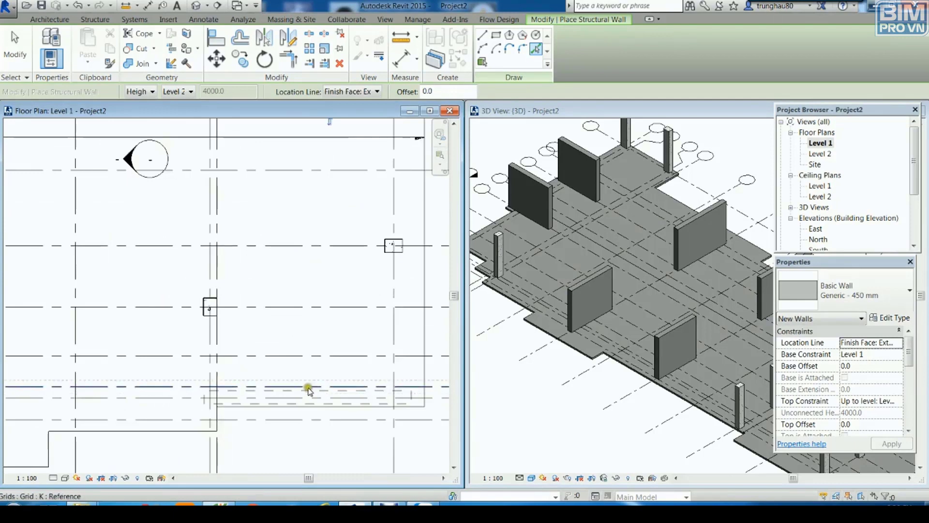
pyautogui.scroll(3, 309, 390)
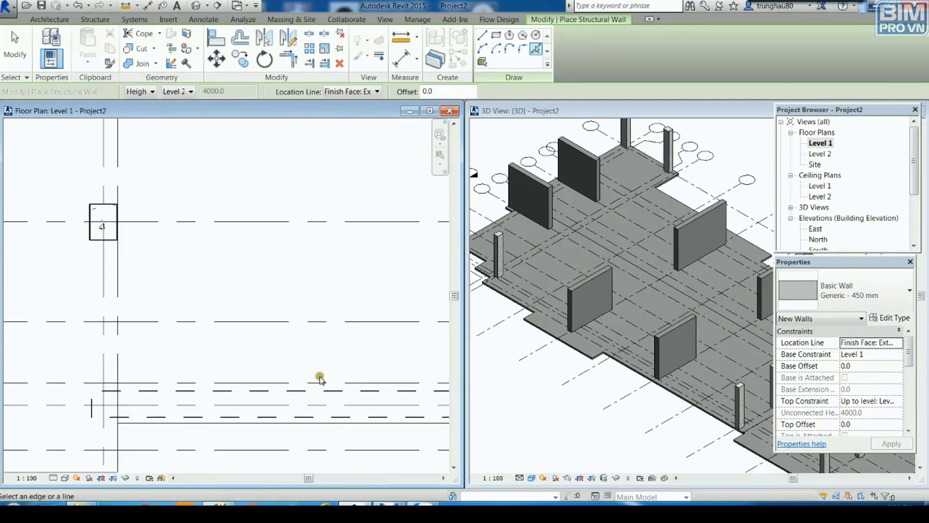
pyautogui.scroll(-2, 342, 384)
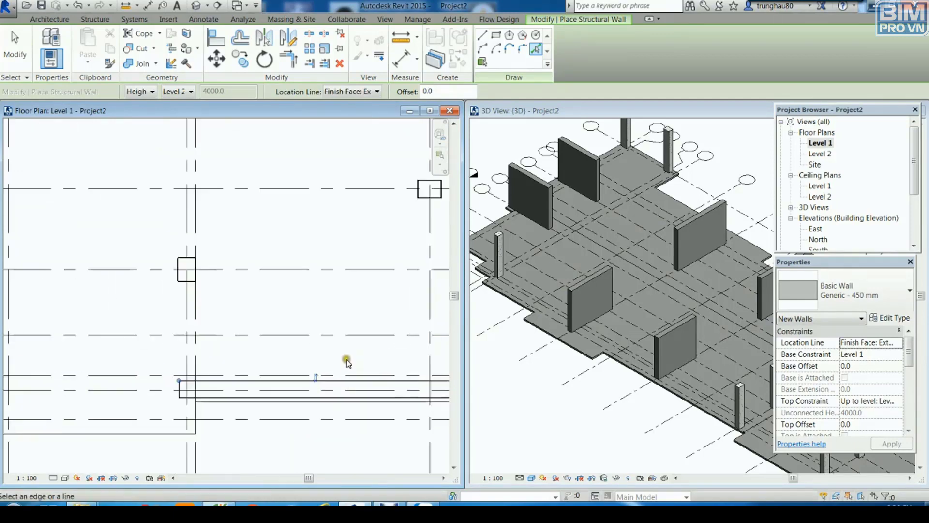
pyautogui.scroll(-2, 348, 357)
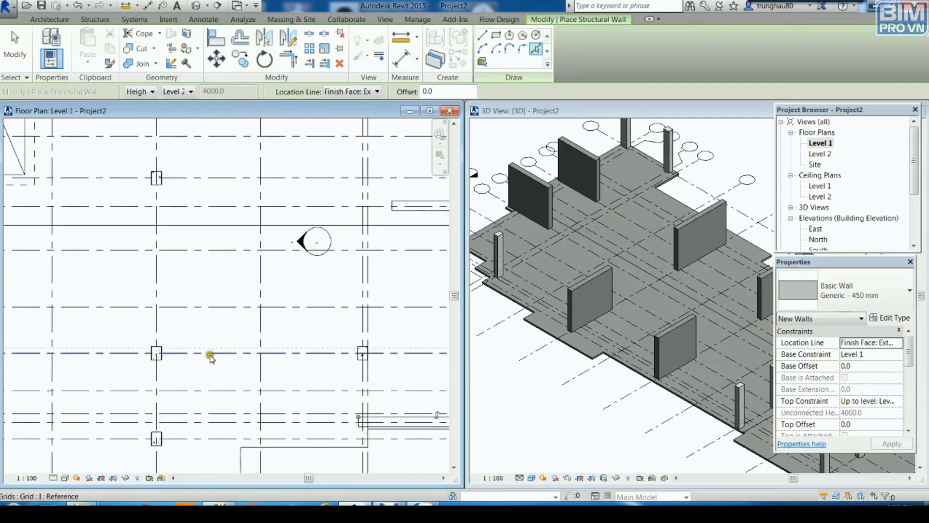
pyautogui.moveTo(180, 327); pyautogui.dragTo(335, 387, button='middle')
pyautogui.moveTo(179, 266); pyautogui.dragTo(266, 307, button='middle')
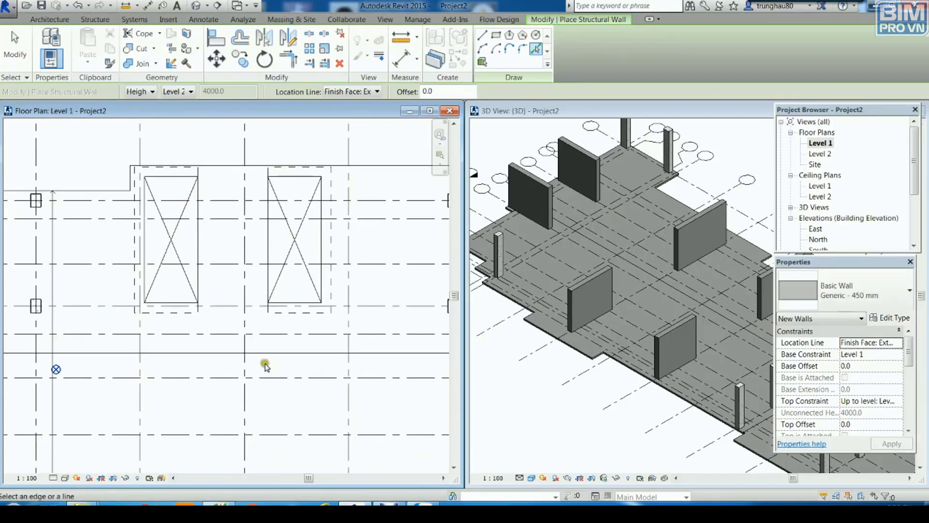
pyautogui.moveTo(238, 249); pyautogui.dragTo(226, 279, button='middle')
pyautogui.scroll(2, 225, 279)
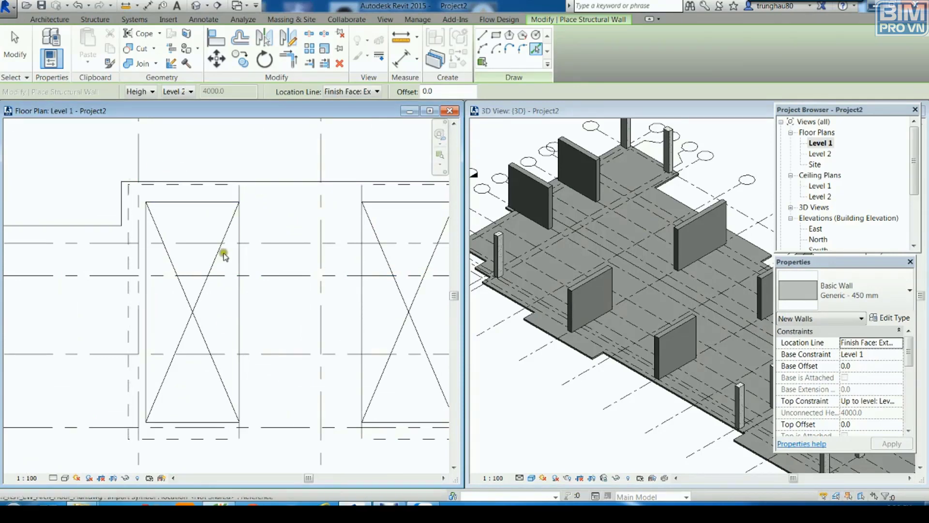
pyautogui.scroll(-2, 624, 406)
pyautogui.scroll(-2, 646, 375)
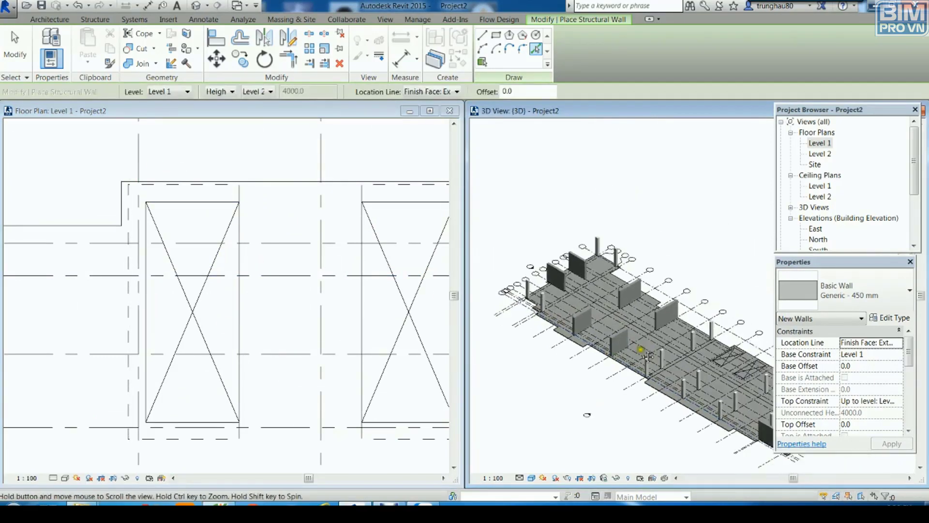
pyautogui.scroll(4, 675, 352)
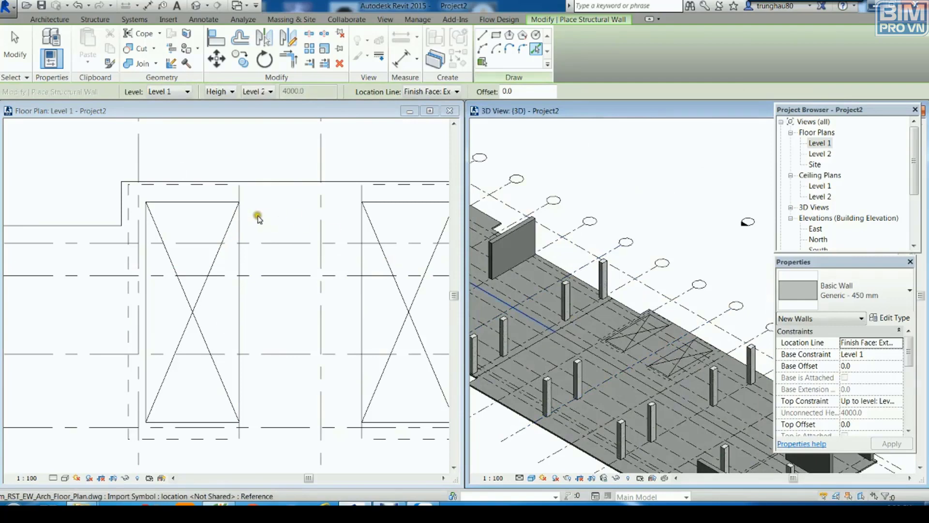
pyautogui.click(211, 202)
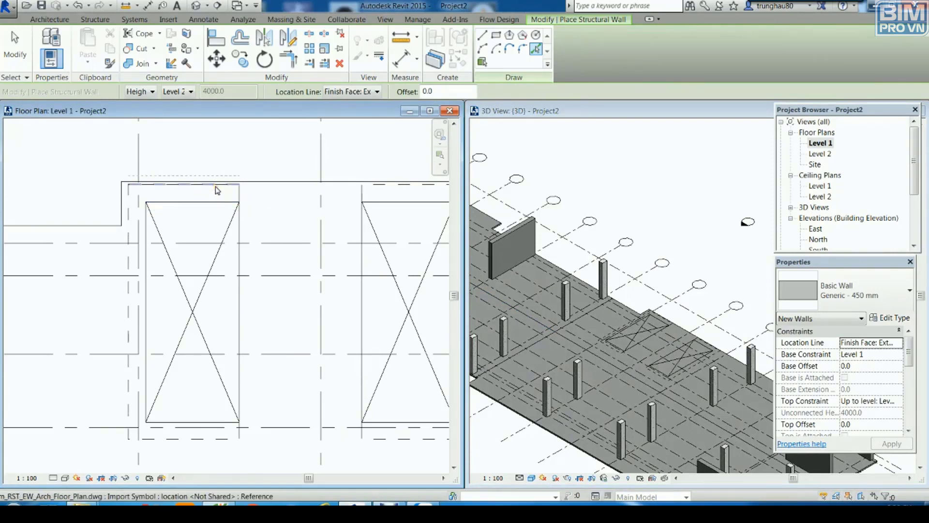
pyautogui.click(346, 92)
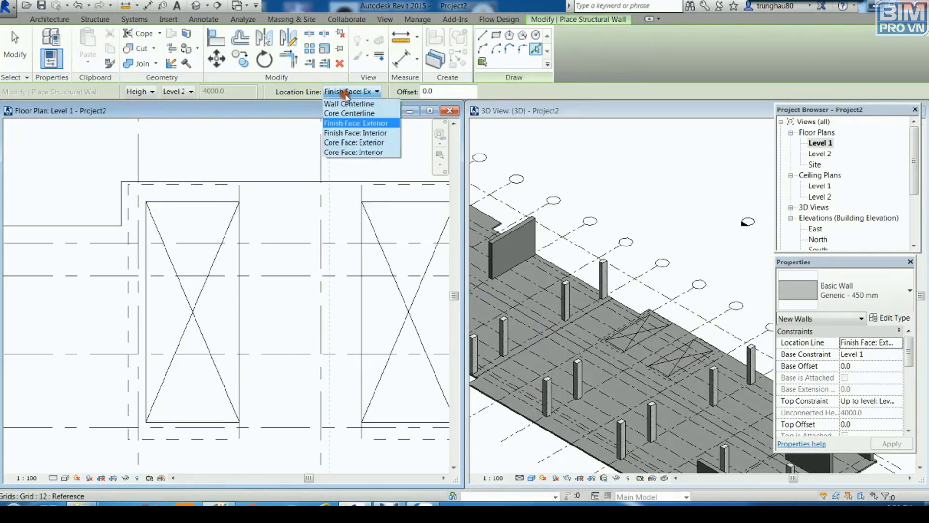
# - With Finish Face: Interior, wrap U-shaped walls around the left and right openings
pyautogui.click(359, 133)
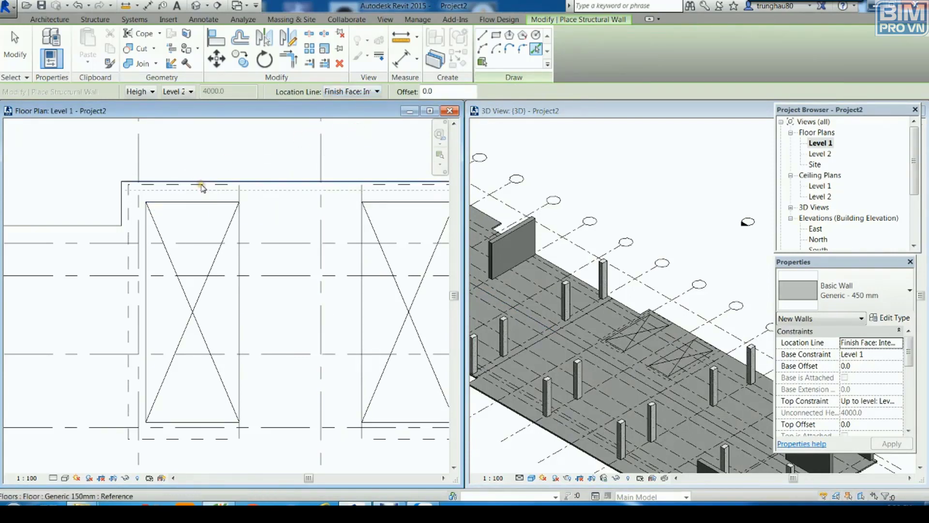
pyautogui.click(201, 186)
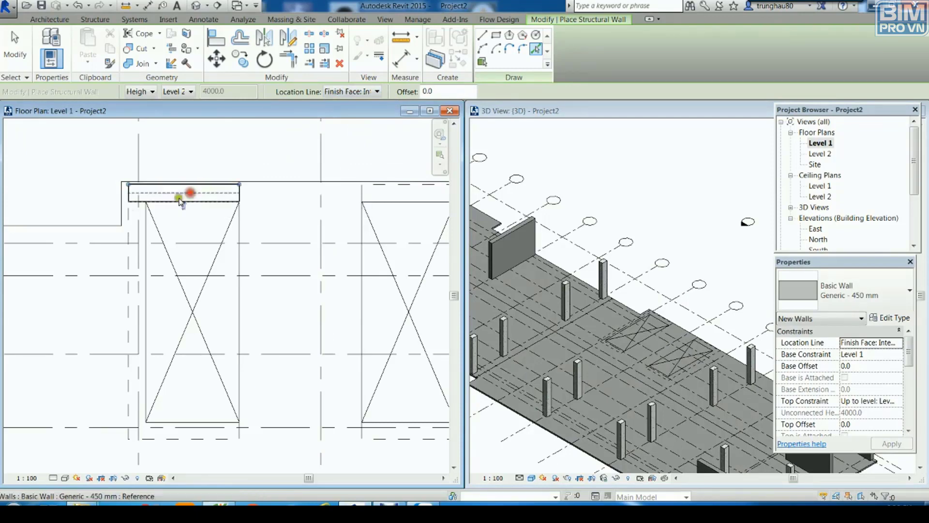
pyautogui.click(130, 223)
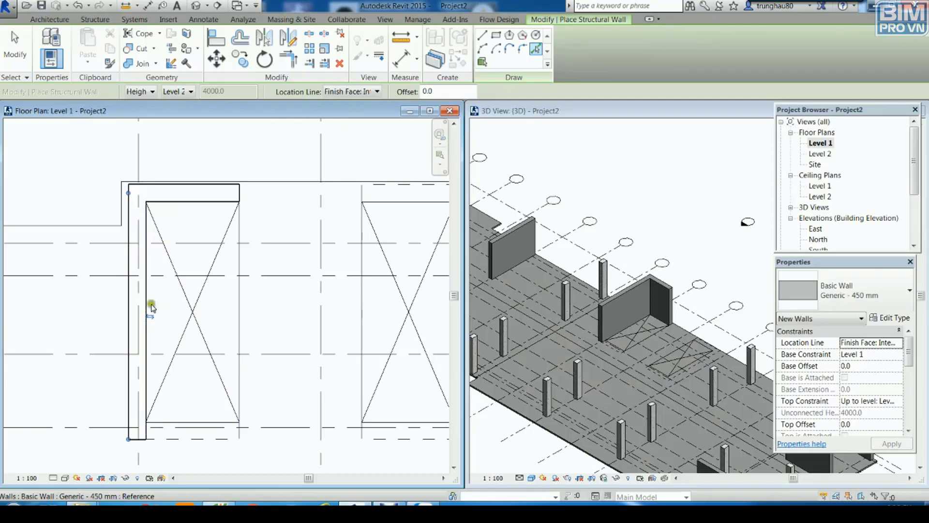
pyautogui.click(190, 438)
pyautogui.moveTo(311, 294); pyautogui.dragTo(151, 305, button='middle')
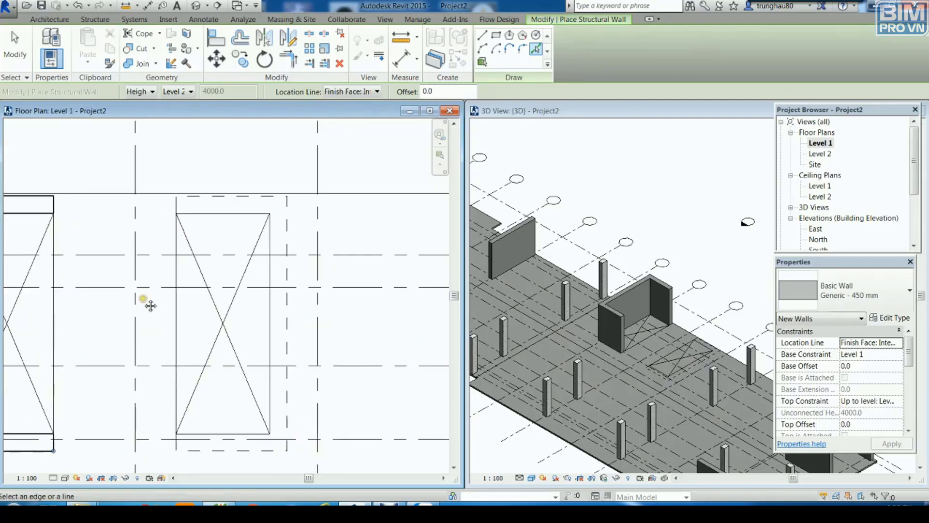
pyautogui.click(241, 198)
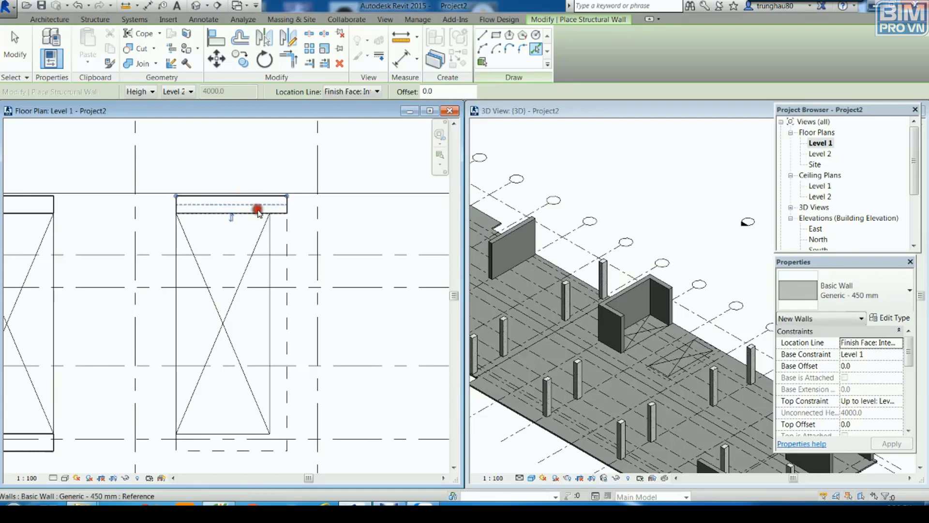
pyautogui.click(285, 237)
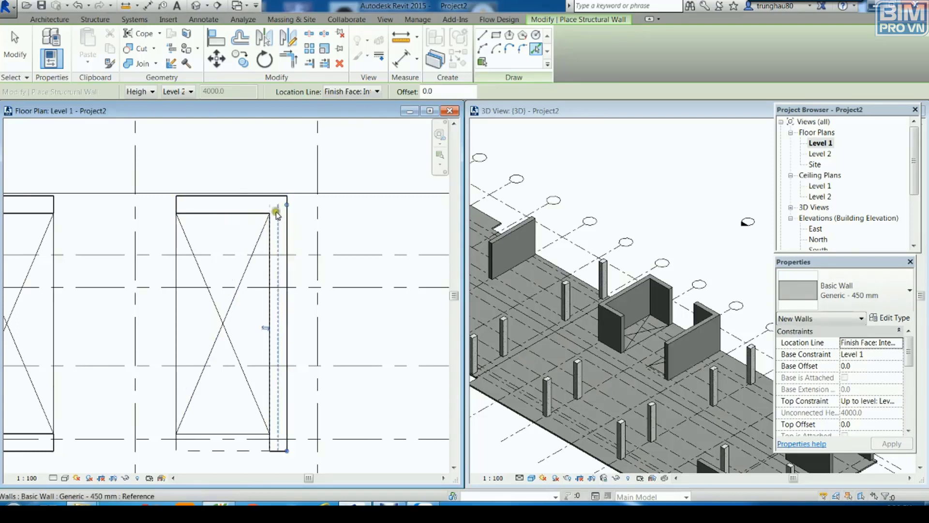
pyautogui.click(233, 441)
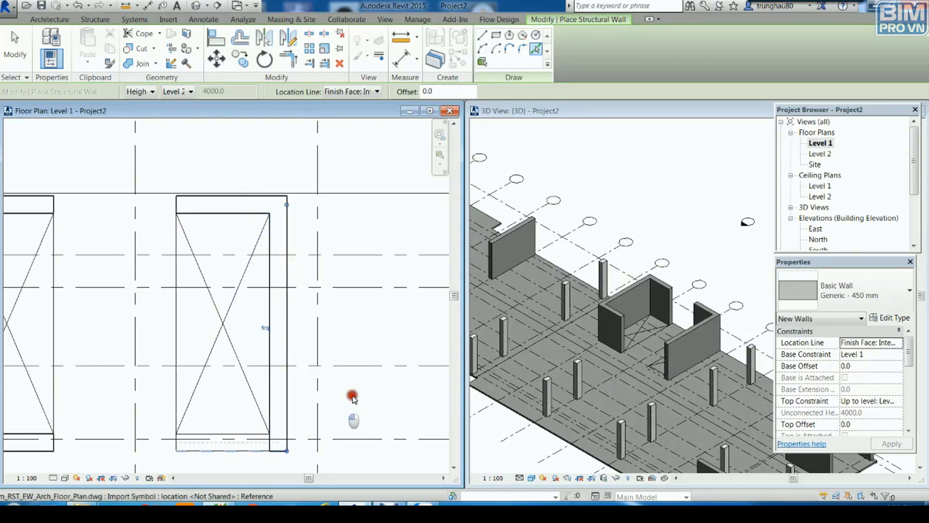
# - Pan the plan and zoom to fit the whole model in both views with ZA
pyautogui.scroll(-2, 184, 362)
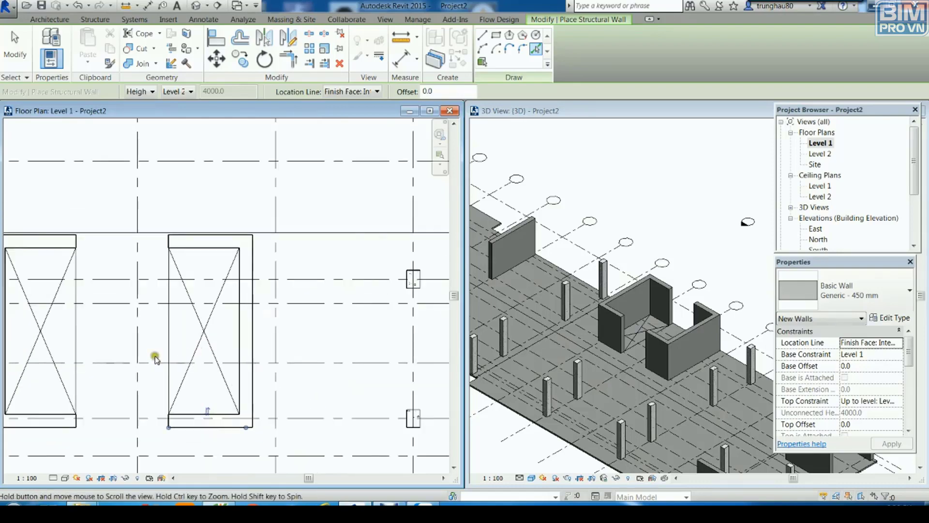
pyautogui.moveTo(155, 357); pyautogui.dragTo(359, 356, button='middle')
pyautogui.scroll(-2, 359, 357)
pyautogui.scroll(-2, 328, 352)
pyautogui.scroll(-2, 332, 350)
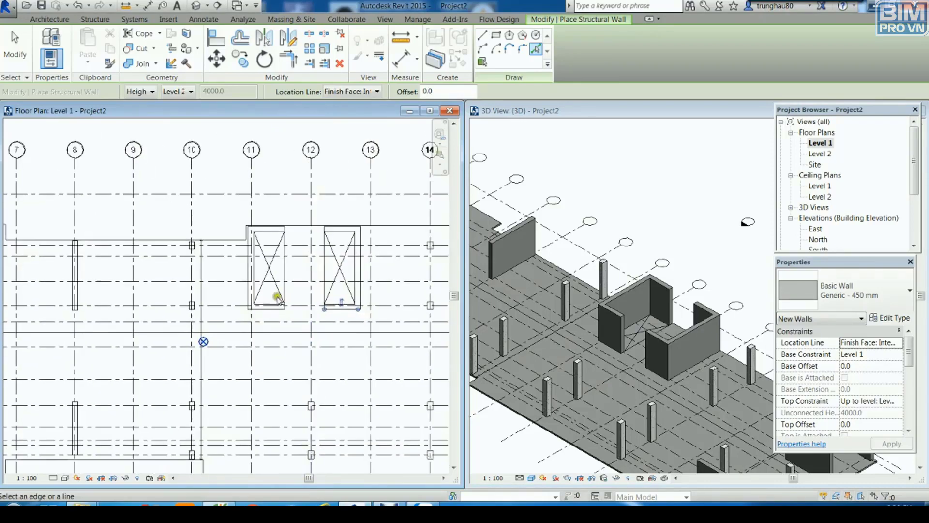
pyautogui.moveTo(228, 315); pyautogui.dragTo(301, 312, button='middle')
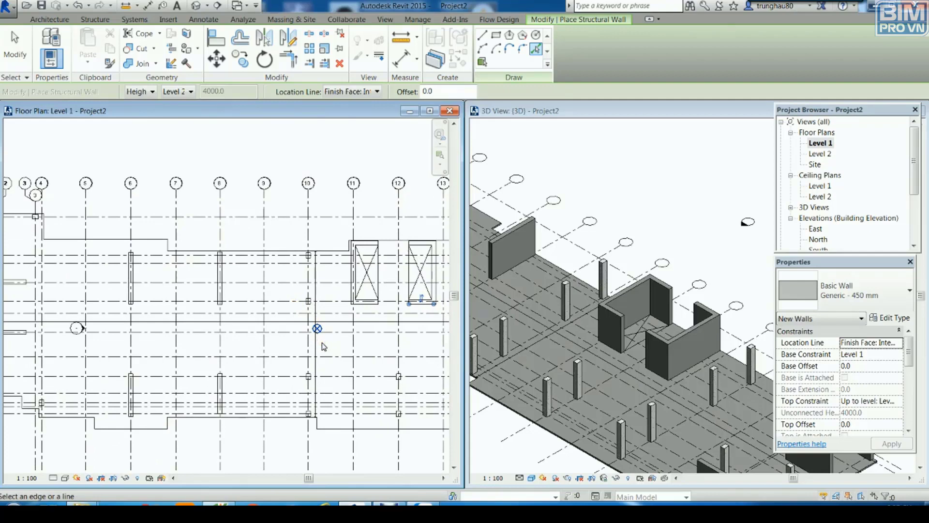
pyautogui.press('z')
pyautogui.press('a')
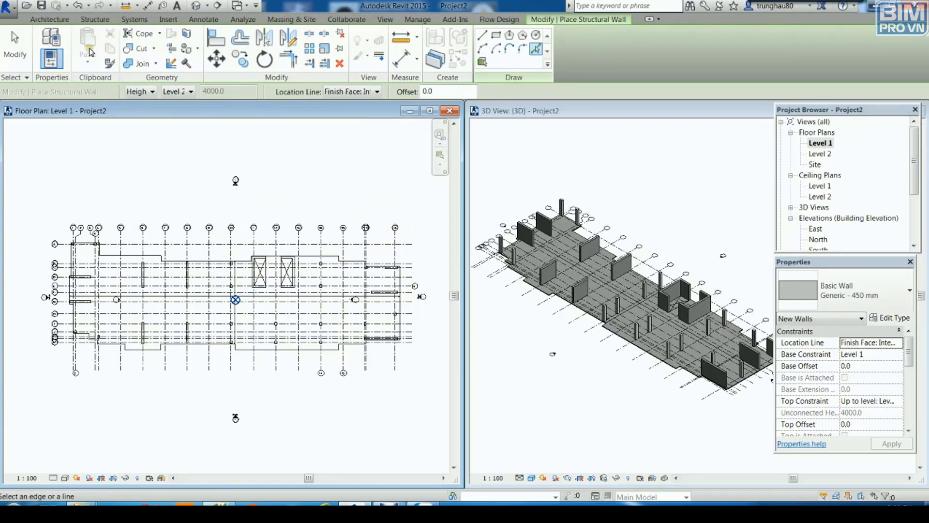
# - Stop placing walls and open the South elevation from the Project Browser
pyautogui.click(297, 157)
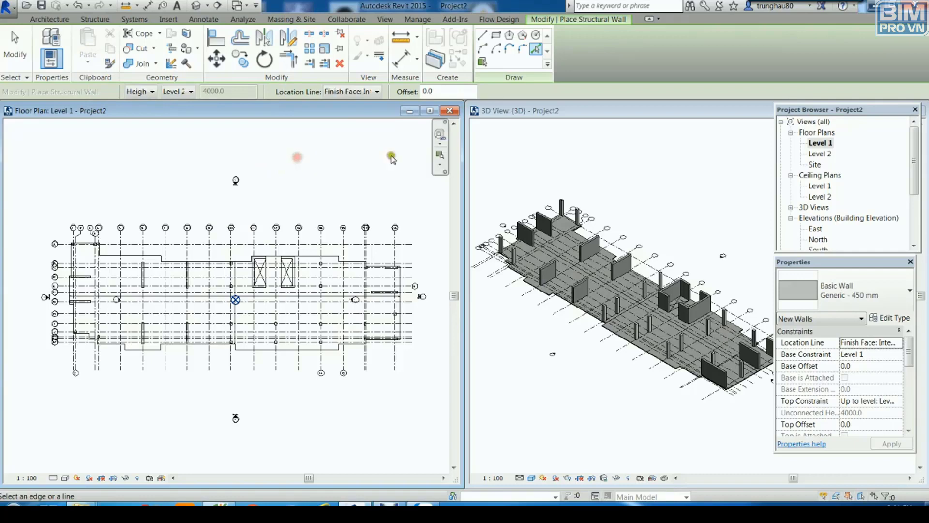
pyautogui.press('Escape')
pyautogui.moveTo(913, 168); pyautogui.dragTo(912, 191)
pyautogui.click(817, 207)
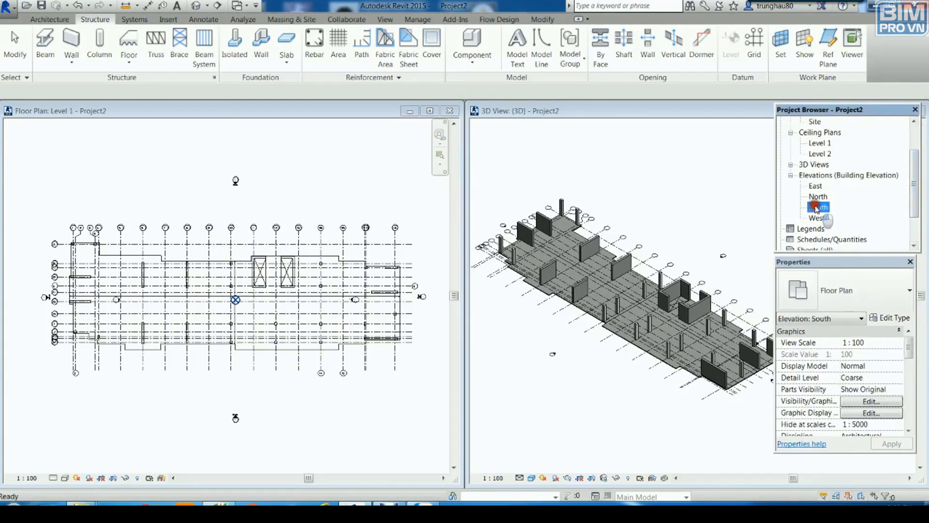
pyautogui.doubleClick(818, 207)
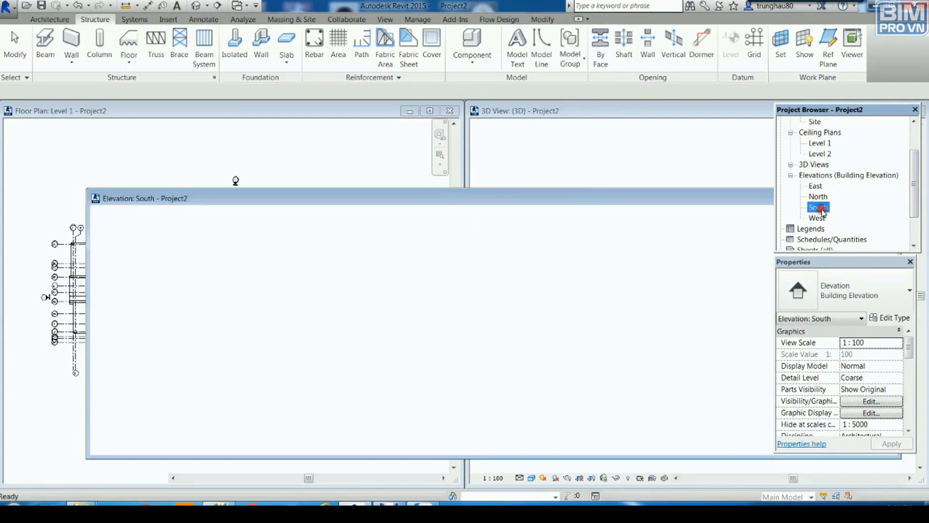
# - Select Level 2 and drag its end grip further to the right
pyautogui.scroll(-3, 504, 264)
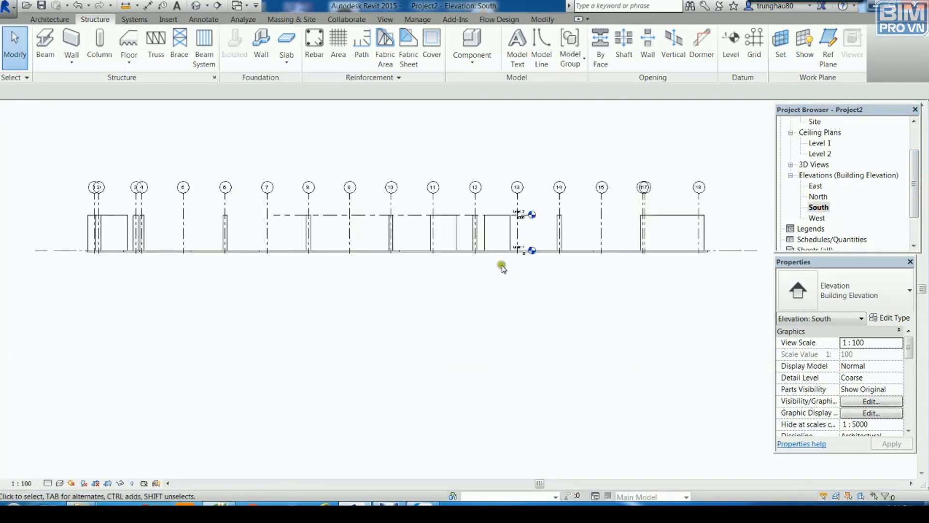
pyautogui.scroll(-2, 560, 270)
pyautogui.scroll(-2, 560, 276)
pyautogui.moveTo(560, 276); pyautogui.dragTo(487, 333, button='middle')
pyautogui.scroll(1, 484, 325)
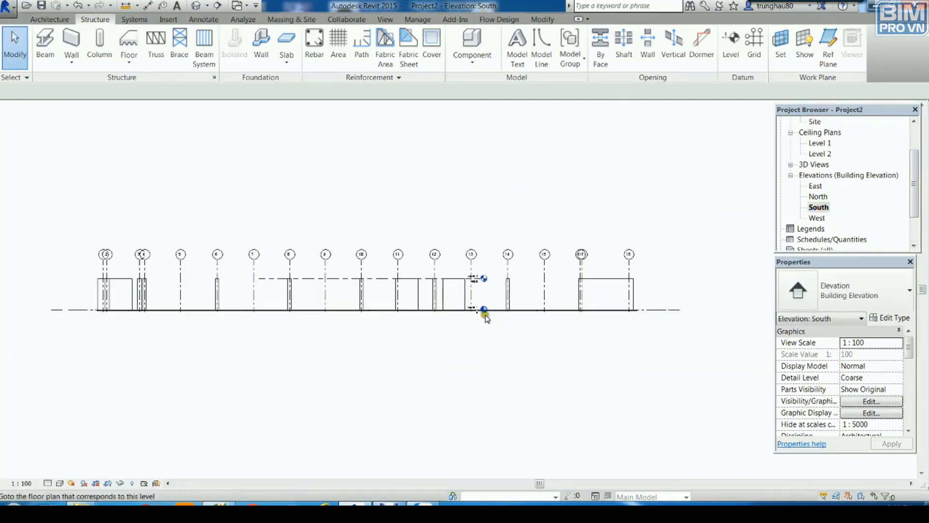
pyautogui.scroll(1, 441, 341)
pyautogui.scroll(1, 442, 339)
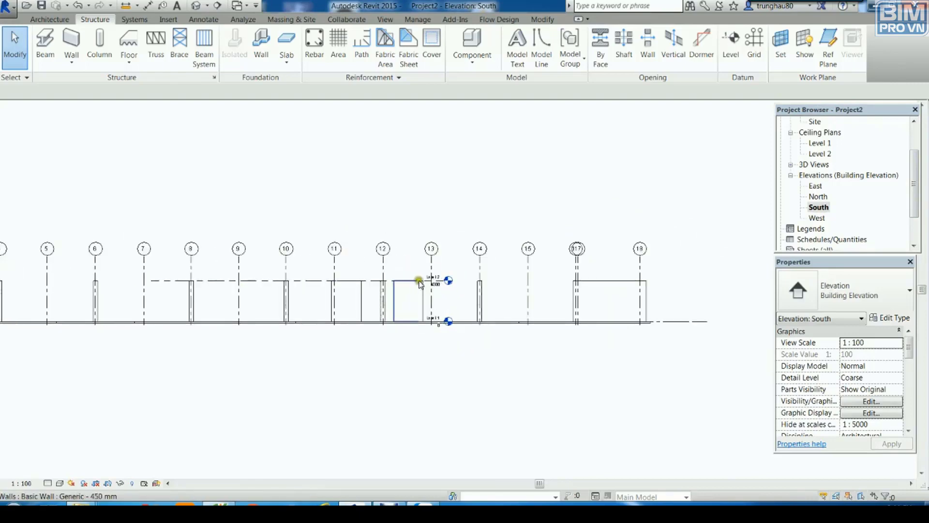
pyautogui.click(437, 284)
pyautogui.moveTo(487, 373); pyautogui.dragTo(358, 383, button='middle')
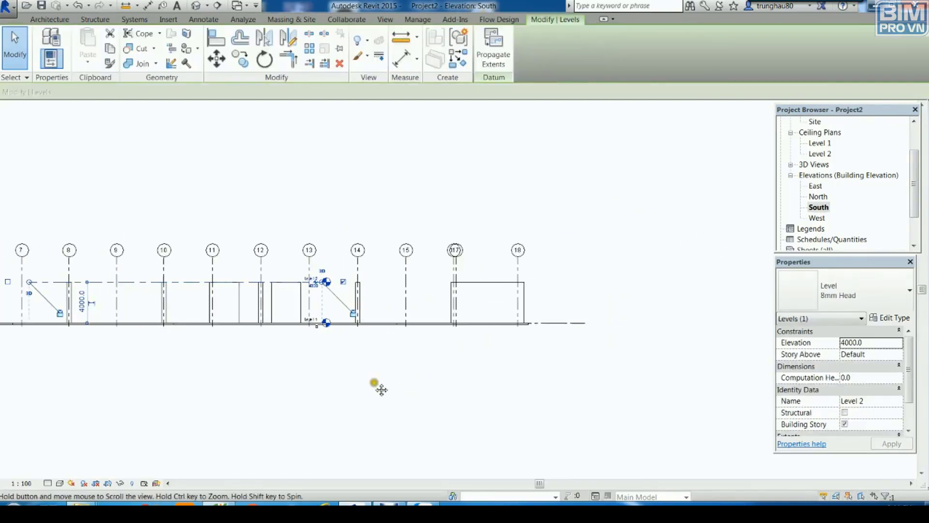
pyautogui.moveTo(315, 283); pyautogui.dragTo(637, 288)
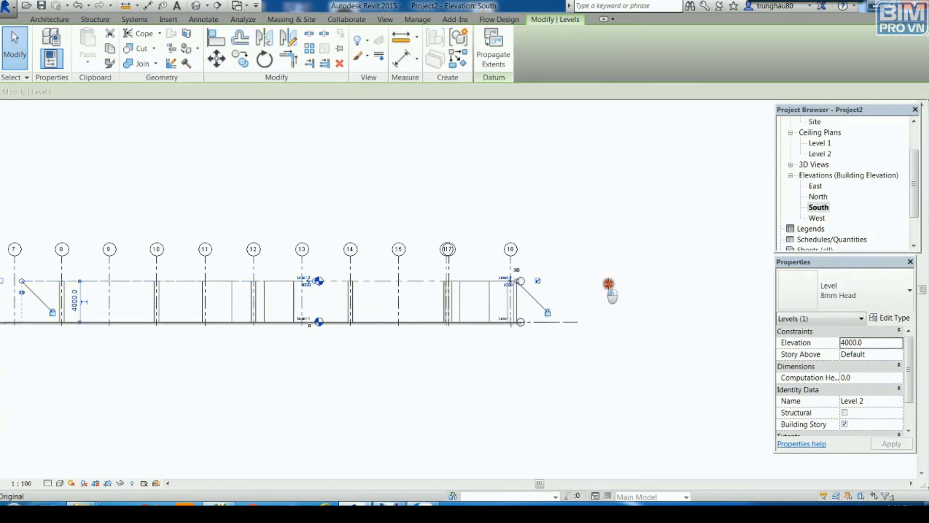
pyautogui.click(587, 383)
# - Zoom and pan the South elevation to review the lengthened Level 2 line
pyautogui.scroll(2, 707, 347)
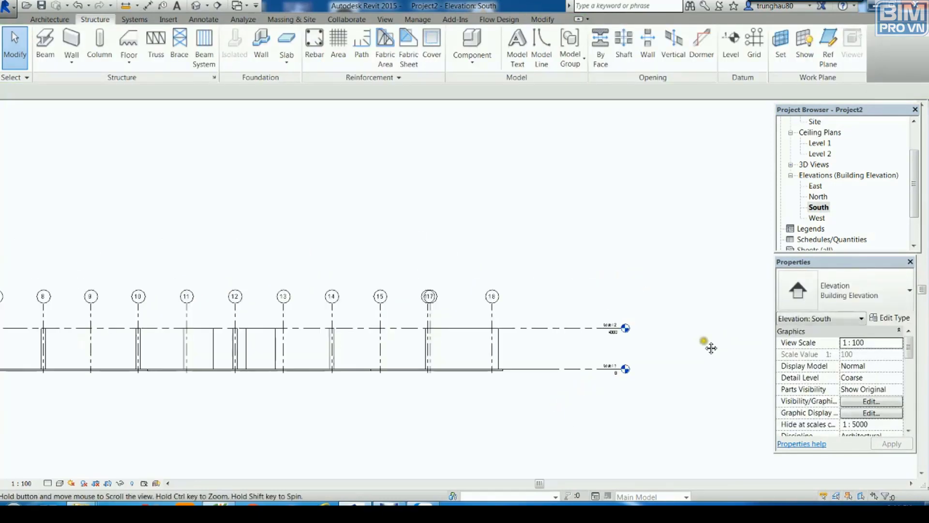
pyautogui.scroll(1, 698, 338)
pyautogui.scroll(1, 590, 282)
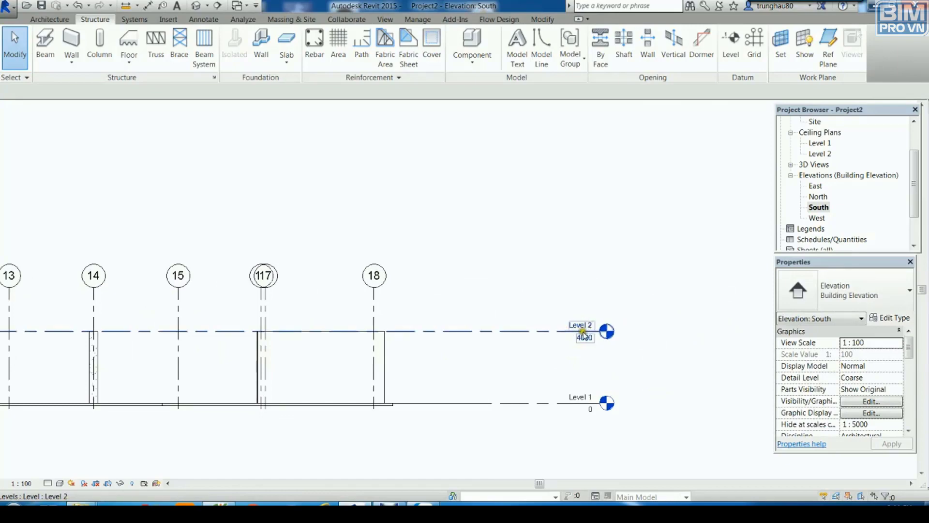
pyautogui.scroll(-1, 528, 349)
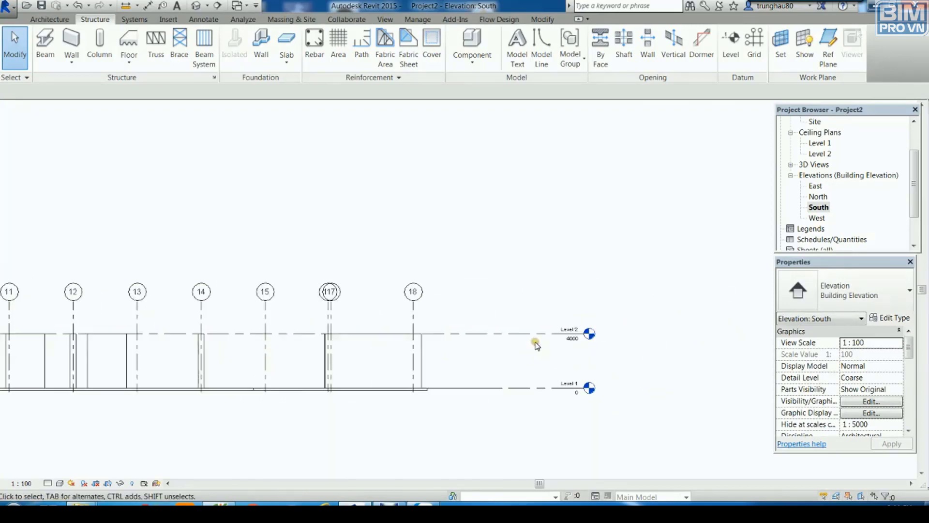
pyautogui.scroll(-1, 532, 346)
pyautogui.scroll(-1, 532, 345)
pyautogui.scroll(-1, 535, 345)
pyautogui.moveTo(645, 250); pyautogui.dragTo(645, 293, button='middle')
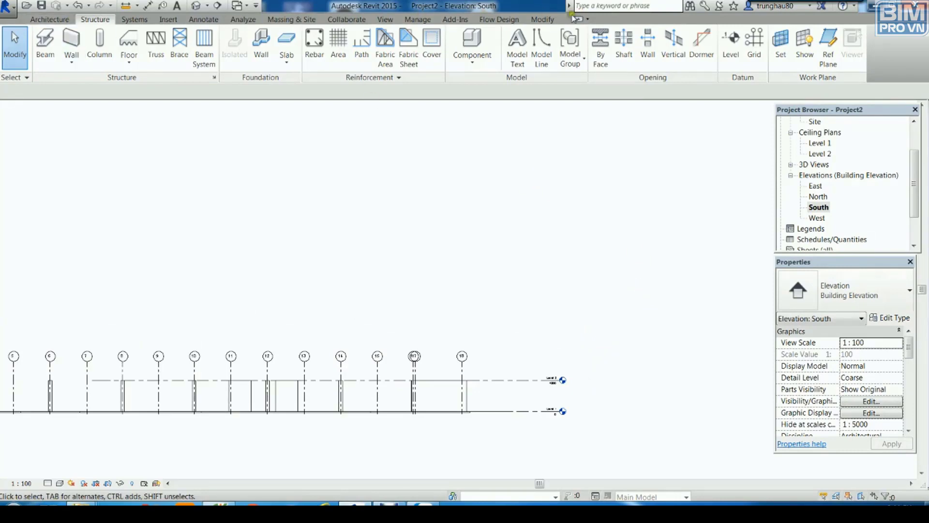
pyautogui.click(545, 19)
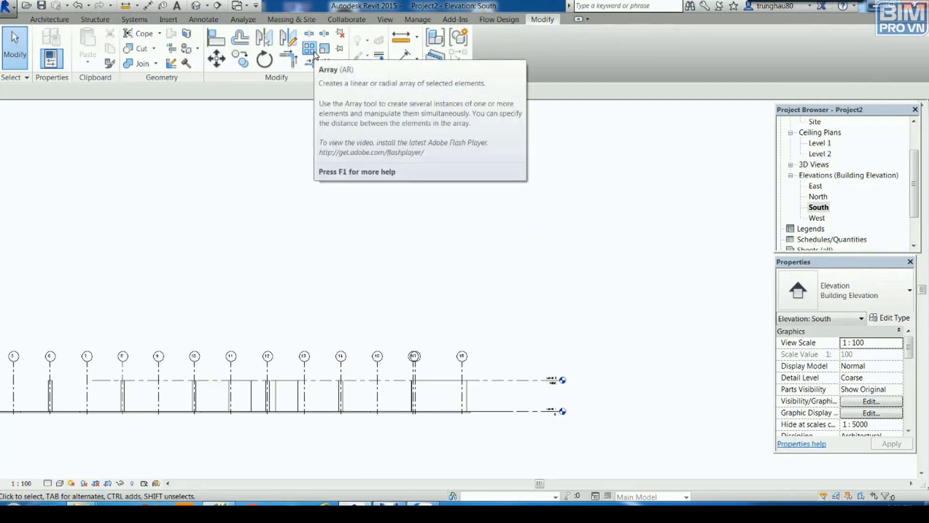
pyautogui.click(538, 263)
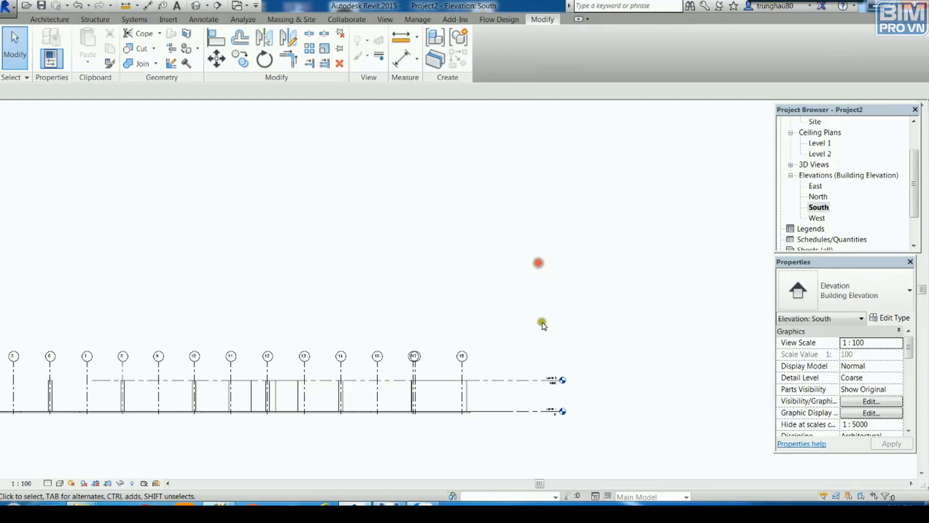
pyautogui.click(535, 380)
pyautogui.click(303, 58)
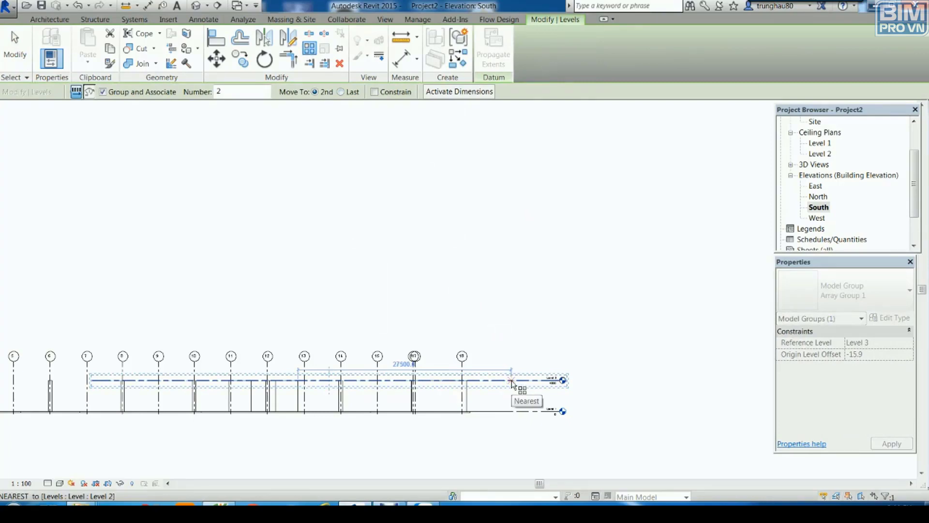
pyautogui.click(511, 381)
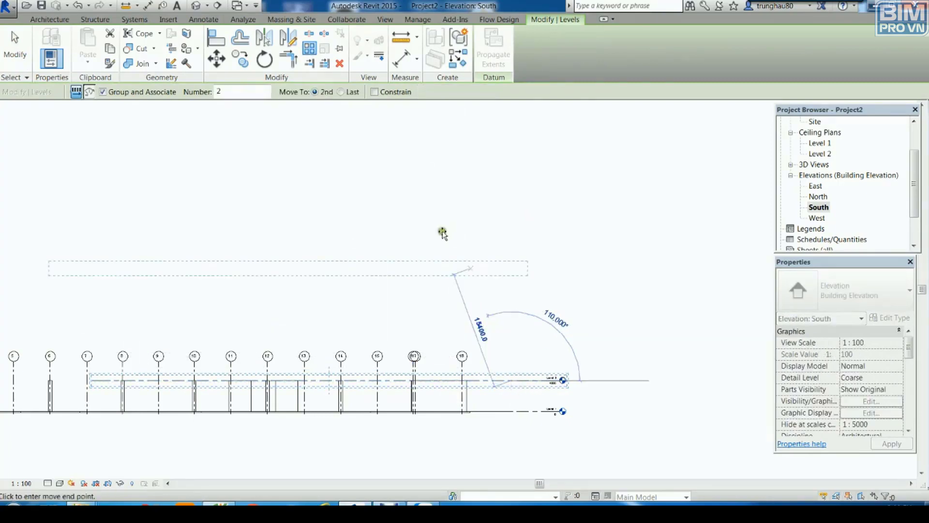
pyautogui.doubleClick(212, 92)
pyautogui.write('400')
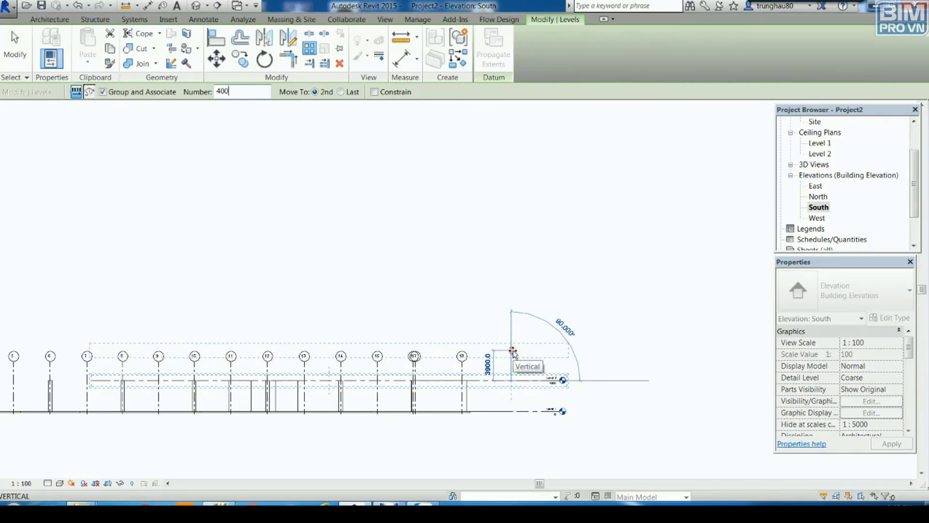
pyautogui.click(511, 349)
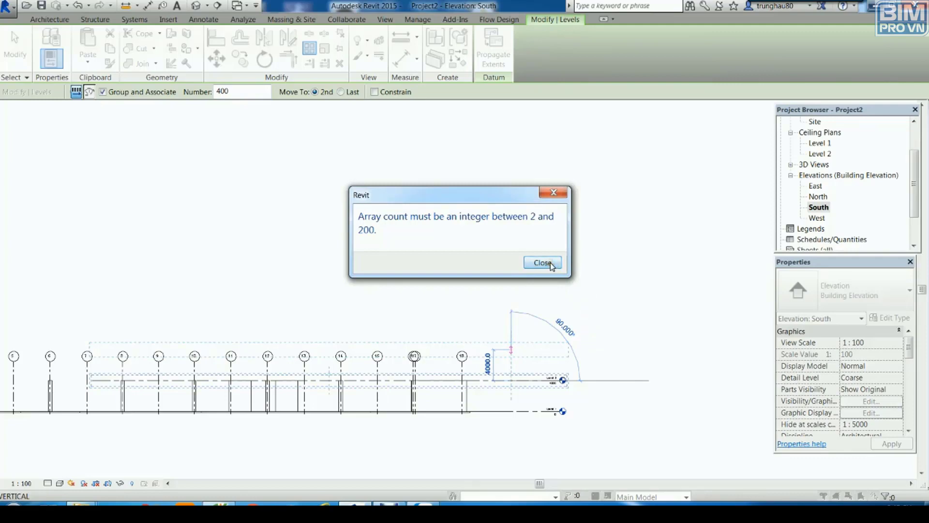
pyautogui.click(550, 265)
pyautogui.press('Escape')
pyautogui.press('Escape')
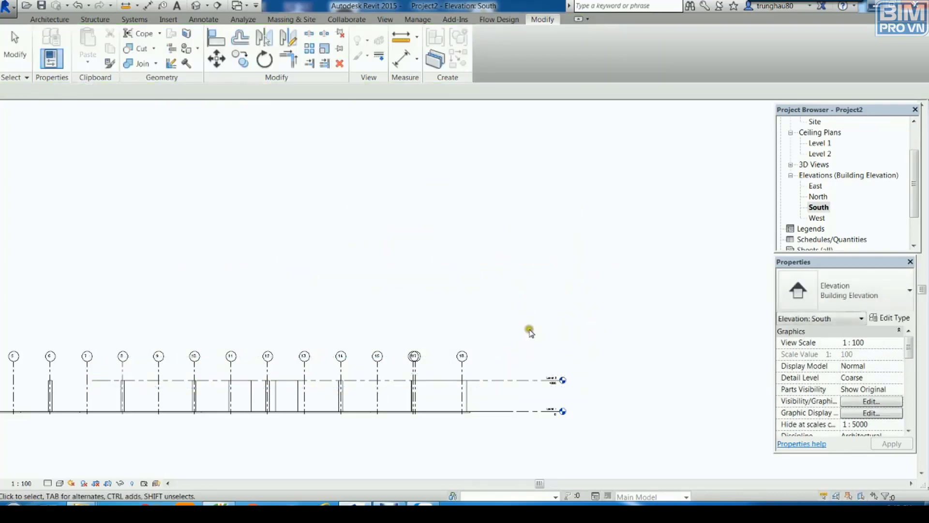
# - Try arraying the level with AR, then cancel the command
pyautogui.moveTo(506, 288); pyautogui.dragTo(529, 273, button='middle')
pyautogui.press('a')
pyautogui.press('r')
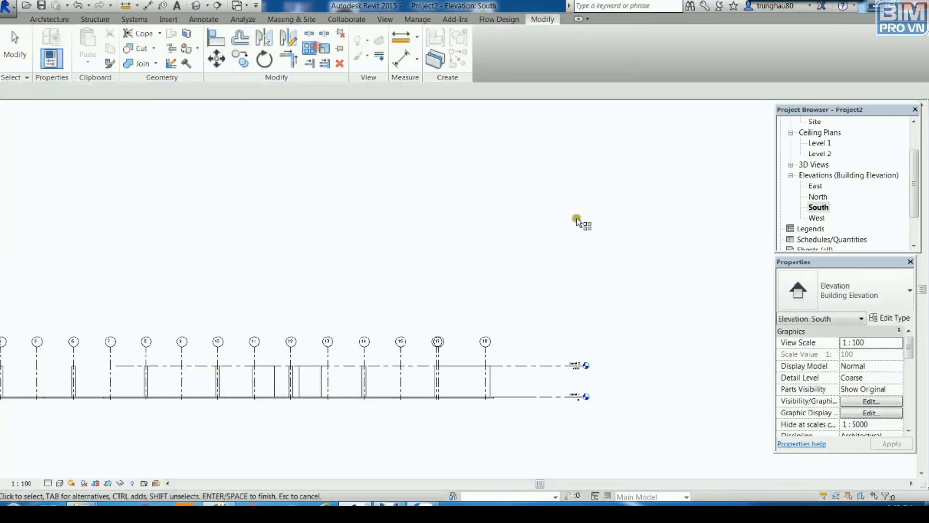
pyautogui.click(533, 365)
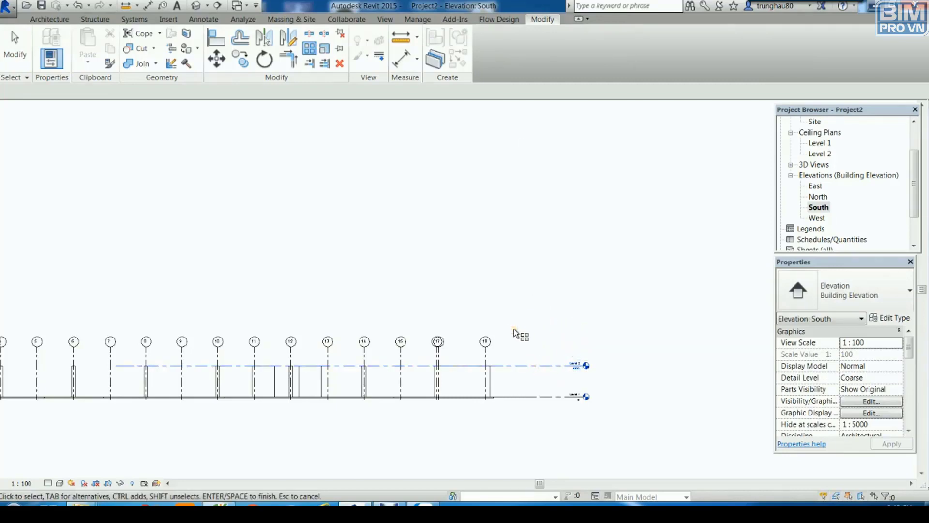
pyautogui.press('Escape')
pyautogui.press('Escape')
pyautogui.moveTo(505, 262); pyautogui.dragTo(555, 278, button='middle')
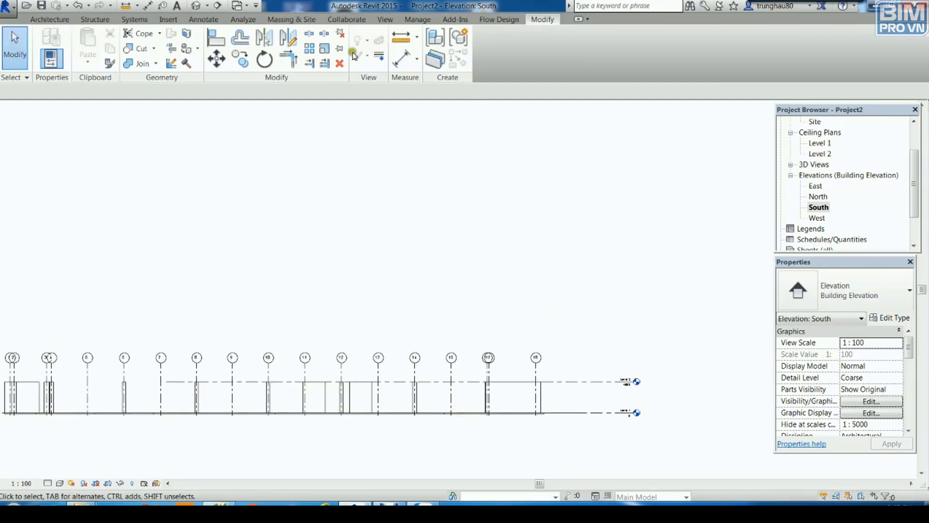
# - Array the Level 2 line upward at 4000 mm spacing with 14 copies
pyautogui.click(576, 381)
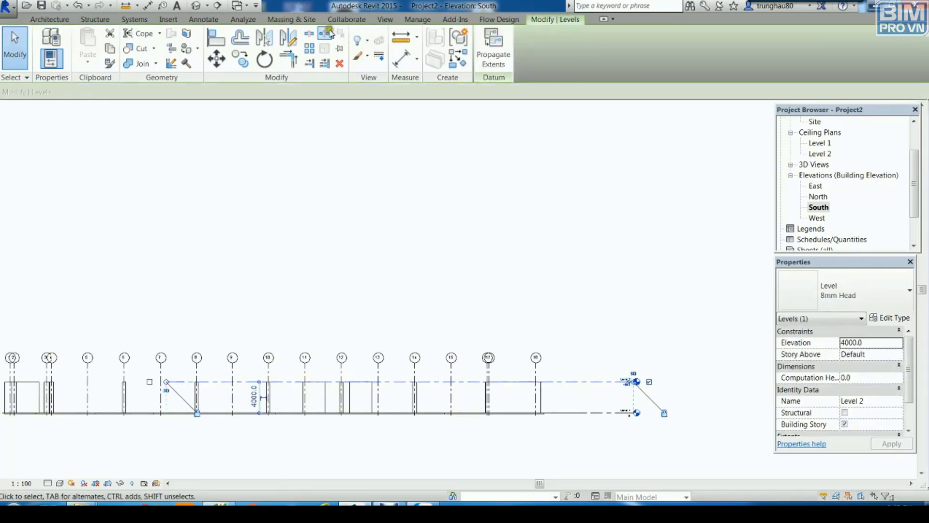
pyautogui.click(310, 48)
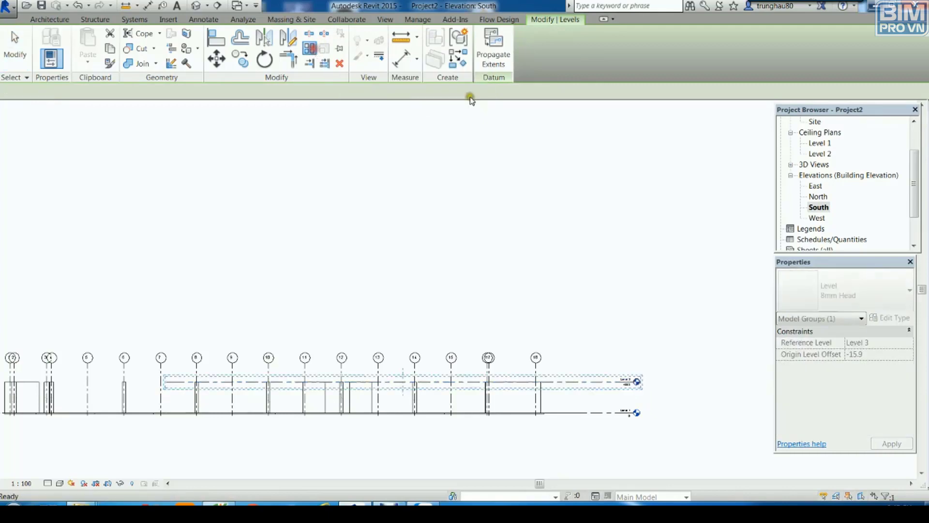
pyautogui.click(585, 380)
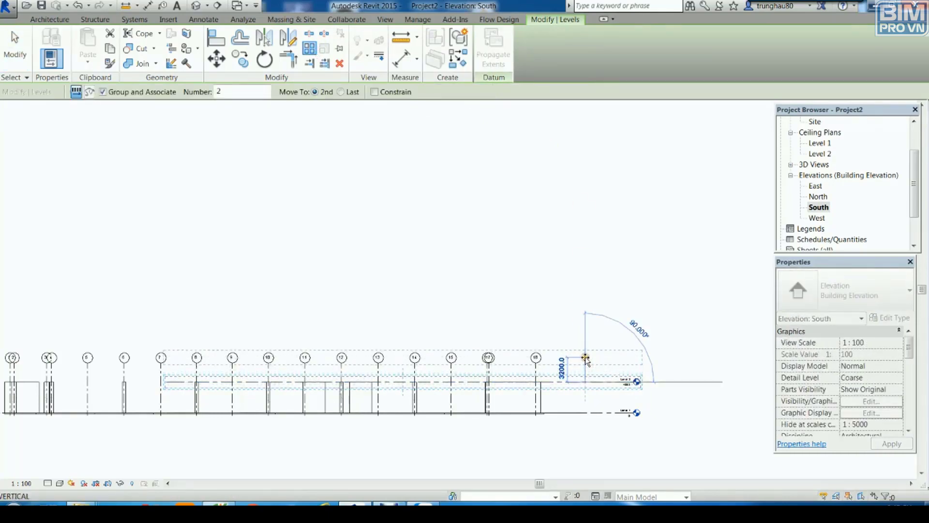
pyautogui.write('4000')
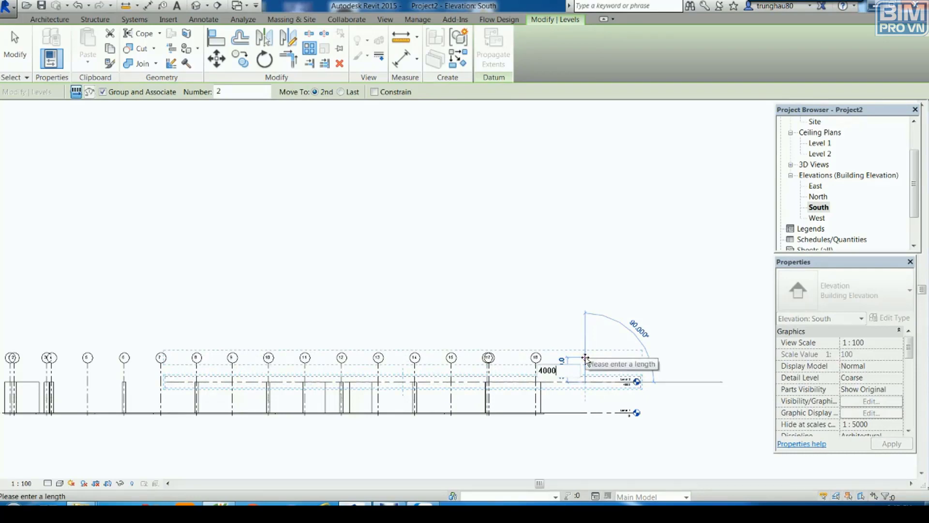
pyautogui.press('Return')
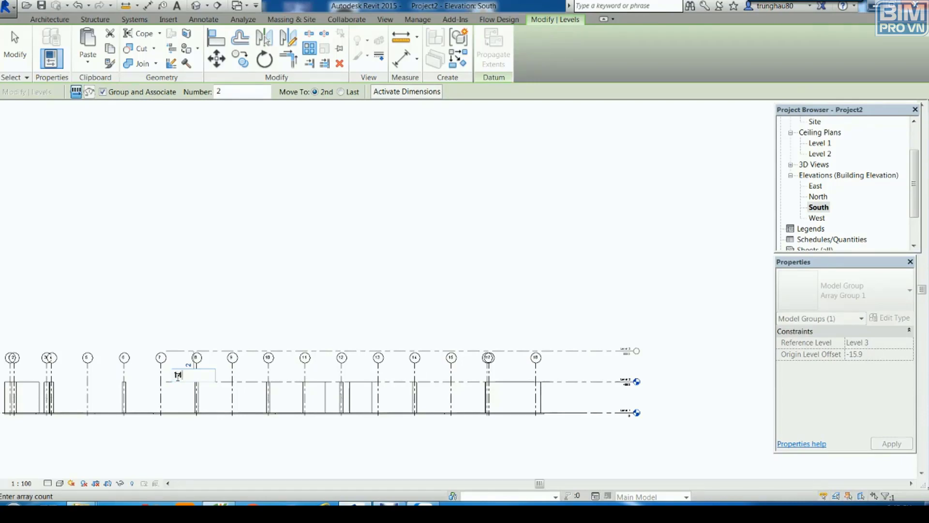
pyautogui.press('Return')
# - Zoom out and select arrayed levels to check the new levels up to Level 15
pyautogui.scroll(2, 629, 203)
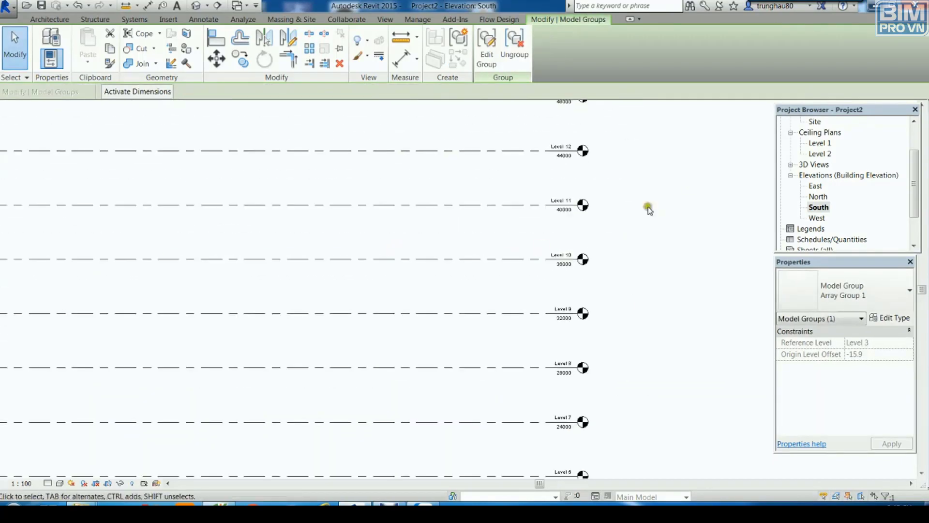
pyautogui.moveTo(648, 208); pyautogui.dragTo(630, 391, button='middle')
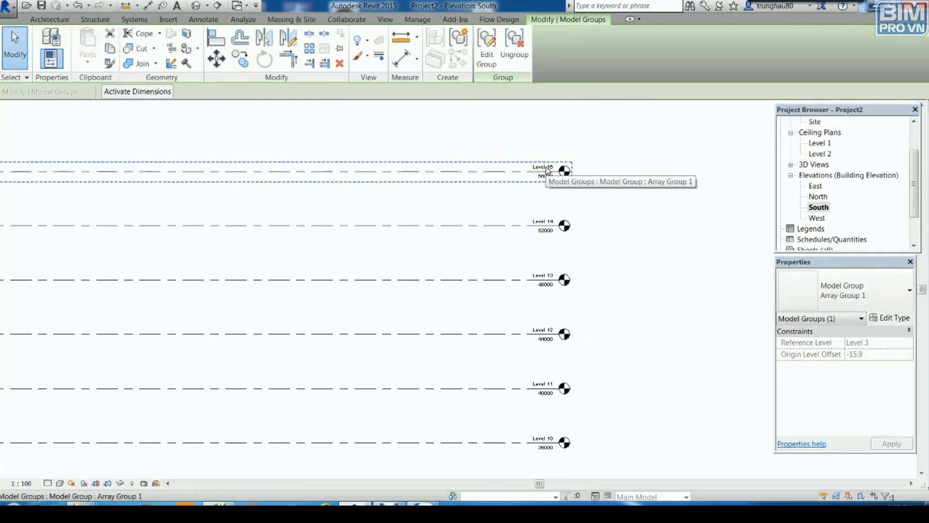
pyautogui.scroll(-2, 546, 170)
pyautogui.scroll(-2, 624, 252)
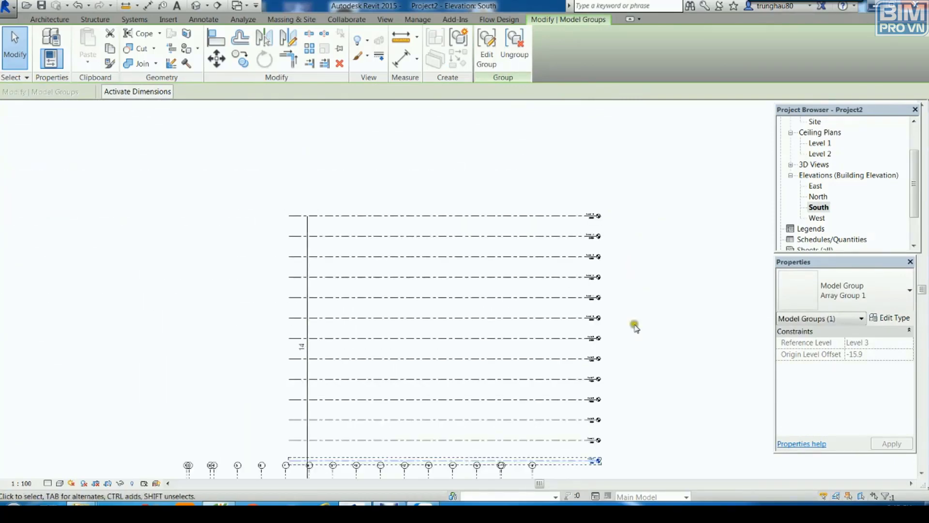
pyautogui.scroll(-1, 629, 305)
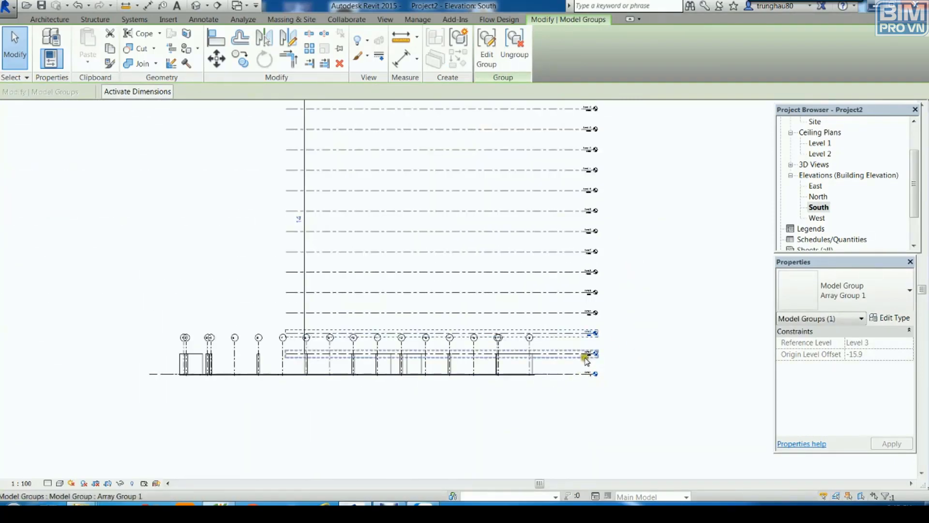
pyautogui.moveTo(667, 336); pyautogui.dragTo(713, 389, button='middle')
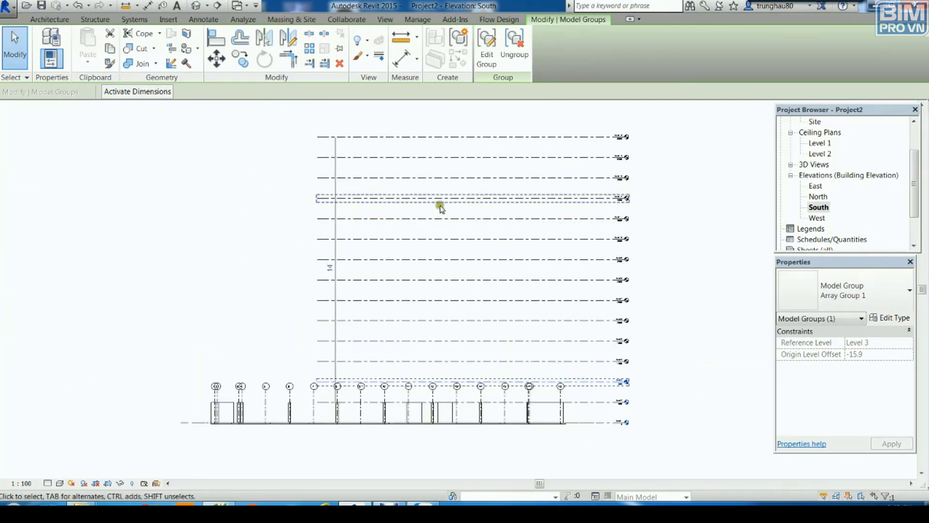
pyautogui.click(215, 231)
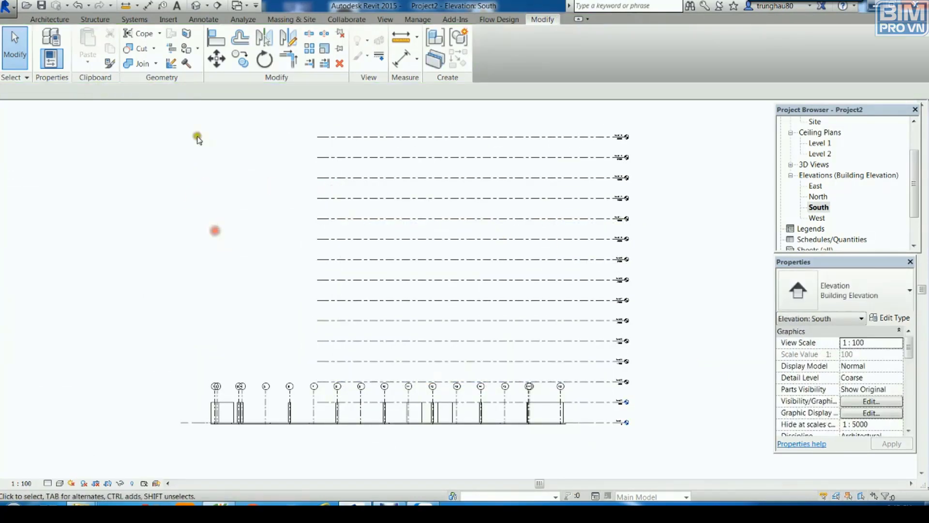
pyautogui.click(373, 135)
pyautogui.click(671, 266)
pyautogui.click(601, 381)
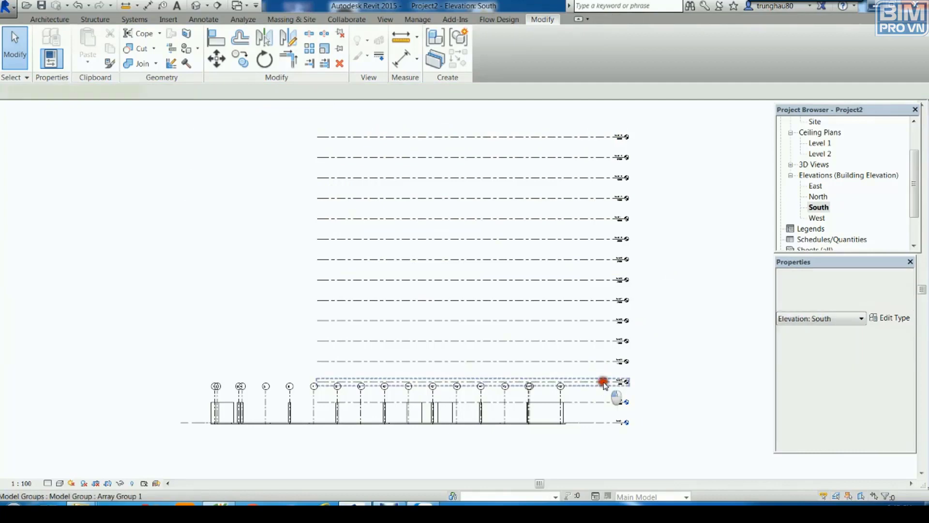
pyautogui.click(686, 369)
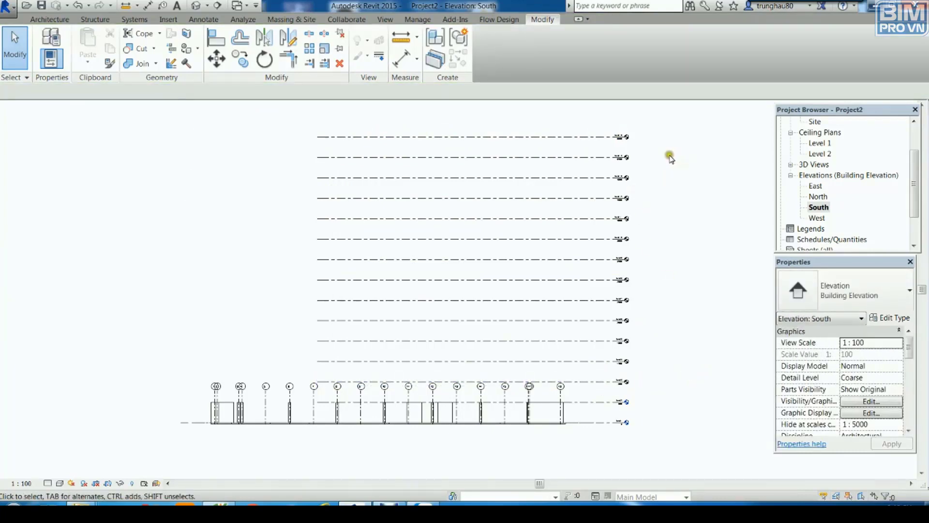
pyautogui.scroll(3, 624, 412)
pyautogui.scroll(2, 629, 390)
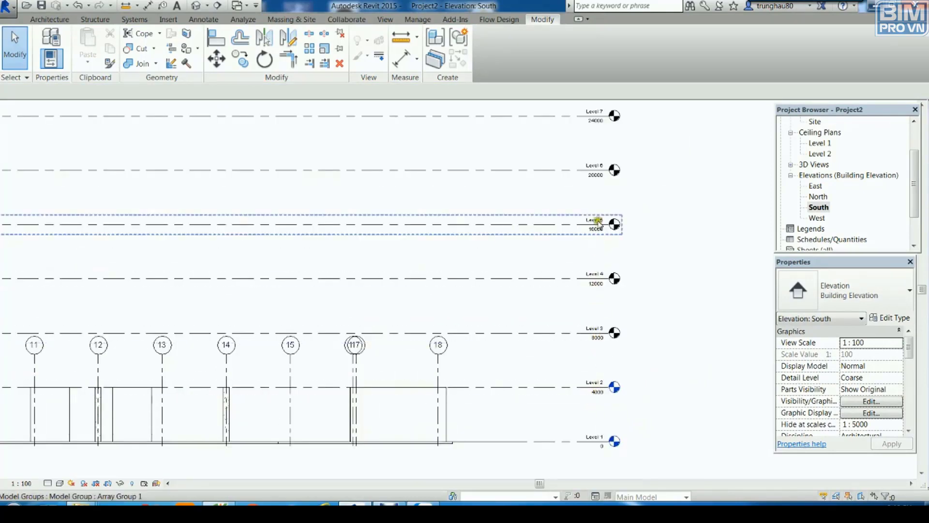
pyautogui.scroll(-2, 682, 358)
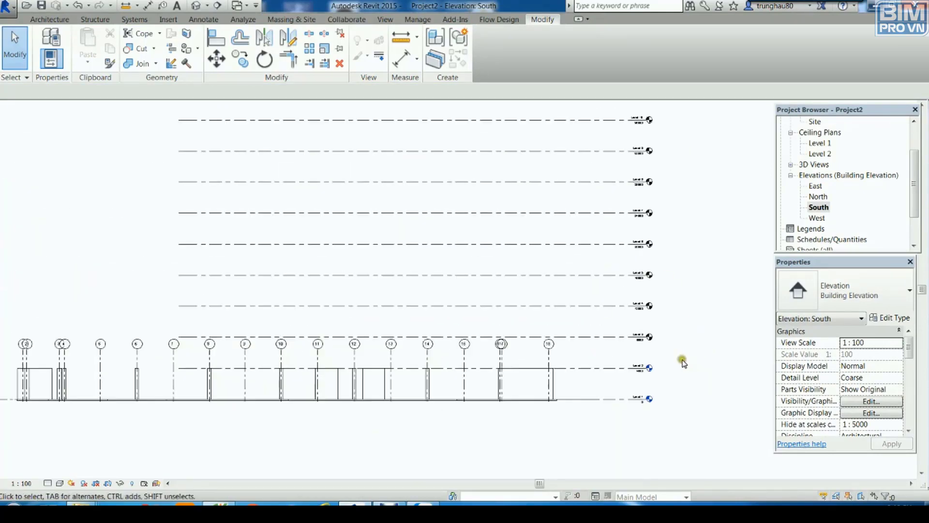
pyautogui.scroll(-1, 682, 363)
pyautogui.scroll(-1, 704, 412)
pyautogui.scroll(-1, 709, 435)
pyautogui.scroll(-1, 712, 439)
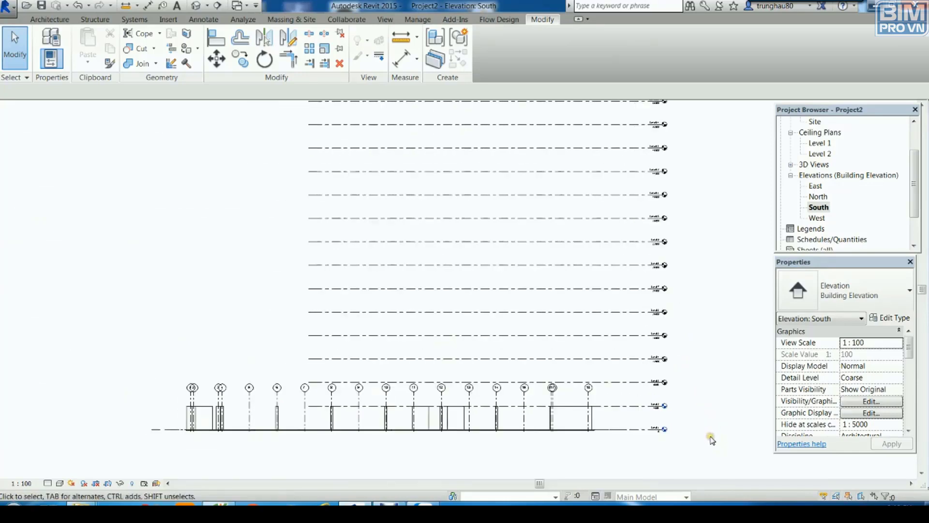
# - Drag grid 18's top end above the highest level so the grids span all new levels
pyautogui.click(590, 399)
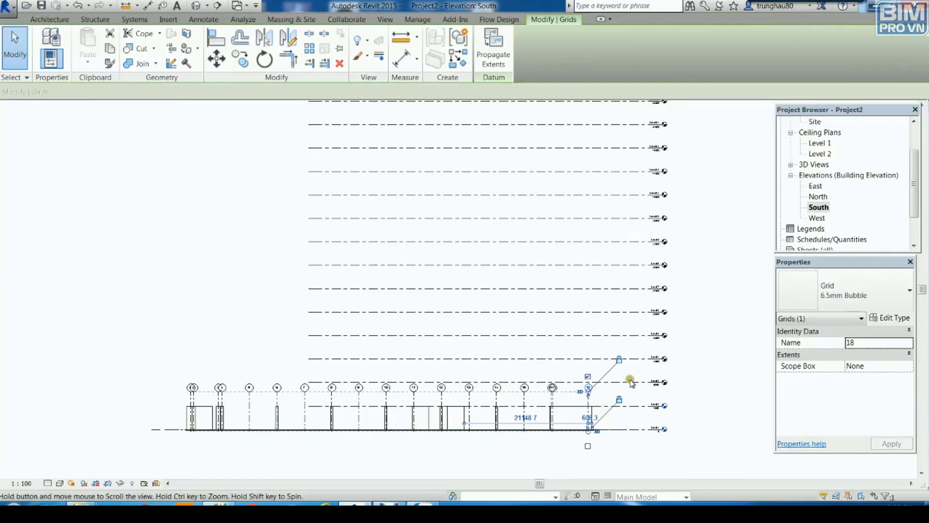
pyautogui.moveTo(598, 406); pyautogui.dragTo(607, 107)
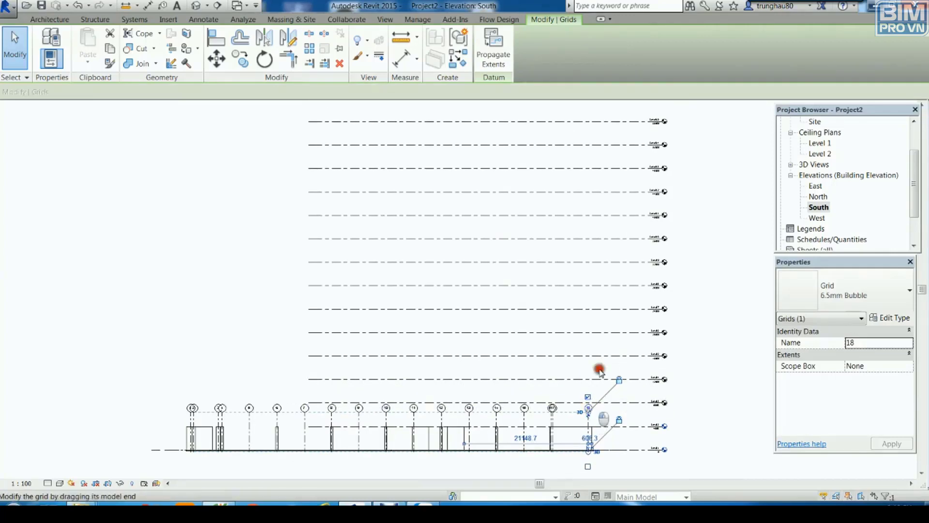
pyautogui.click(724, 195)
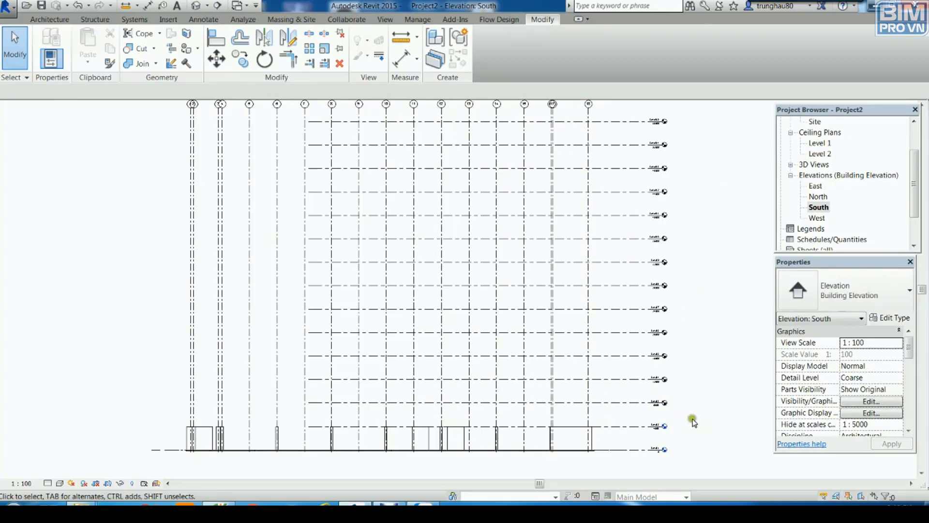
pyautogui.moveTo(703, 341); pyautogui.dragTo(669, 369, button='middle')
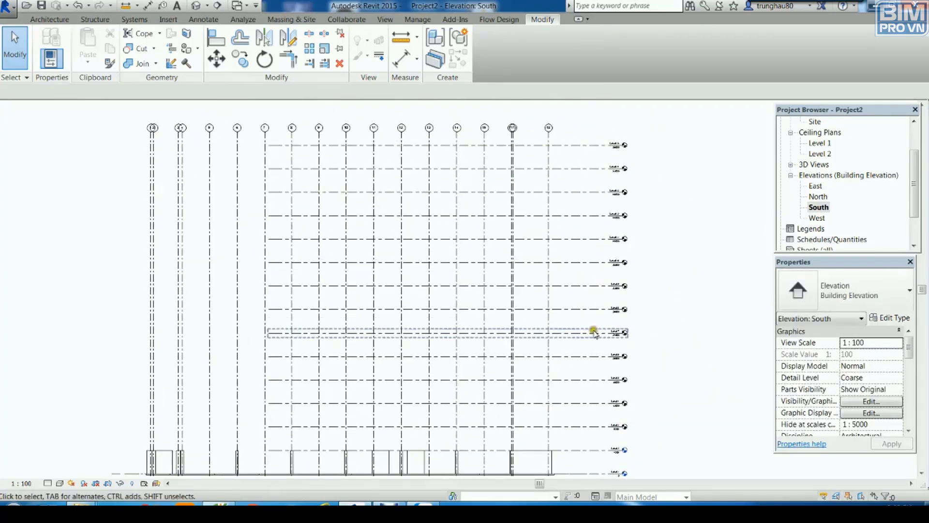
pyautogui.moveTo(913, 198); pyautogui.dragTo(917, 172)
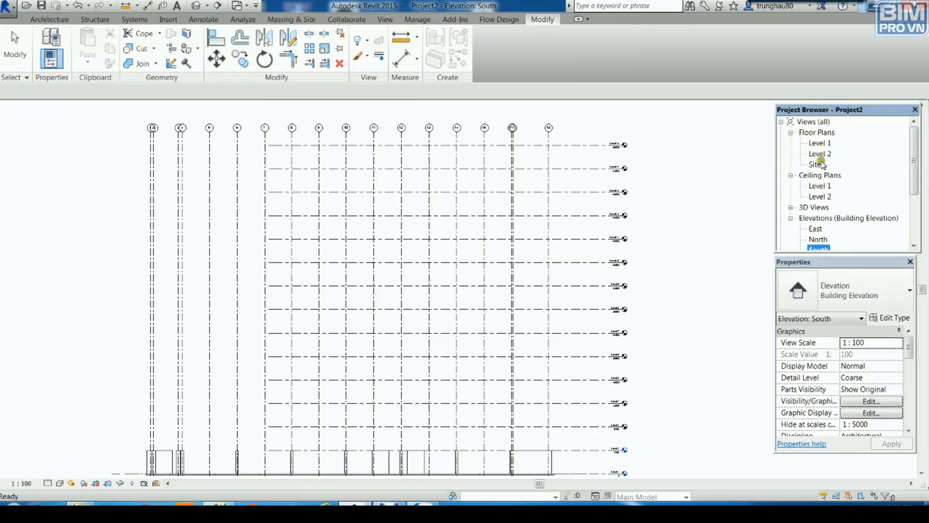
# - Create new floor plan views for Levels 3 through 15 via View > Plan Views > Floor Plan
pyautogui.click(632, 171)
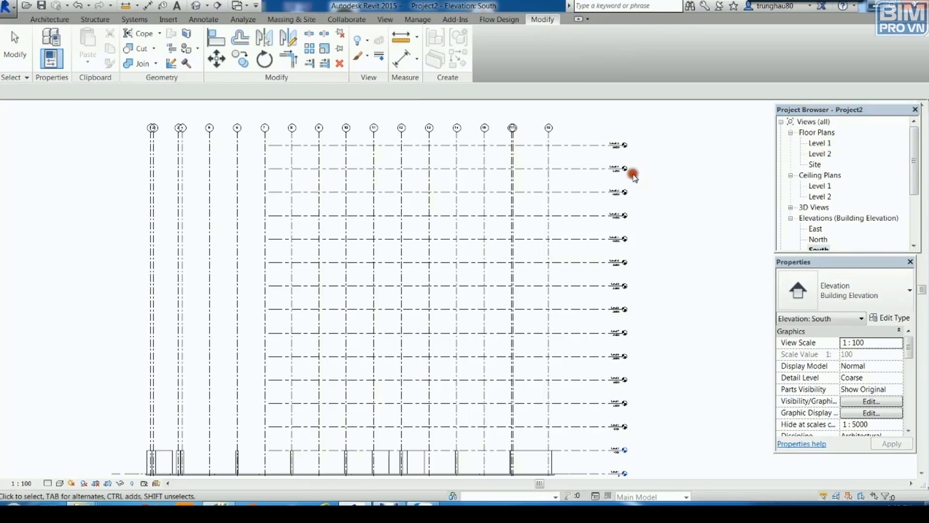
pyautogui.click(383, 19)
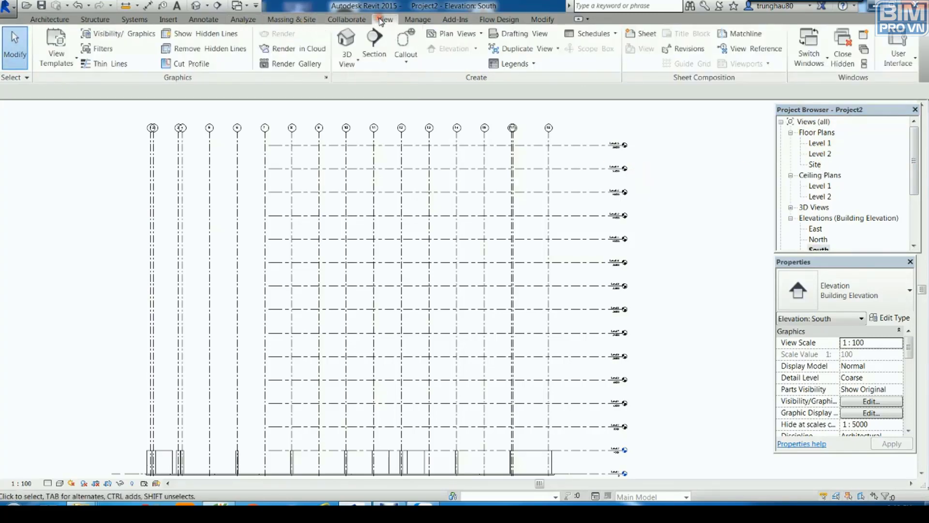
pyautogui.click(472, 33)
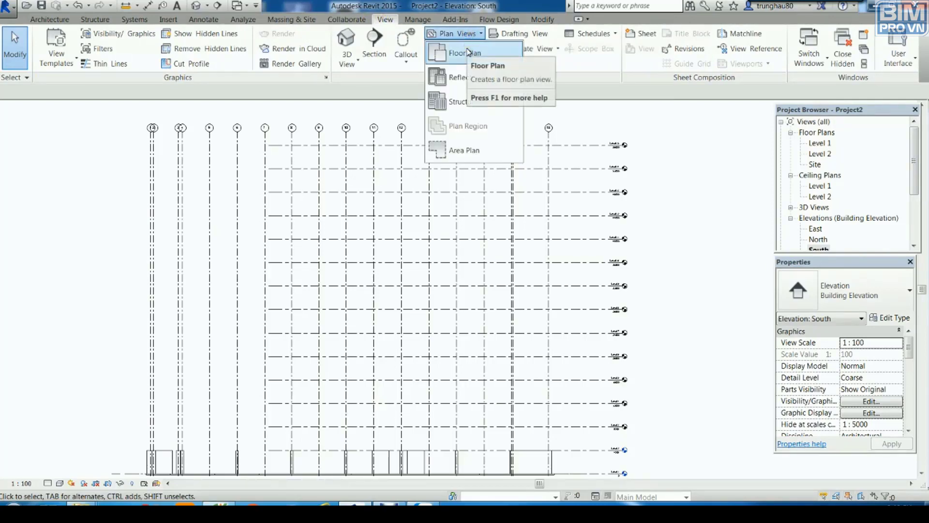
pyautogui.click(467, 52)
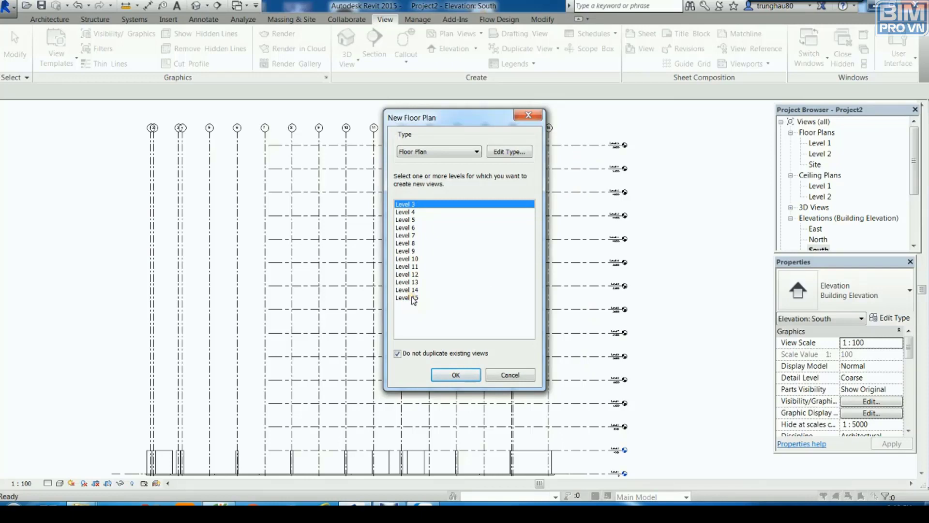
pyautogui.keyDown('shift'); pyautogui.click(414, 298); pyautogui.keyUp('shift')
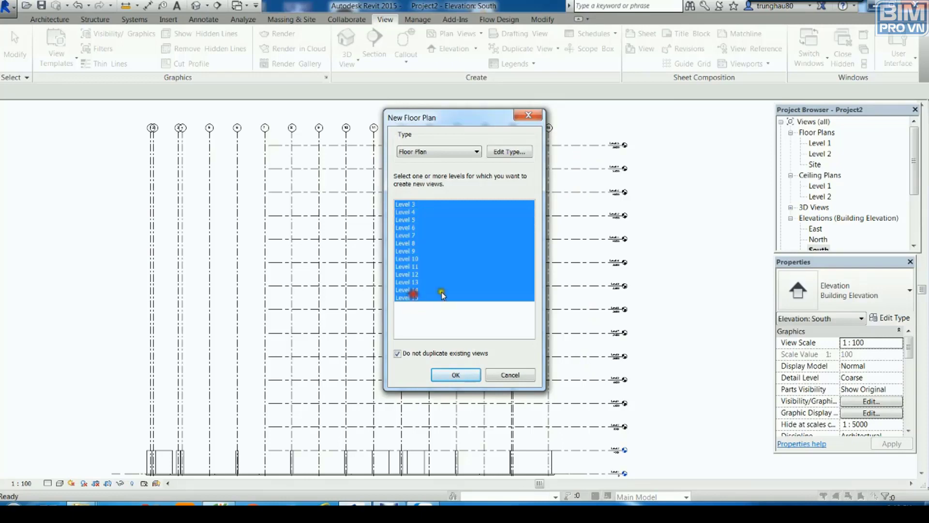
pyautogui.click(456, 375)
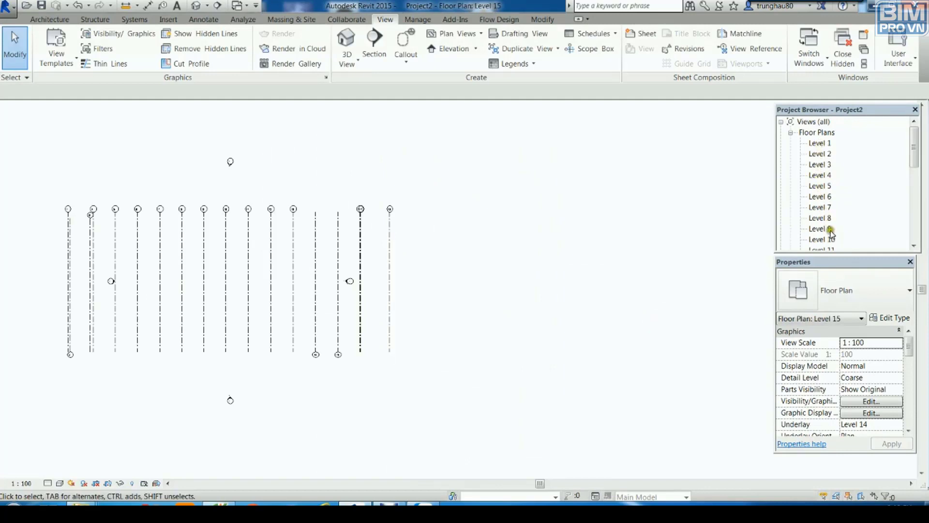
# - Tile the open views and close the Level 15 plan and South elevation windows
pyautogui.scroll(-1, 851, 159)
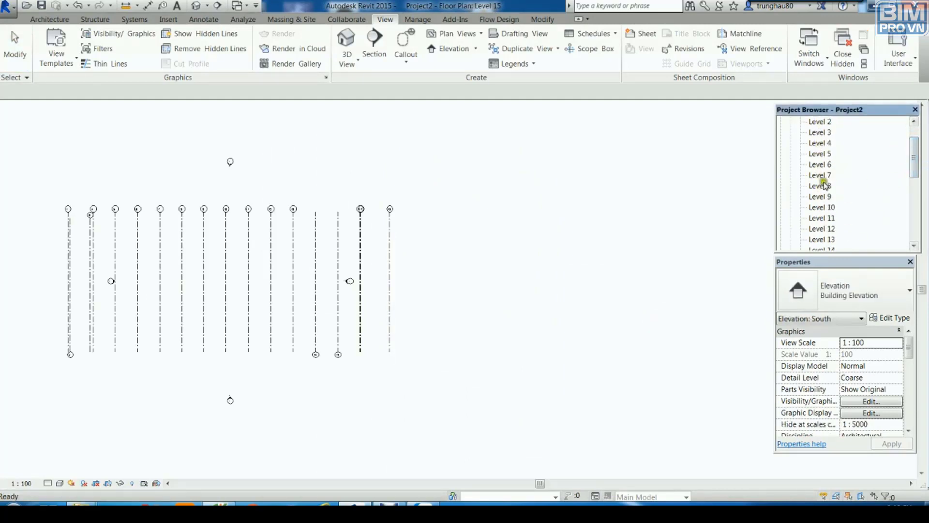
pyautogui.click(512, 260)
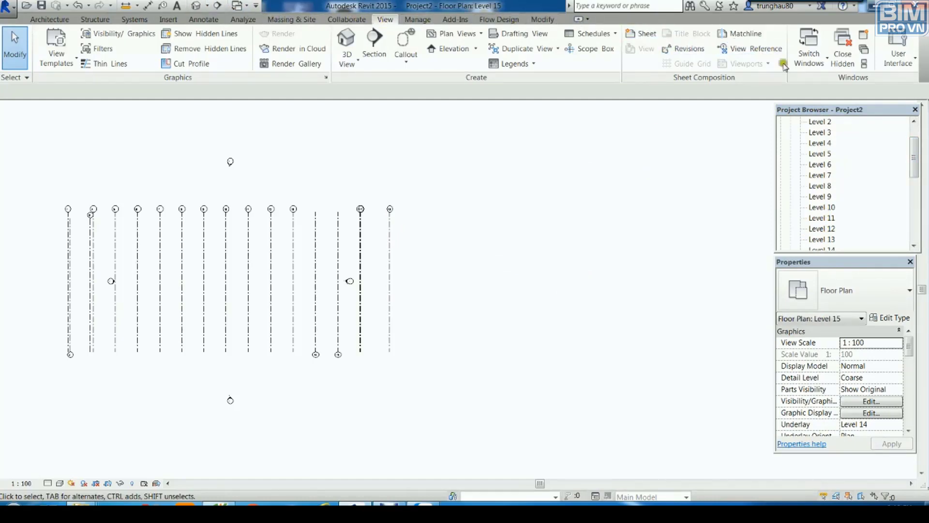
pyautogui.click(864, 65)
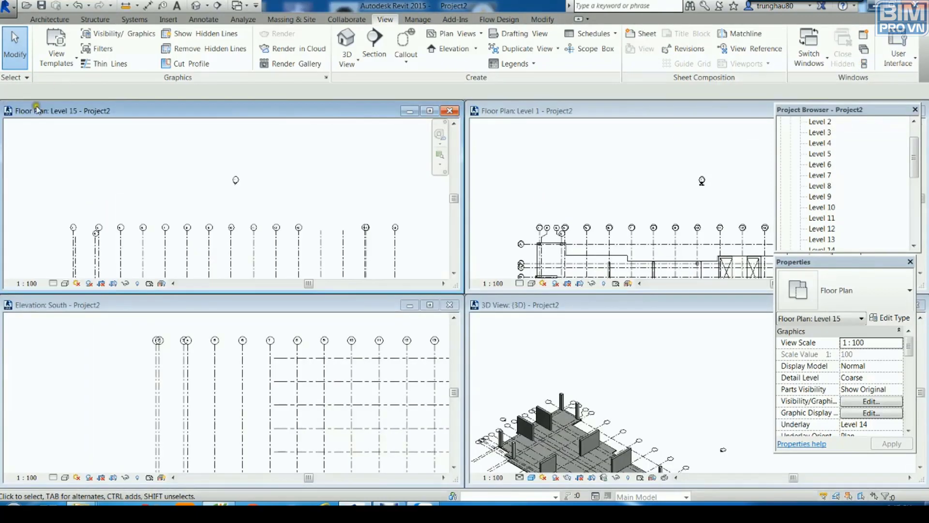
pyautogui.click(450, 111)
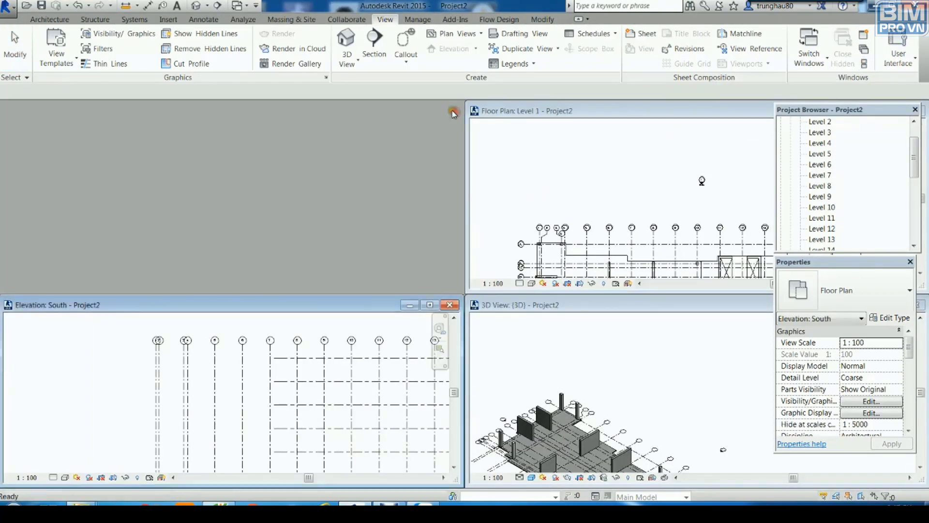
pyautogui.click(450, 304)
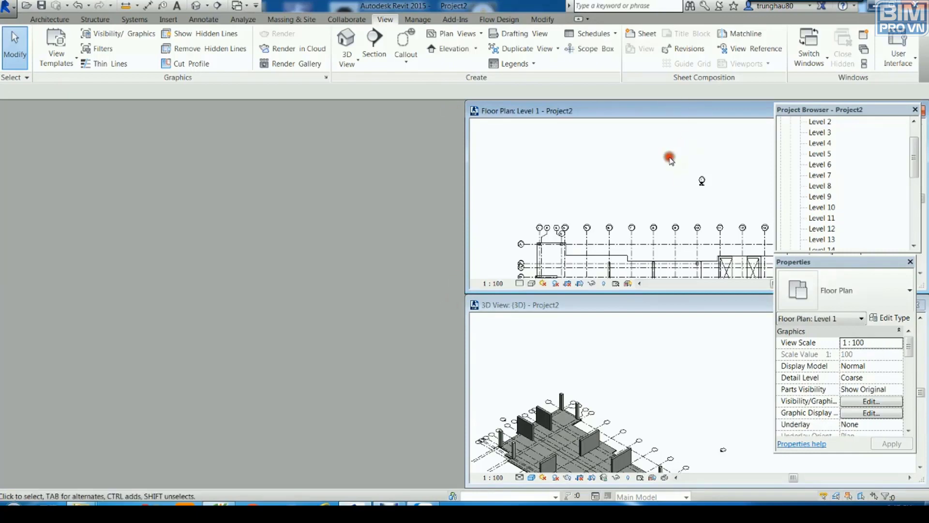
# - Re-tile the remaining Level 1 plan and 3D view and make Level 1 active
pyautogui.click(863, 64)
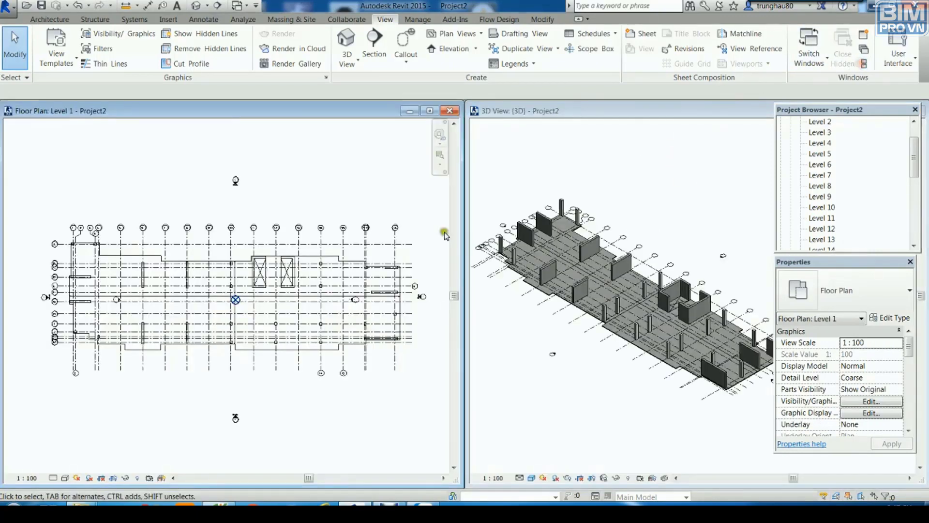
pyautogui.click(544, 373)
pyautogui.click(404, 385)
pyautogui.click(823, 143)
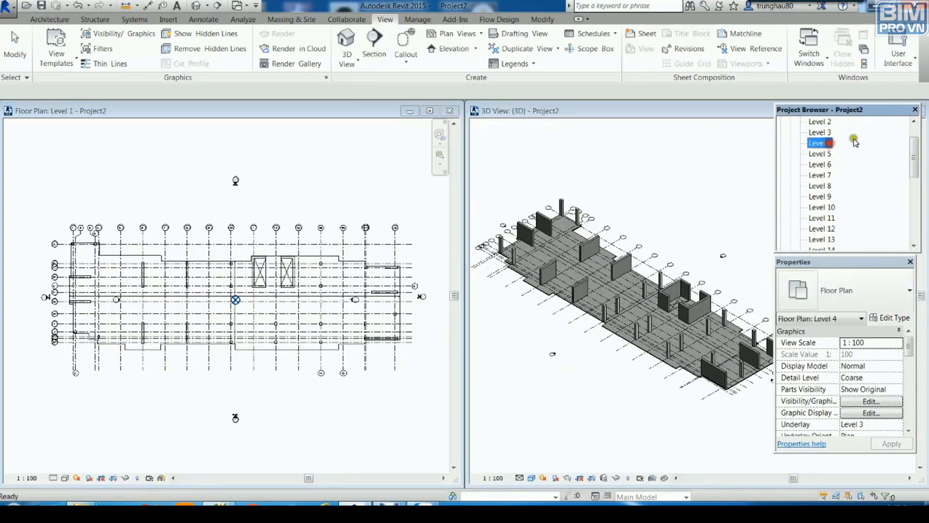
pyautogui.scroll(1, 912, 147)
pyautogui.click(357, 191)
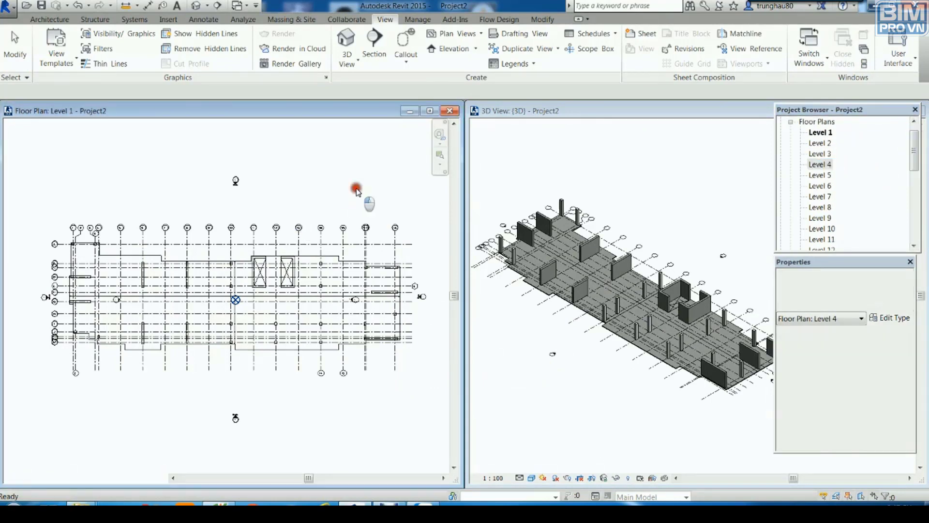
pyautogui.scroll(-2, 357, 191)
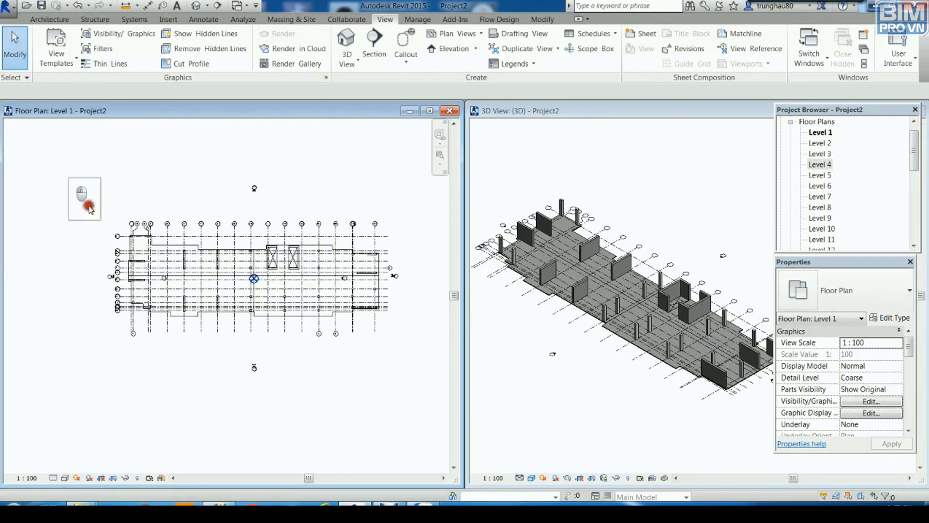
# - Window-select the Level 1 plan, filtering out grids, elevations, base point, span symbol and views
pyautogui.moveTo(68, 177); pyautogui.dragTo(416, 372)
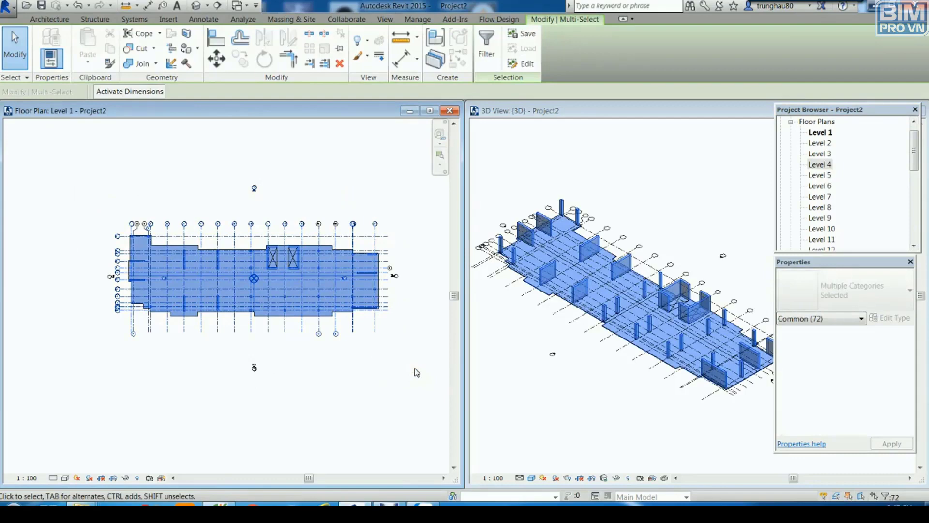
pyautogui.click(487, 52)
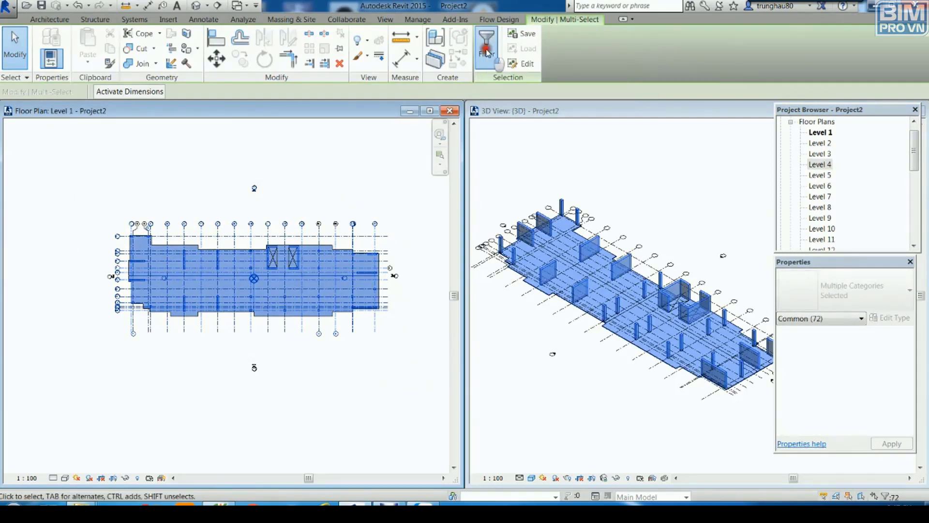
pyautogui.moveTo(732, 190); pyautogui.dragTo(697, 151)
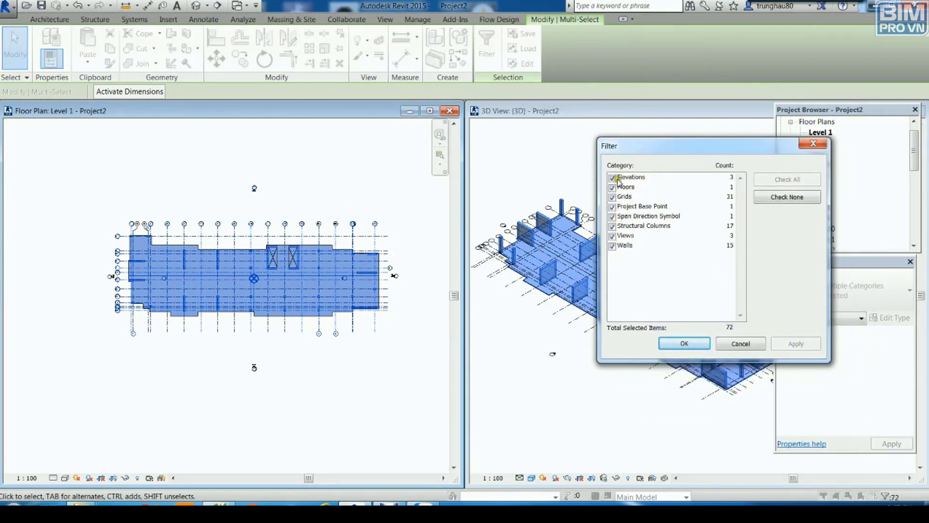
pyautogui.click(612, 197)
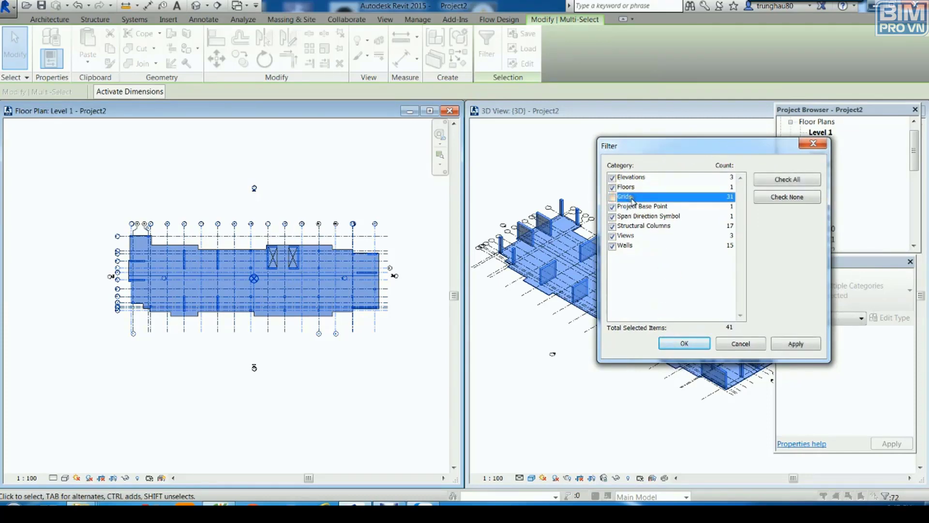
pyautogui.click(613, 178)
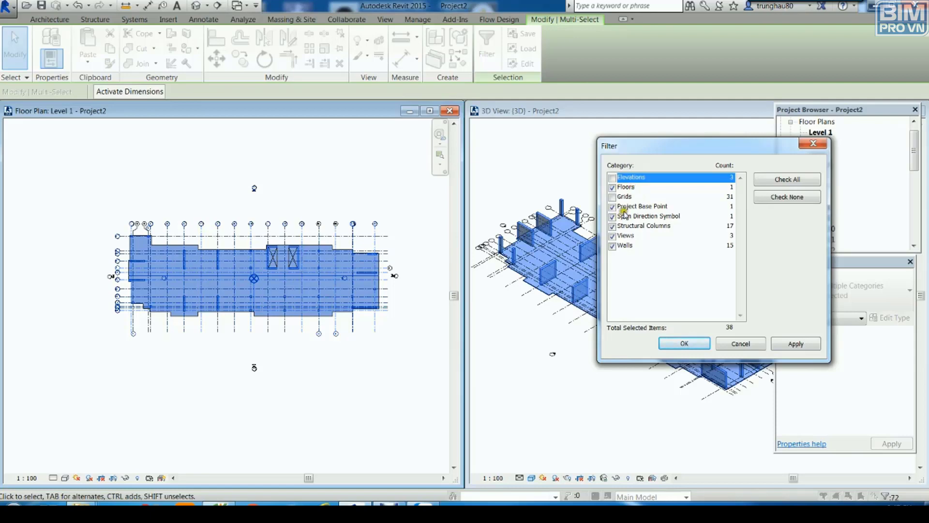
pyautogui.click(613, 207)
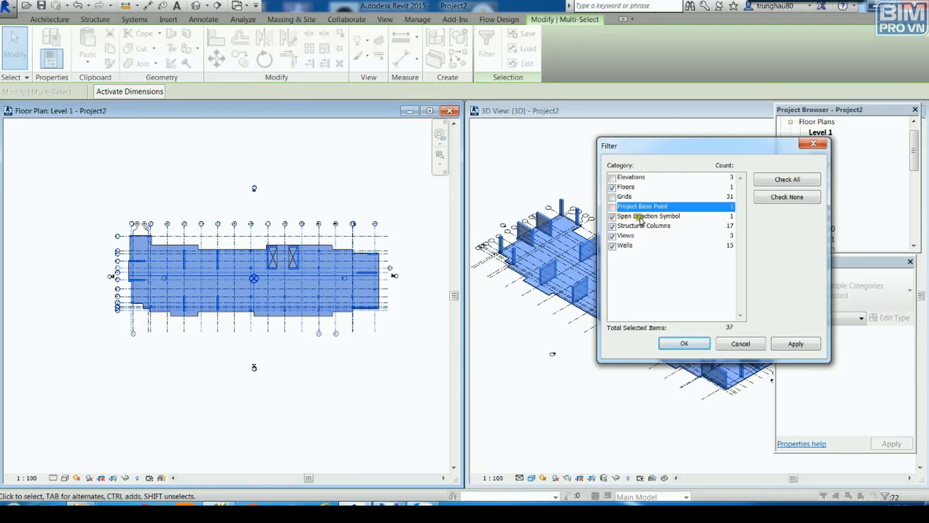
pyautogui.click(613, 216)
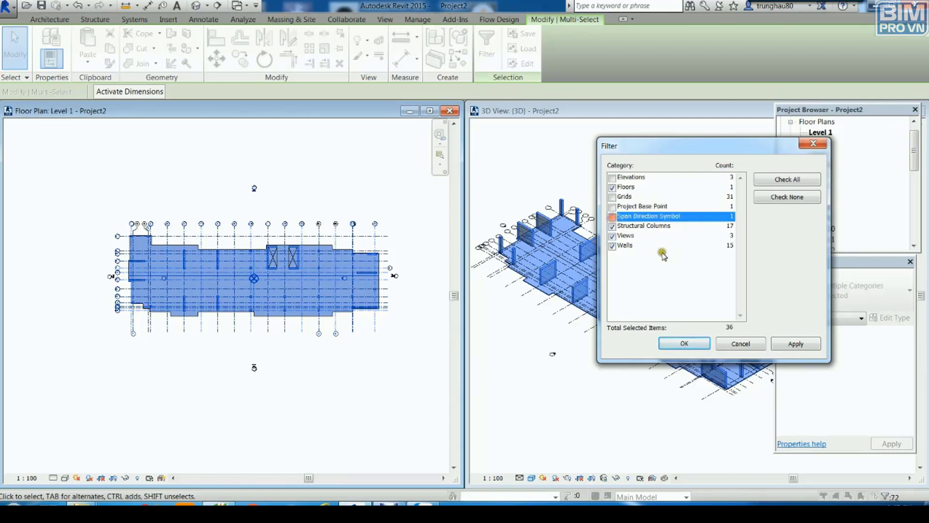
pyautogui.click(612, 236)
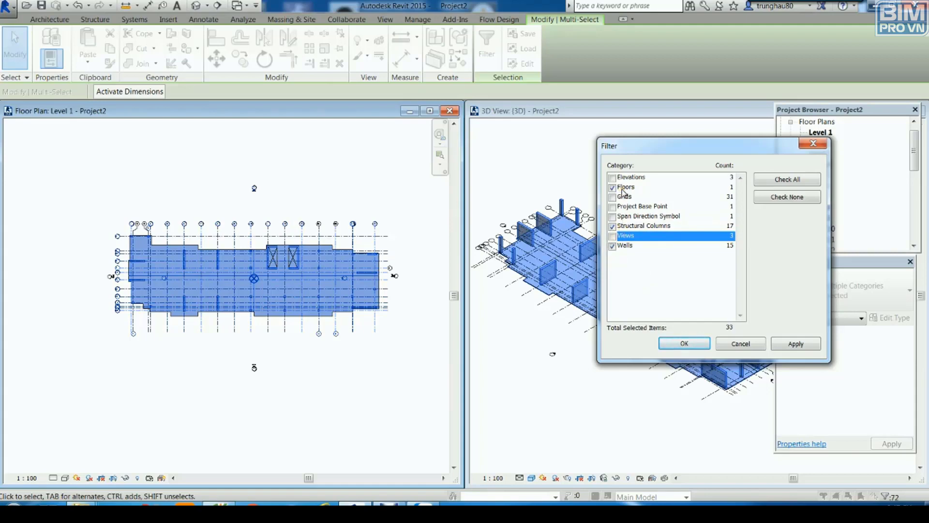
pyautogui.click(796, 343)
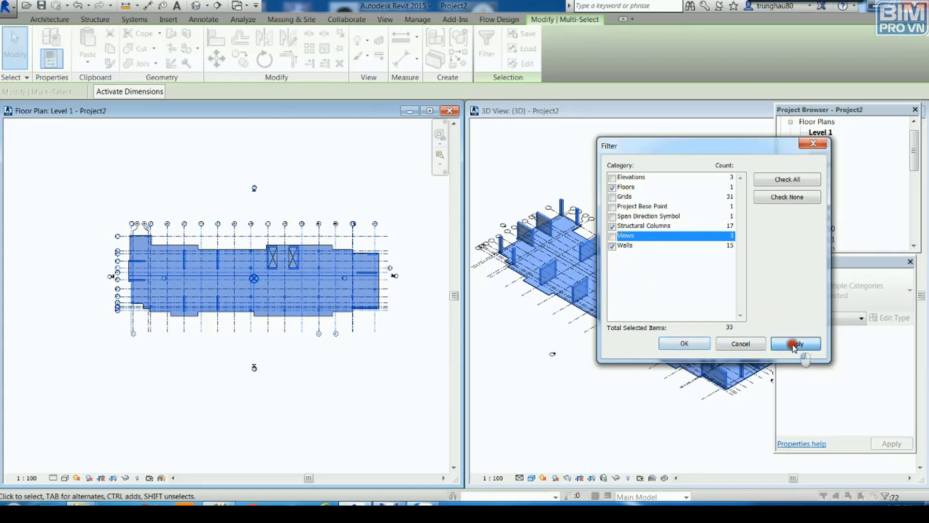
pyautogui.click(700, 344)
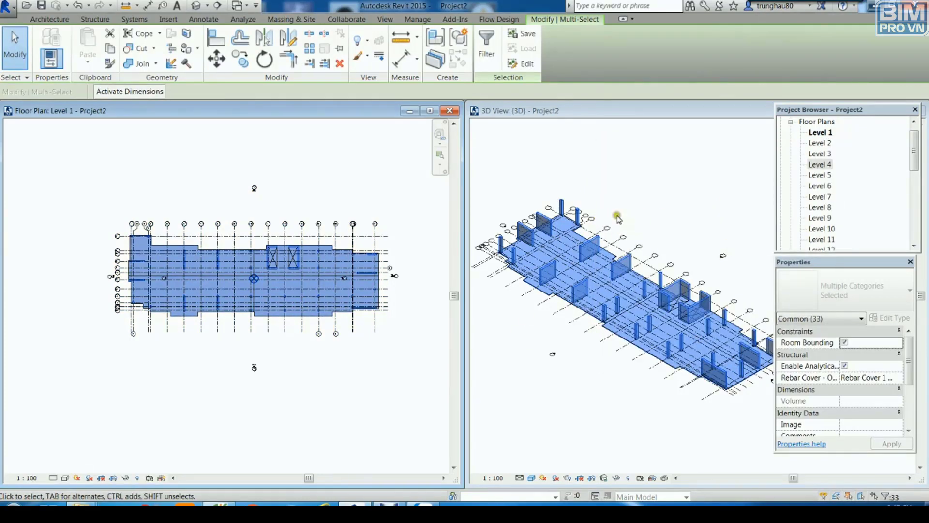
# - Copy the floor, columns and walls and paste them aligned to Levels 2 through 15
pyautogui.click(109, 49)
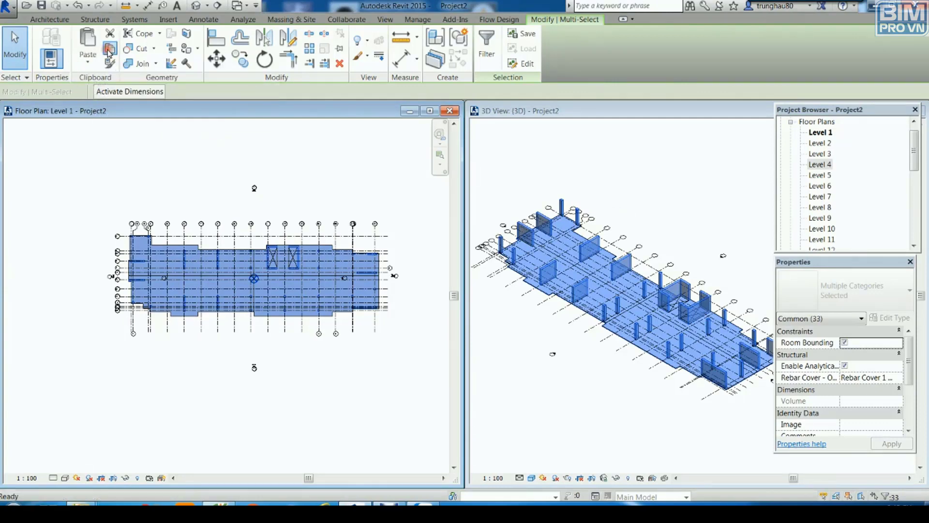
pyautogui.click(88, 58)
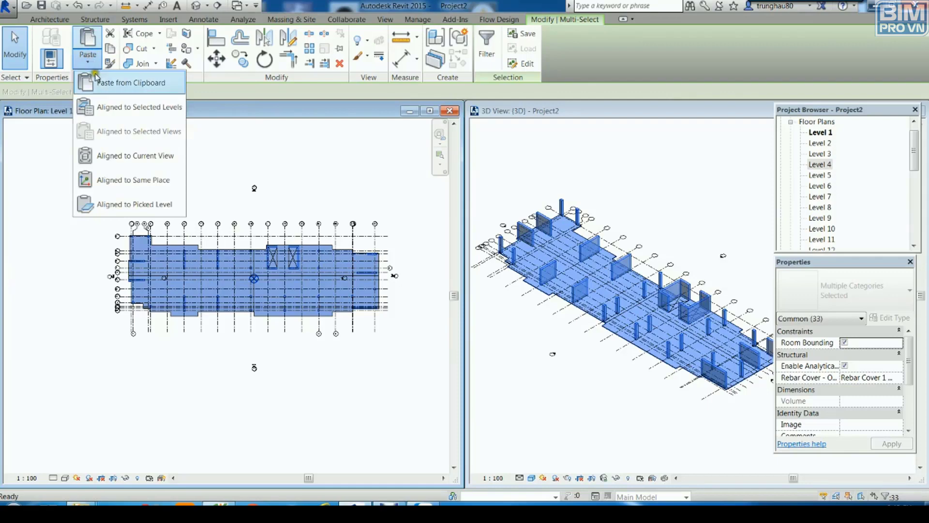
pyautogui.click(158, 109)
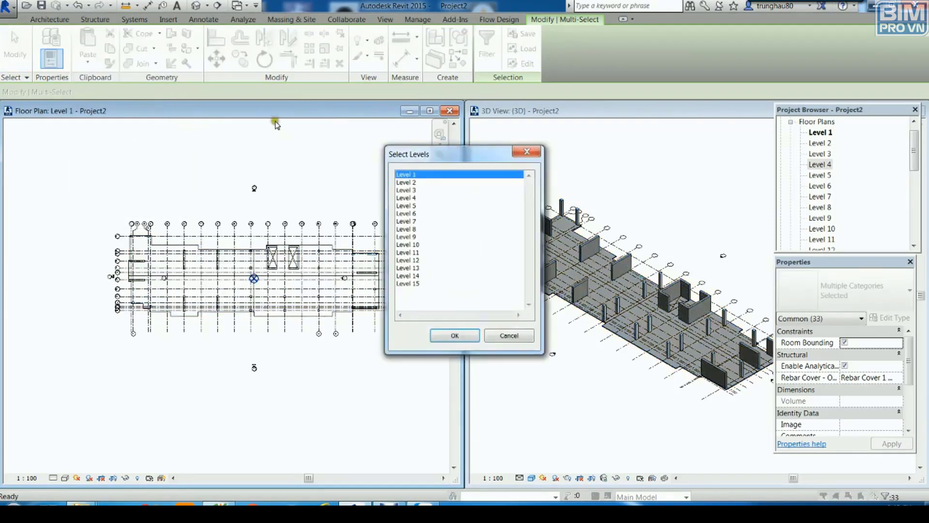
pyautogui.click(412, 182)
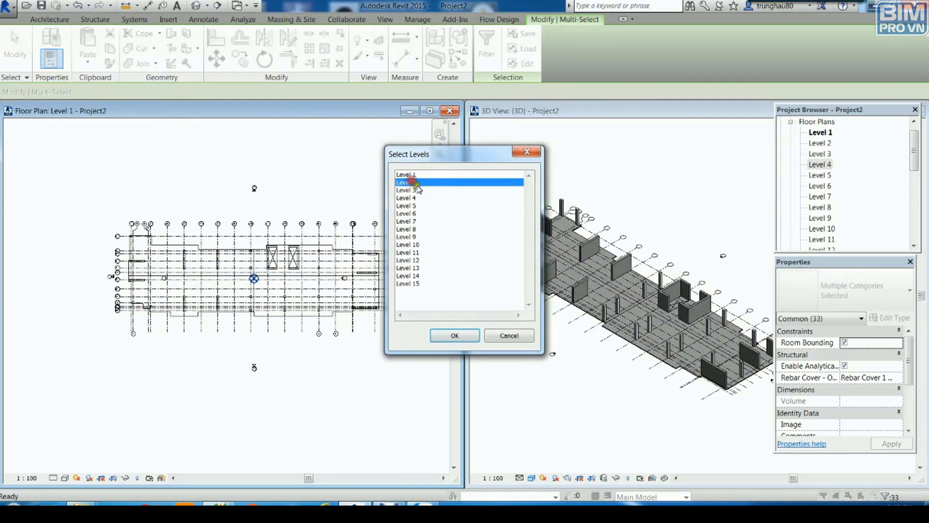
pyautogui.keyDown('shift'); pyautogui.click(418, 284); pyautogui.keyUp('shift')
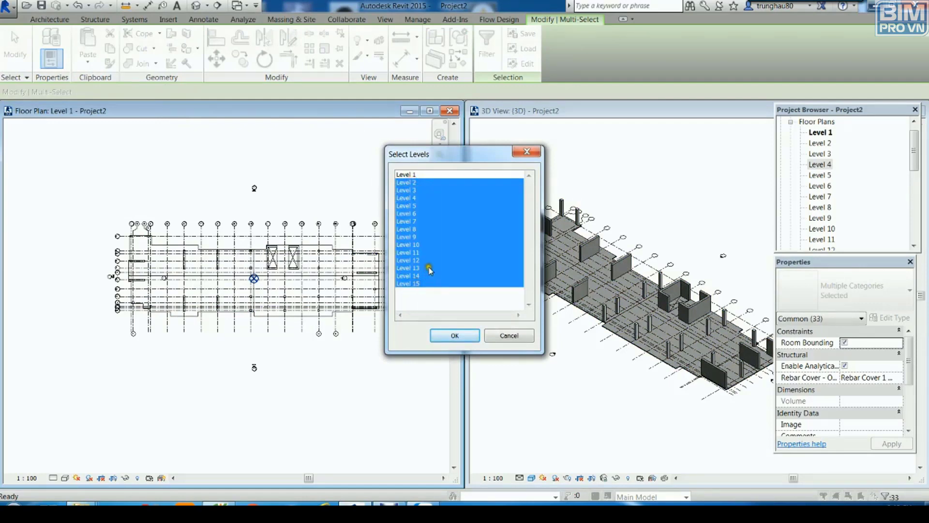
pyautogui.click(462, 336)
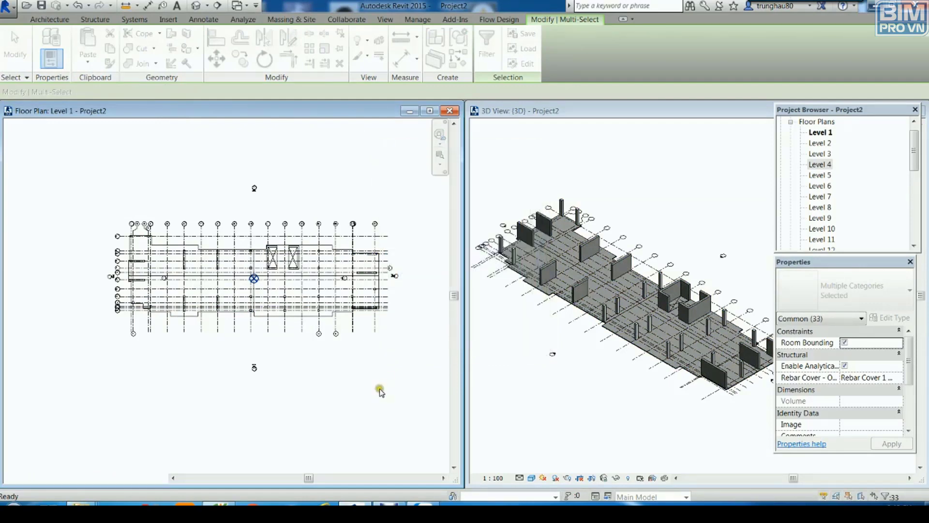
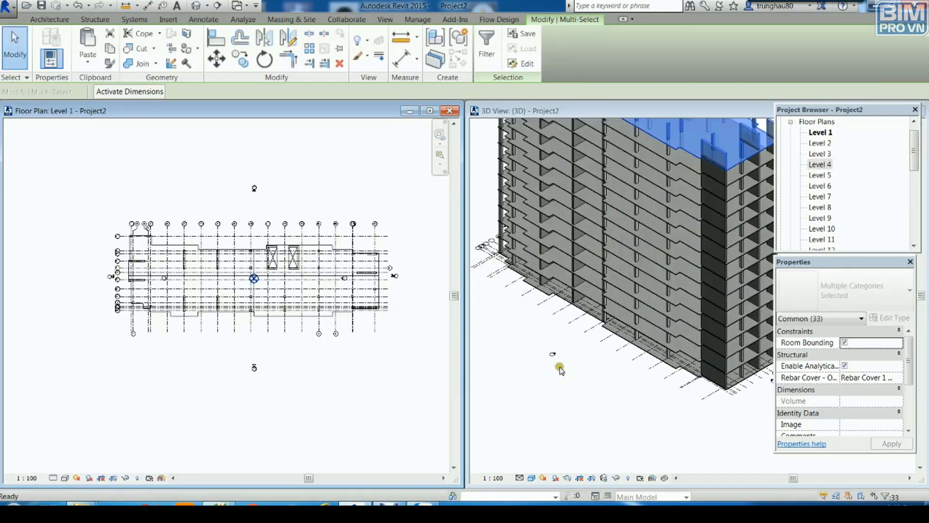
# - Filter the 3D selection to keep only Floors, dropping structural columns and walls
pyautogui.scroll(-3, 605, 387)
pyautogui.scroll(-1, 619, 389)
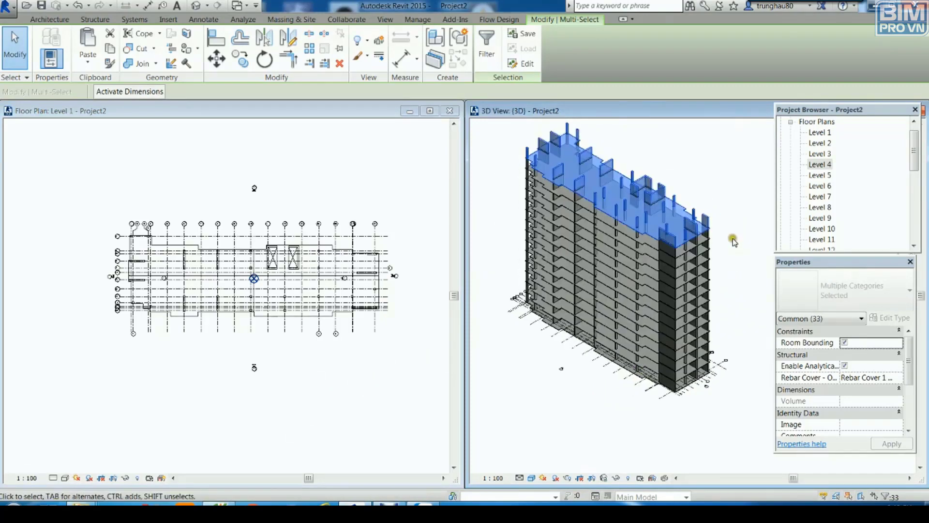
pyautogui.moveTo(736, 266)
pyautogui.keyDown('shift'); pyautogui.mouseDown(button='middle')
pyautogui.moveTo(586, 207)
pyautogui.moveTo(701, 233)
pyautogui.mouseUp(button='middle'); pyautogui.keyUp('shift')
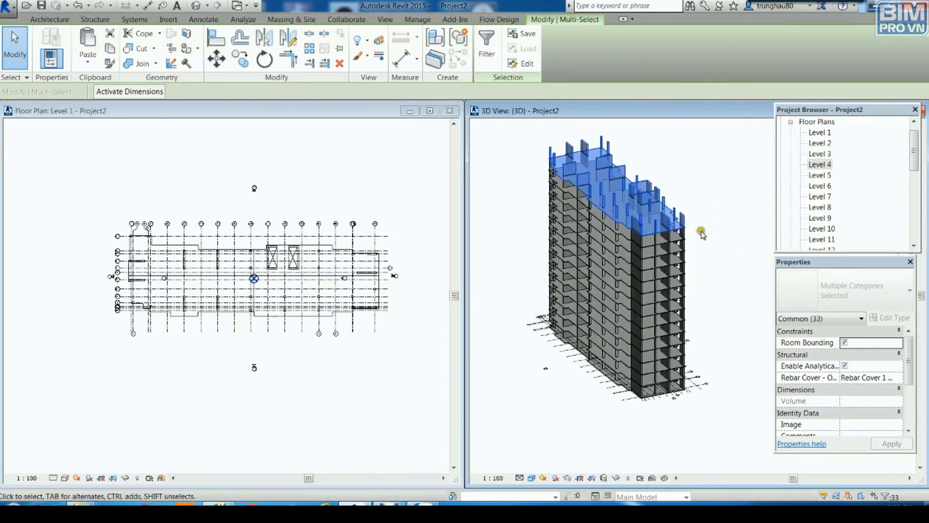
pyautogui.scroll(1, 659, 217)
pyautogui.scroll(1, 659, 217)
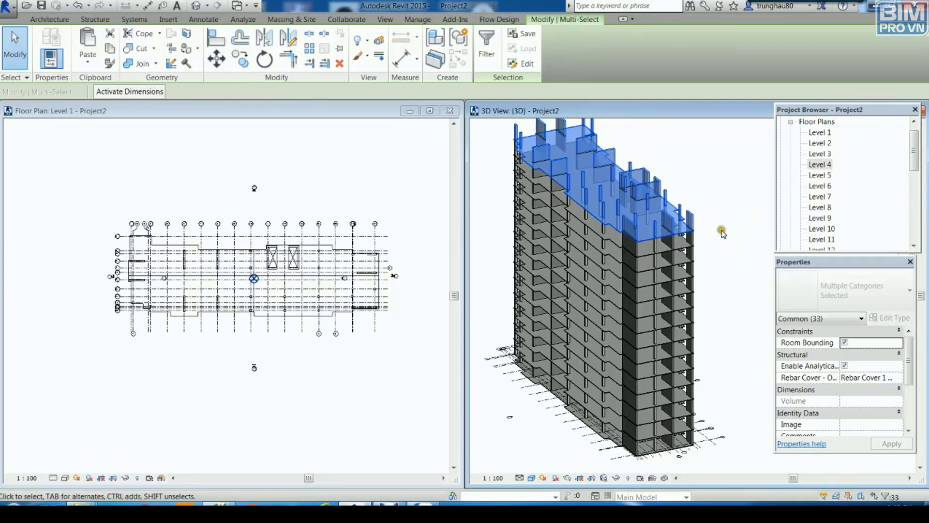
pyautogui.click(493, 53)
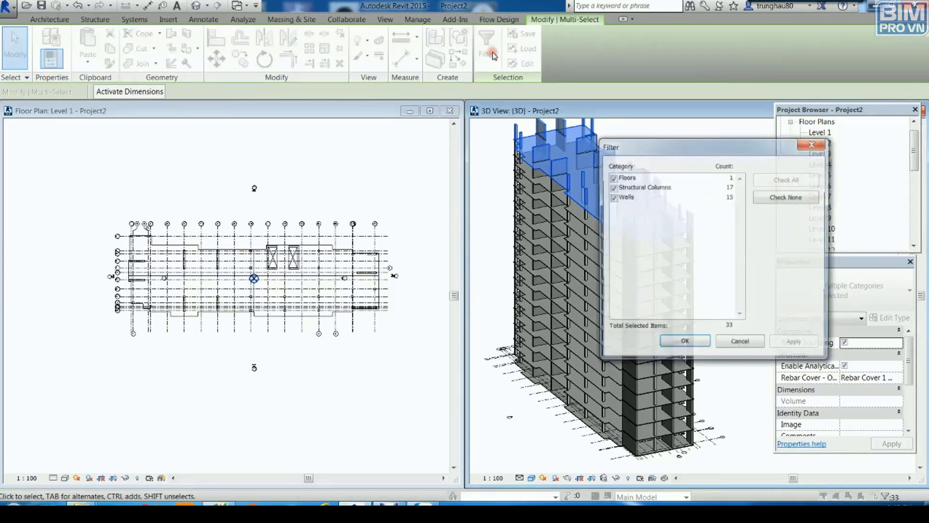
pyautogui.click(612, 187)
pyautogui.click(613, 197)
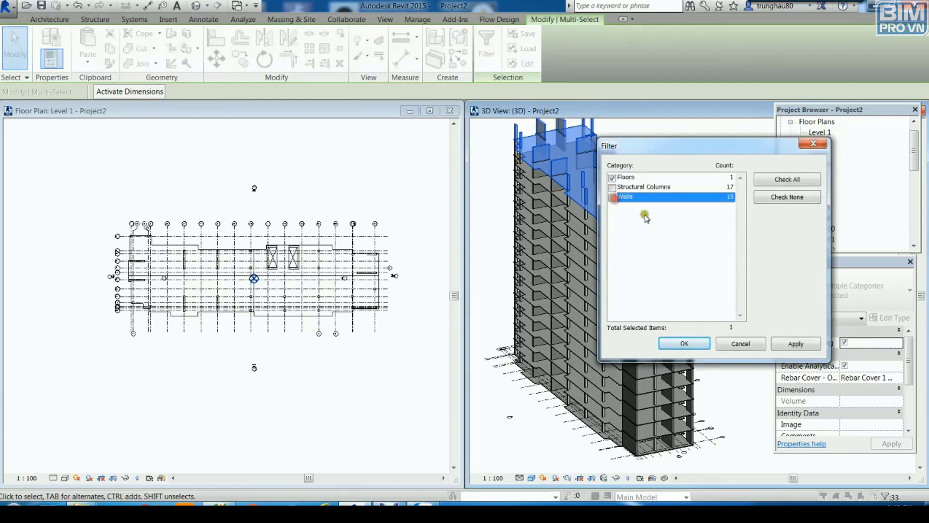
pyautogui.click(779, 343)
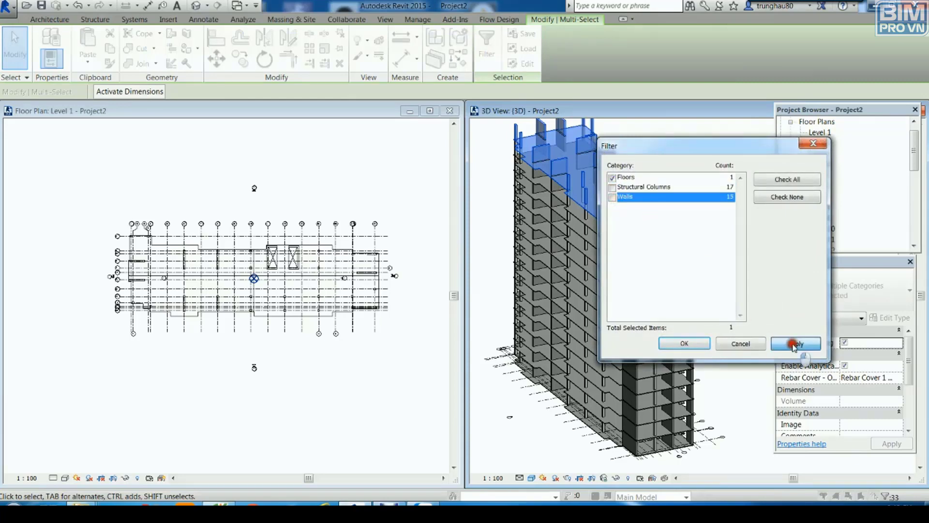
pyautogui.click(684, 343)
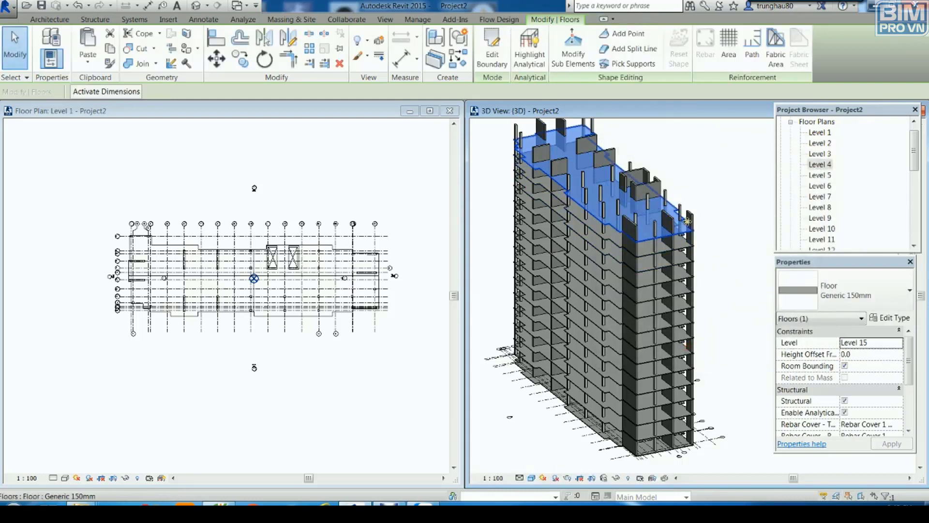
# - Apply a BX section box around the floor, then window-select everything in the Level 1 plan
pyautogui.press('b')
pyautogui.press('x')
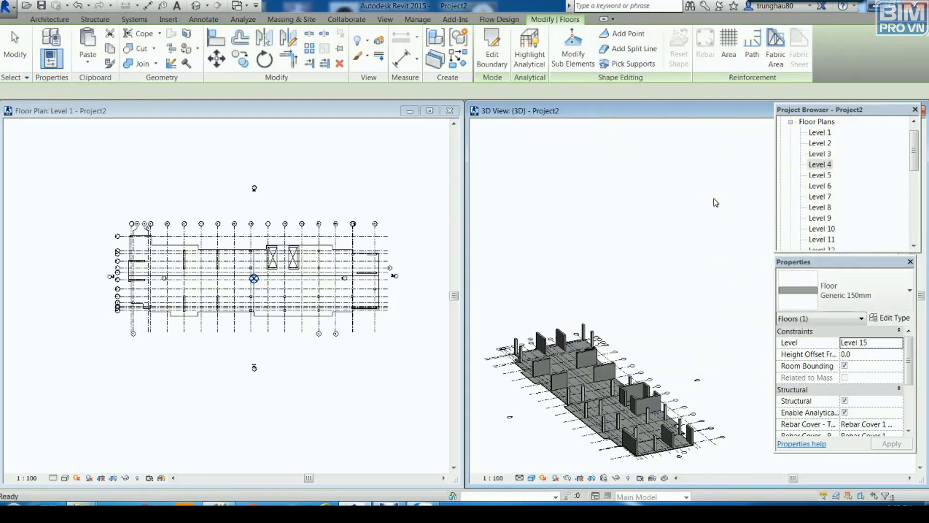
pyautogui.click(293, 165)
pyautogui.moveTo(57, 177); pyautogui.dragTo(417, 370)
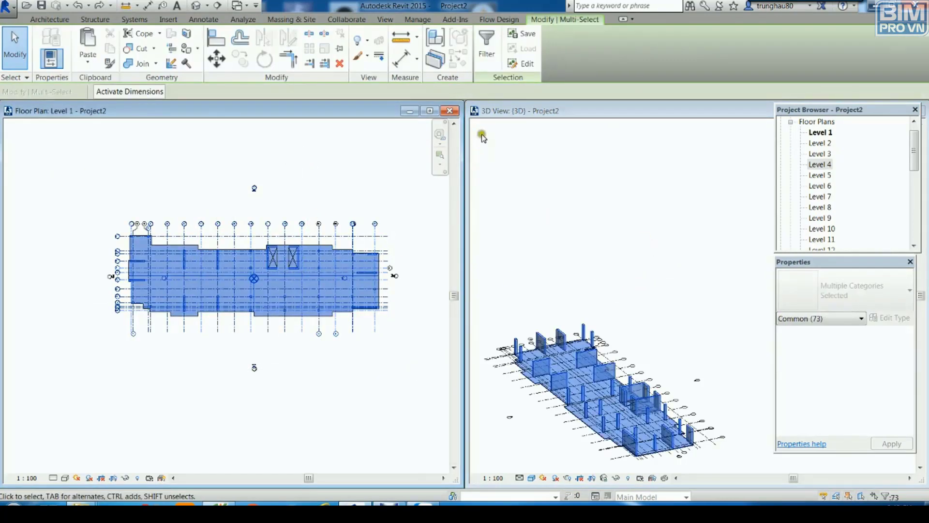
# - Filter the Level 1 selection to Floors, Structural Columns and Walls only, 33 elements
pyautogui.click(489, 46)
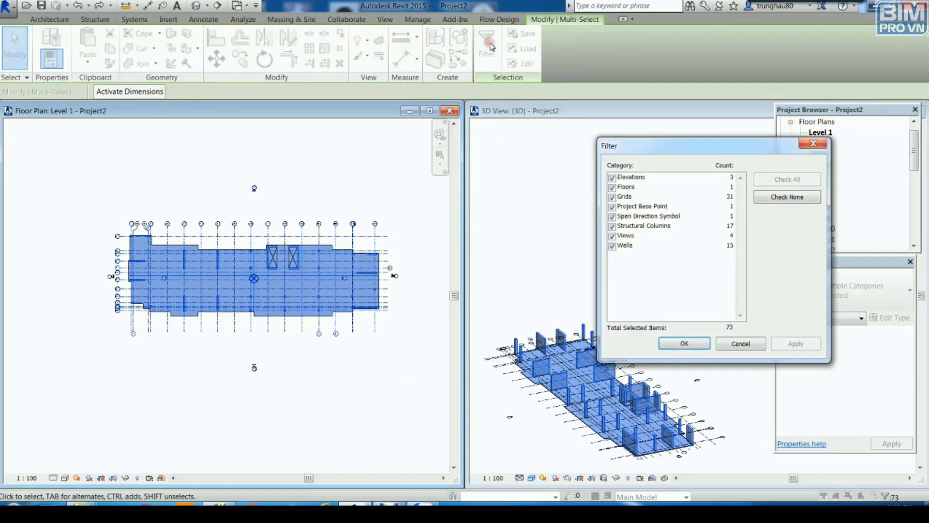
pyautogui.click(784, 197)
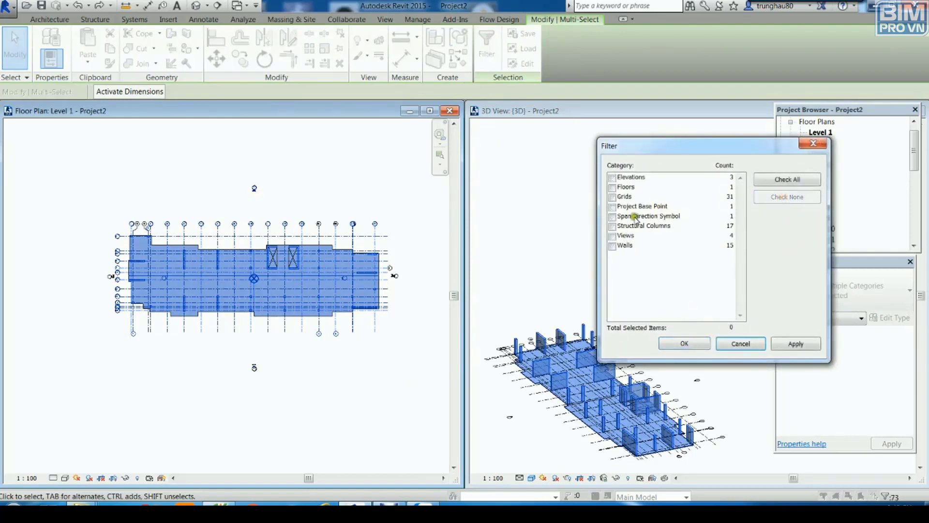
pyautogui.click(612, 187)
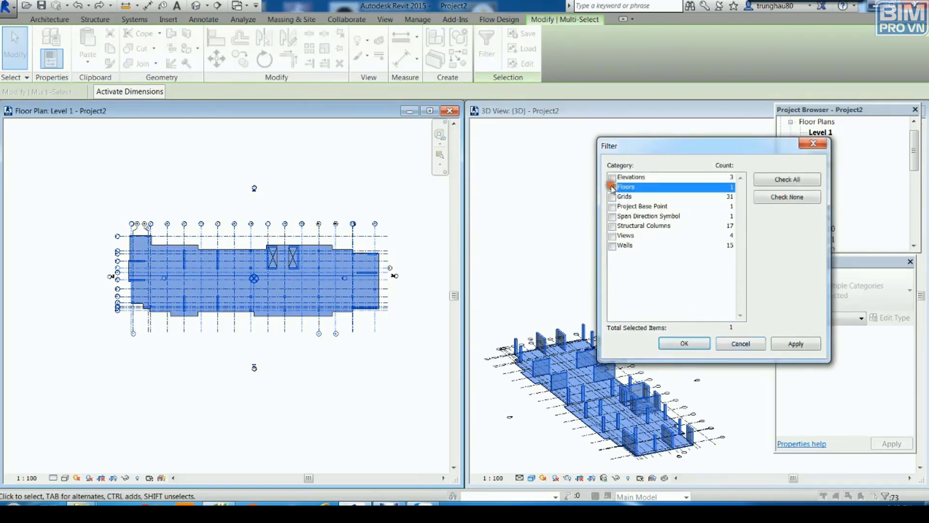
pyautogui.click(611, 226)
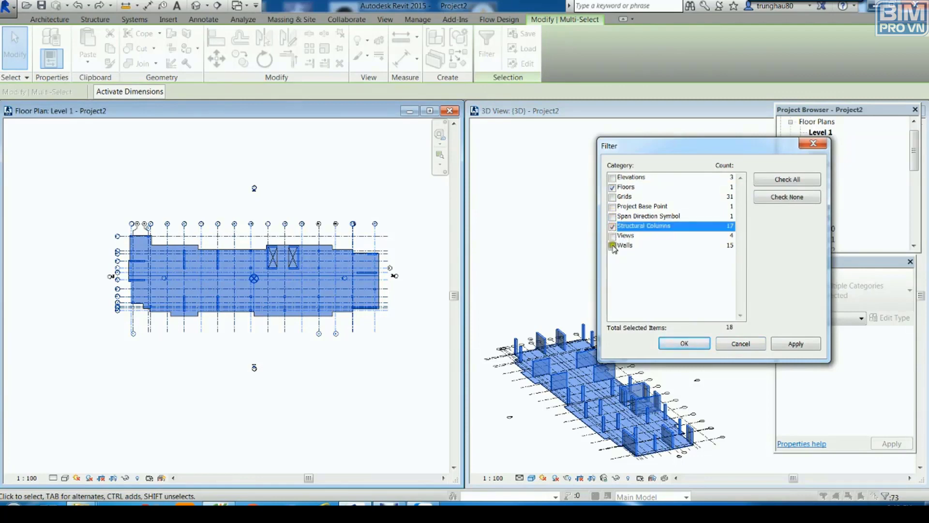
pyautogui.click(613, 245)
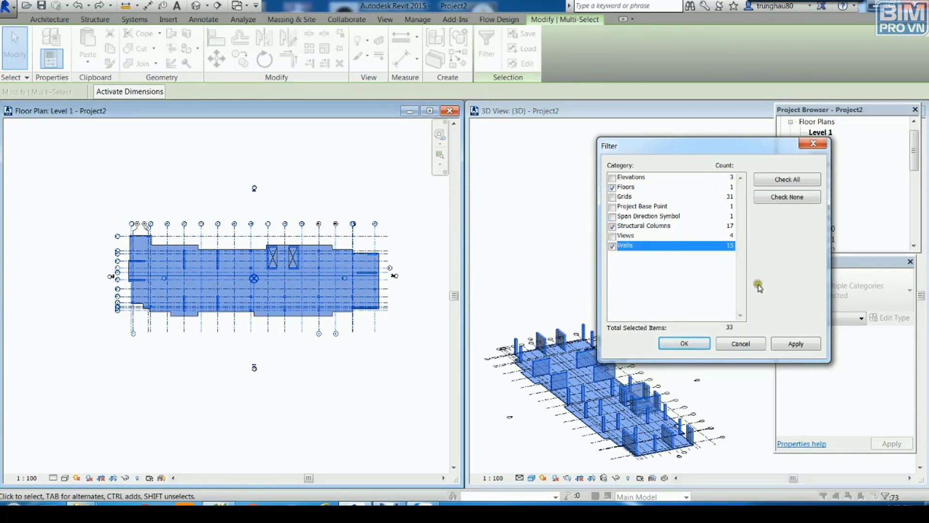
pyautogui.click(796, 343)
pyautogui.click(684, 343)
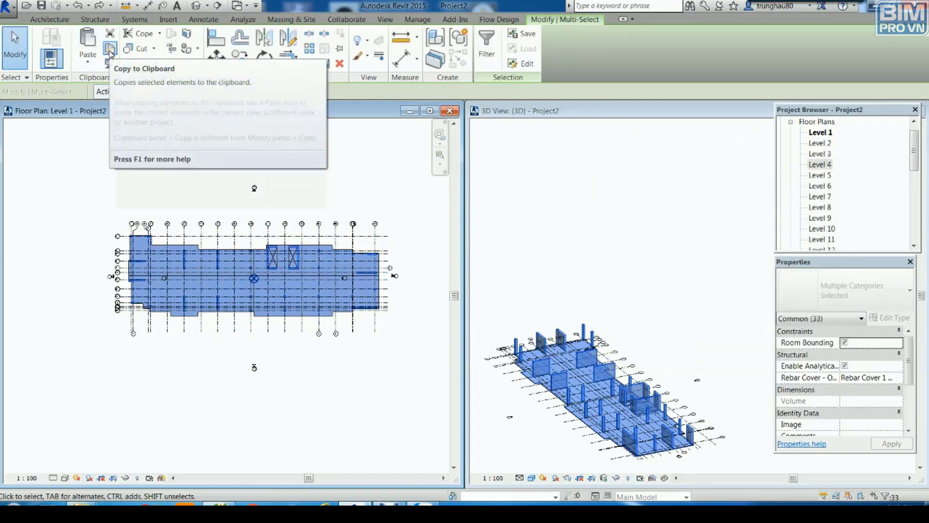
# - Copy the 33 elements and paste them aligned to Levels 2 through 15
pyautogui.click(111, 49)
pyautogui.click(88, 63)
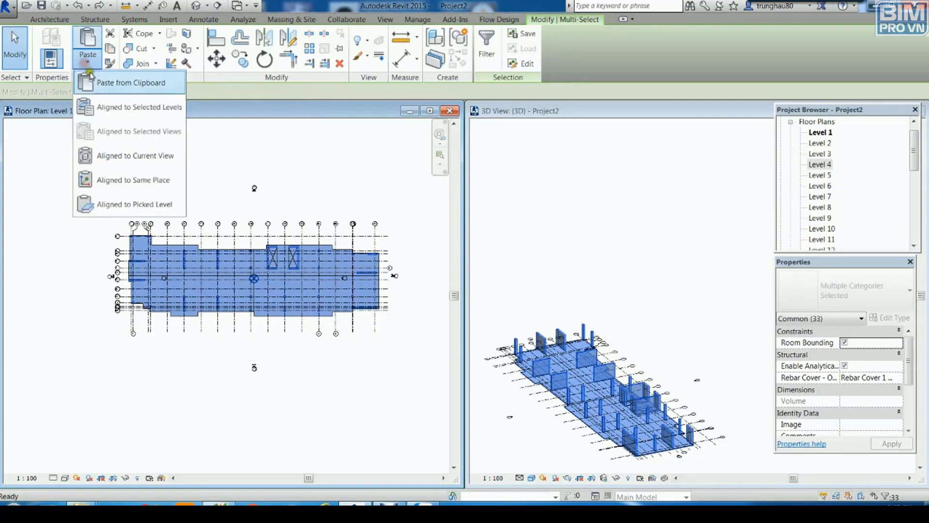
pyautogui.click(112, 107)
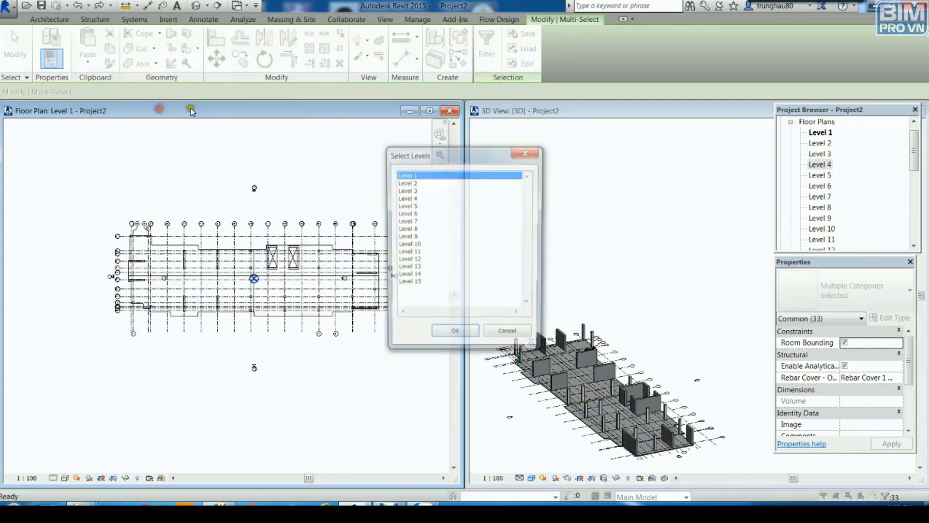
pyautogui.click(406, 183)
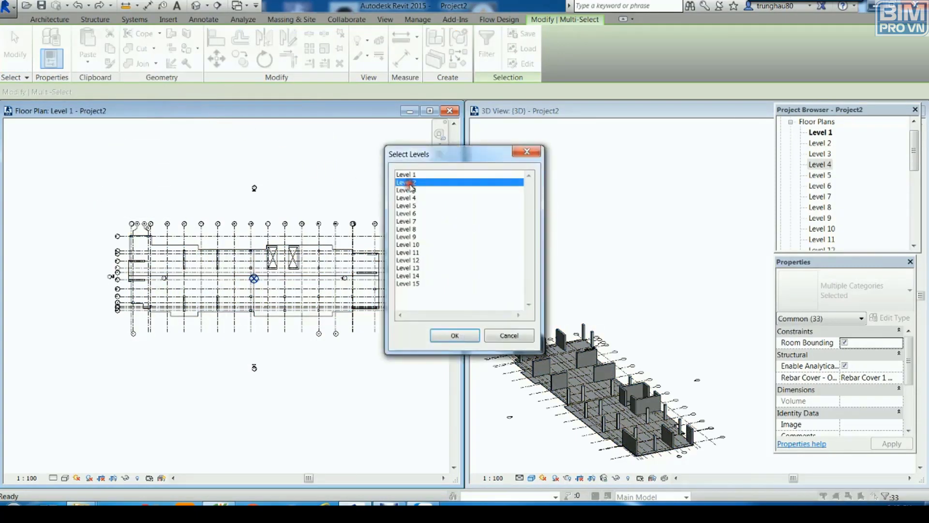
pyautogui.keyDown('shift'); pyautogui.click(411, 284); pyautogui.keyUp('shift')
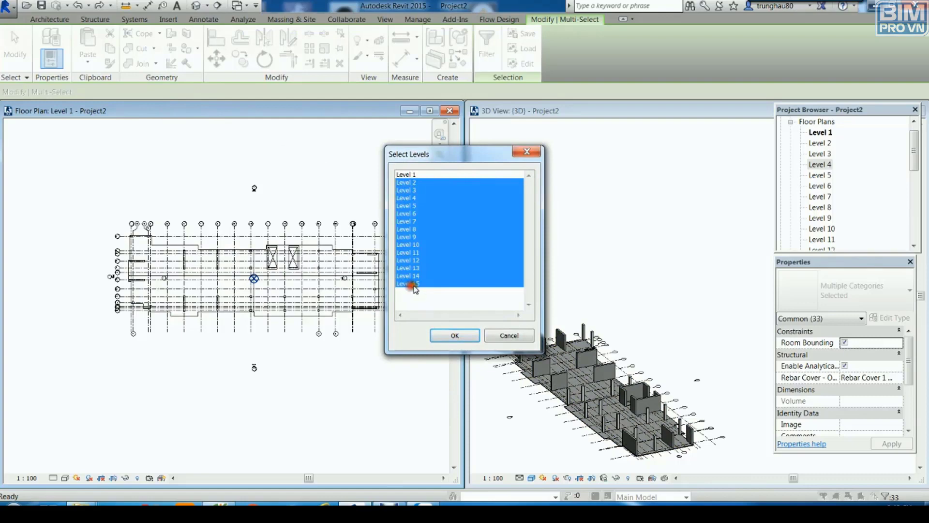
pyautogui.click(445, 335)
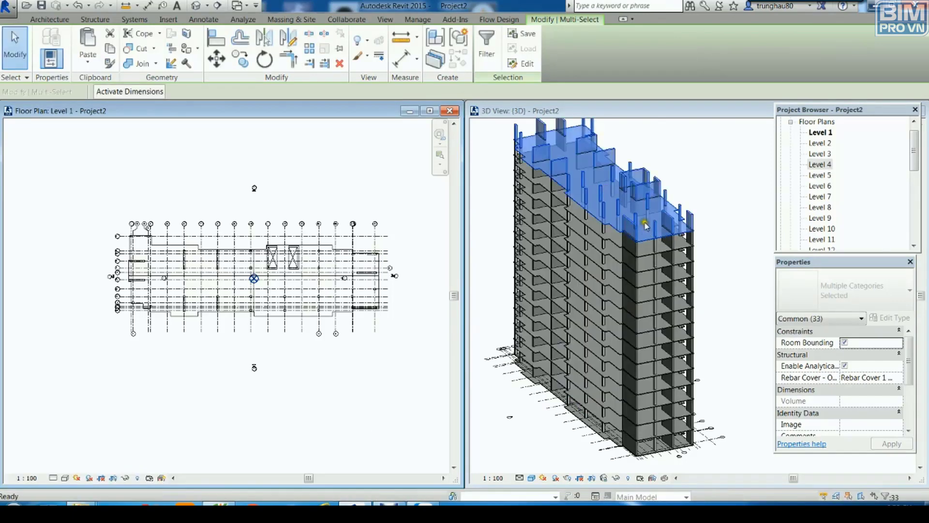
# - Uncheck Floors to narrow the pasted set to its 32 columns and walls above the roof, and remove them
pyautogui.click(488, 46)
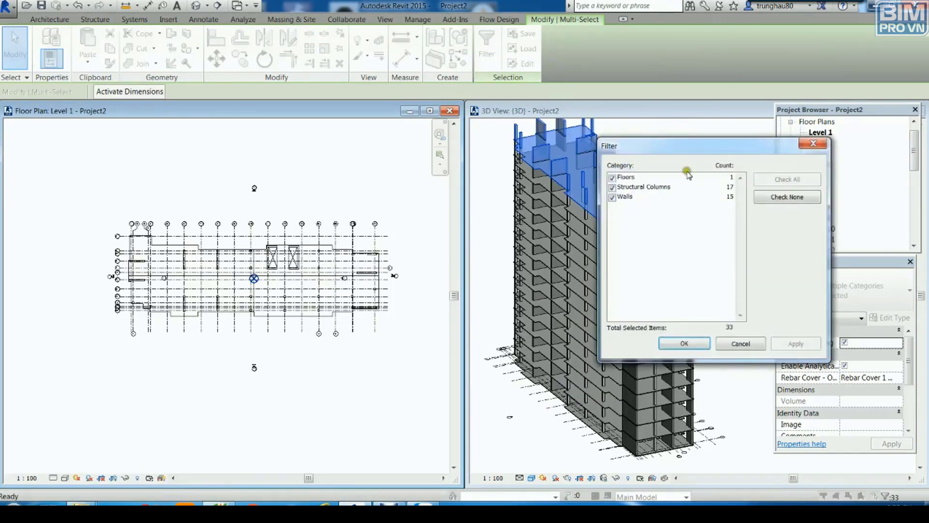
pyautogui.moveTo(712, 150); pyautogui.dragTo(328, 148)
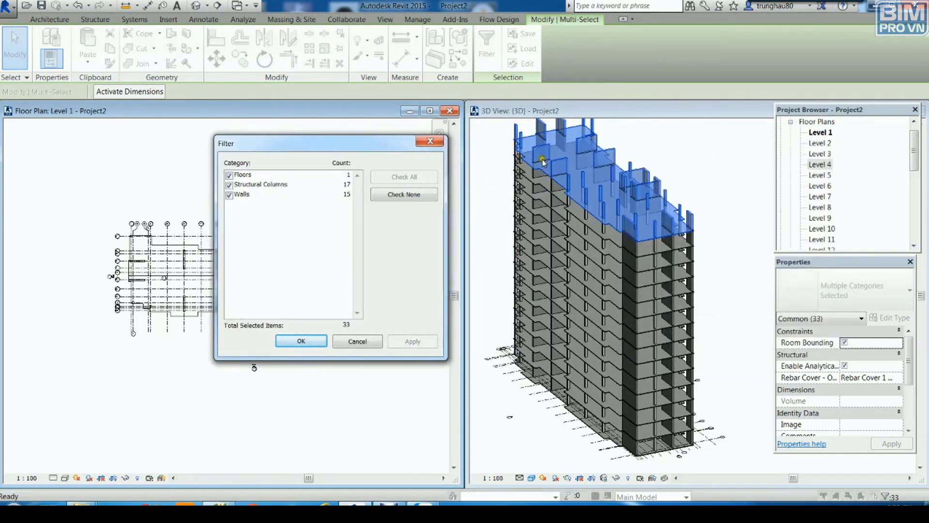
pyautogui.click(229, 175)
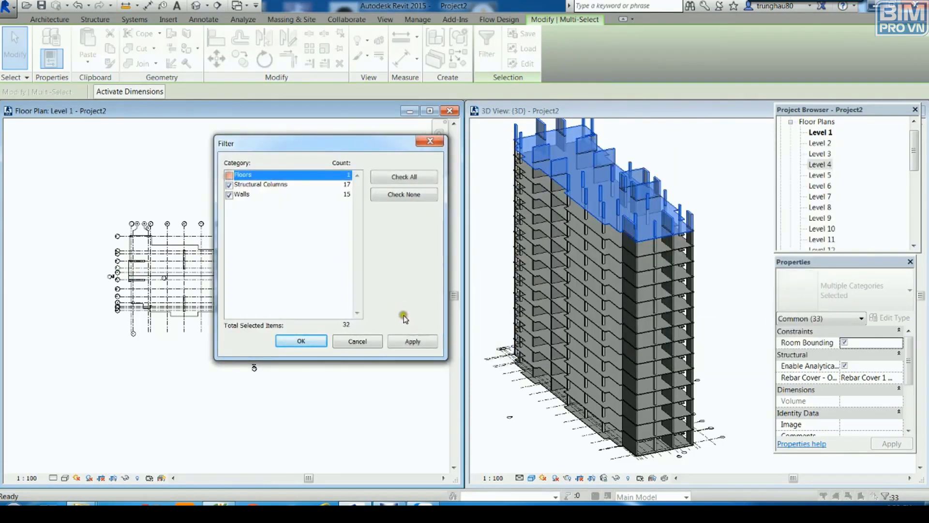
pyautogui.click(410, 342)
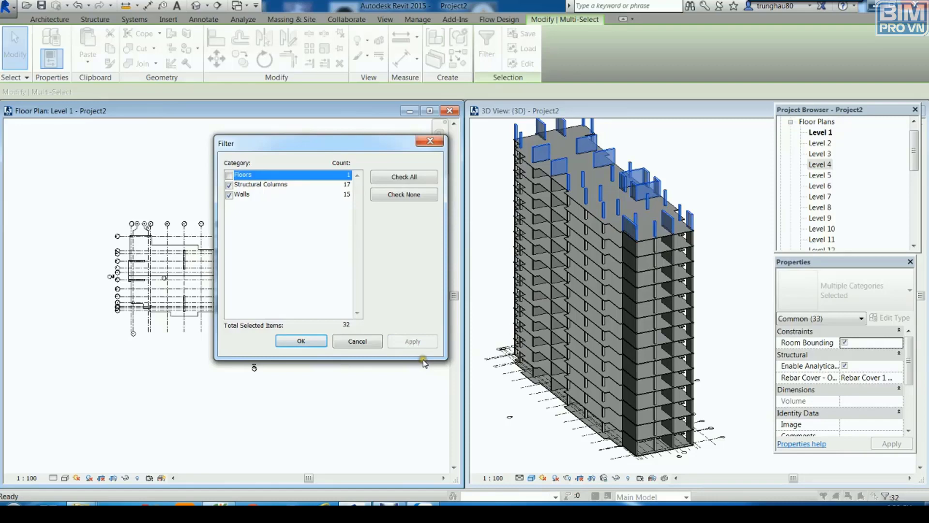
pyautogui.click(305, 341)
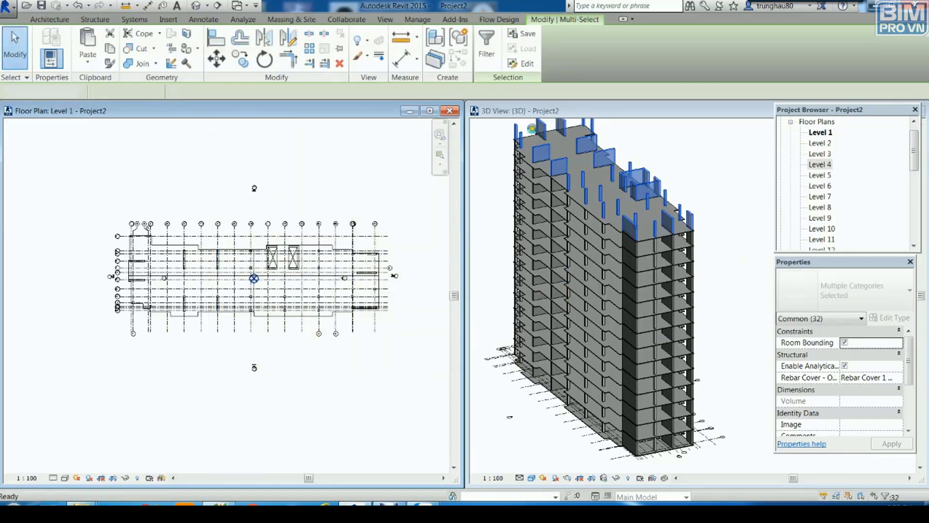
pyautogui.press('Escape')
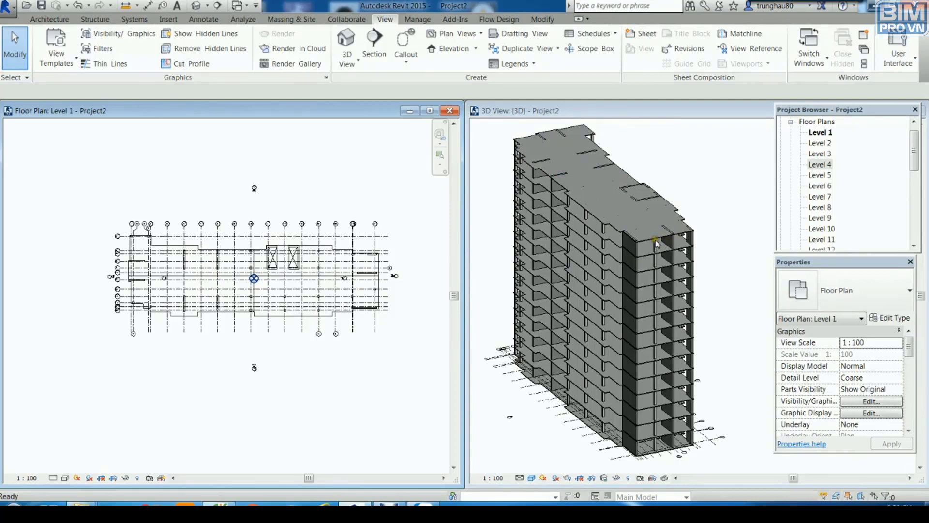
# - Orbit and zoom the 3D view to inspect the tower's corner and facade
pyautogui.click(719, 286)
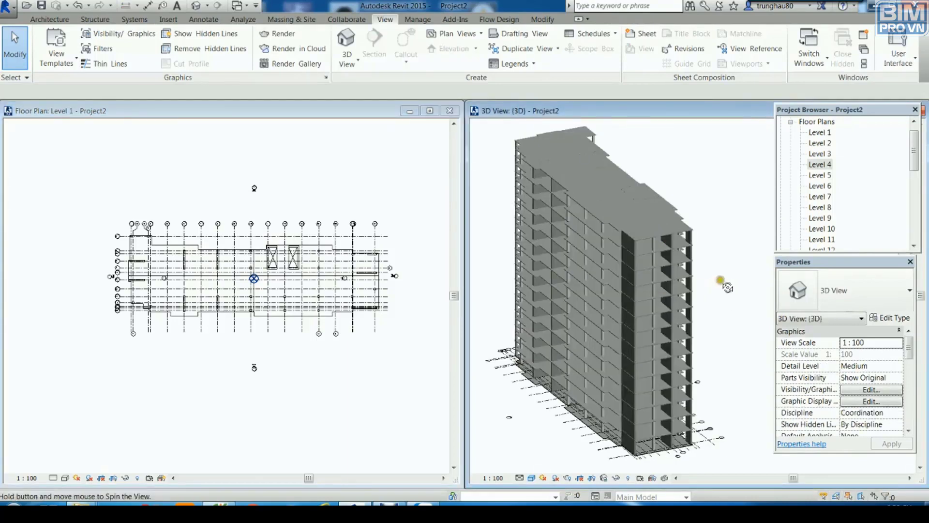
pyautogui.scroll(5, 720, 287)
pyautogui.scroll(5, 607, 242)
pyautogui.keyDown('shift'); pyautogui.moveTo(615, 278); pyautogui.dragTo(595, 276, button='middle'); pyautogui.keyUp('shift')
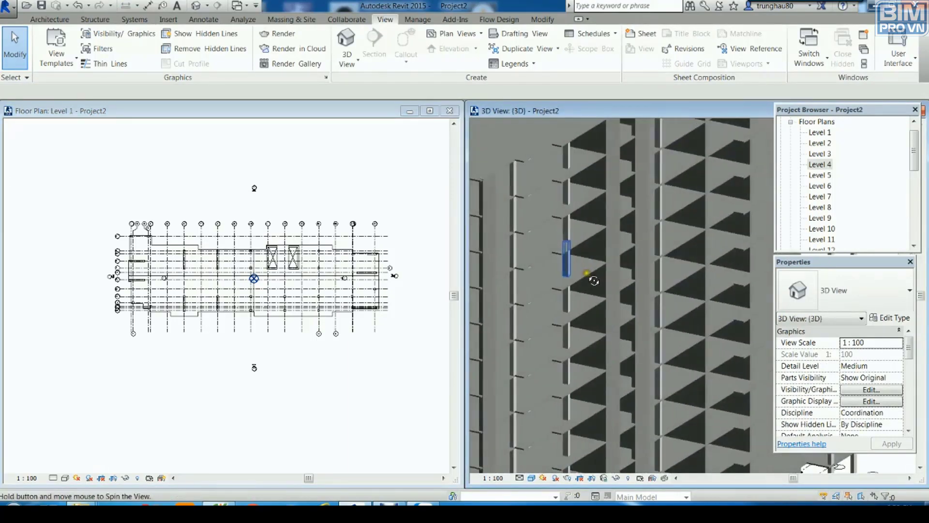
pyautogui.scroll(-3, 704, 242)
pyautogui.moveTo(704, 242)
pyautogui.keyDown('shift'); pyautogui.mouseDown(button='middle')
pyautogui.moveTo(730, 260)
pyautogui.moveTo(556, 280)
pyautogui.moveTo(600, 351)
pyautogui.moveTo(671, 389)
pyautogui.mouseUp(button='middle'); pyautogui.keyUp('shift')
pyautogui.scroll(-4, 601, 352)
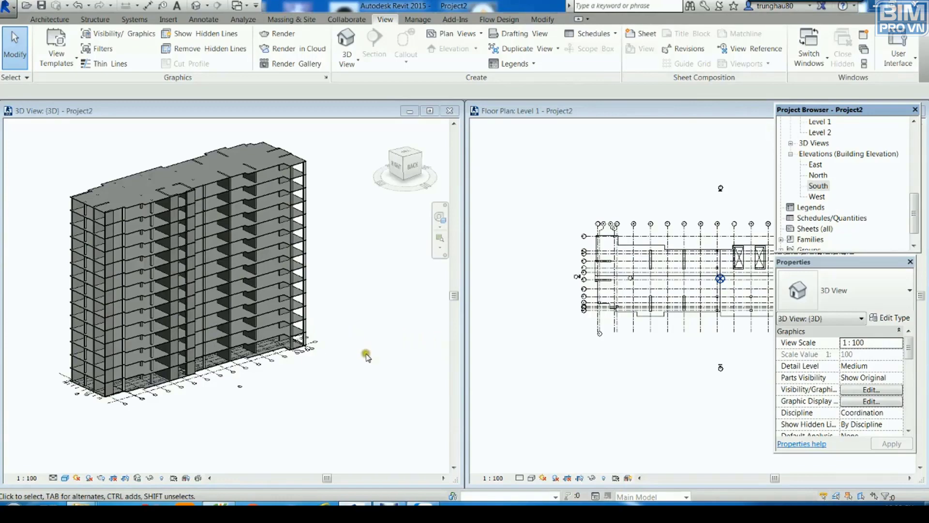
pyautogui.moveTo(365, 354)
pyautogui.mouseDown(button='middle')
pyautogui.moveTo(399, 381)
pyautogui.moveTo(75, 263)
pyautogui.moveTo(124, 411)
pyautogui.moveTo(288, 433)
pyautogui.moveTo(312, 415)
pyautogui.moveTo(270, 368)
pyautogui.mouseUp(button='middle')
pyautogui.scroll(3, 171, 288)
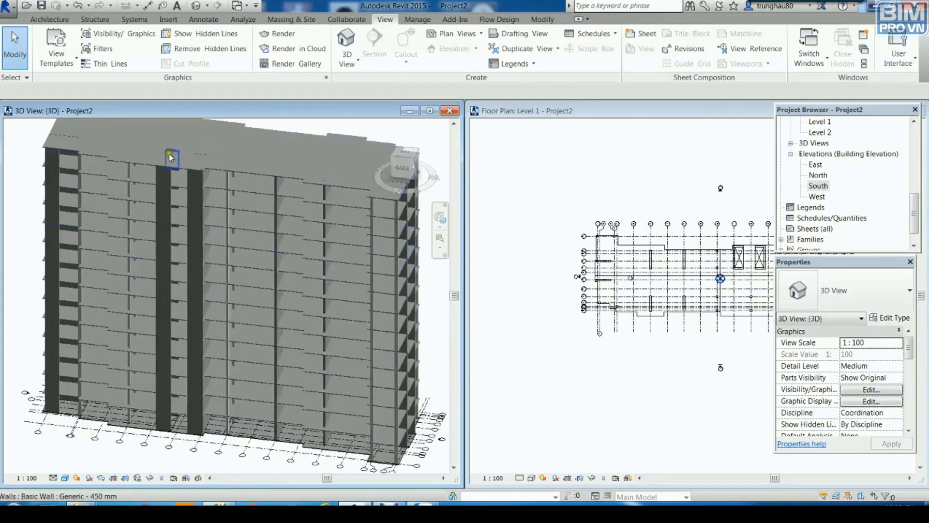
# - Zoom the Level 1 plan into the lift-shaft core between gridlines 9 and 15
pyautogui.click(705, 393)
pyautogui.scroll(2, 714, 361)
pyautogui.scroll(2, 682, 371)
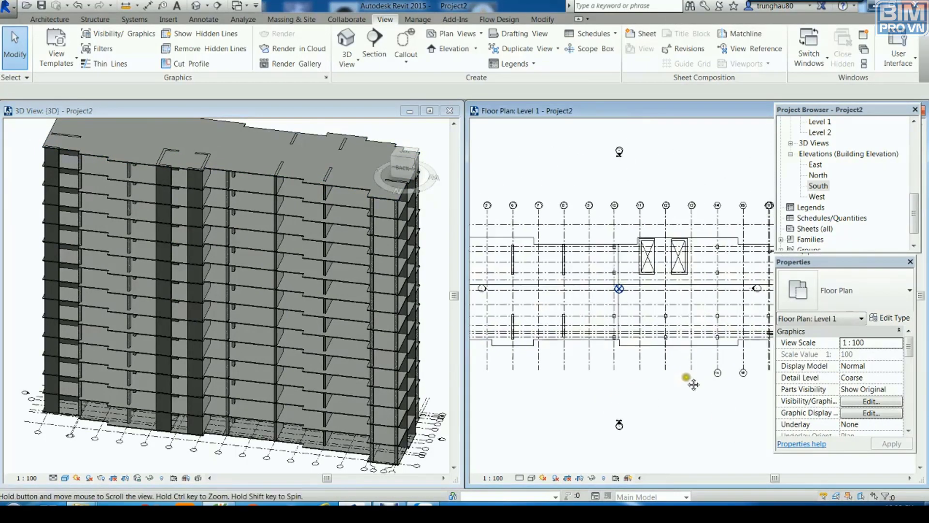
pyautogui.scroll(2, 685, 378)
pyautogui.scroll(2, 732, 184)
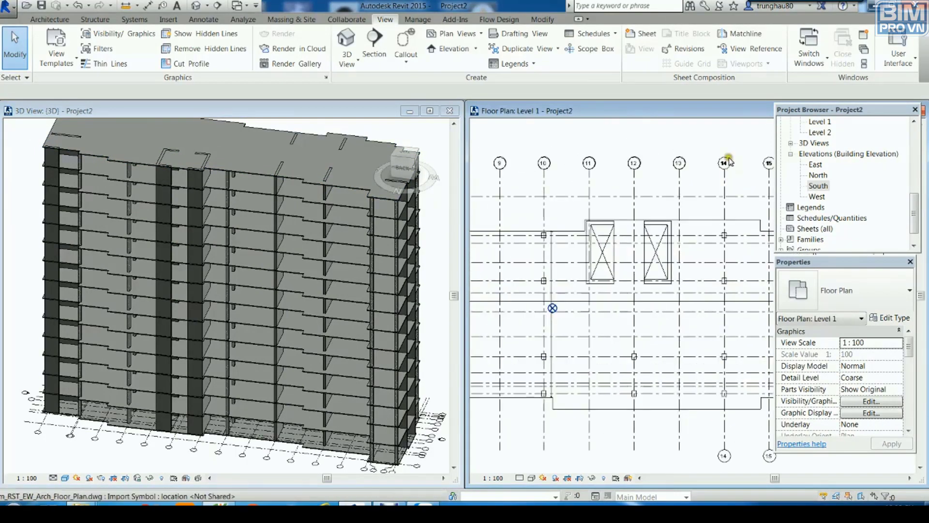
pyautogui.click(51, 19)
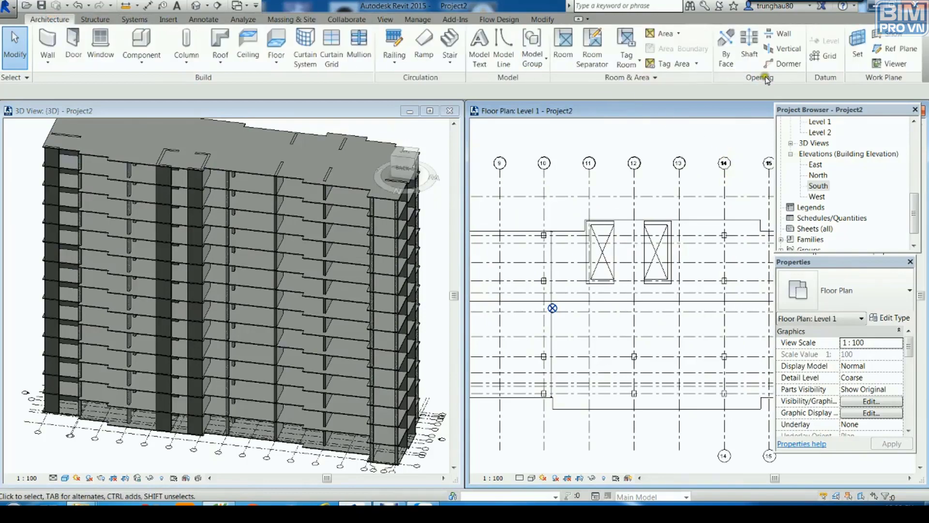
# - Start a Shaft opening and draw a rectangular boundary inside each lift shaft, redoing a misplaced first rectangle
pyautogui.click(755, 53)
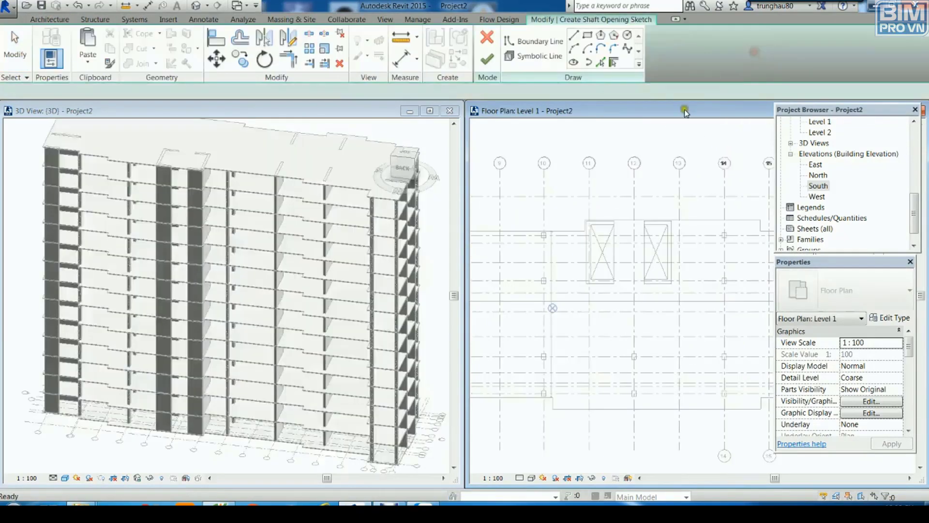
pyautogui.click(588, 35)
pyautogui.scroll(3, 635, 219)
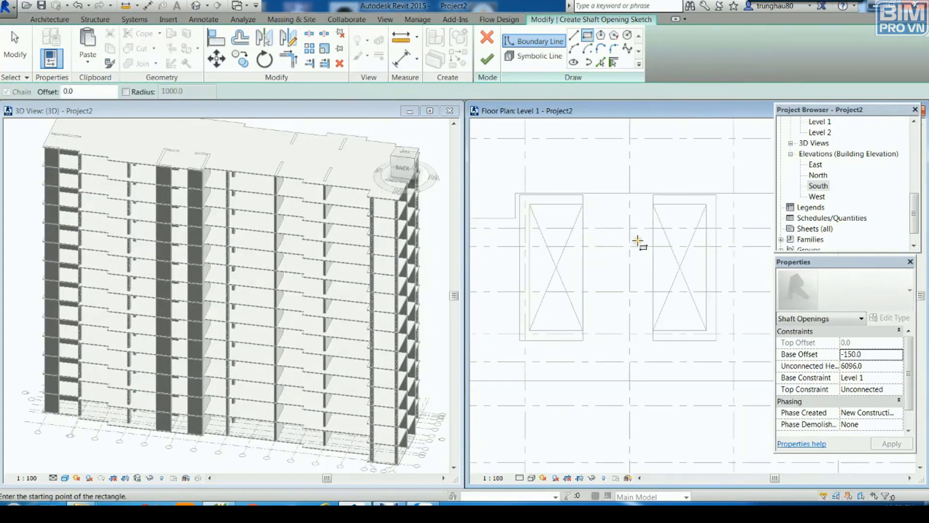
pyautogui.click(519, 195)
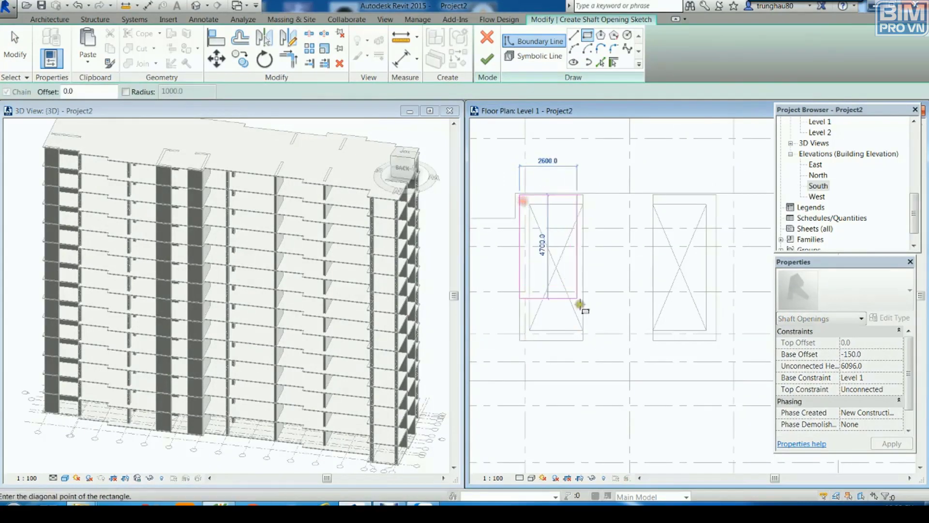
pyautogui.click(583, 340)
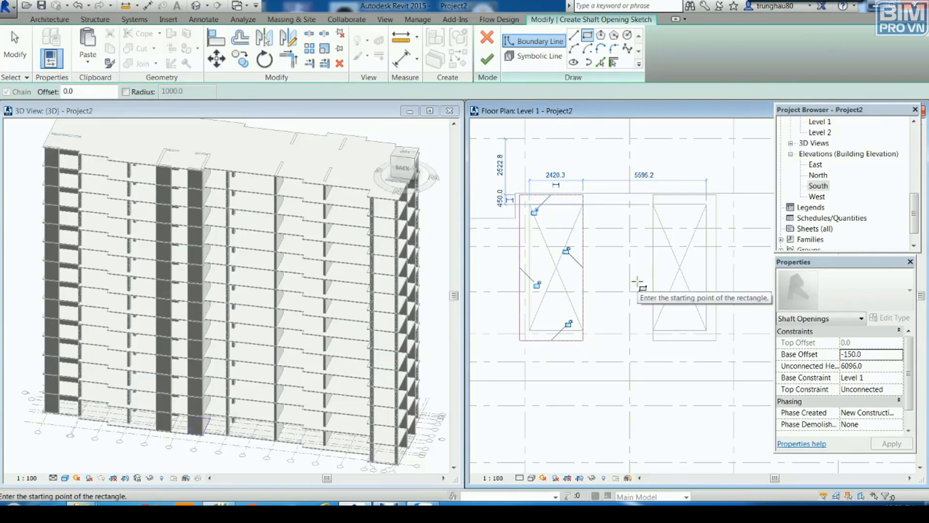
pyautogui.hotkey('ctrl', 'z')
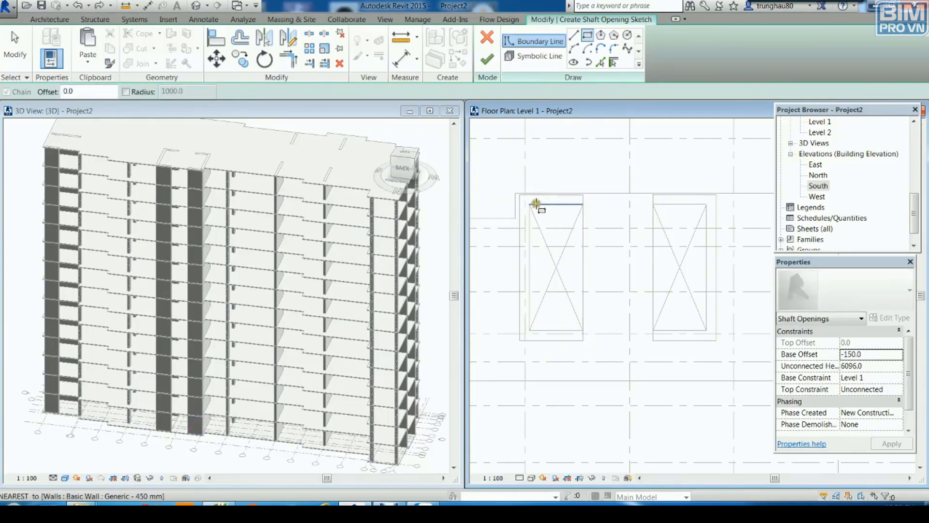
pyautogui.click(530, 205)
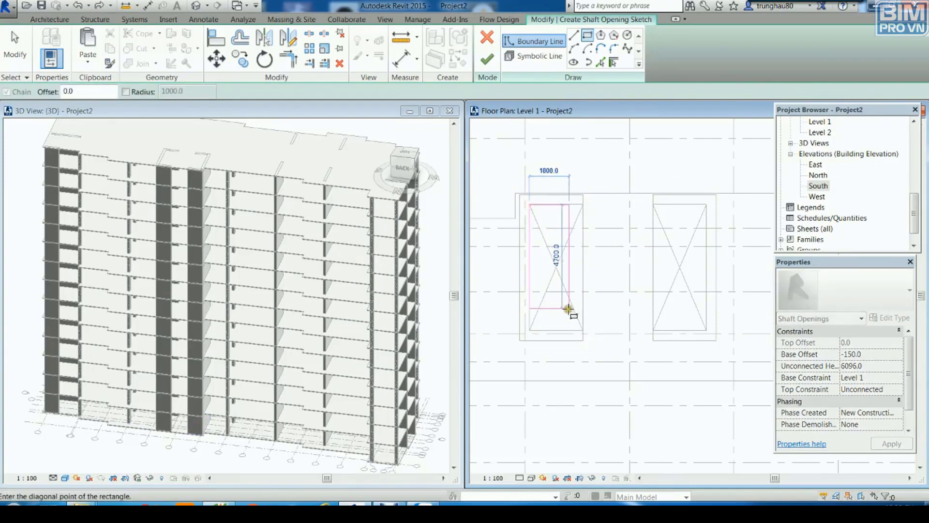
pyautogui.click(583, 329)
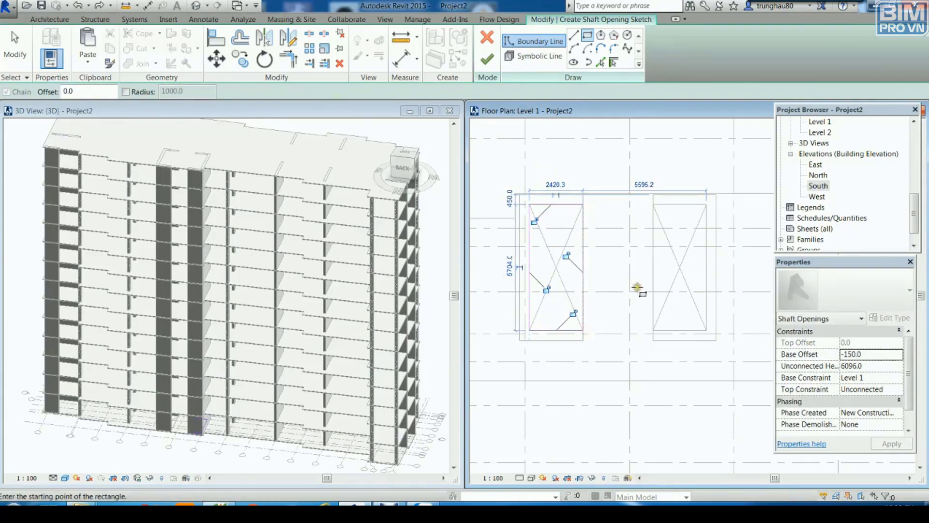
pyautogui.click(653, 204)
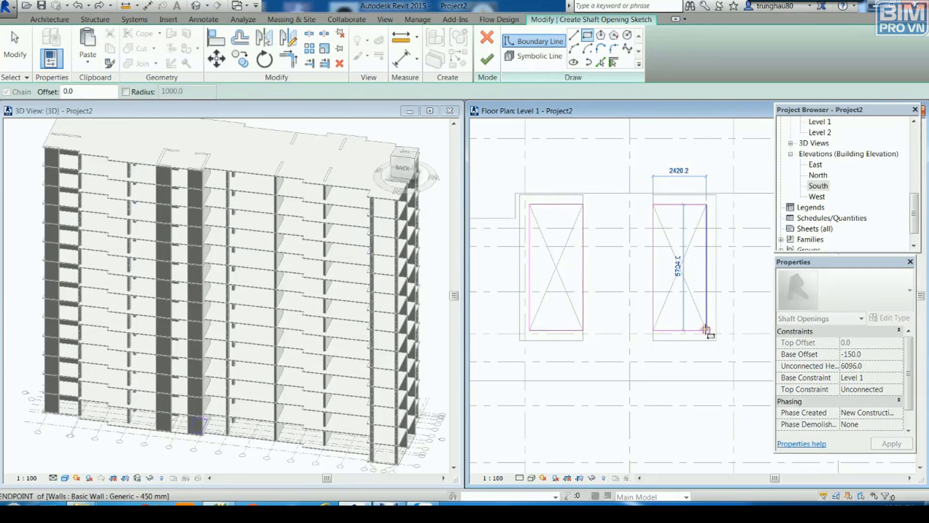
pyautogui.click(705, 330)
pyautogui.press('Escape')
pyautogui.press('Escape')
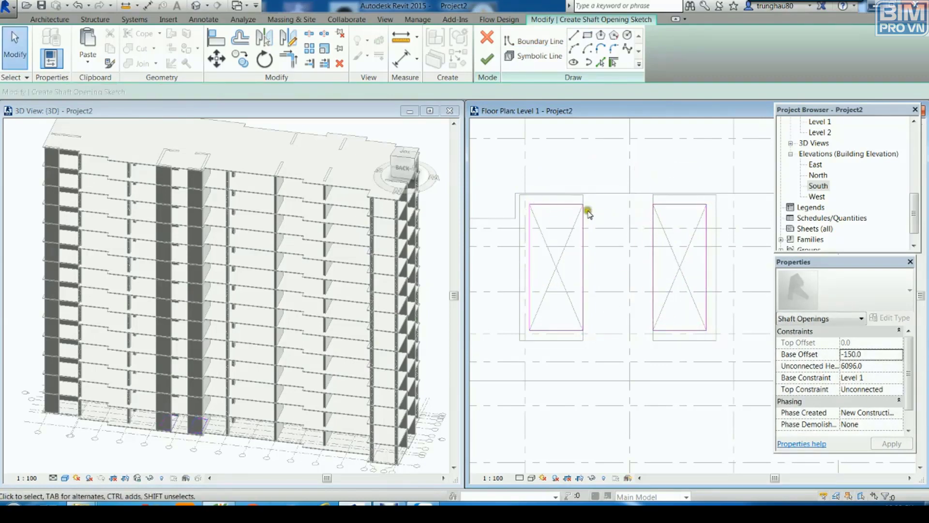
# - Set the shaft's Base Offset to 0 and Top Constraint to Up to level: Level 14, then apply
pyautogui.click(807, 352)
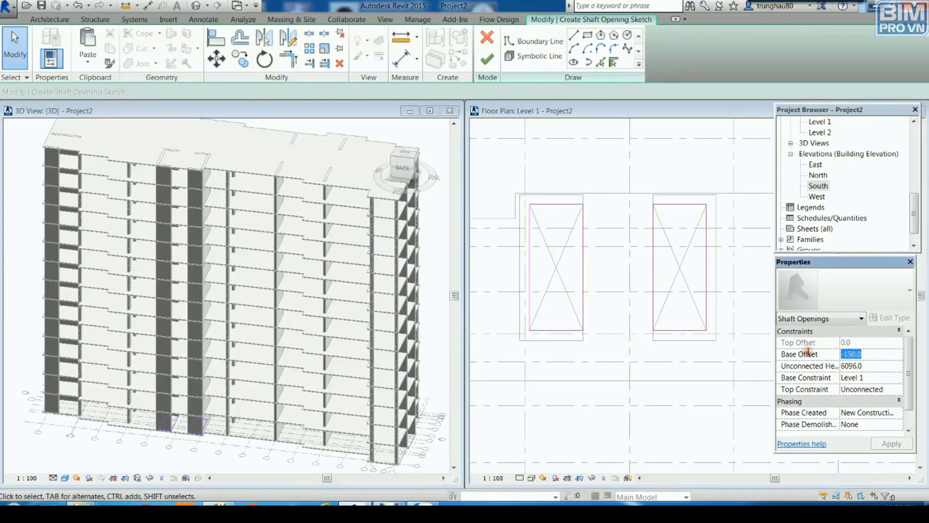
pyautogui.write('0')
pyautogui.click(826, 341)
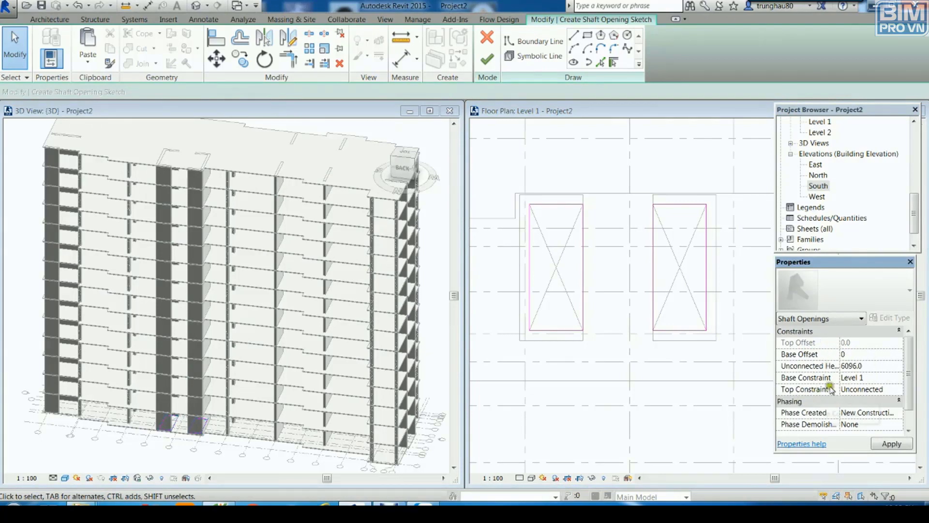
pyautogui.click(871, 388)
pyautogui.click(899, 390)
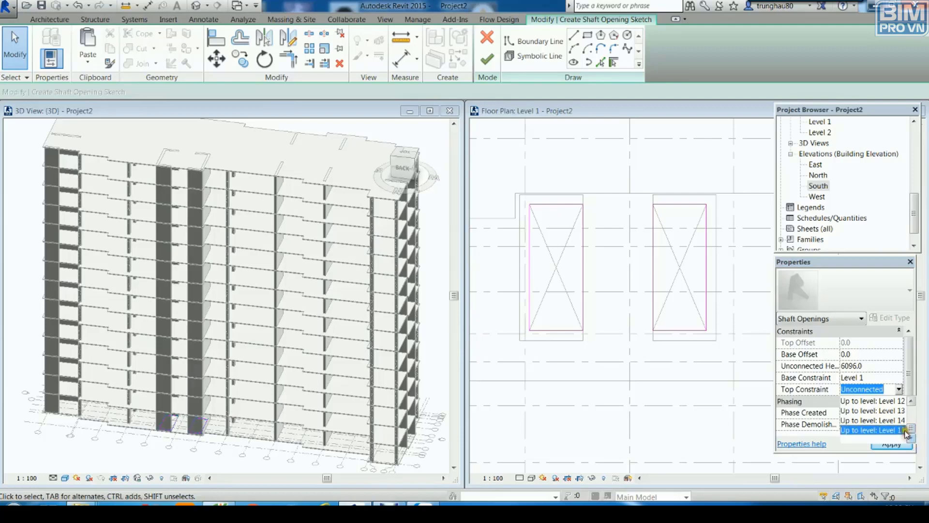
pyautogui.click(904, 429)
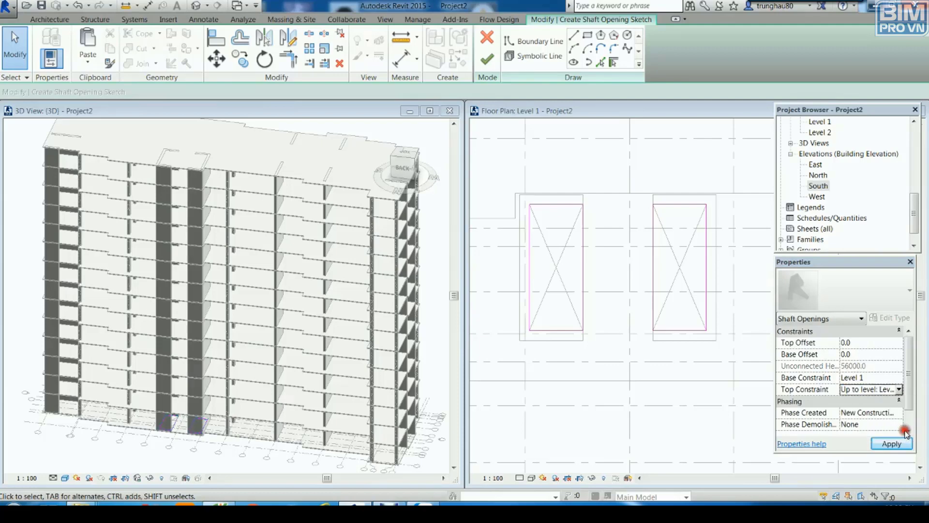
pyautogui.click(899, 390)
pyautogui.click(899, 420)
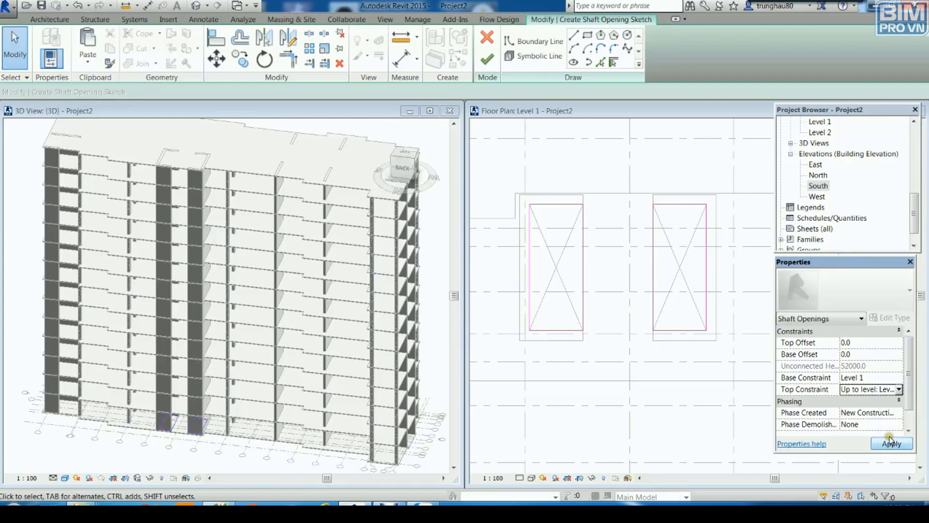
pyautogui.click(890, 442)
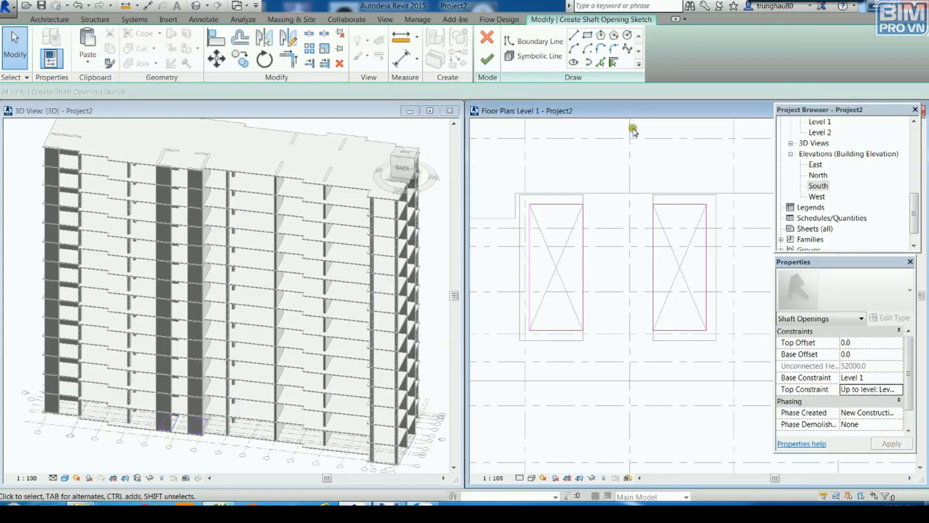
# - Finish the shaft sketch and orbit the 3D tower to check the void through its floors
pyautogui.click(487, 59)
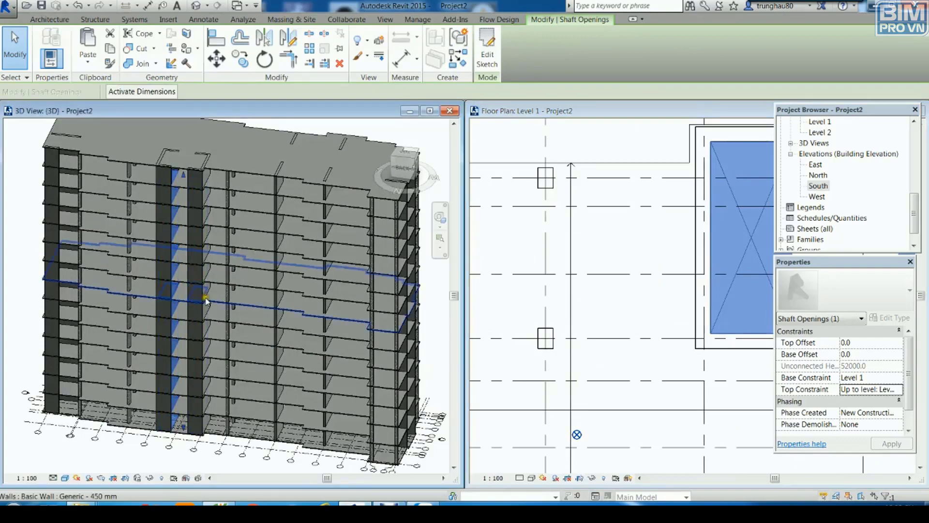
pyautogui.moveTo(207, 301)
pyautogui.keyDown('shift'); pyautogui.mouseDown(button='middle')
pyautogui.moveTo(181, 307)
pyautogui.moveTo(193, 271)
pyautogui.moveTo(357, 263)
pyautogui.moveTo(255, 284)
pyautogui.moveTo(257, 212)
pyautogui.moveTo(195, 271)
pyautogui.moveTo(187, 266)
pyautogui.mouseUp(button='middle'); pyautogui.keyUp('shift')
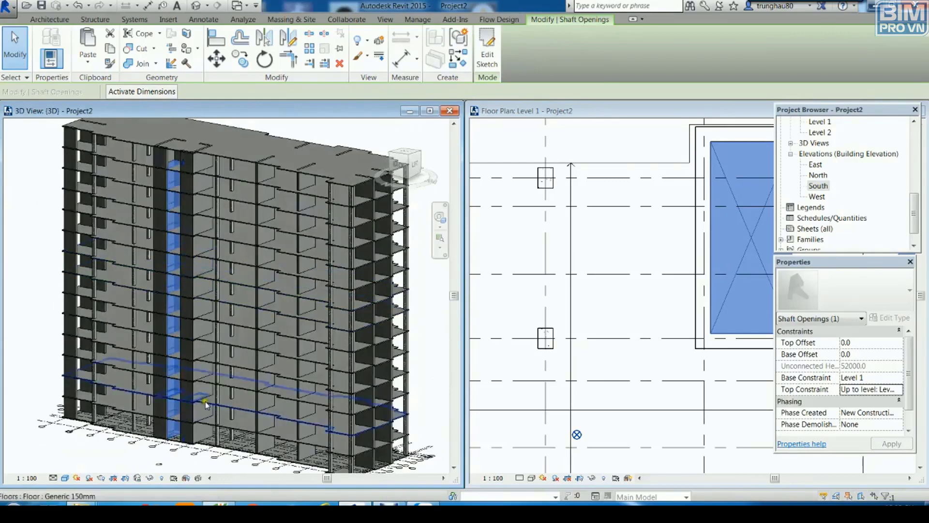
pyautogui.scroll(2, 201, 401)
pyautogui.scroll(1, 160, 402)
pyautogui.click(161, 403)
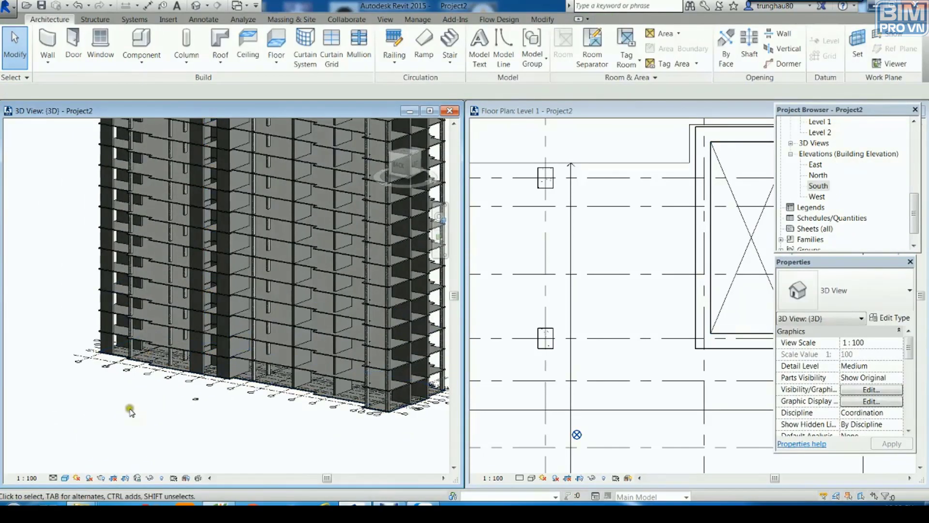
pyautogui.moveTo(205, 414)
pyautogui.keyDown('shift'); pyautogui.mouseDown(button='middle')
pyautogui.moveTo(196, 401)
pyautogui.moveTo(208, 380)
pyautogui.mouseUp(button='middle'); pyautogui.keyUp('shift')
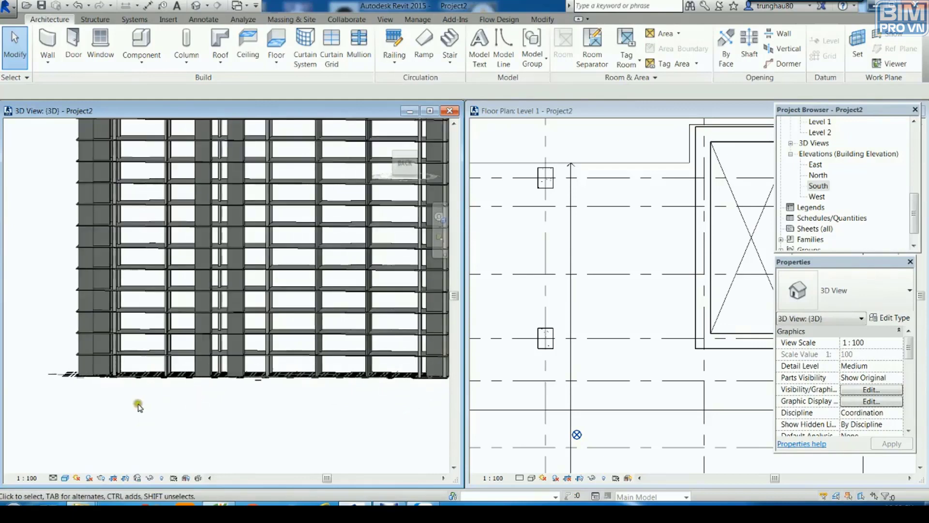
pyautogui.scroll(2, 117, 397)
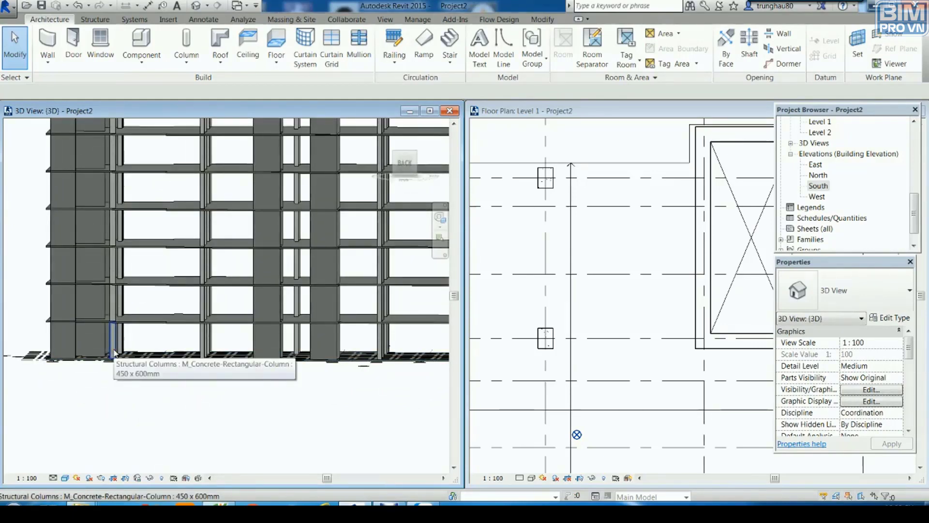
pyautogui.scroll(-2, 128, 371)
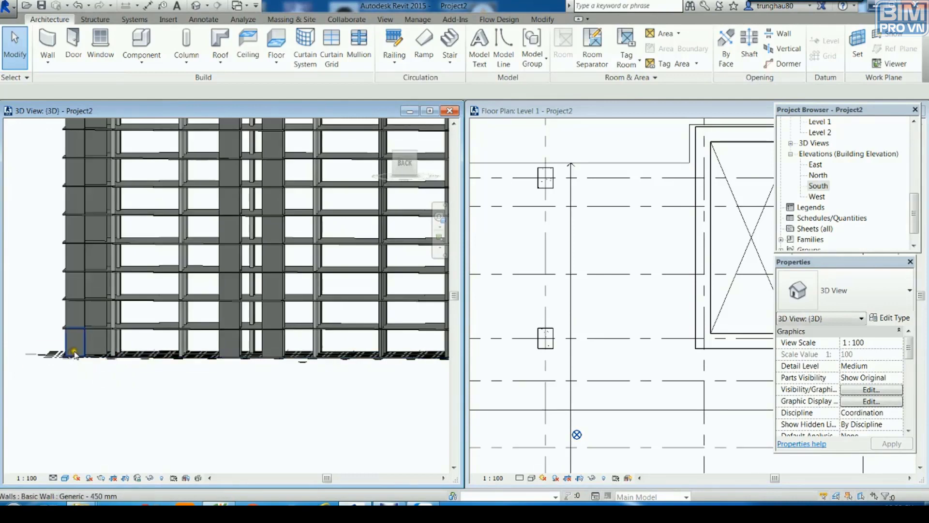
pyautogui.scroll(-2, 75, 355)
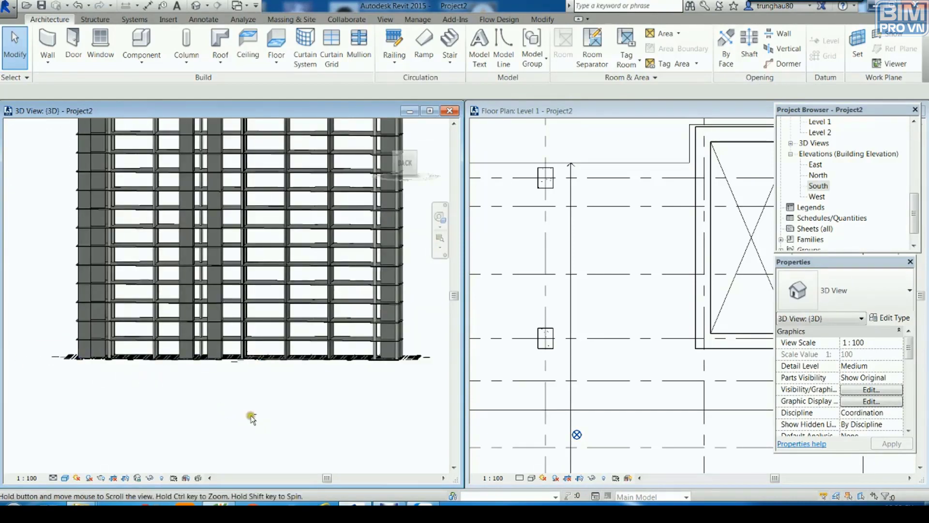
pyautogui.moveTo(249, 415)
pyautogui.keyDown('shift'); pyautogui.mouseDown(button='middle')
pyautogui.moveTo(258, 423)
pyautogui.moveTo(212, 408)
pyautogui.moveTo(207, 416)
pyautogui.mouseUp(button='middle'); pyautogui.keyUp('shift')
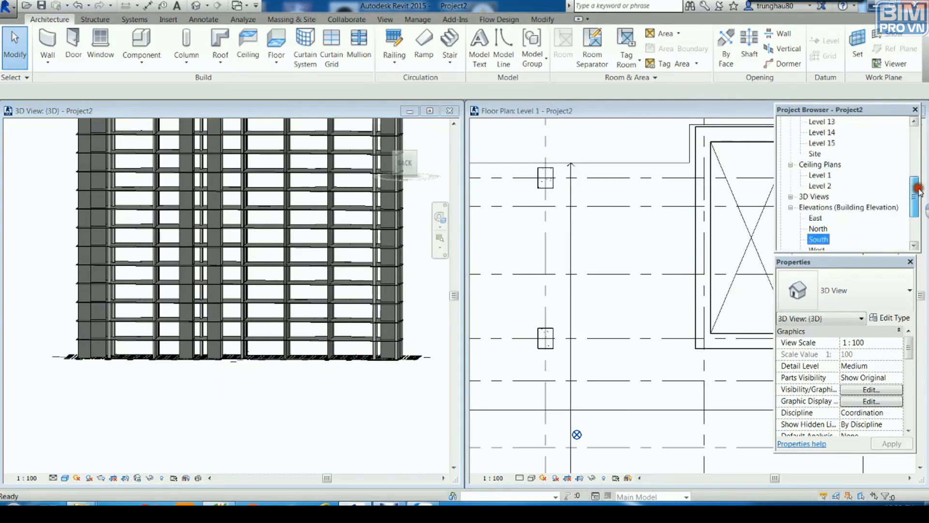
# - Open the South elevation and pan to the building's levels
pyautogui.scroll(2, 916, 184)
pyautogui.click(819, 207)
pyautogui.doubleClick(819, 207)
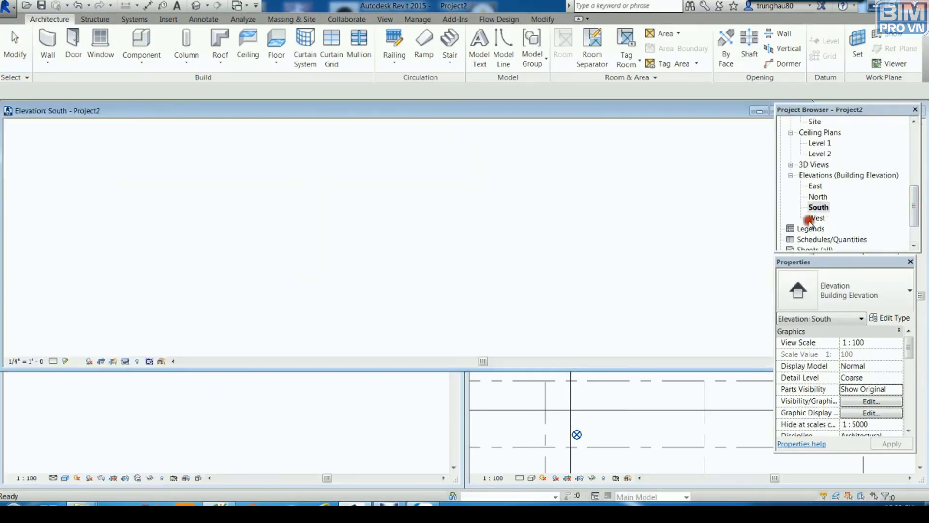
pyautogui.scroll(-1, 599, 306)
pyautogui.scroll(2, 609, 273)
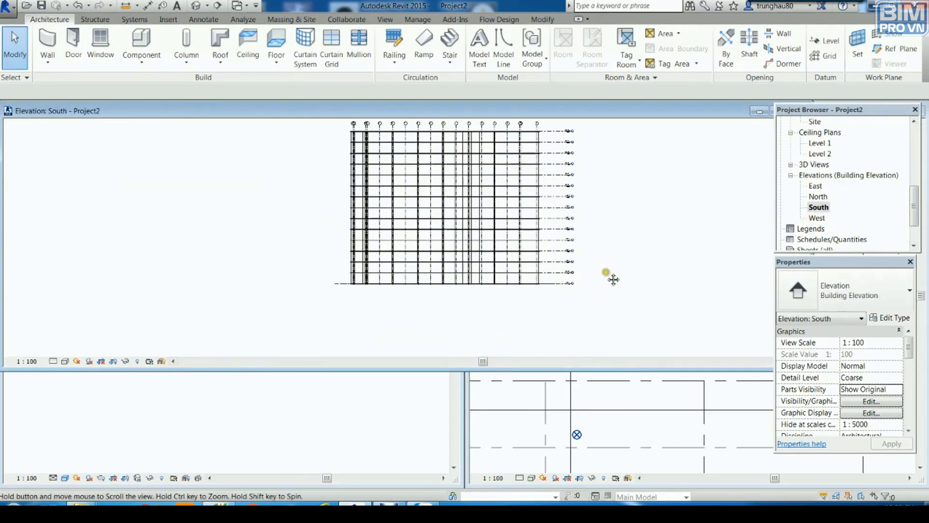
pyautogui.moveTo(609, 274)
pyautogui.mouseDown(button='middle')
pyautogui.moveTo(486, 298)
pyautogui.moveTo(543, 306)
pyautogui.mouseUp(button='middle')
pyautogui.scroll(1, 543, 308)
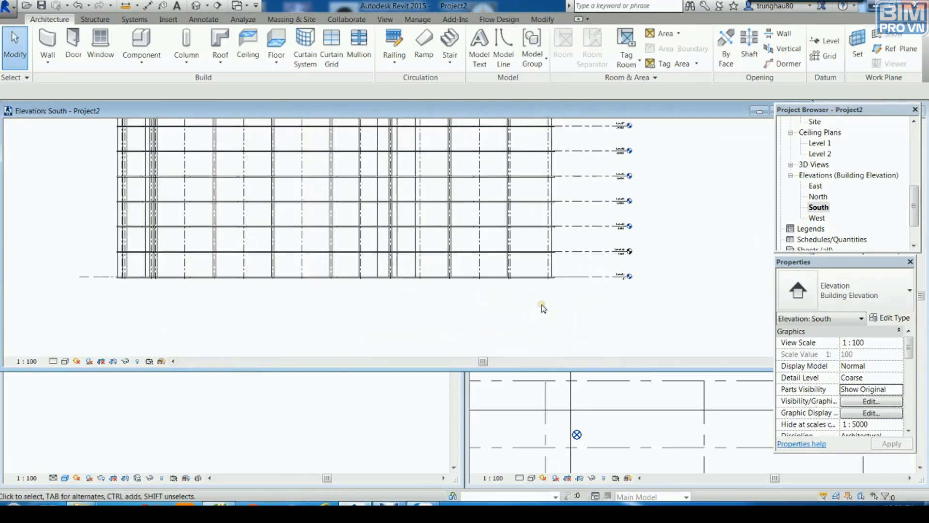
# - Add a new level picked from Level 1 with a -4000 offset
pyautogui.click(822, 40)
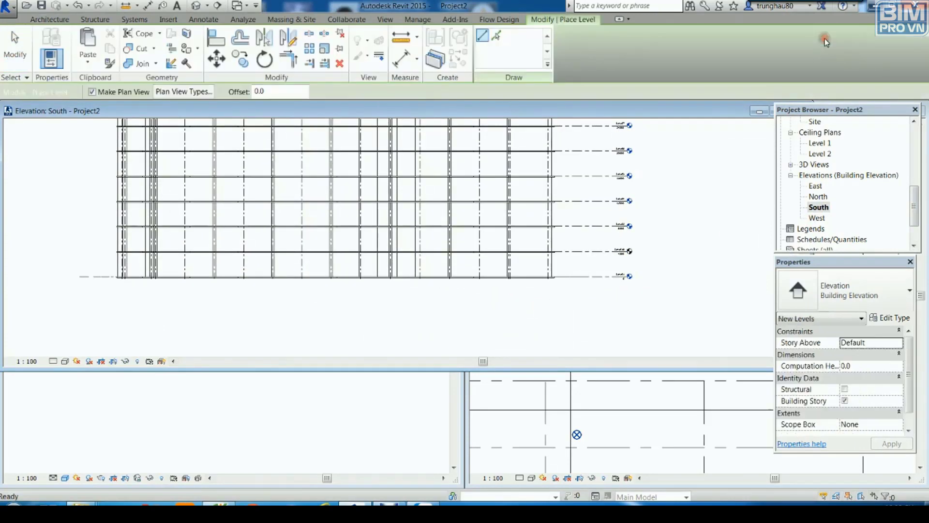
pyautogui.click(496, 35)
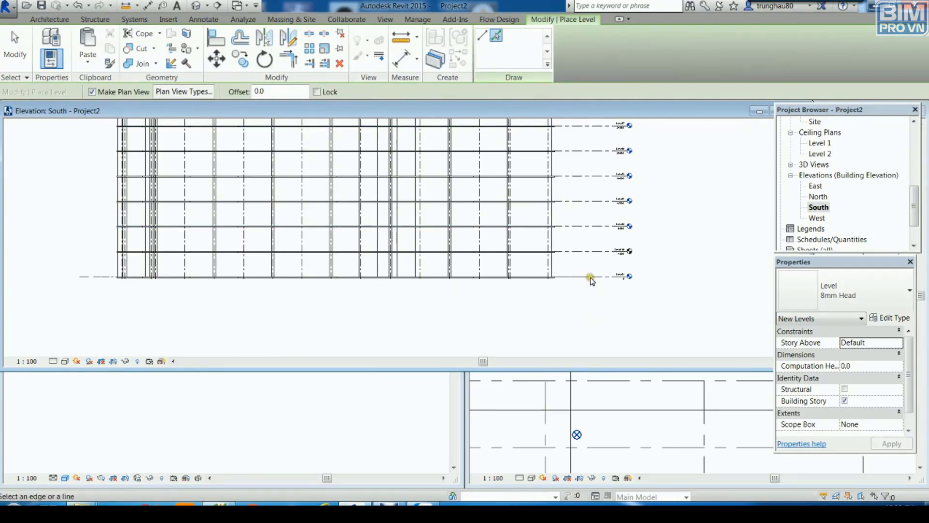
pyautogui.click(261, 92)
pyautogui.write('-4000')
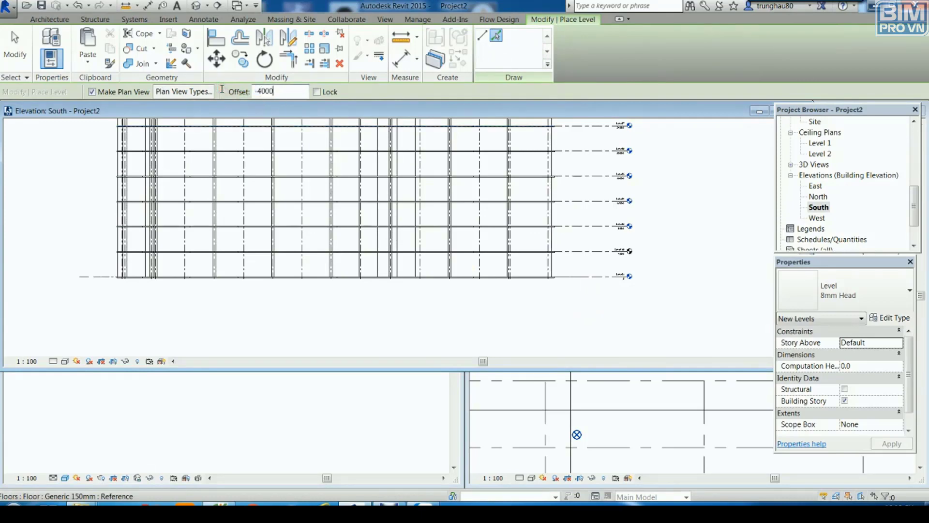
pyautogui.press('Return')
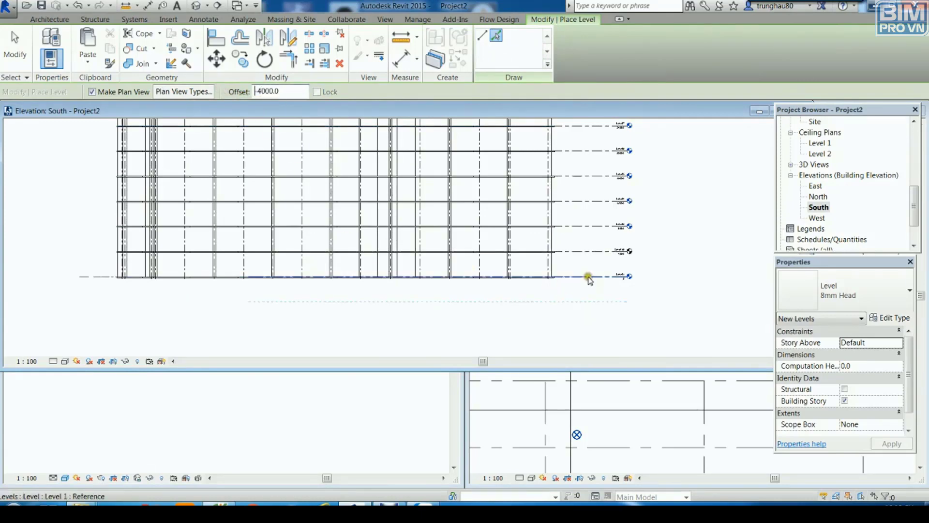
pyautogui.click(588, 277)
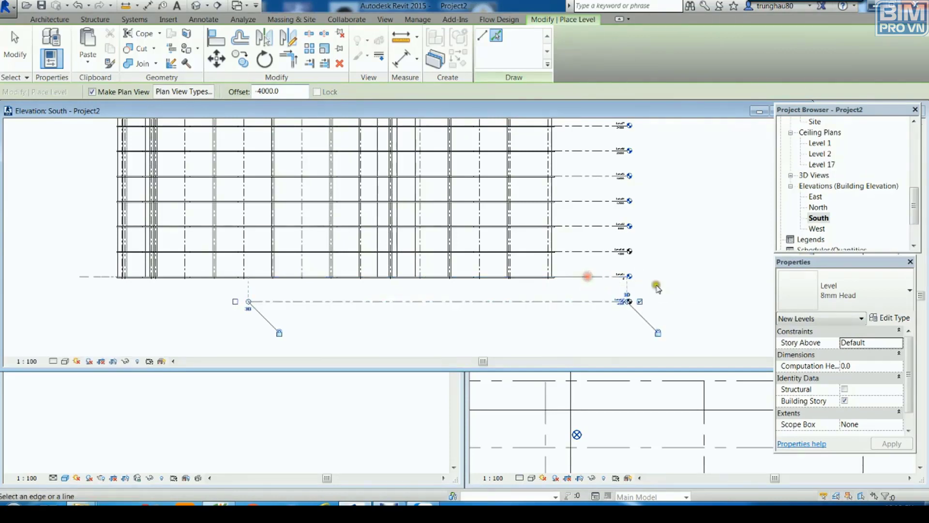
# - Extend the new level's line further to the left
pyautogui.press('Escape')
pyautogui.press('Escape')
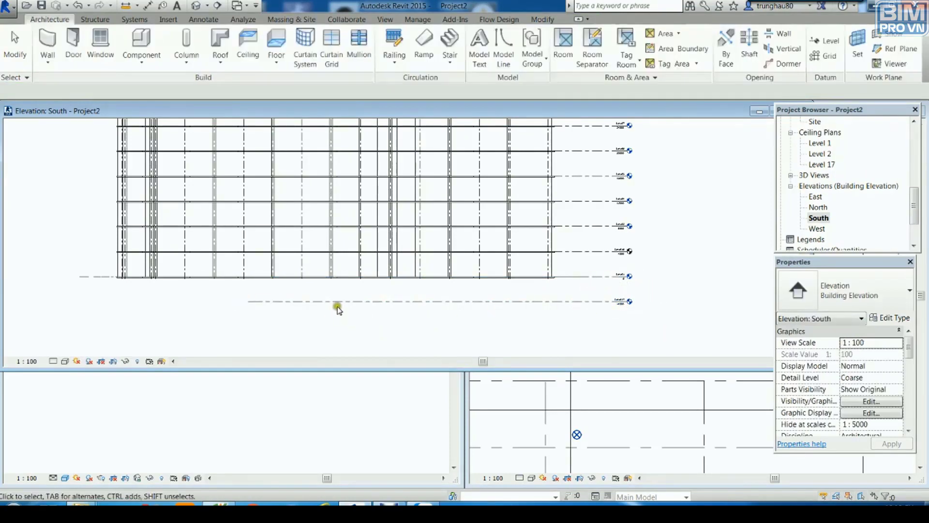
pyautogui.click(326, 301)
pyautogui.moveTo(249, 302); pyautogui.dragTo(80, 294)
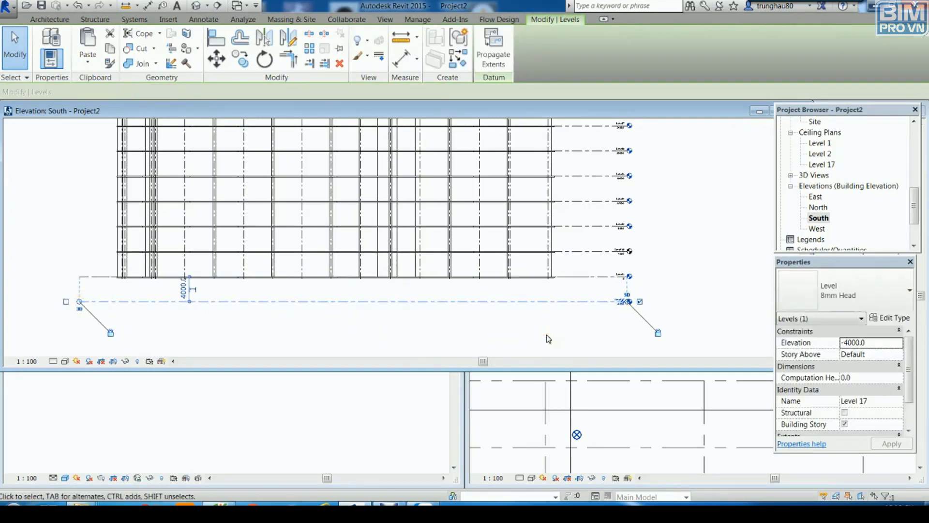
pyautogui.scroll(2, 647, 325)
pyautogui.scroll(2, 638, 316)
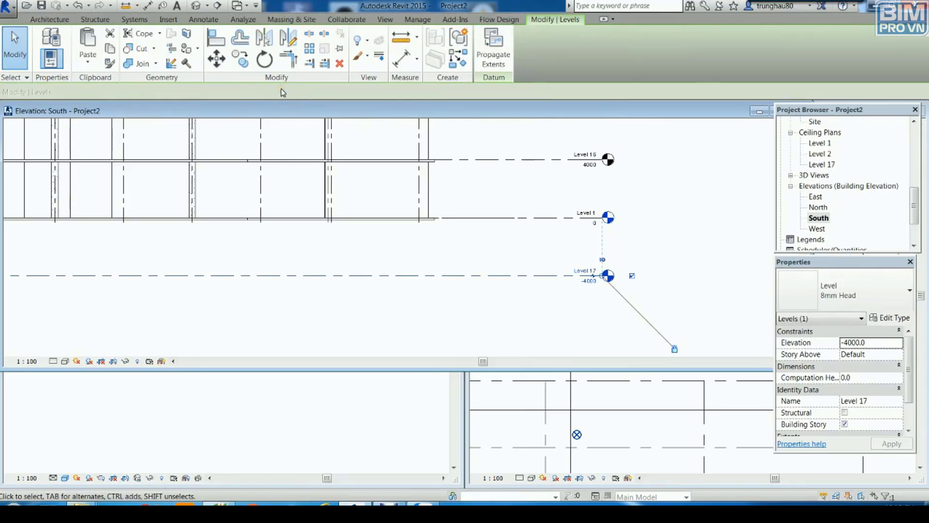
# - Rename Level 17 to basement and accept renaming its corresponding views
pyautogui.click(716, 264)
pyautogui.click(587, 270)
pyautogui.write('basement')
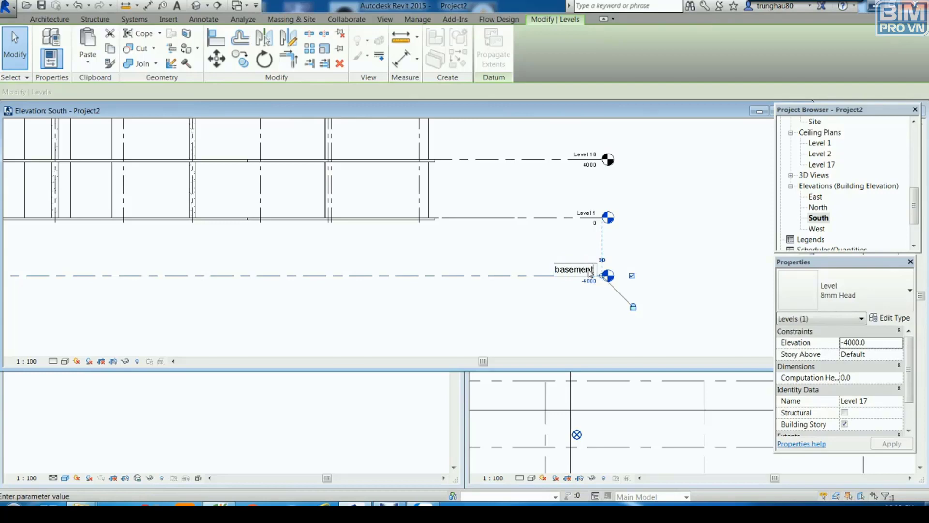
pyautogui.press('Return')
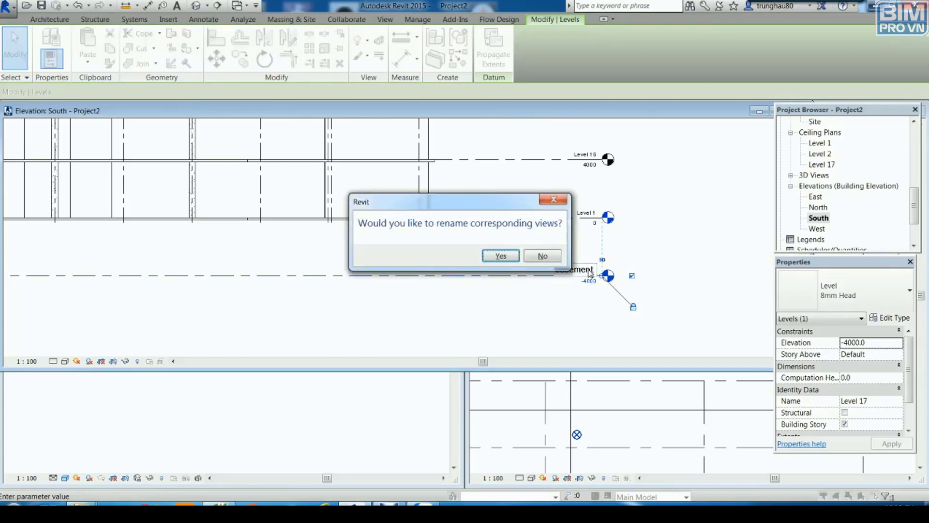
pyautogui.press('Return')
pyautogui.click(695, 218)
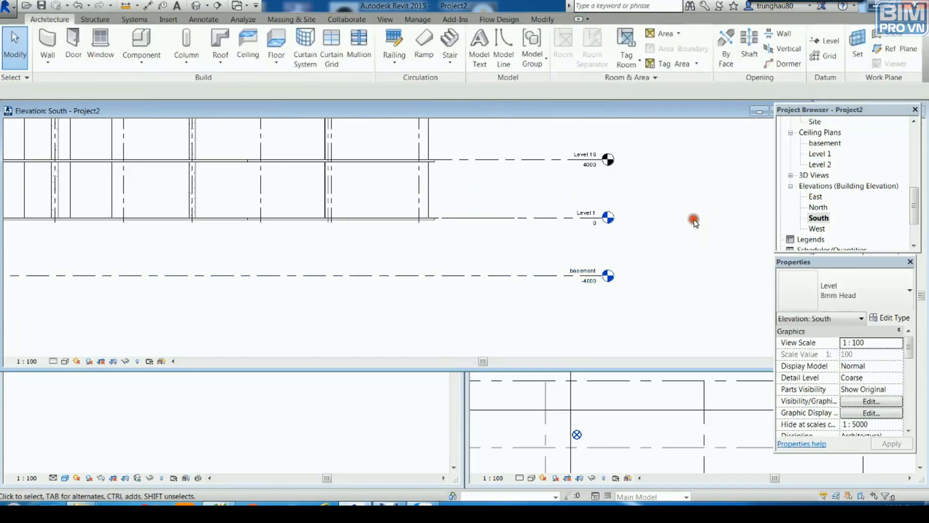
pyautogui.scroll(-2, 696, 222)
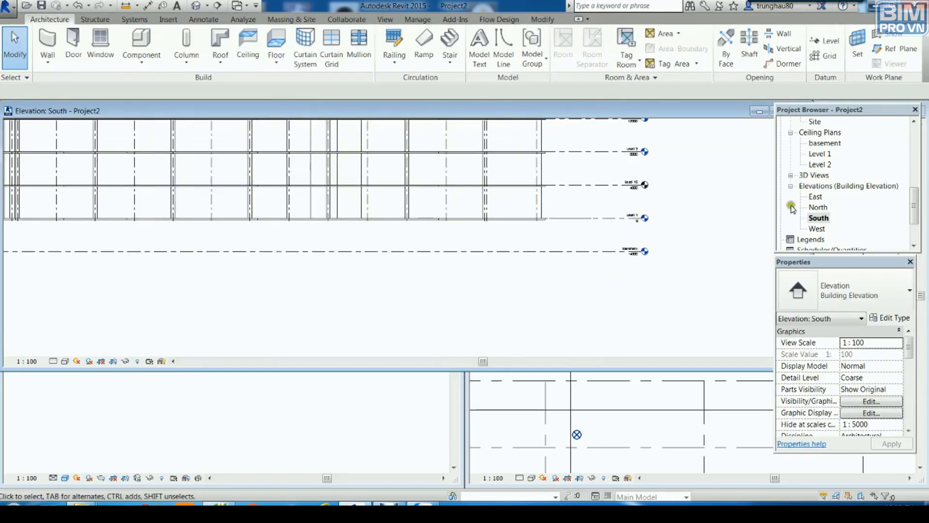
# - Close the South elevation and crossing-select the building's base elements in the 3D view
pyautogui.click(718, 116)
pyautogui.click(692, 129)
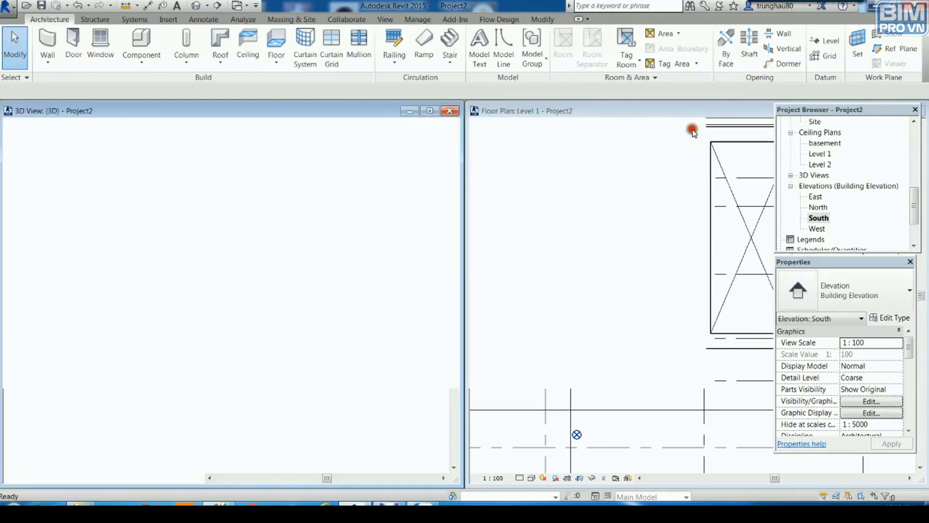
pyautogui.moveTo(292, 401)
pyautogui.keyDown('shift'); pyautogui.mouseDown(button='middle')
pyautogui.moveTo(294, 380)
pyautogui.moveTo(353, 394)
pyautogui.moveTo(358, 380)
pyautogui.mouseUp(button='middle'); pyautogui.keyUp('shift')
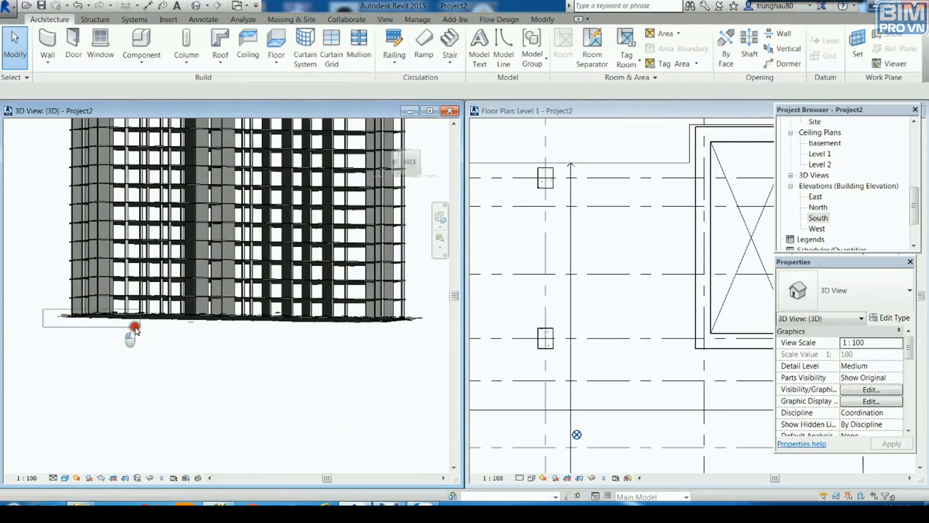
pyautogui.moveTo(44, 312); pyautogui.dragTo(120, 350)
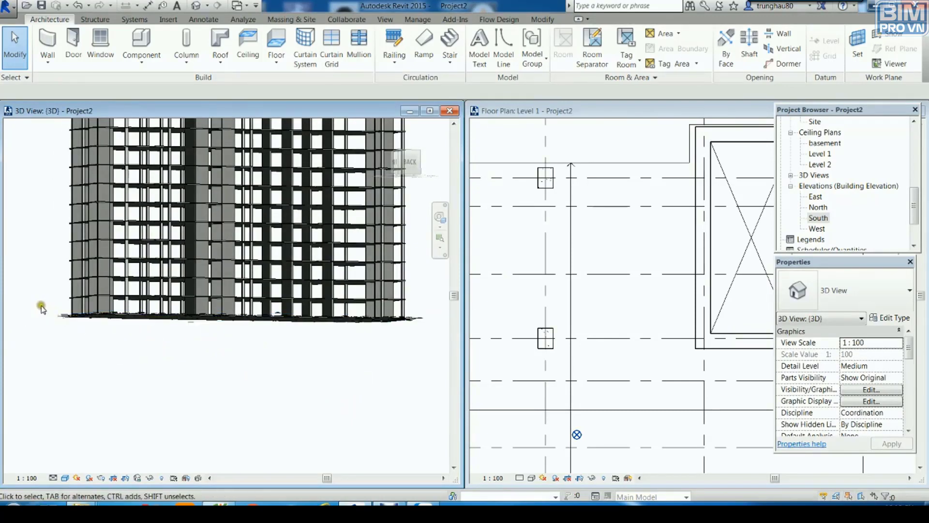
pyautogui.click(377, 364)
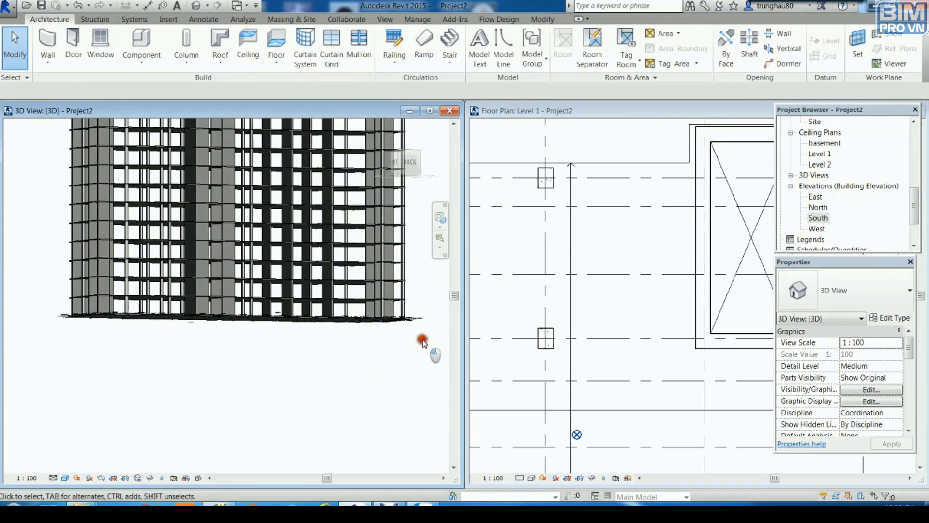
pyautogui.moveTo(422, 341); pyautogui.dragTo(353, 312)
pyautogui.moveTo(272, 310); pyautogui.dragTo(187, 310)
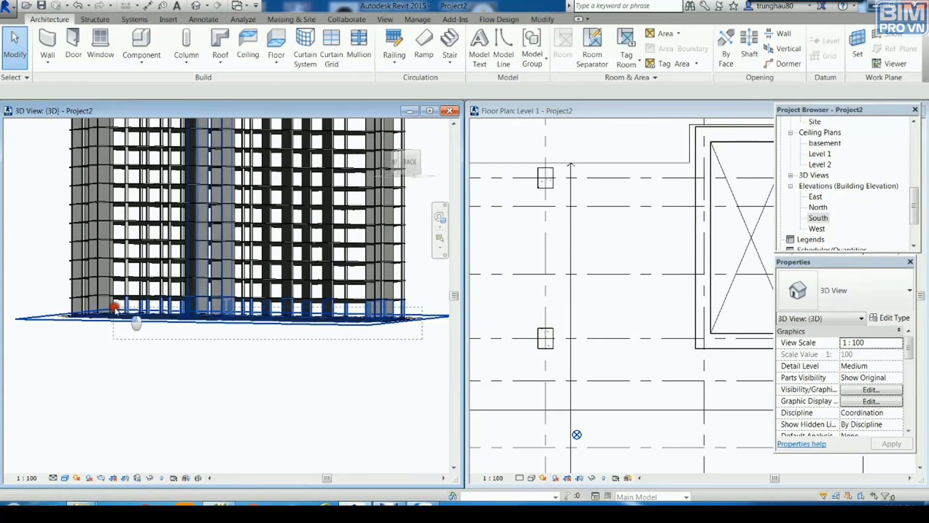
pyautogui.moveTo(115, 308); pyautogui.dragTo(35, 309)
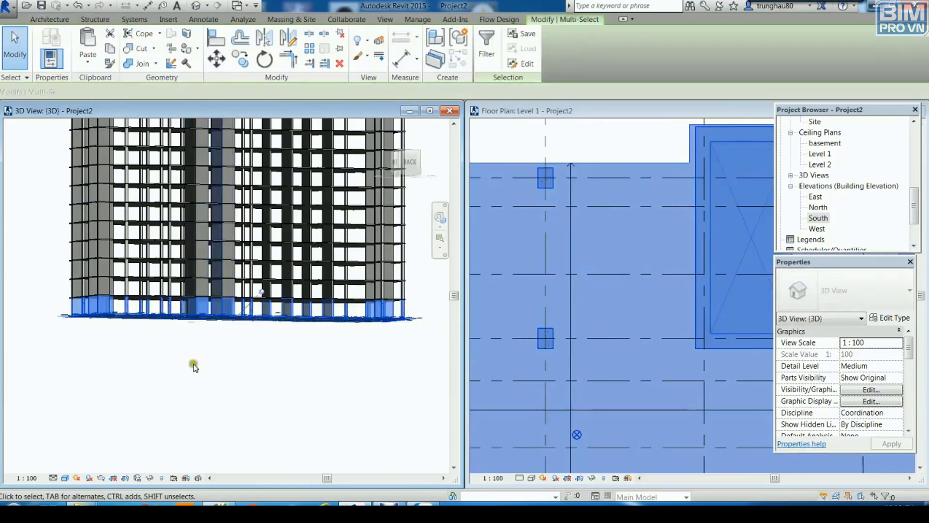
pyautogui.moveTo(334, 398)
pyautogui.keyDown('shift'); pyautogui.mouseDown(button='middle')
pyautogui.moveTo(212, 382)
pyautogui.moveTo(144, 386)
pyautogui.moveTo(130, 396)
pyautogui.moveTo(348, 365)
pyautogui.moveTo(193, 379)
pyautogui.moveTo(342, 390)
pyautogui.moveTo(203, 392)
pyautogui.moveTo(349, 397)
pyautogui.mouseUp(button='middle'); pyautogui.keyUp('shift')
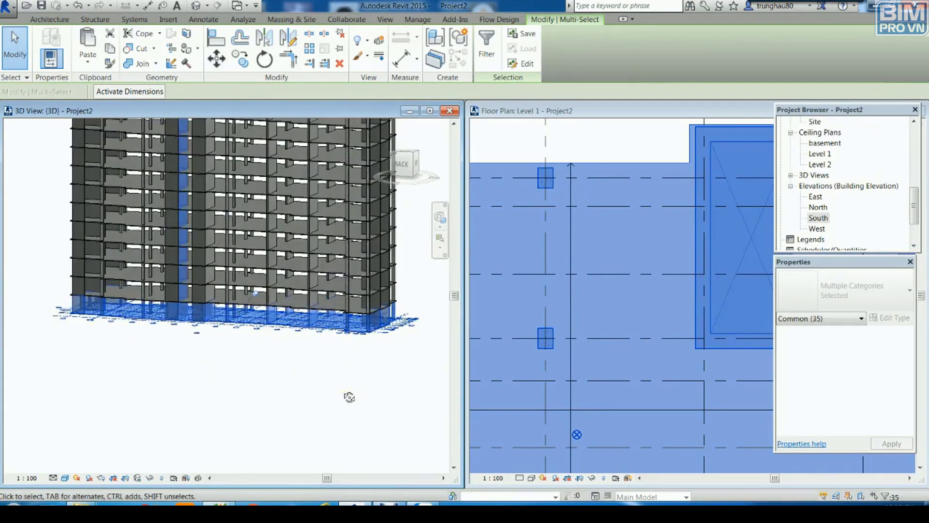
# - Filter the selection to only Structural Columns and Walls, excluding the floor
pyautogui.click(486, 46)
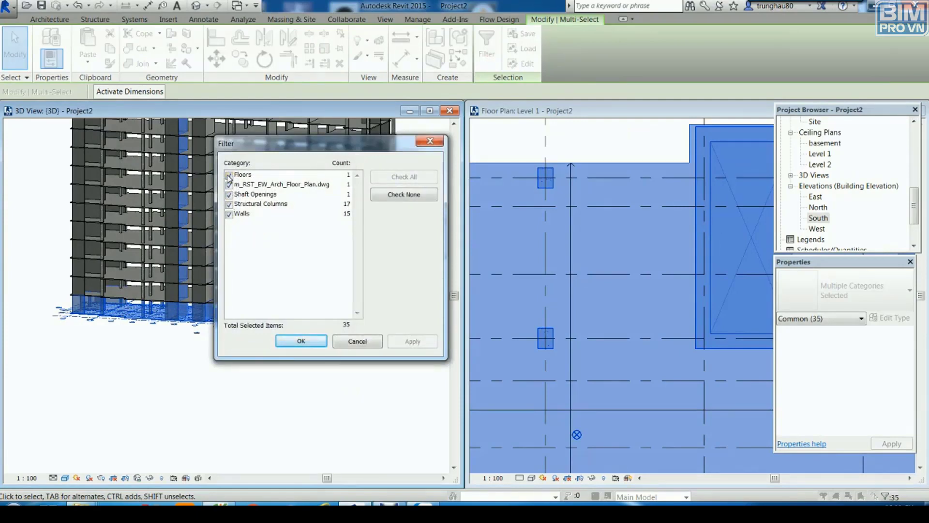
pyautogui.click(229, 175)
pyautogui.click(392, 191)
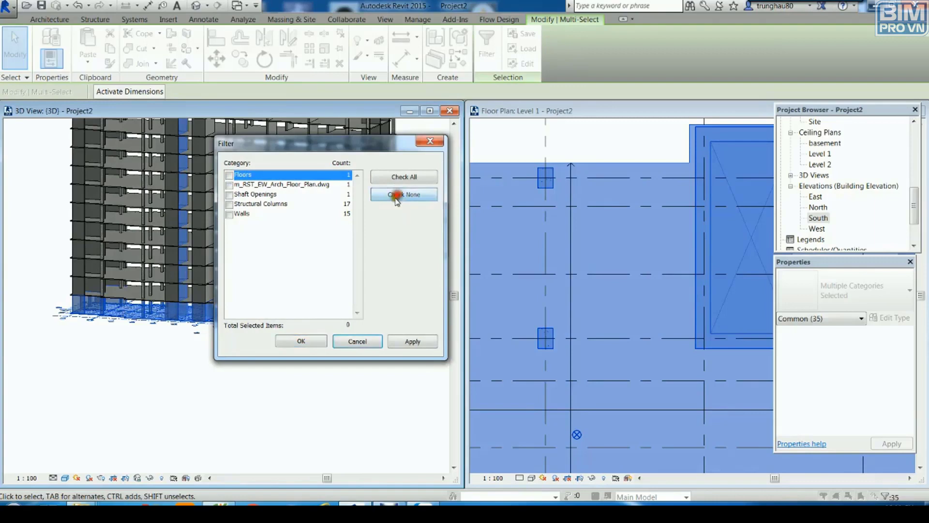
pyautogui.click(230, 205)
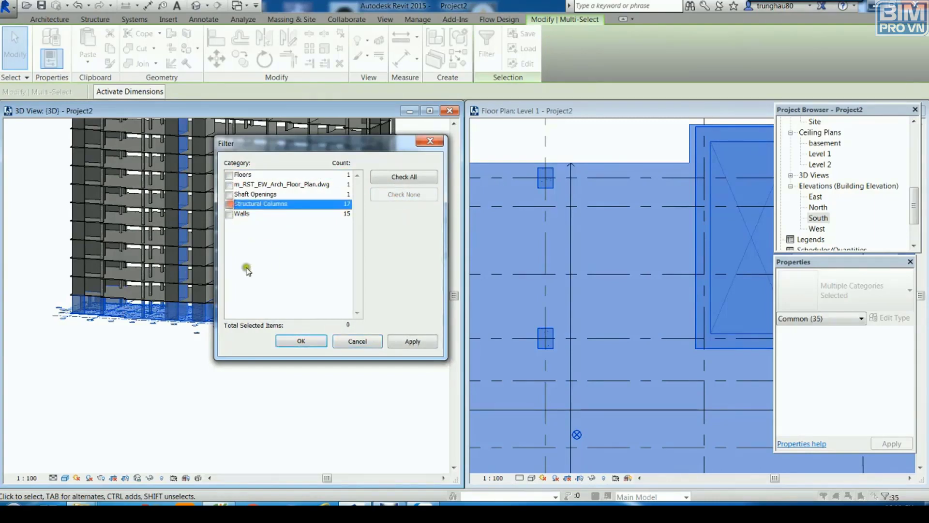
pyautogui.click(229, 205)
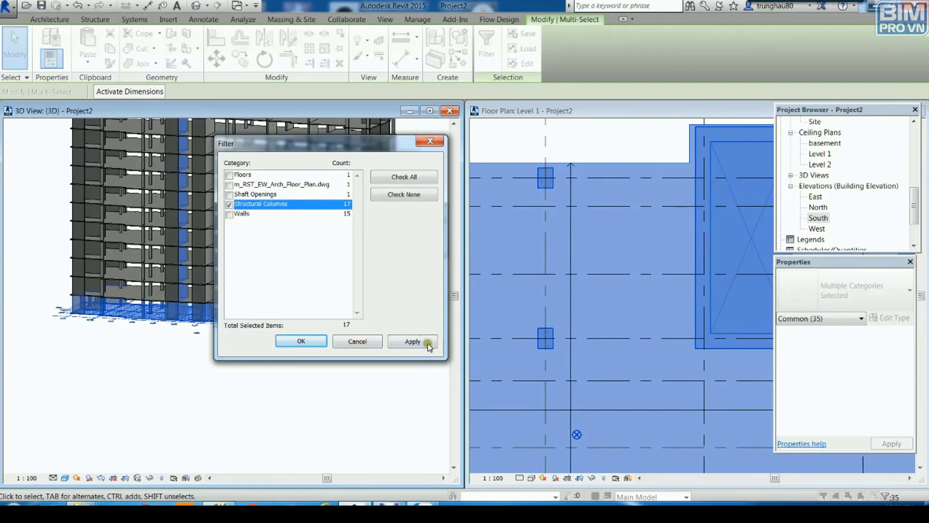
pyautogui.click(230, 214)
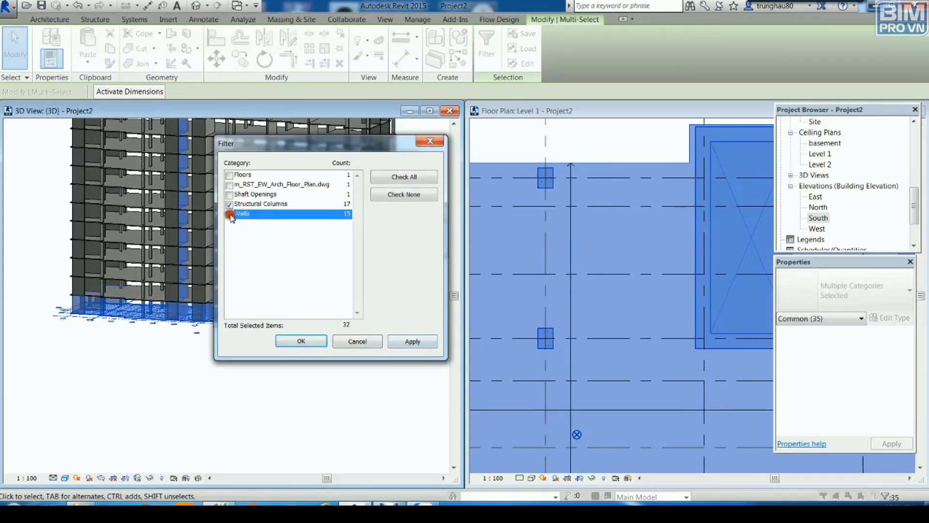
pyautogui.click(412, 341)
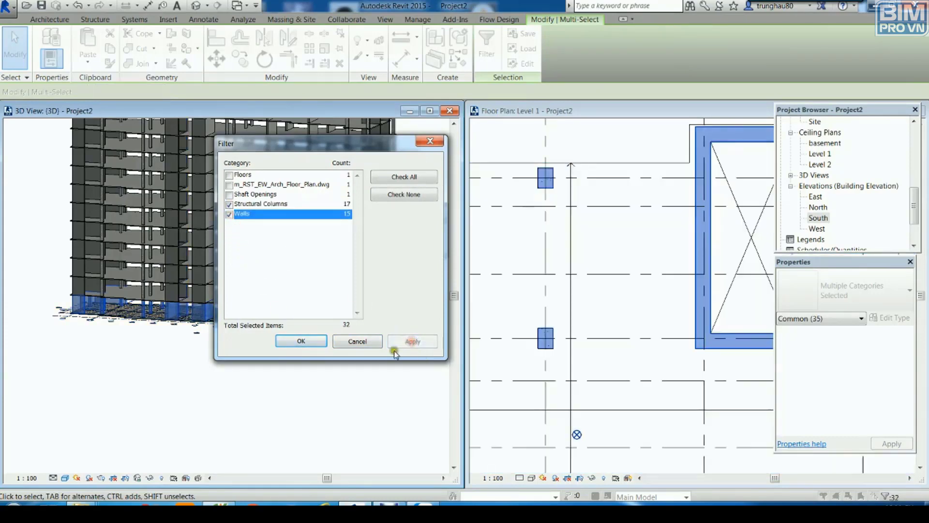
pyautogui.click(300, 342)
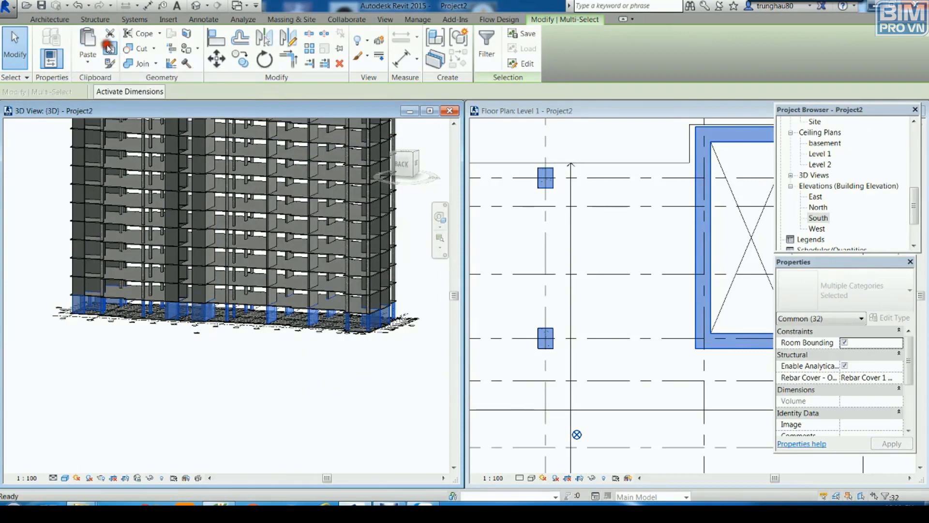
pyautogui.click(88, 67)
pyautogui.click(120, 100)
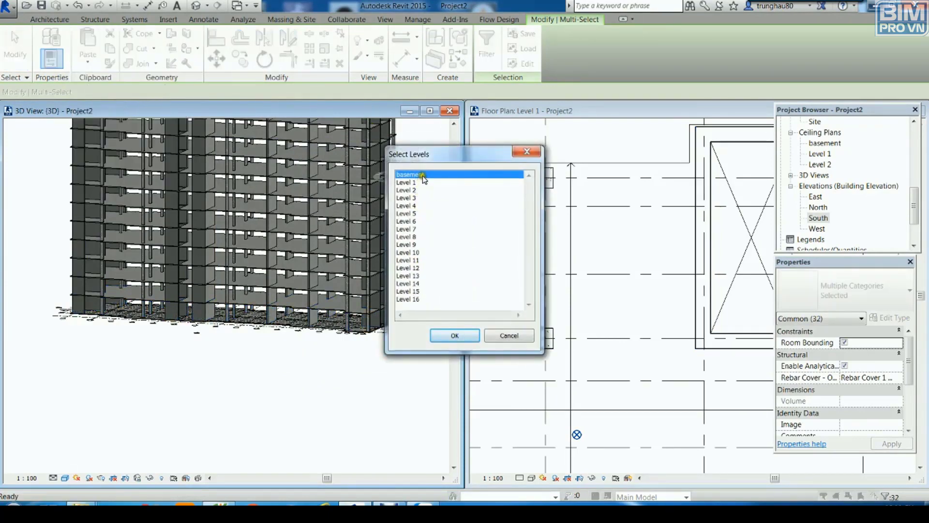
pyautogui.click(459, 336)
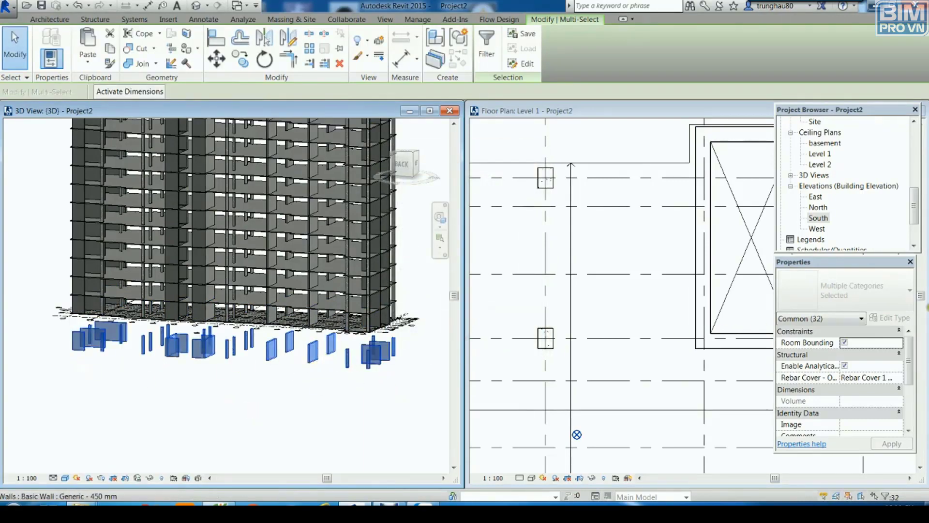
pyautogui.moveTo(911, 379)
pyautogui.mouseDown()
pyautogui.moveTo(906, 401)
pyautogui.moveTo(912, 358)
pyautogui.moveTo(912, 383)
pyautogui.mouseUp()
pyautogui.moveTo(913, 395); pyautogui.dragTo(911, 409)
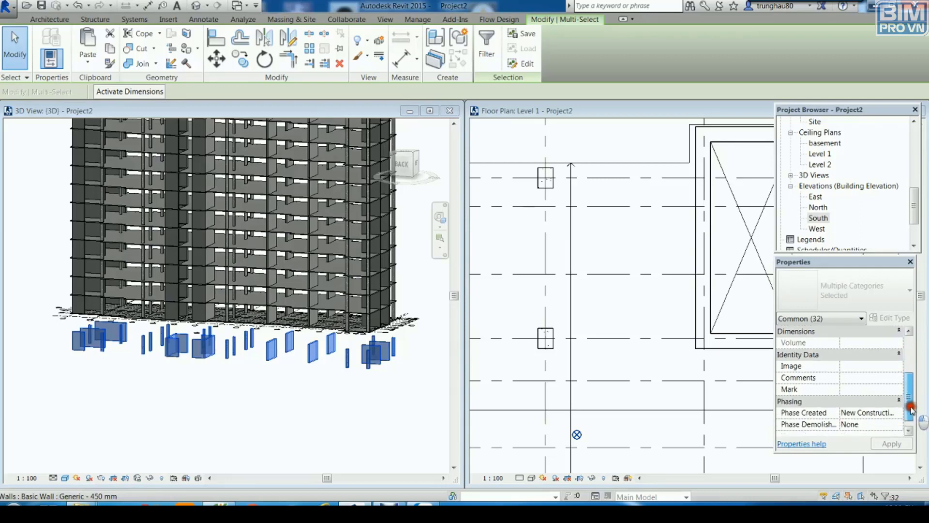
pyautogui.click(390, 406)
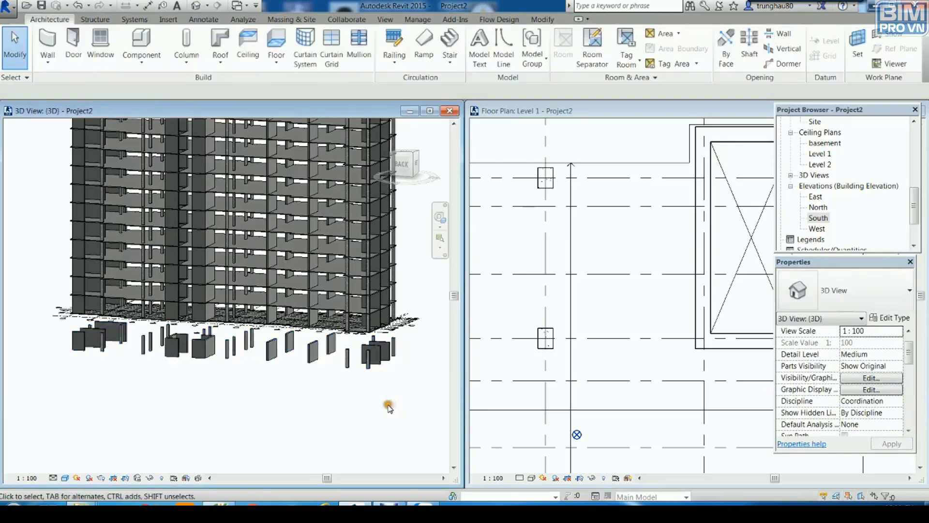
pyautogui.moveTo(389, 406); pyautogui.dragTo(119, 351)
pyautogui.press('Delete')
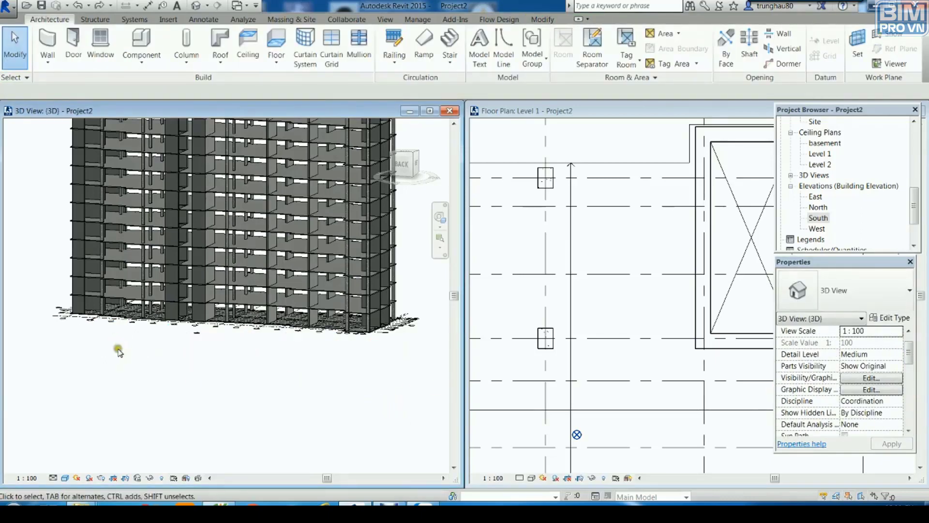
# - Crossing-select the 35 elements along the building's base
pyautogui.moveTo(348, 424)
pyautogui.keyDown('shift'); pyautogui.mouseDown(button='middle')
pyautogui.moveTo(406, 413)
pyautogui.moveTo(374, 409)
pyautogui.mouseUp(button='middle'); pyautogui.keyUp('shift')
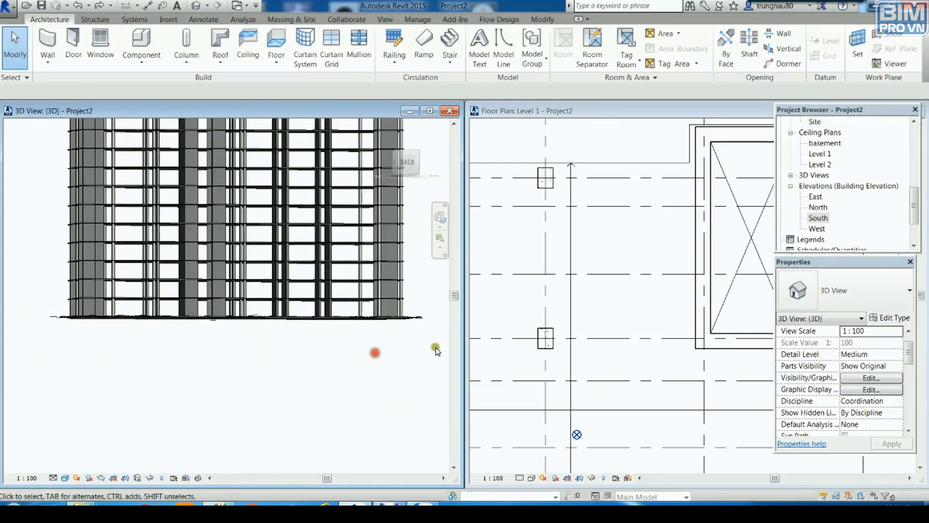
pyautogui.click(368, 318)
pyautogui.moveTo(368, 321); pyautogui.dragTo(36, 310)
pyautogui.moveTo(292, 351)
pyautogui.mouseDown(button='middle')
pyautogui.moveTo(206, 376)
pyautogui.moveTo(361, 364)
pyautogui.moveTo(292, 389)
pyautogui.moveTo(81, 400)
pyautogui.moveTo(198, 407)
pyautogui.moveTo(271, 397)
pyautogui.mouseUp(button='middle')
# - Filter the selection to keep only the 17 structural columns
pyautogui.click(486, 48)
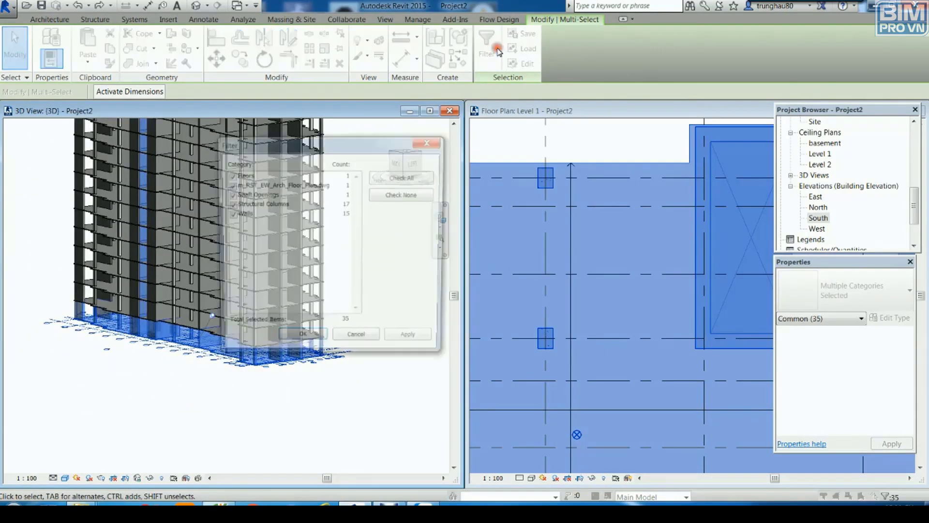
pyautogui.click(398, 194)
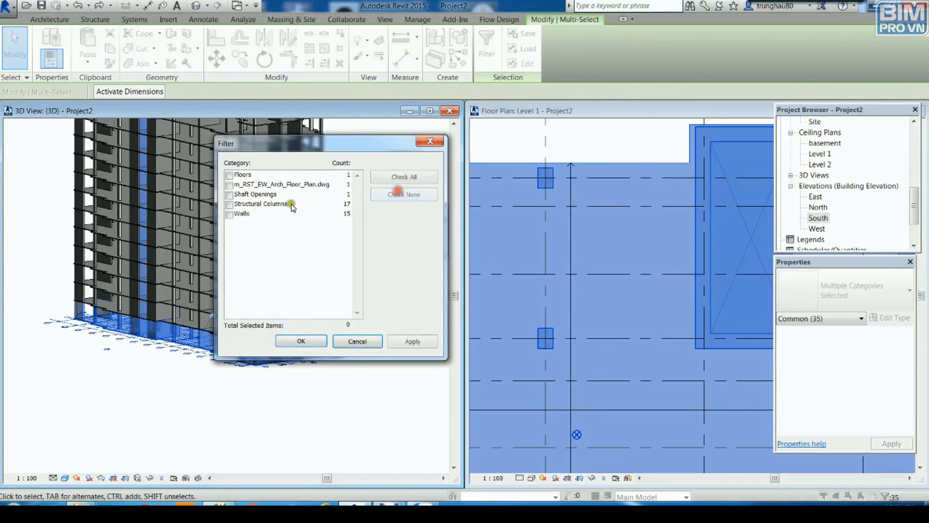
pyautogui.click(228, 205)
pyautogui.click(407, 341)
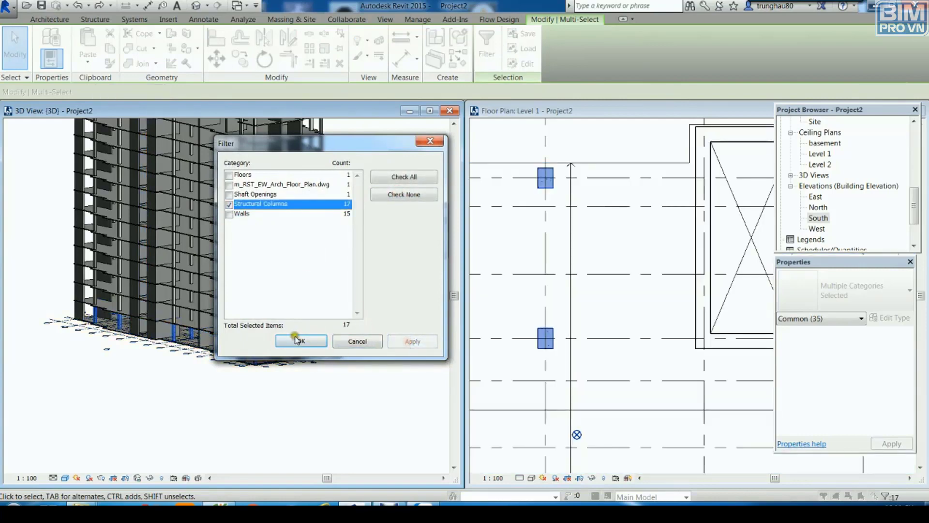
pyautogui.click(296, 341)
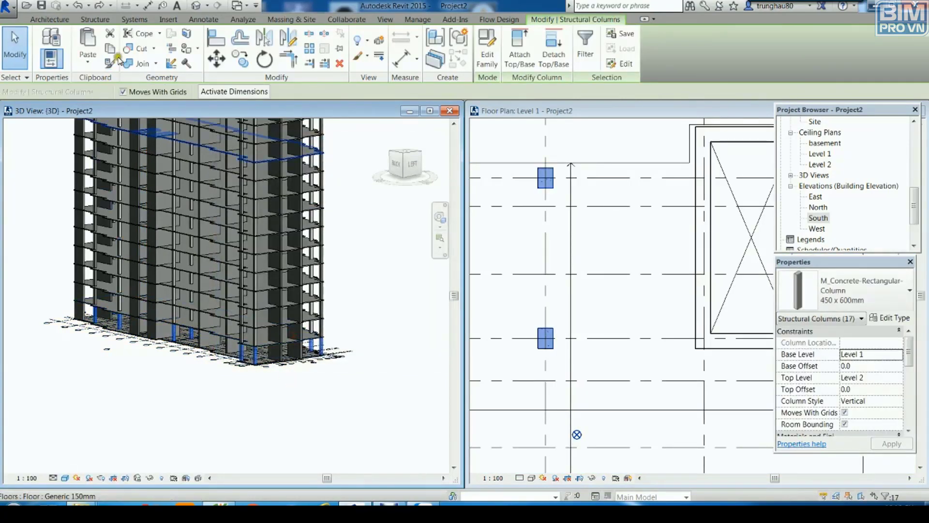
# - Copy the columns and paste them aligned to the basement level
pyautogui.click(116, 53)
pyautogui.click(88, 63)
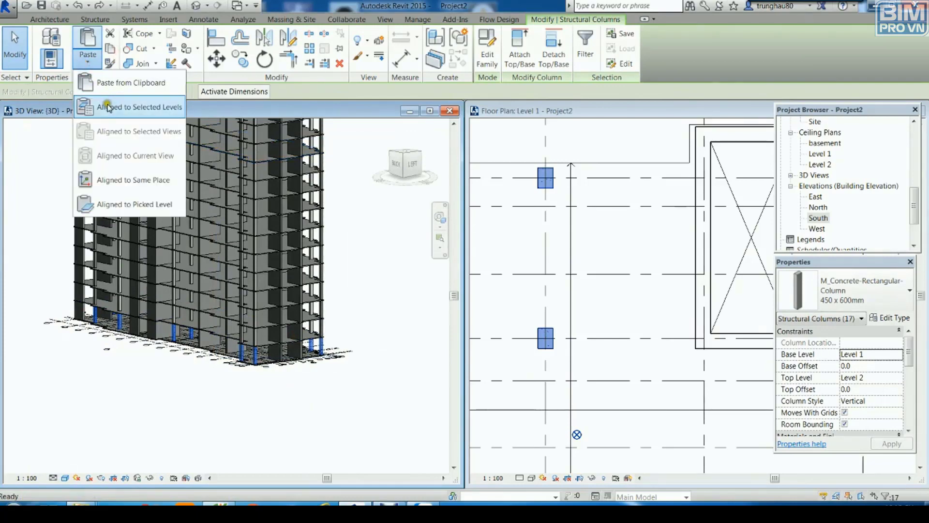
pyautogui.click(162, 103)
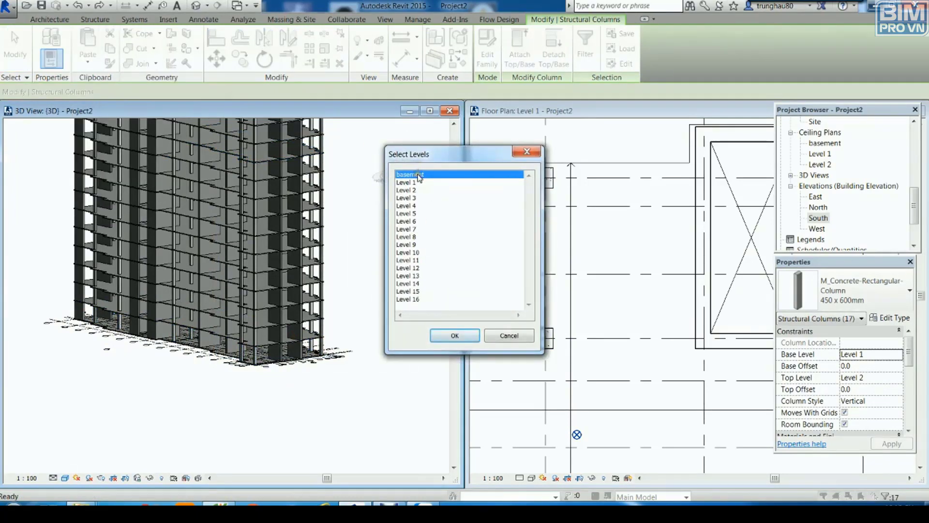
pyautogui.click(458, 340)
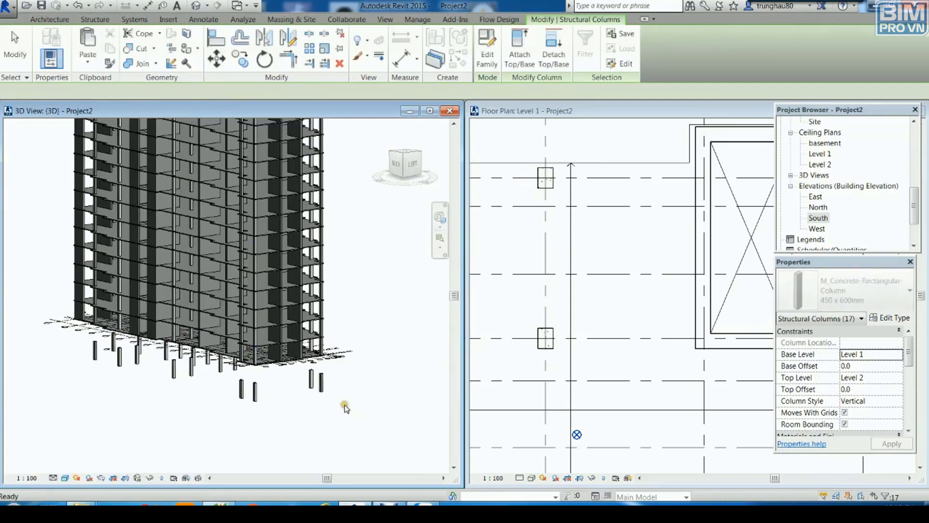
# - Give the pasted columns a base offset of 0 and top level Level 1
pyautogui.moveTo(906, 341); pyautogui.dragTo(908, 347)
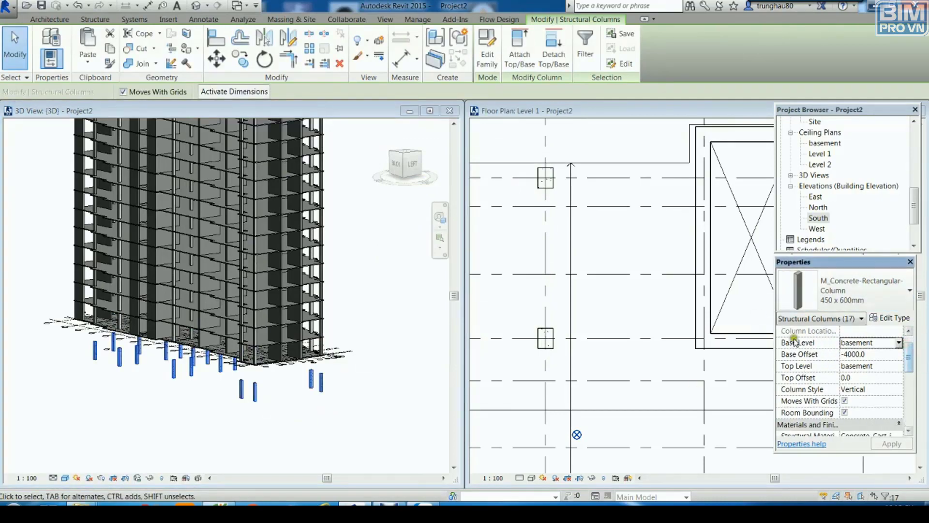
pyautogui.click(860, 354)
pyautogui.write('0')
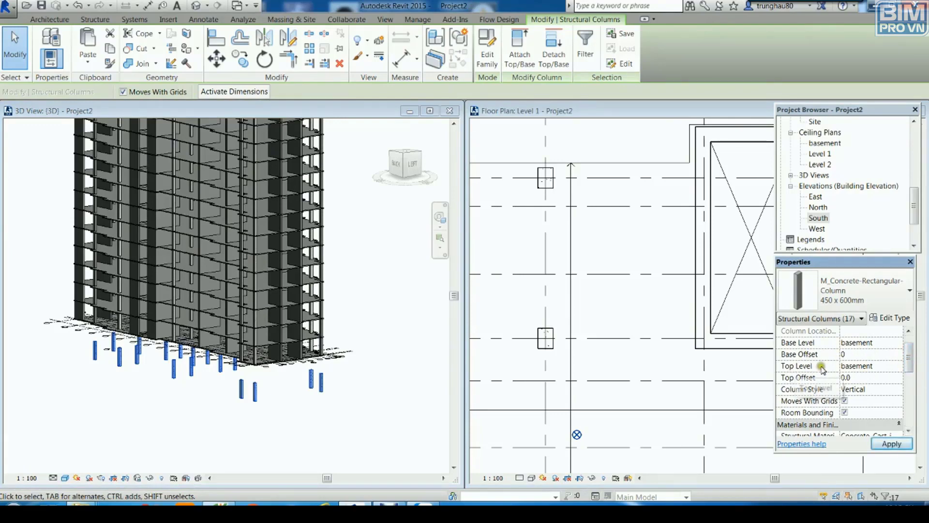
pyautogui.click(848, 366)
pyautogui.click(859, 368)
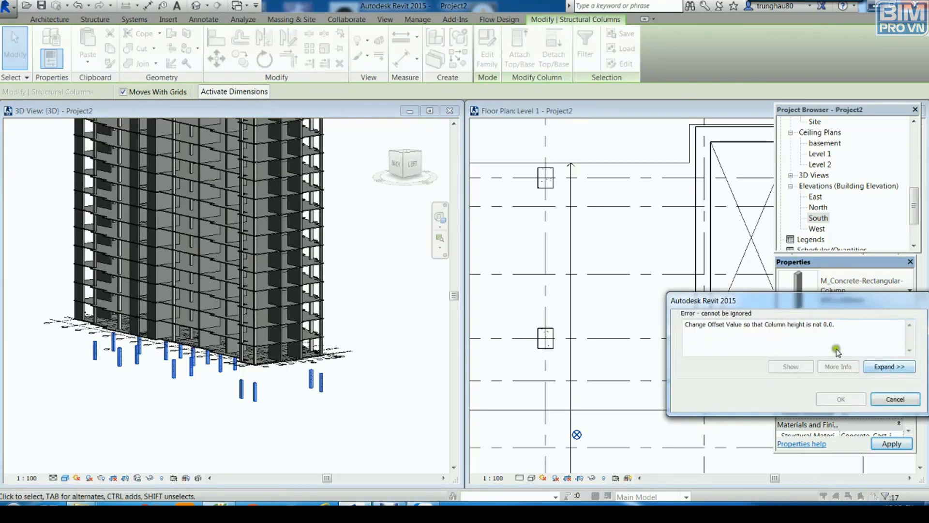
pyautogui.click(892, 402)
pyautogui.click(898, 366)
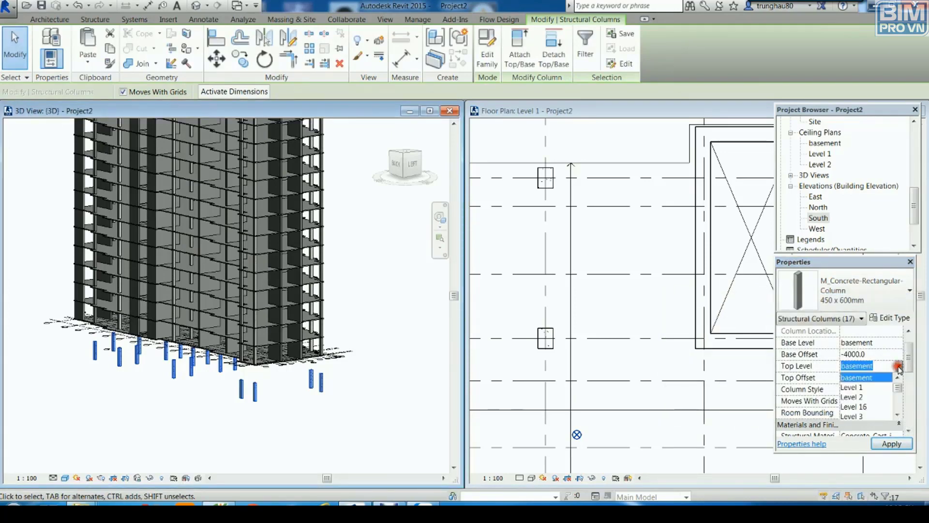
pyautogui.click(854, 387)
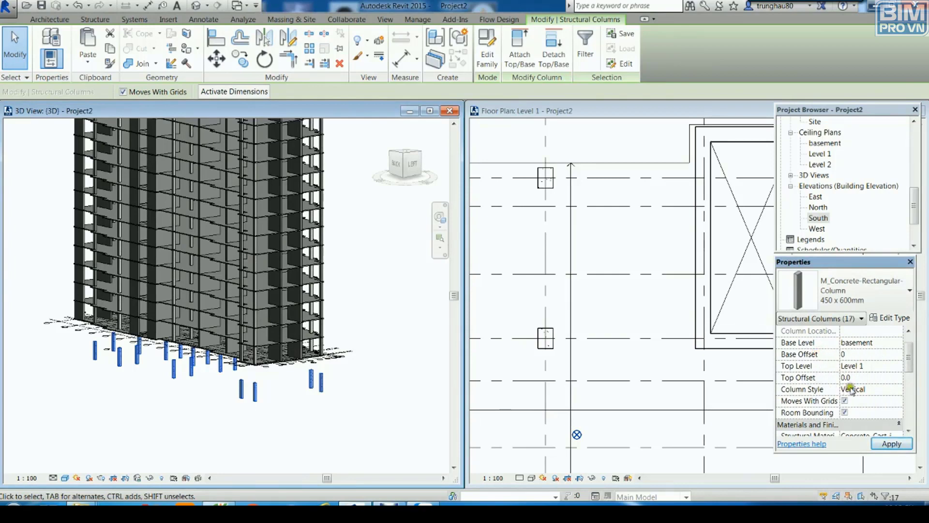
pyautogui.click(887, 443)
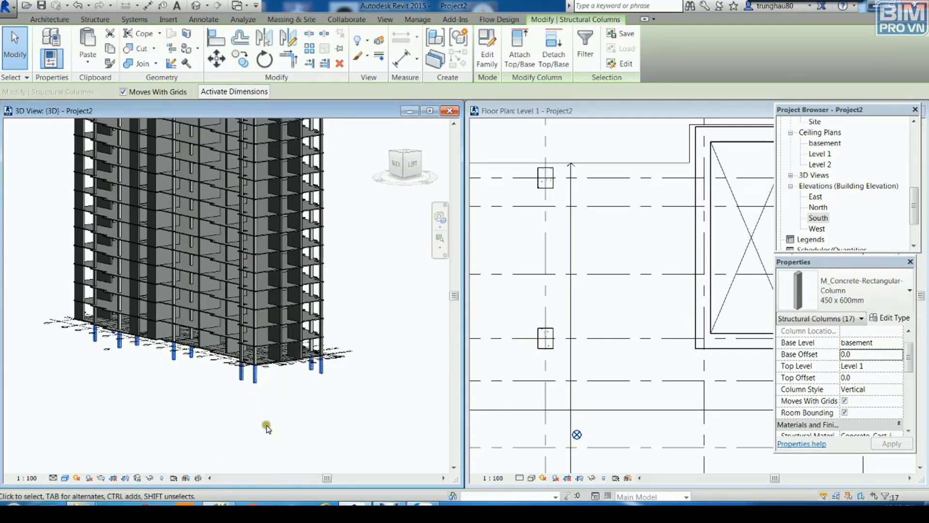
# - Crossing-select everything along the tower's lowest storey
pyautogui.moveTo(255, 444)
pyautogui.keyDown('shift'); pyautogui.mouseDown(button='middle')
pyautogui.moveTo(335, 446)
pyautogui.moveTo(259, 373)
pyautogui.moveTo(306, 421)
pyautogui.moveTo(376, 424)
pyautogui.moveTo(348, 411)
pyautogui.mouseUp(button='middle'); pyautogui.keyUp('shift')
pyautogui.click(336, 409)
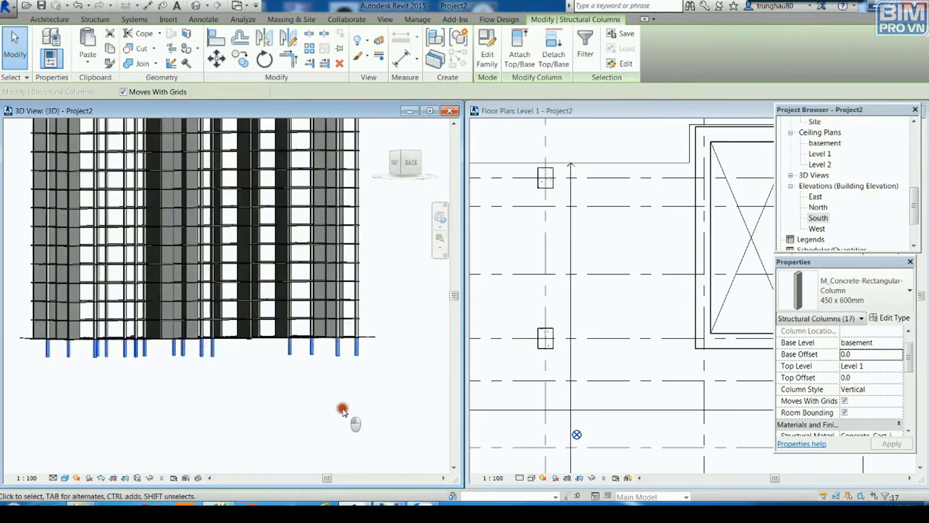
pyautogui.moveTo(11, 335); pyautogui.dragTo(310, 375)
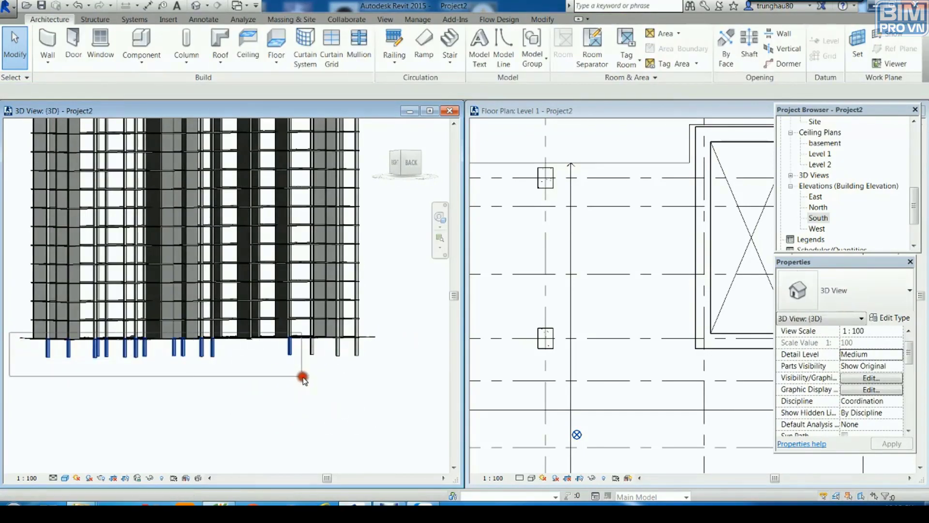
pyautogui.moveTo(398, 371); pyautogui.dragTo(108, 332)
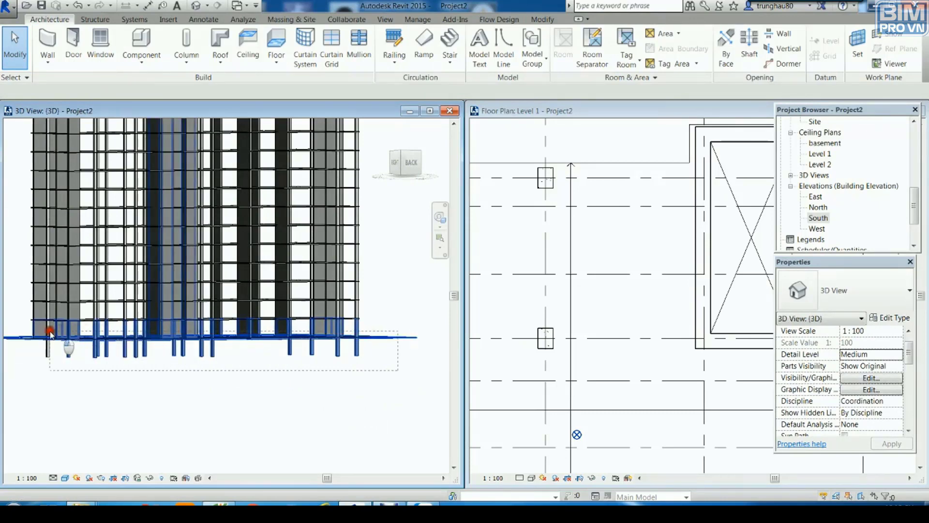
pyautogui.moveTo(19, 333); pyautogui.dragTo(18, 334)
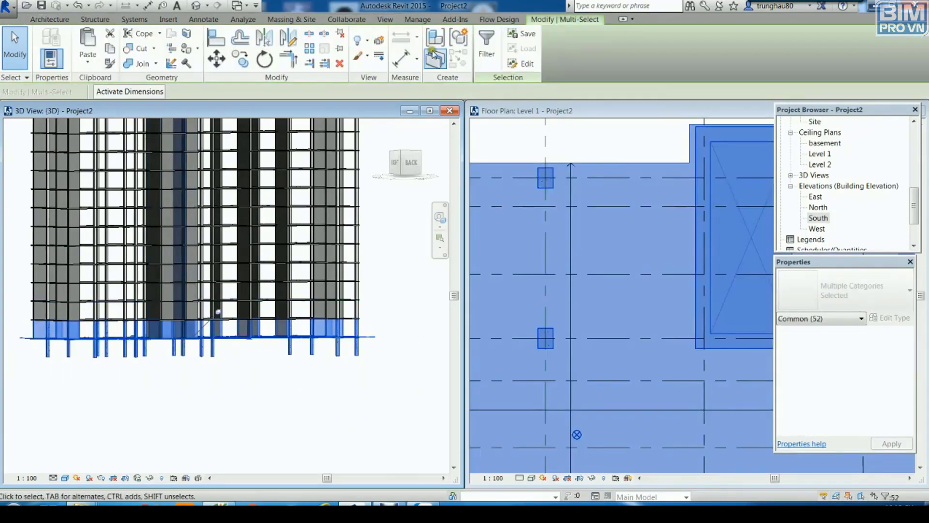
# - Filter the selection to keep only the 15 walls
pyautogui.click(482, 53)
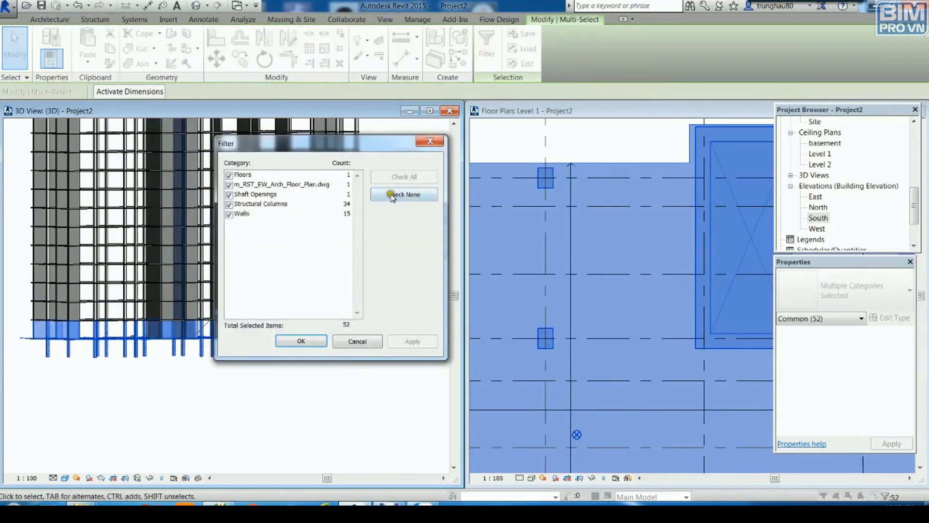
pyautogui.click(404, 194)
pyautogui.click(245, 215)
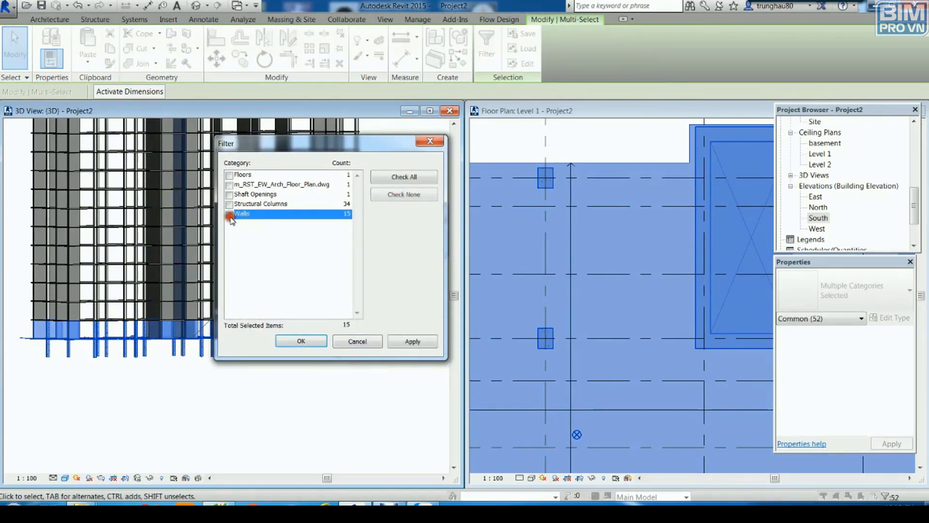
pyautogui.click(403, 341)
pyautogui.click(302, 342)
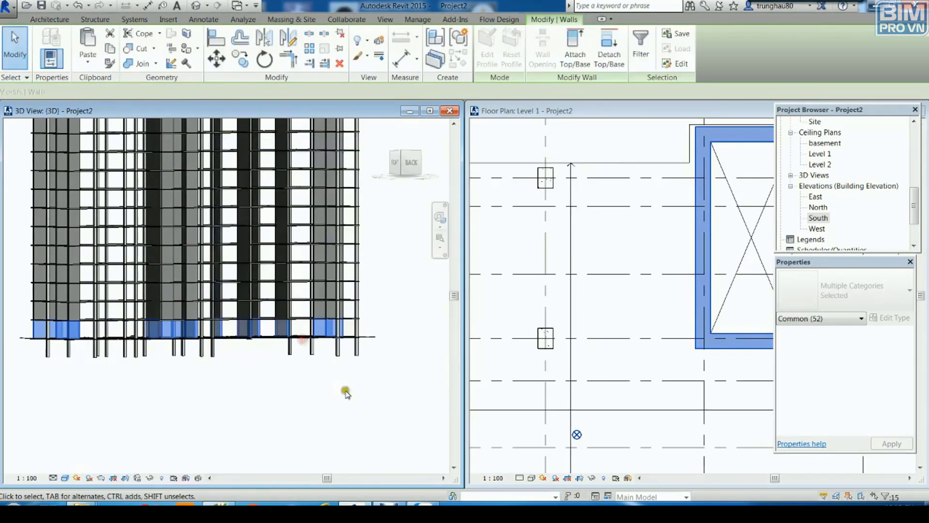
pyautogui.moveTo(353, 387)
pyautogui.keyDown('shift'); pyautogui.mouseDown(button='middle')
pyautogui.moveTo(238, 393)
pyautogui.moveTo(175, 411)
pyautogui.moveTo(95, 409)
pyautogui.moveTo(221, 407)
pyautogui.moveTo(191, 306)
pyautogui.mouseUp(button='middle'); pyautogui.keyUp('shift')
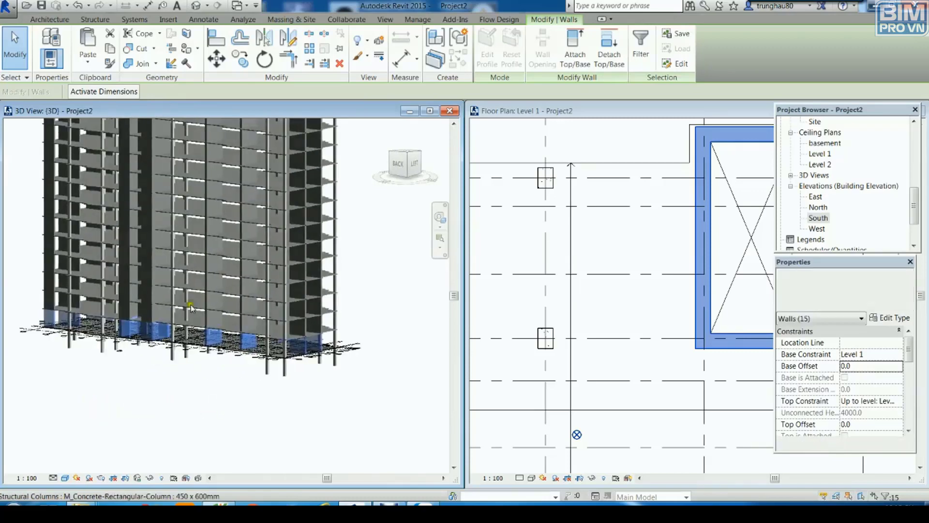
# - Paste the walls aligned to the basement level
pyautogui.click(87, 63)
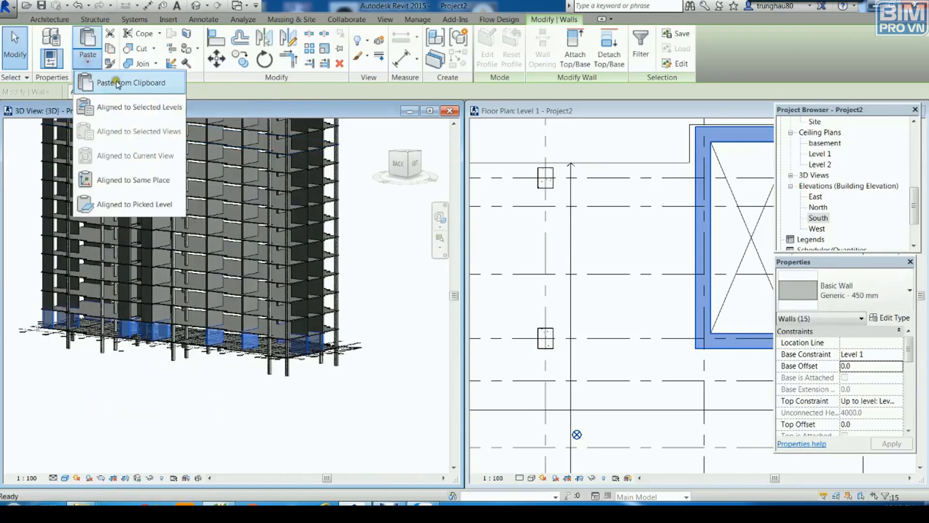
pyautogui.click(121, 102)
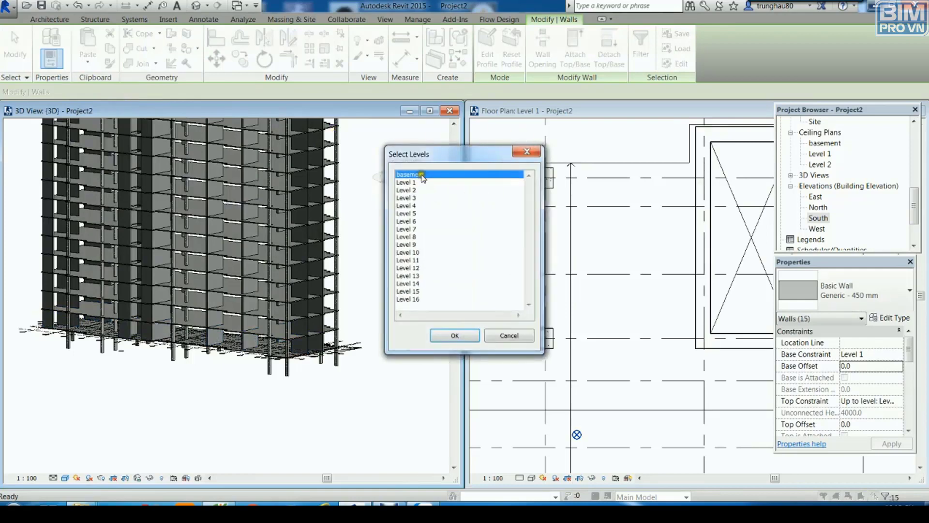
pyautogui.click(455, 336)
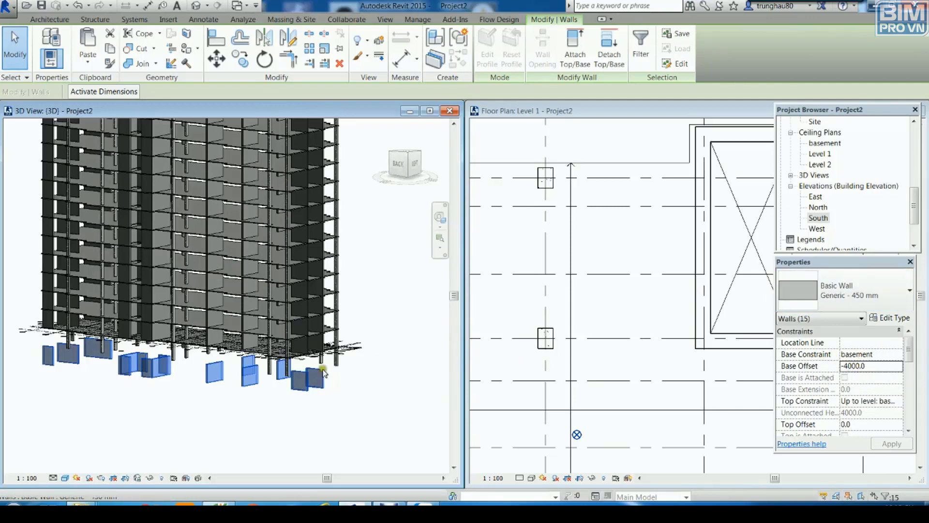
# - Set the pasted walls' base offset to 0 and top constraint to Level 1
pyautogui.click(870, 369)
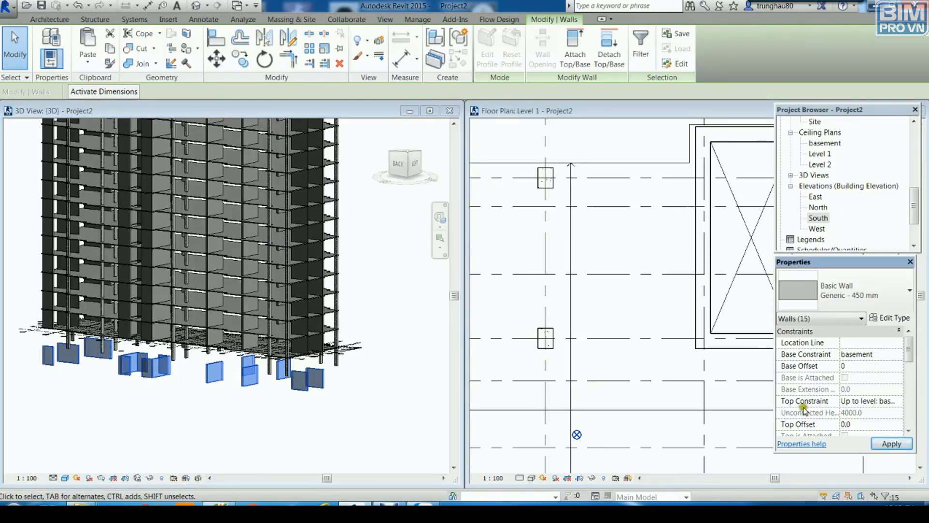
pyautogui.click(856, 401)
pyautogui.click(898, 401)
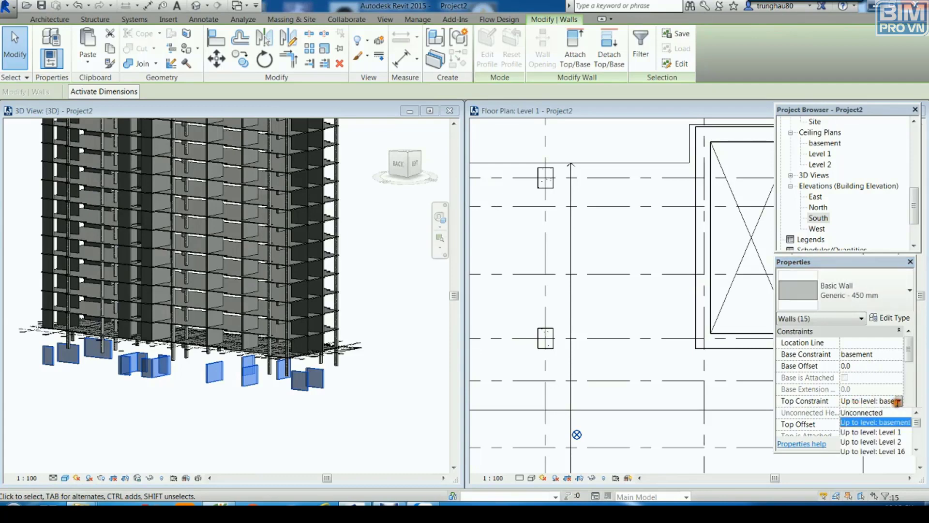
pyautogui.click(885, 431)
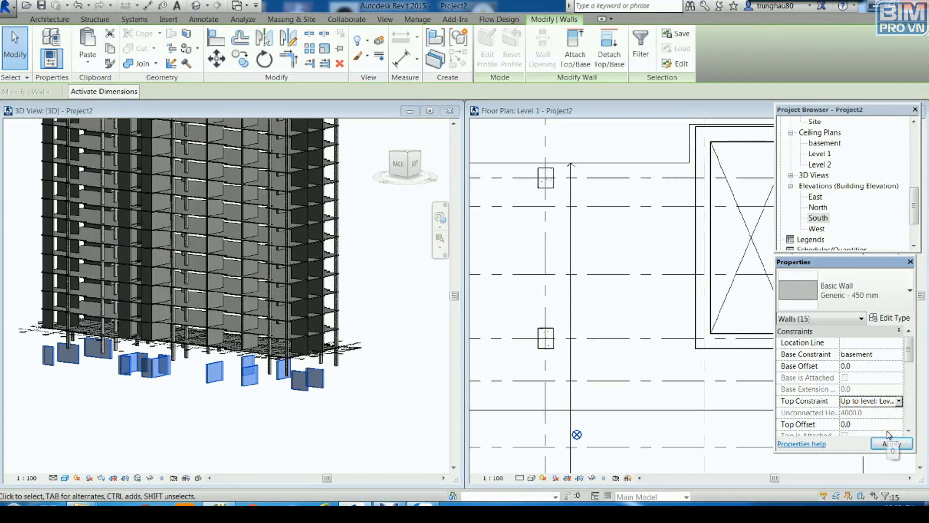
pyautogui.click(888, 444)
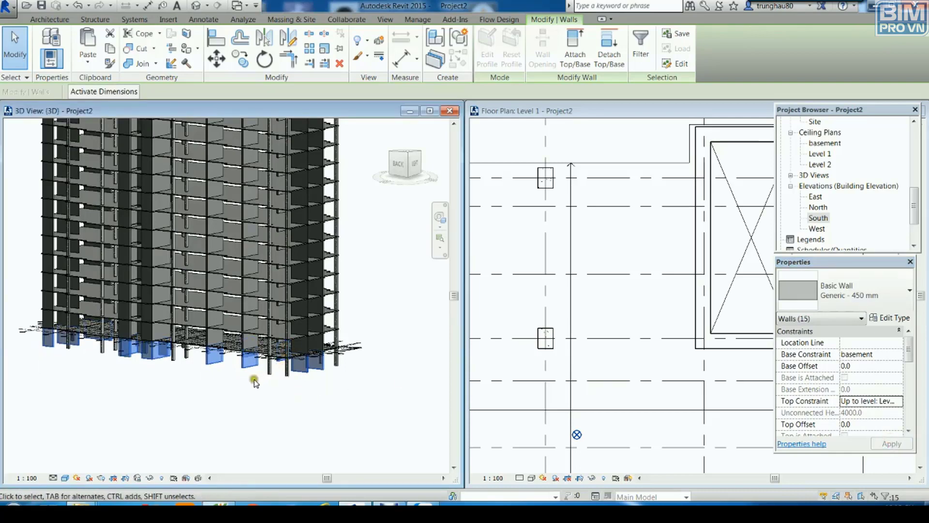
pyautogui.click(233, 410)
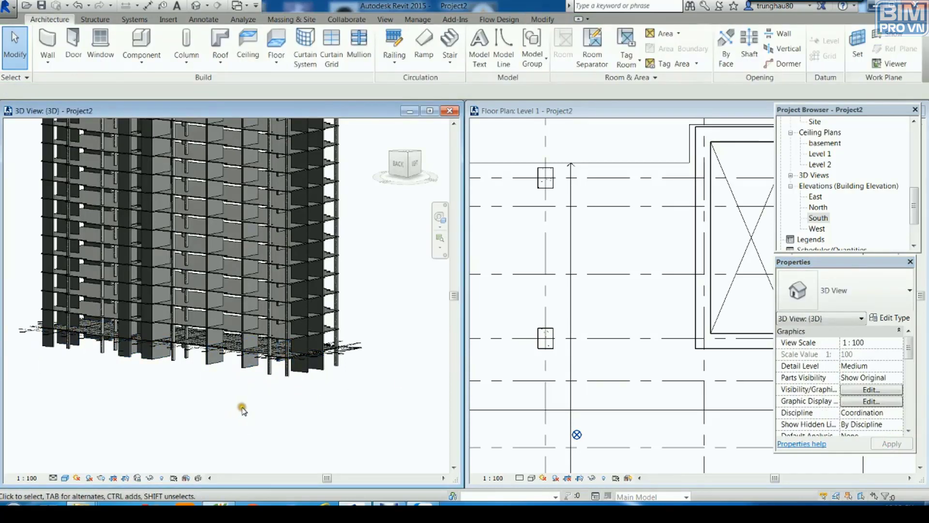
pyautogui.keyDown('shift'); pyautogui.moveTo(205, 414); pyautogui.dragTo(323, 388, button='middle'); pyautogui.keyUp('shift')
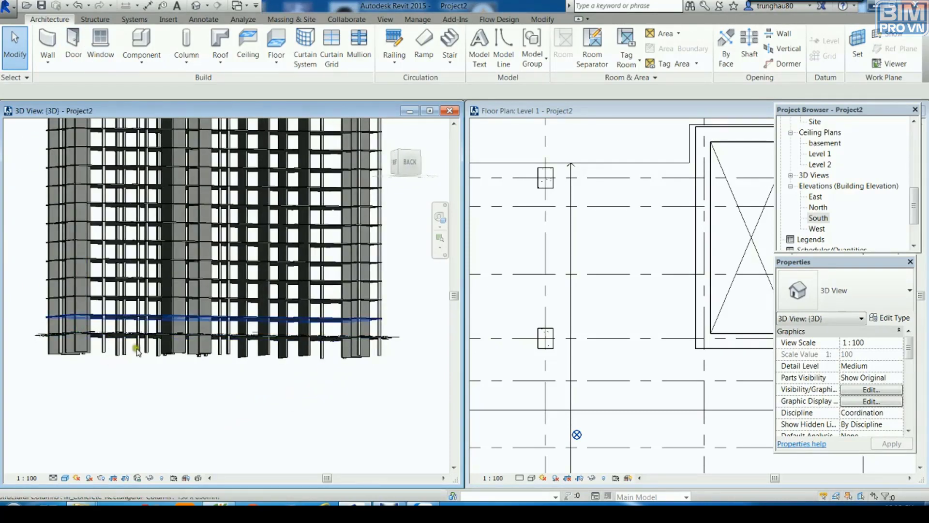
pyautogui.click(99, 22)
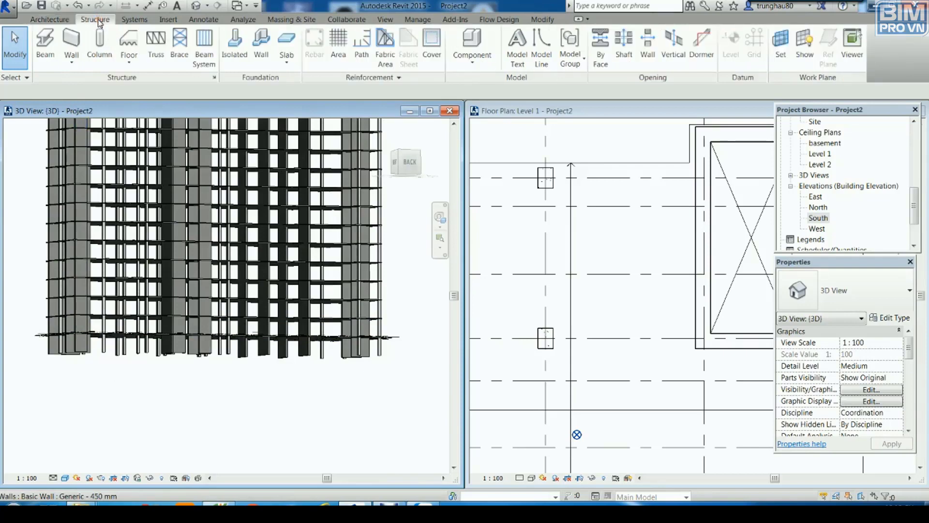
# - Load M_Footing-Rectangular from US Metric > Structural Foundations for isolated footings
pyautogui.click(245, 65)
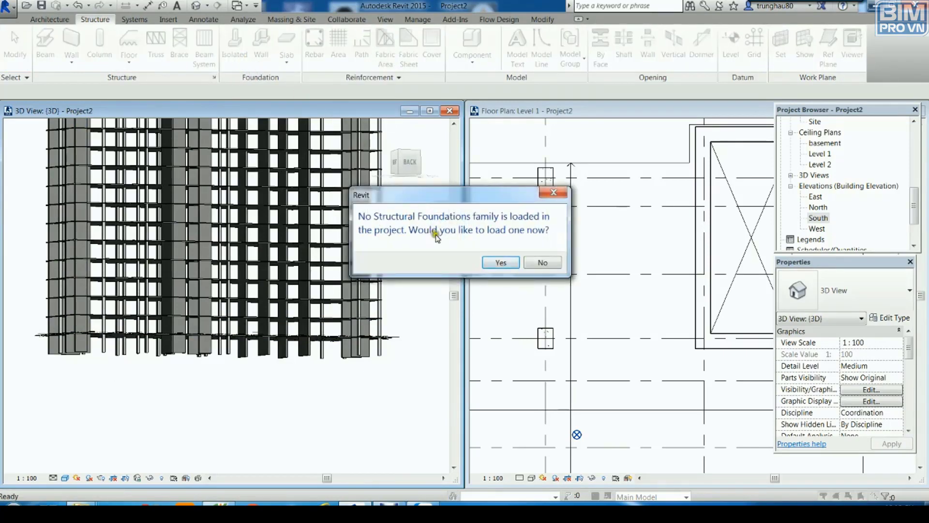
pyautogui.click(493, 261)
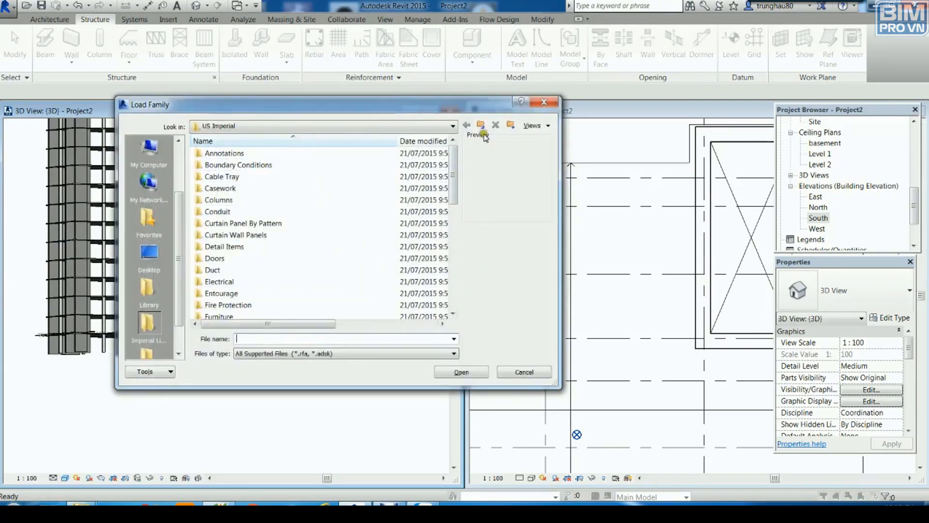
pyautogui.click(482, 126)
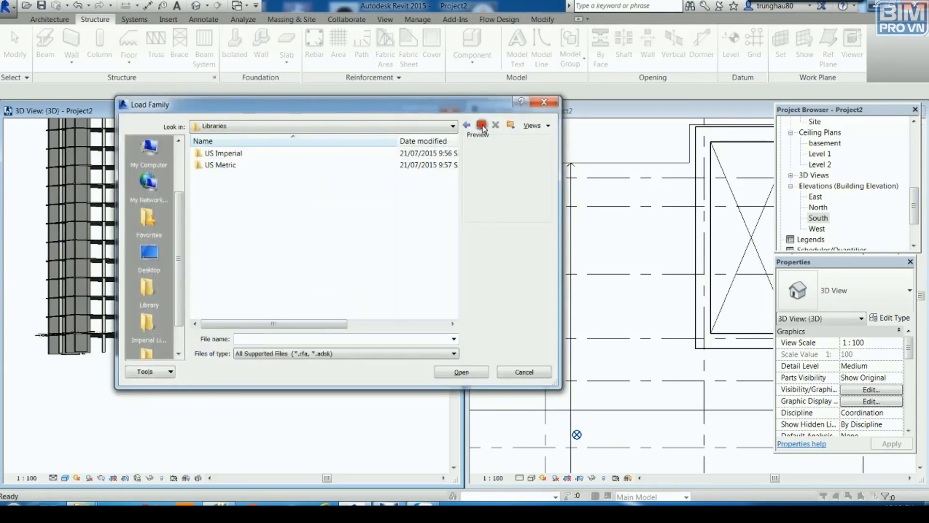
pyautogui.doubleClick(228, 165)
pyautogui.scroll(-3, 239, 286)
pyautogui.scroll(-3, 242, 293)
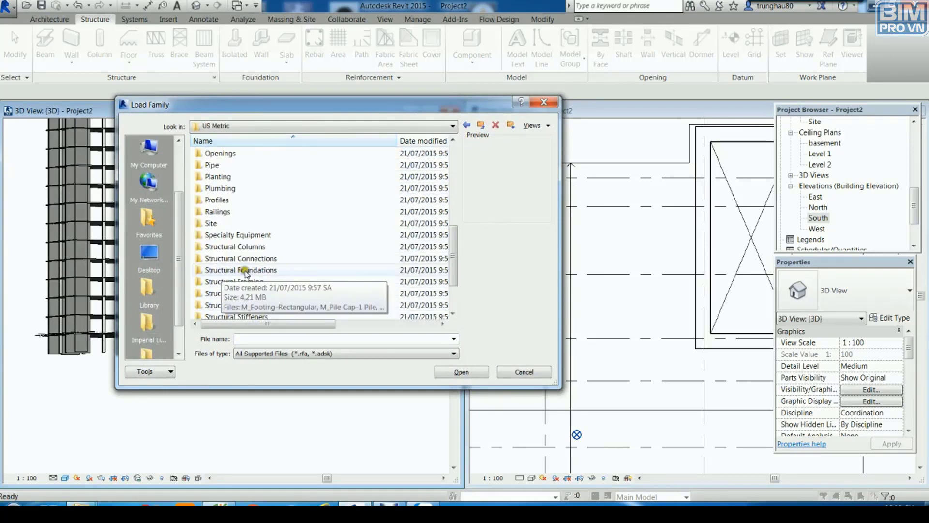
pyautogui.doubleClick(261, 273)
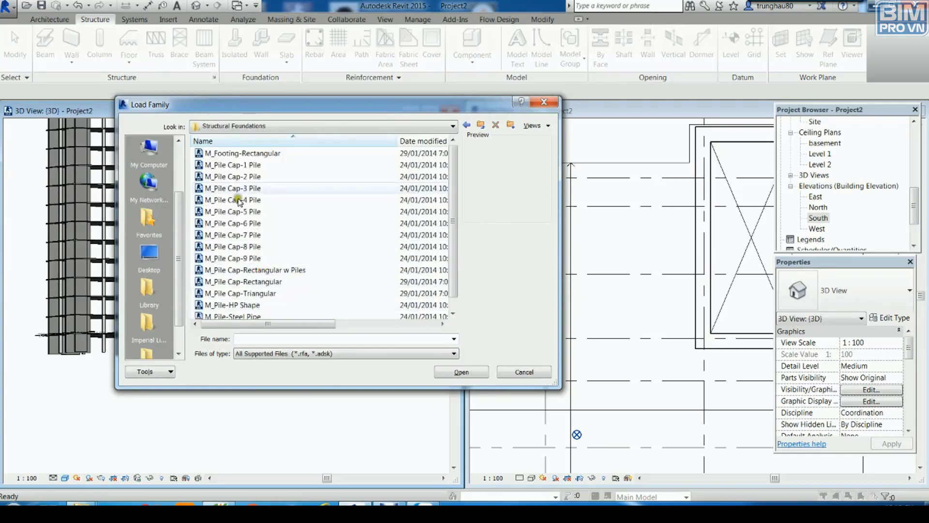
pyautogui.click(239, 164)
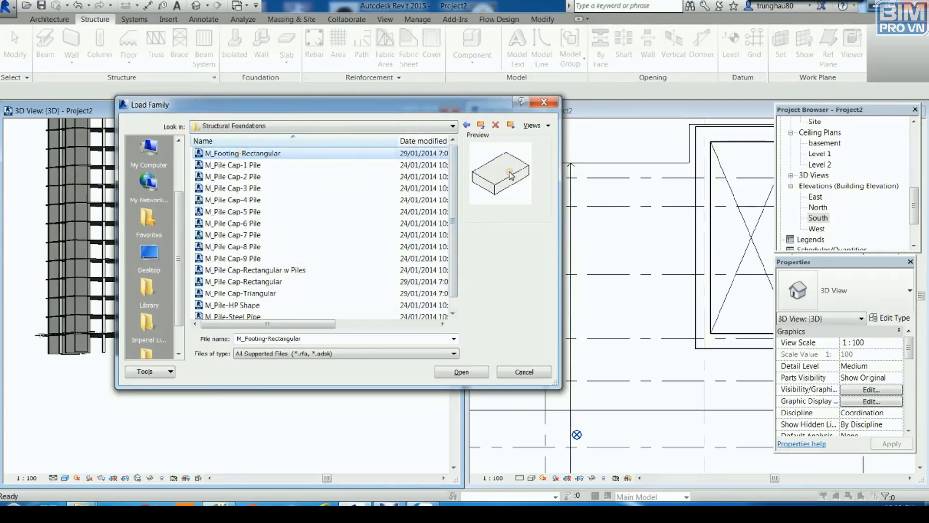
pyautogui.click(210, 153)
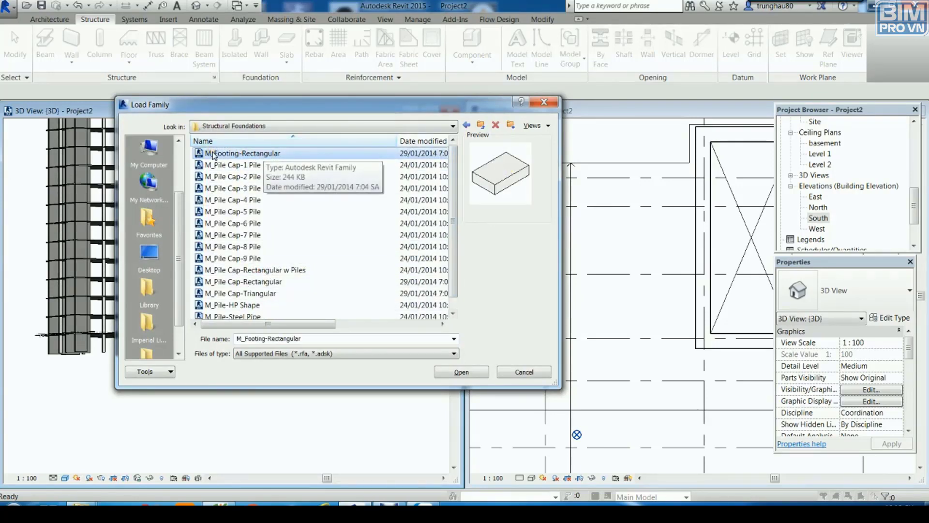
pyautogui.click(463, 372)
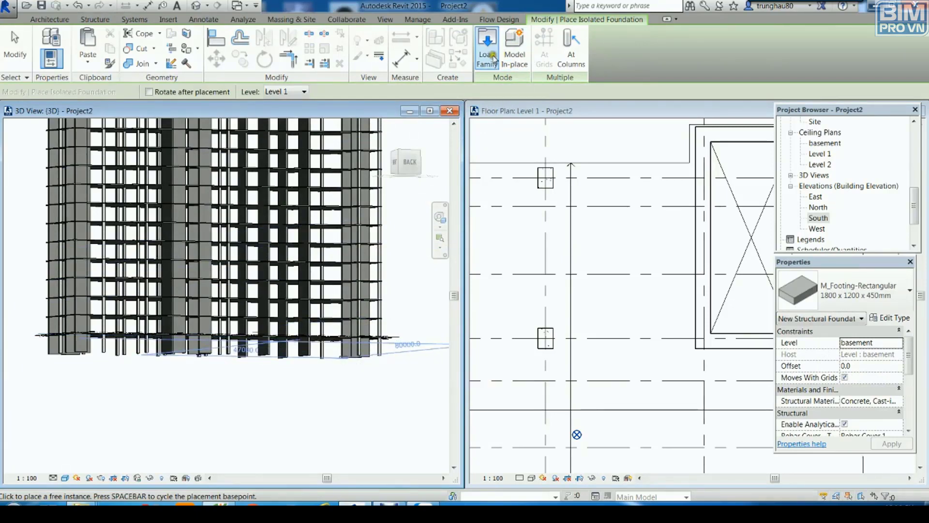
# - Place 1800 × 1200 × 450 rectangular footings At Columns under the bottom columns
pyautogui.click(572, 58)
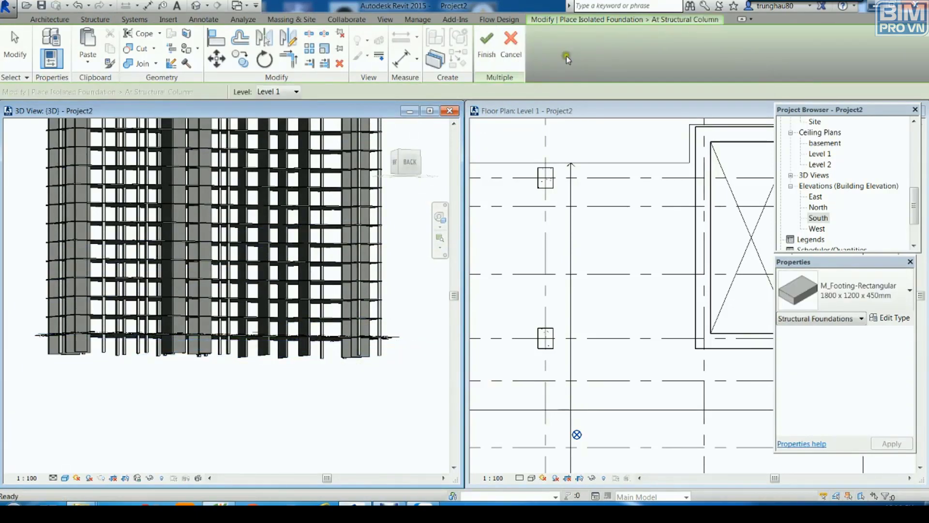
pyautogui.moveTo(346, 406)
pyautogui.keyDown('shift'); pyautogui.mouseDown(button='middle')
pyautogui.moveTo(390, 394)
pyautogui.moveTo(386, 408)
pyautogui.moveTo(390, 367)
pyautogui.mouseUp(button='middle'); pyautogui.keyUp('shift')
pyautogui.moveTo(391, 354); pyautogui.dragTo(42, 384)
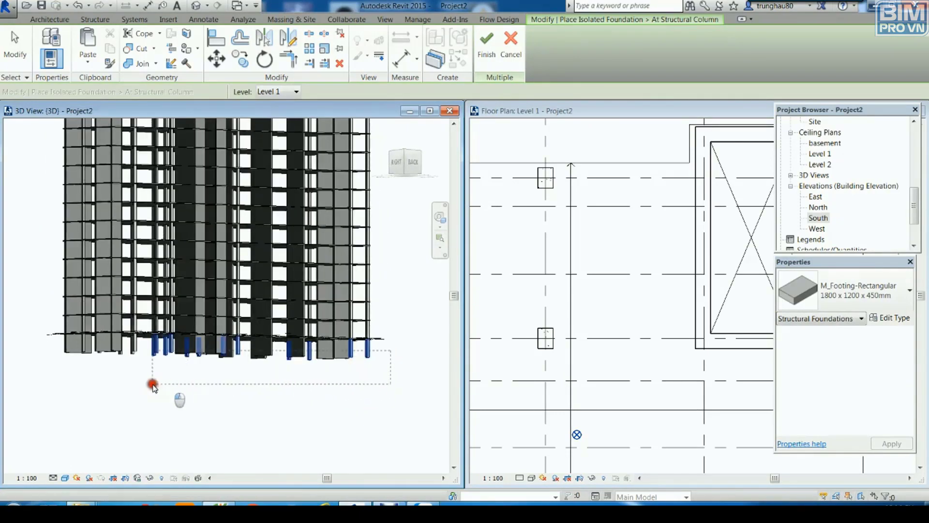
pyautogui.moveTo(290, 382)
pyautogui.keyDown('shift'); pyautogui.mouseDown(button='middle')
pyautogui.moveTo(184, 394)
pyautogui.moveTo(224, 339)
pyautogui.moveTo(249, 398)
pyautogui.moveTo(167, 406)
pyautogui.moveTo(121, 396)
pyautogui.mouseUp(button='middle'); pyautogui.keyUp('shift')
pyautogui.click(494, 45)
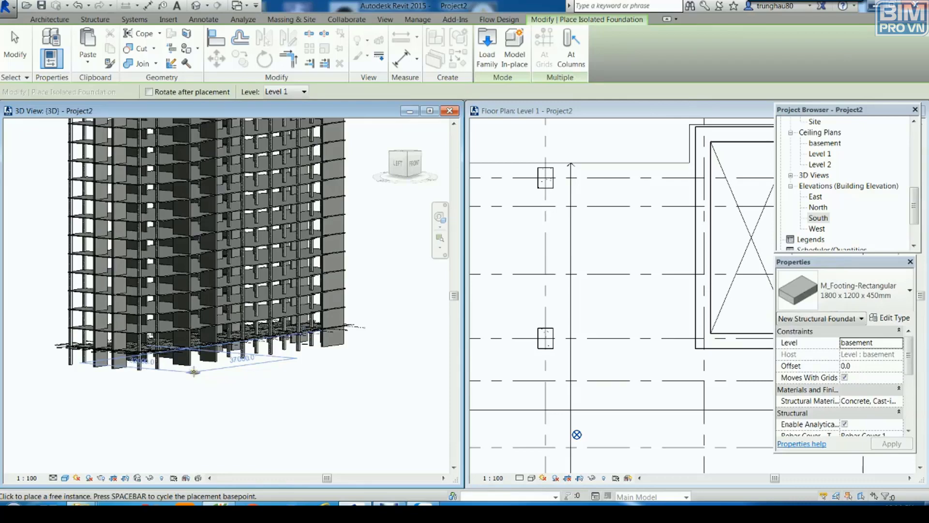
pyautogui.press('Escape')
pyautogui.press('Escape')
pyautogui.scroll(2, 179, 339)
pyautogui.scroll(2, 203, 353)
pyautogui.scroll(2, 312, 414)
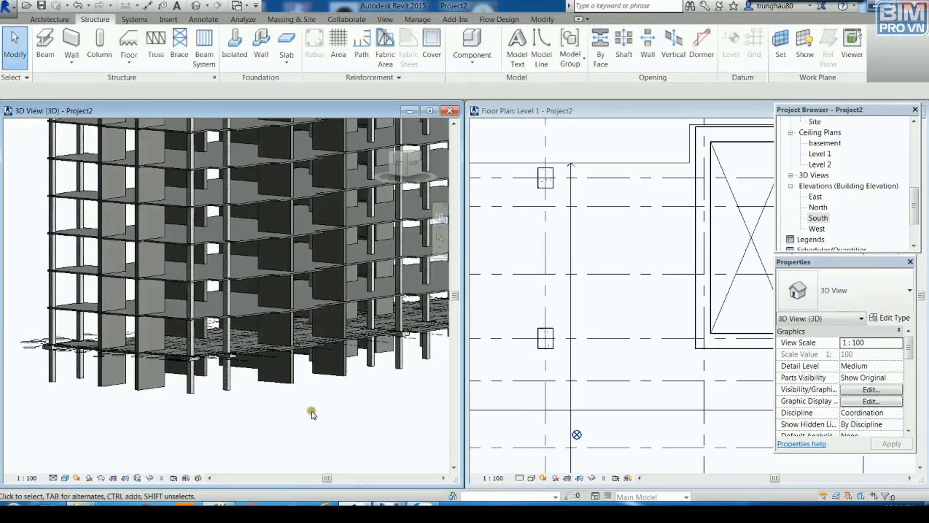
pyautogui.scroll(1, 312, 414)
pyautogui.scroll(2, 298, 430)
pyautogui.scroll(2, 279, 347)
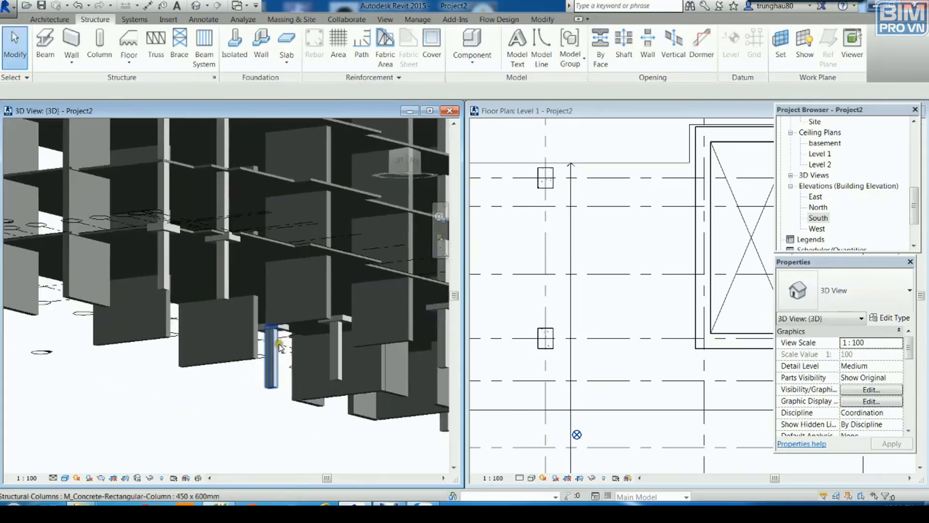
pyautogui.keyDown('shift'); pyautogui.moveTo(279, 346); pyautogui.dragTo(225, 315, button='middle'); pyautogui.keyUp('shift')
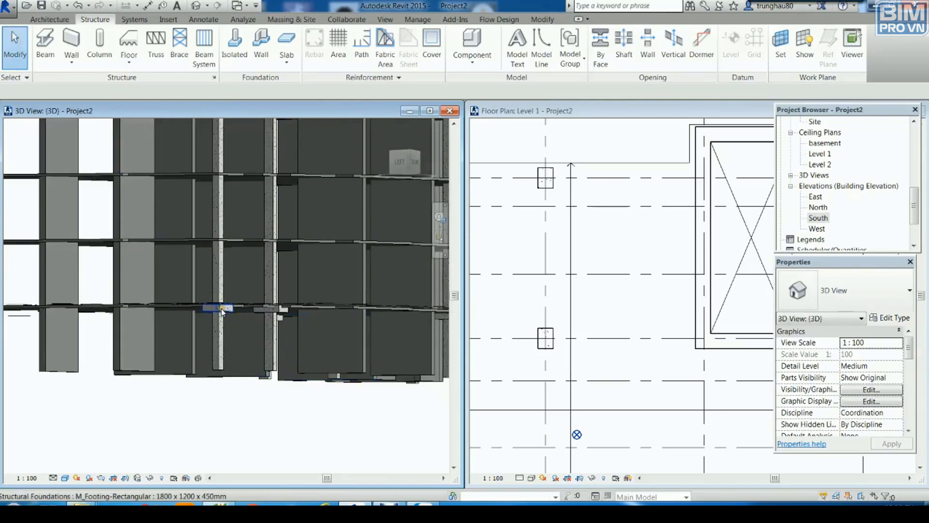
# - Select all instances of the rectangular footing
pyautogui.click(222, 309)
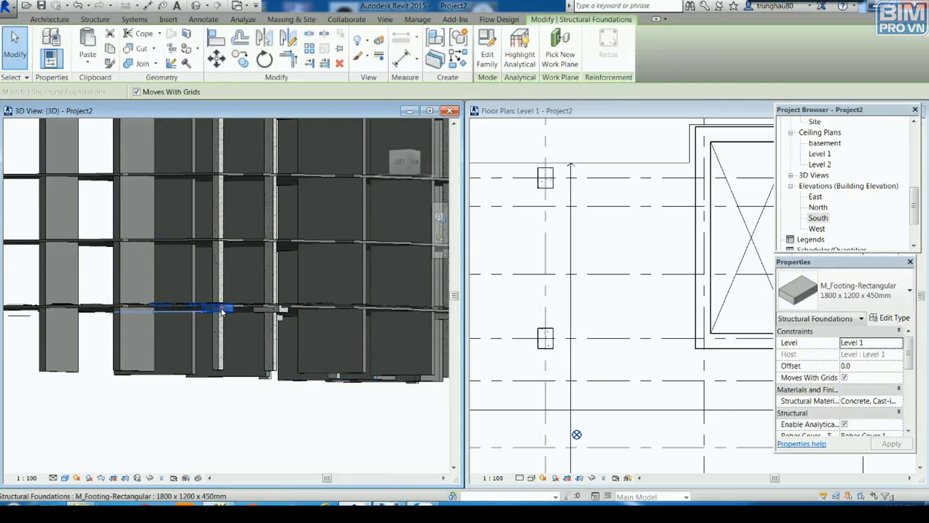
pyautogui.rightClick(221, 308)
pyautogui.moveTo(268, 184)
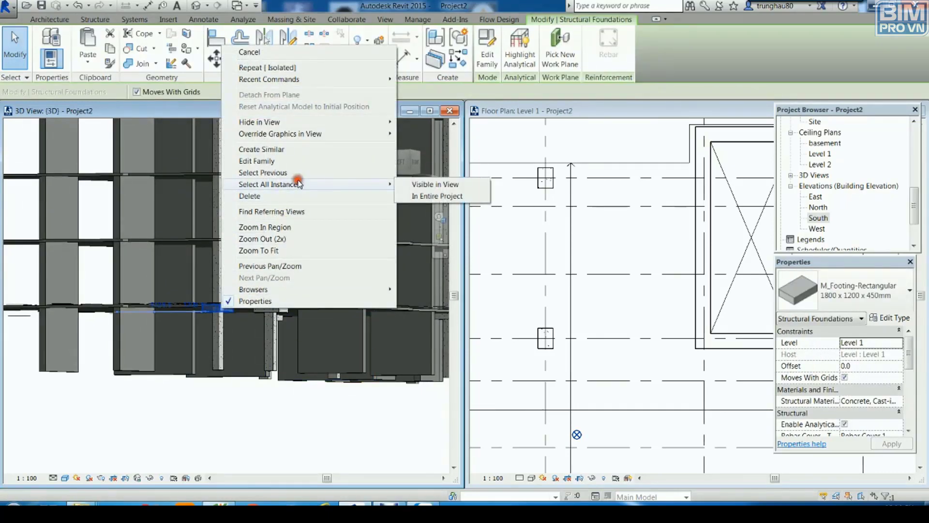
pyautogui.click(434, 195)
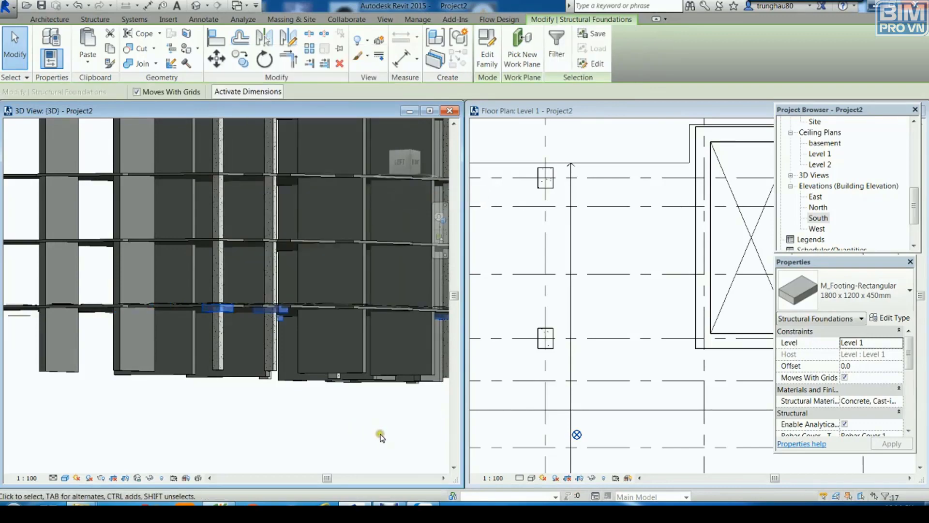
pyautogui.moveTo(382, 436)
pyautogui.keyDown('shift'); pyautogui.mouseDown(button='middle')
pyautogui.moveTo(252, 445)
pyautogui.moveTo(346, 452)
pyautogui.moveTo(362, 442)
pyautogui.mouseUp(button='middle'); pyautogui.keyUp('shift')
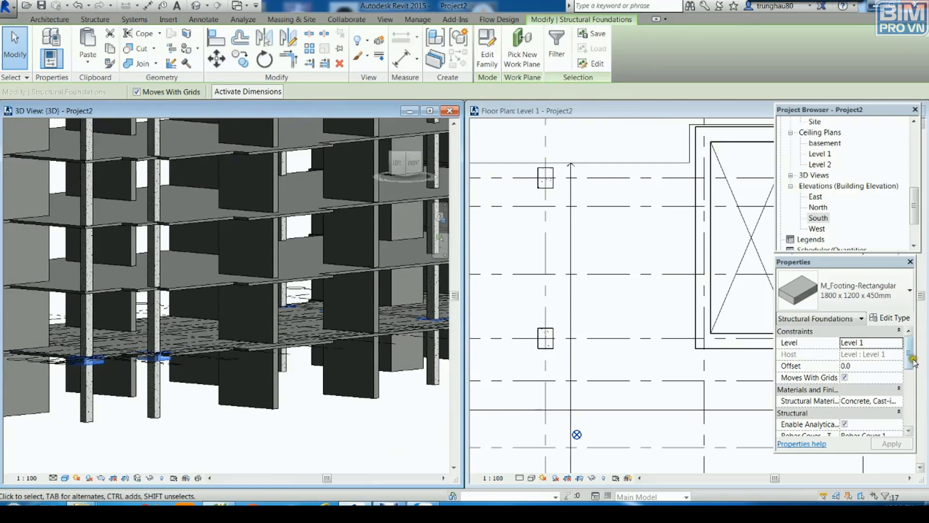
# - Set the footings' level to basement in Properties
pyautogui.moveTo(909, 358)
pyautogui.mouseDown()
pyautogui.moveTo(910, 417)
pyautogui.moveTo(908, 362)
pyautogui.mouseUp()
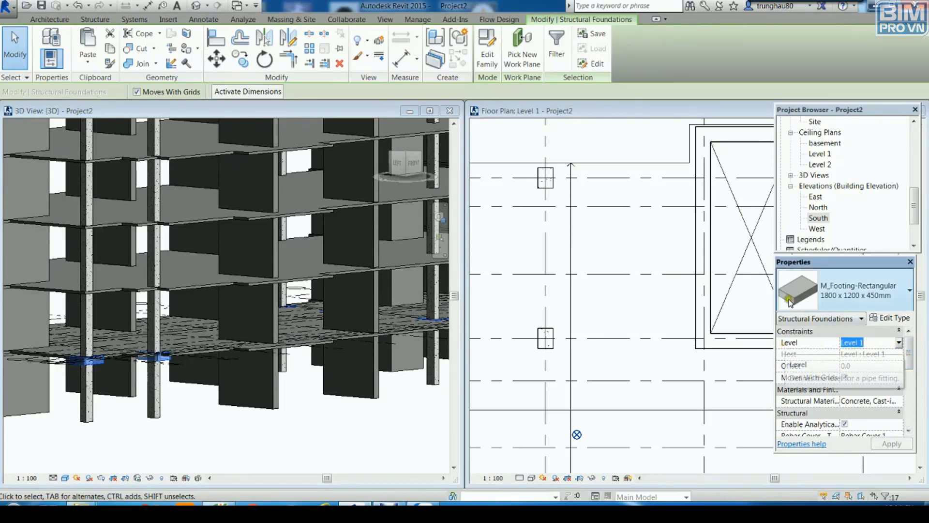
pyautogui.click(899, 343)
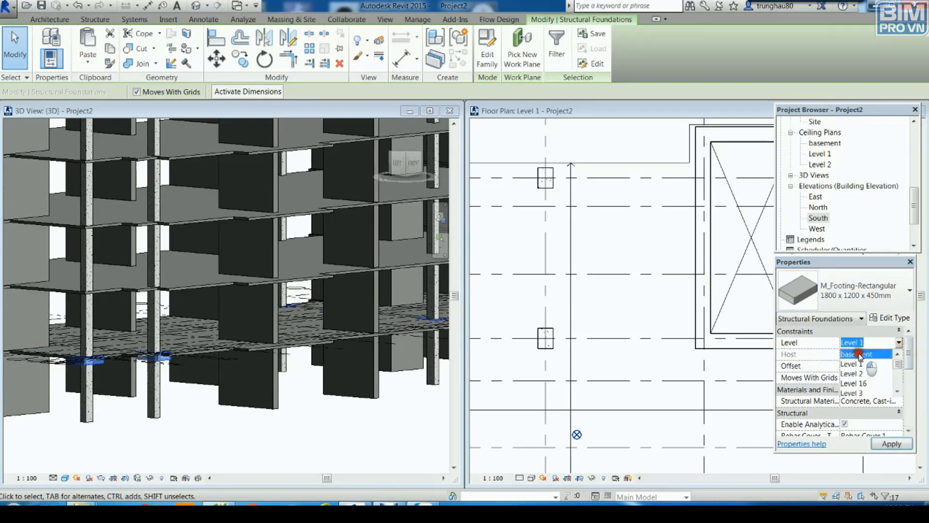
pyautogui.click(866, 352)
pyautogui.click(890, 450)
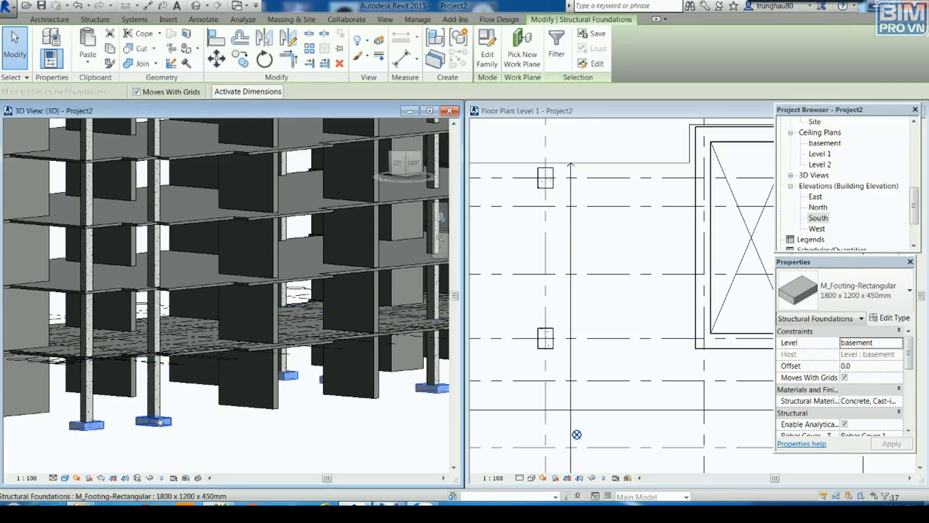
pyautogui.scroll(-3, 286, 443)
pyautogui.scroll(-3, 286, 443)
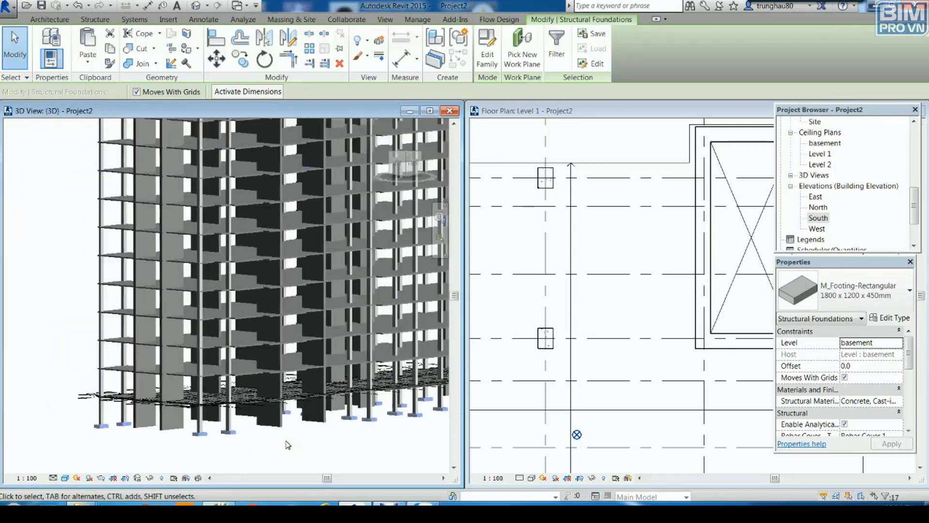
pyautogui.moveTo(293, 440)
pyautogui.keyDown('shift'); pyautogui.mouseDown(button='middle')
pyautogui.moveTo(283, 443)
pyautogui.moveTo(378, 446)
pyautogui.moveTo(315, 445)
pyautogui.moveTo(323, 445)
pyautogui.mouseUp(button='middle'); pyautogui.keyUp('shift')
pyautogui.click(323, 456)
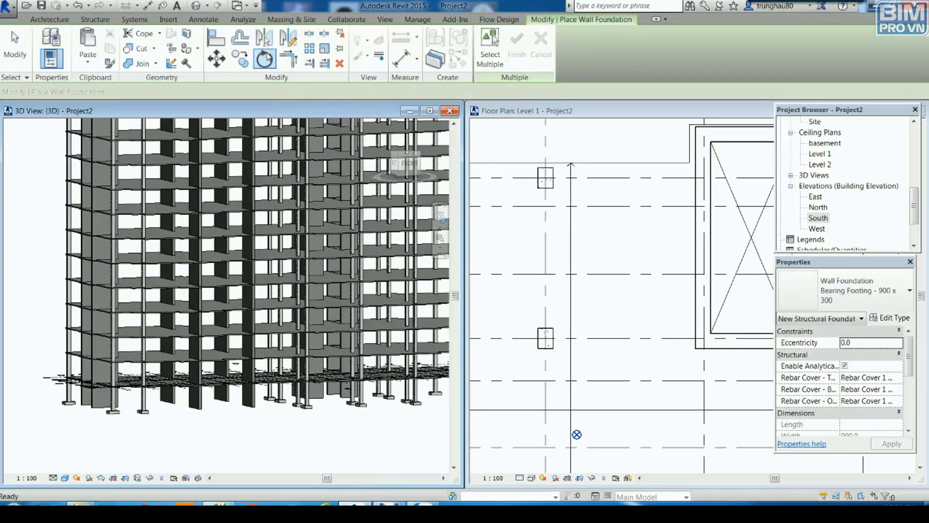
# - Create 900 × 300 bearing wall foundations under the base walls picked together
pyautogui.click(364, 431)
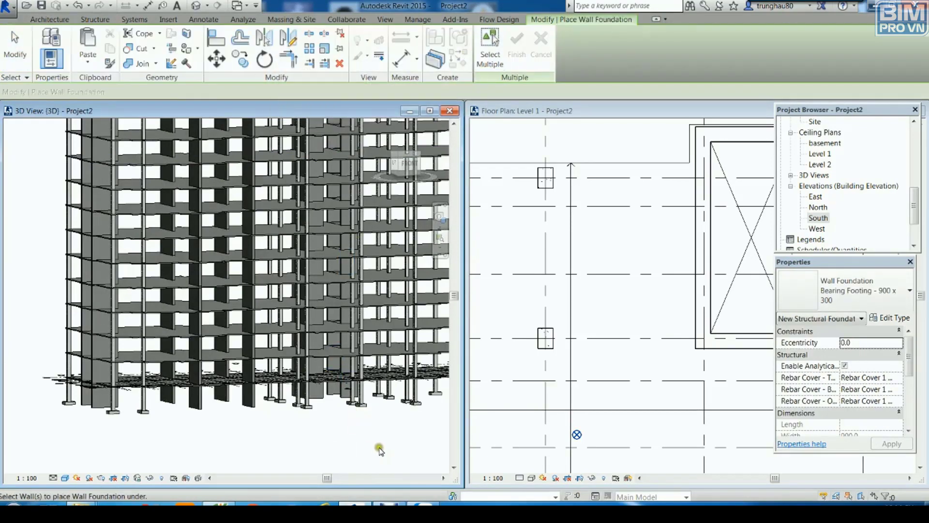
pyautogui.moveTo(380, 450)
pyautogui.keyDown('shift'); pyautogui.mouseDown(button='middle')
pyautogui.moveTo(380, 440)
pyautogui.moveTo(315, 412)
pyautogui.mouseUp(button='middle'); pyautogui.keyUp('shift')
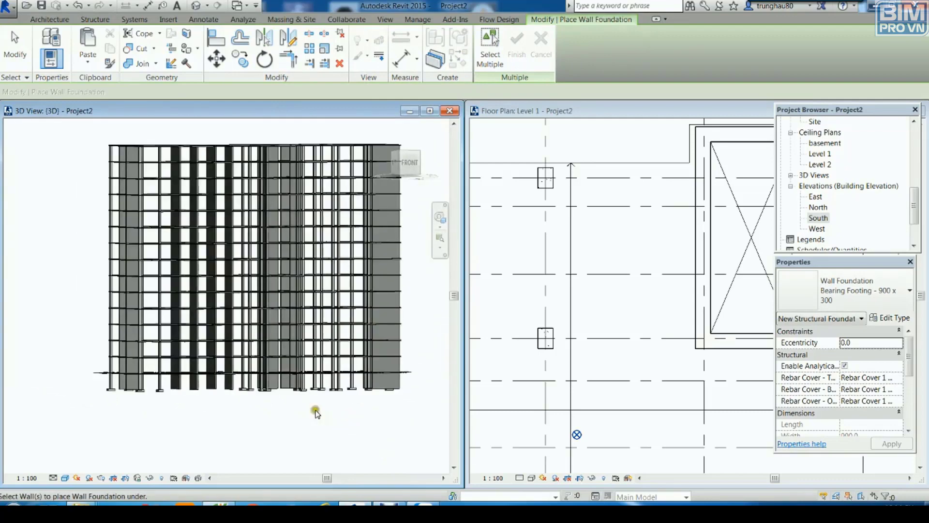
pyautogui.click(296, 408)
pyautogui.click(490, 52)
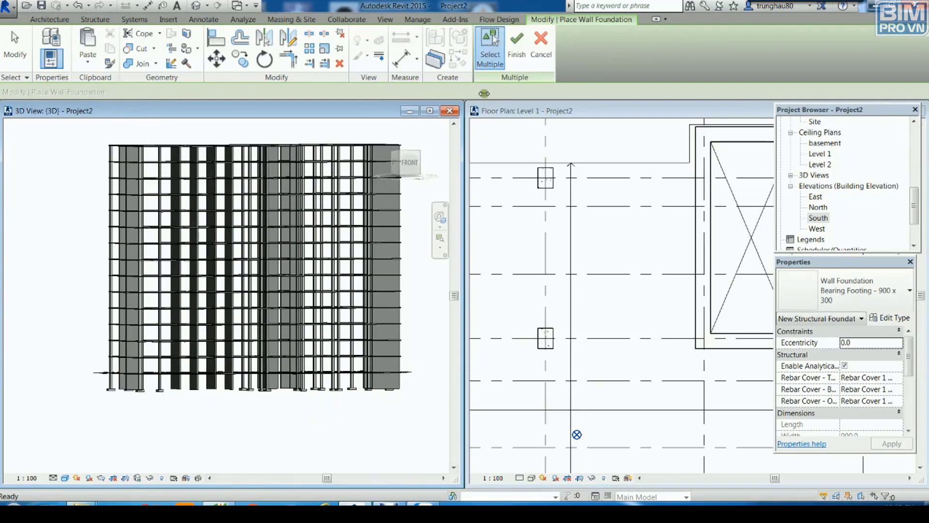
pyautogui.moveTo(416, 380); pyautogui.dragTo(224, 423)
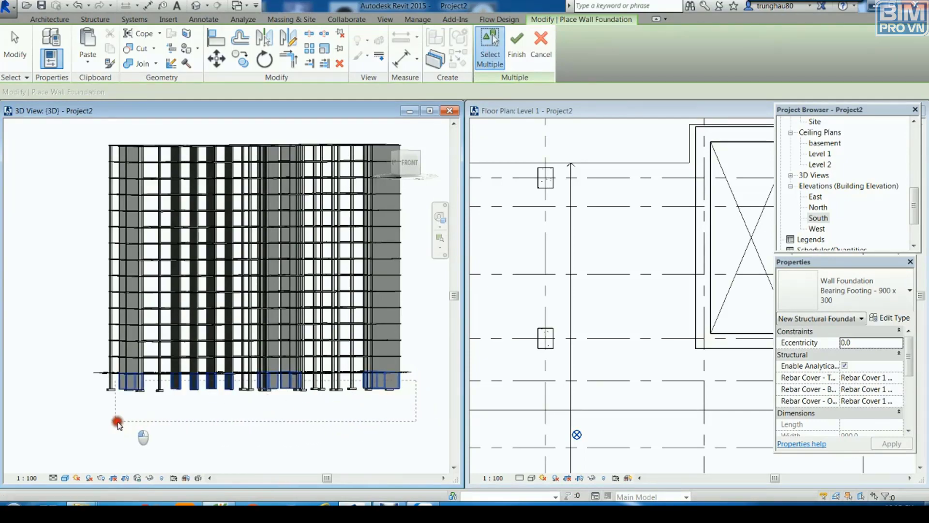
pyautogui.moveTo(117, 422); pyautogui.dragTo(73, 419)
pyautogui.moveTo(385, 425)
pyautogui.keyDown('shift'); pyautogui.mouseDown(button='middle')
pyautogui.moveTo(266, 443)
pyautogui.moveTo(101, 433)
pyautogui.moveTo(121, 437)
pyautogui.mouseUp(button='middle'); pyautogui.keyUp('shift')
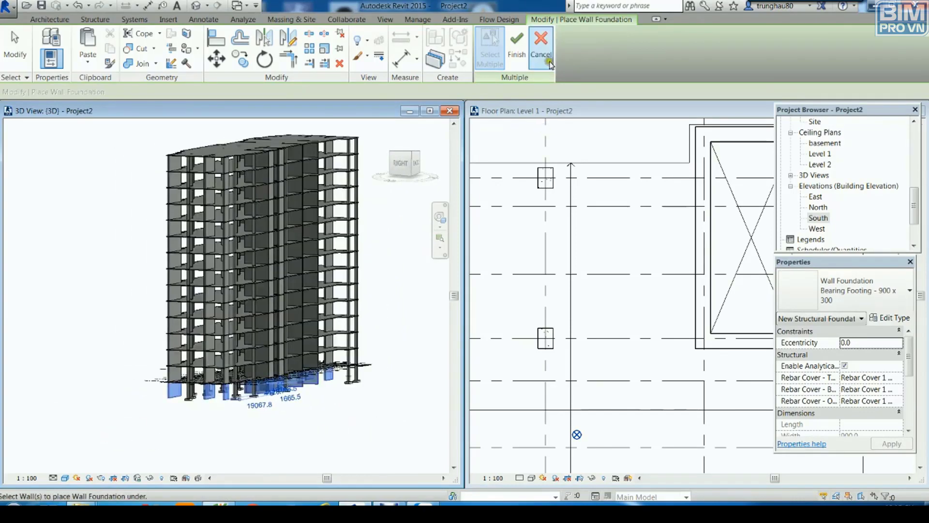
pyautogui.click(551, 64)
# - Orbit and zoom around the model to inspect the new wall footings
pyautogui.scroll(3, 220, 408)
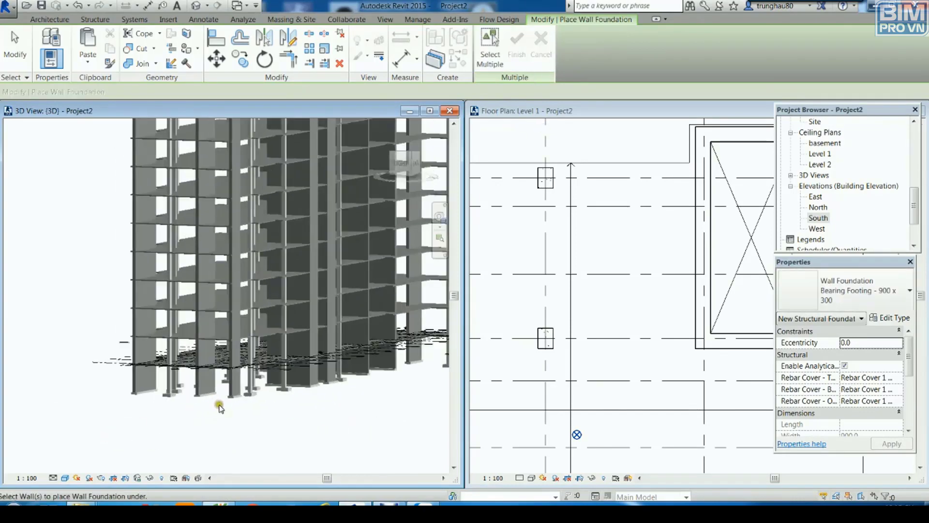
pyautogui.scroll(2, 221, 408)
pyautogui.moveTo(208, 394)
pyautogui.keyDown('shift'); pyautogui.mouseDown(button='middle')
pyautogui.moveTo(202, 405)
pyautogui.moveTo(298, 419)
pyautogui.moveTo(311, 348)
pyautogui.mouseUp(button='middle'); pyautogui.keyUp('shift')
pyautogui.scroll(2, 183, 266)
pyautogui.scroll(2, 187, 265)
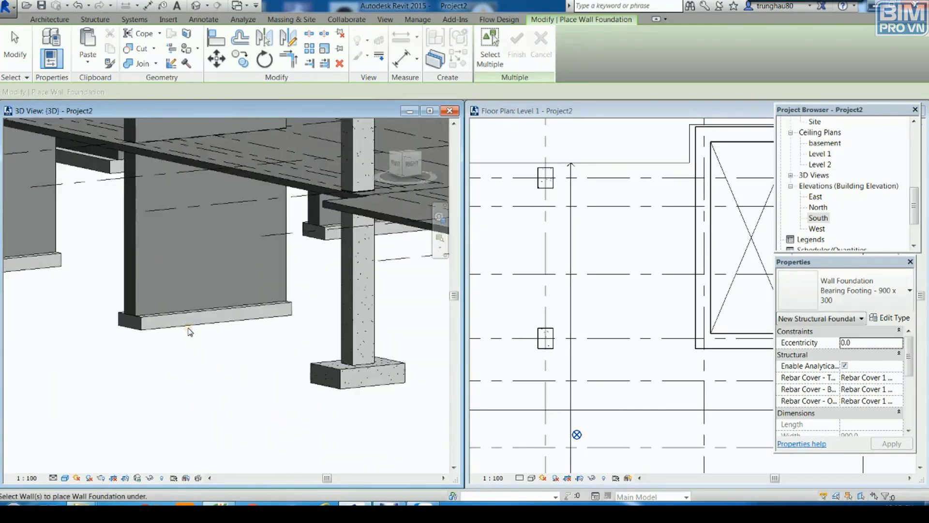
pyautogui.scroll(-1, 189, 332)
pyautogui.scroll(-3, 190, 332)
pyautogui.scroll(-2, 194, 367)
pyautogui.scroll(-1, 265, 383)
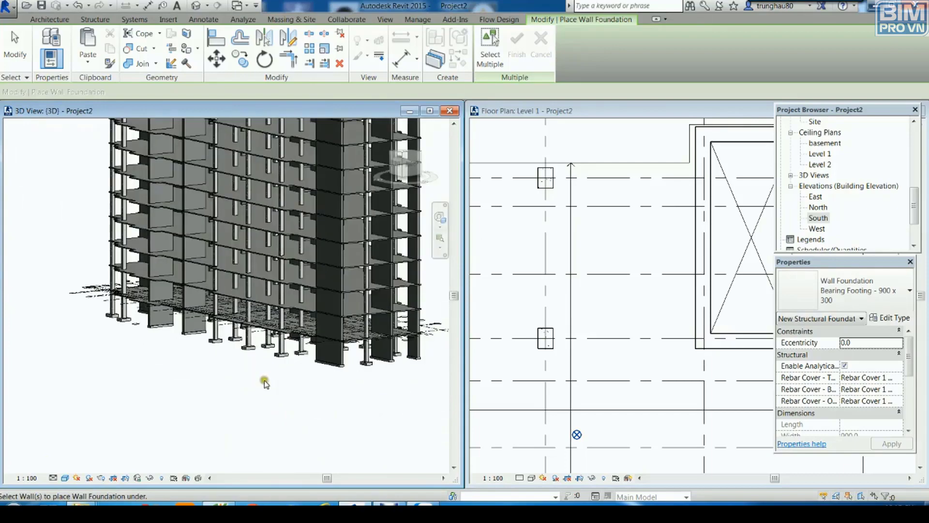
pyautogui.moveTo(265, 384)
pyautogui.keyDown('shift'); pyautogui.mouseDown(button='middle')
pyautogui.moveTo(245, 390)
pyautogui.moveTo(399, 375)
pyautogui.moveTo(353, 375)
pyautogui.moveTo(342, 391)
pyautogui.mouseUp(button='middle'); pyautogui.keyUp('shift')
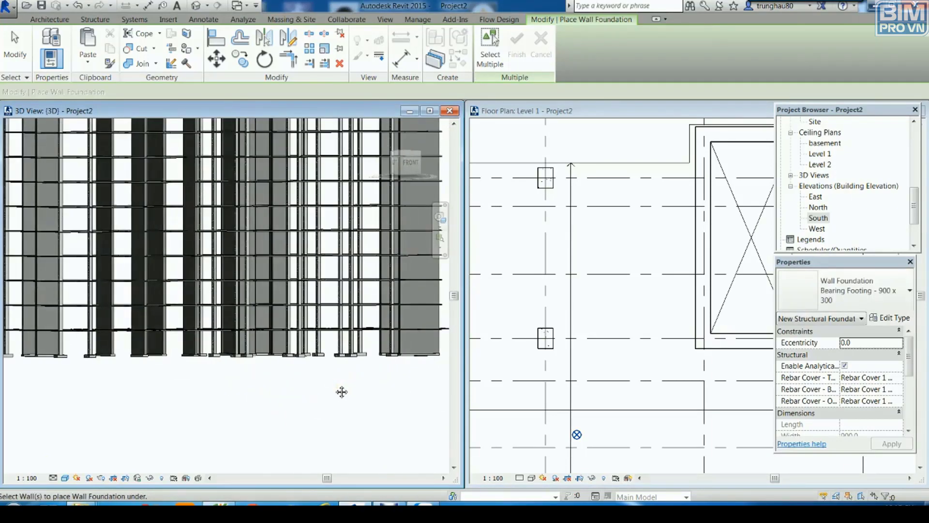